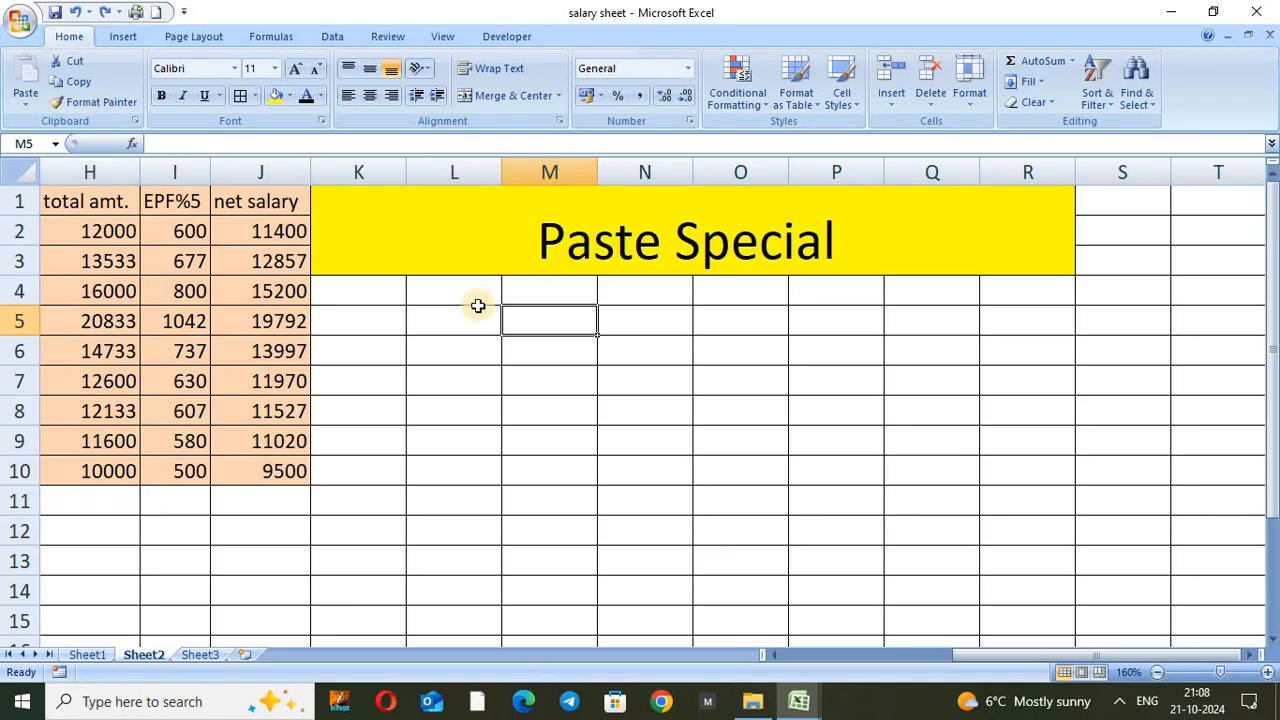
pyautogui.click(435, 290)
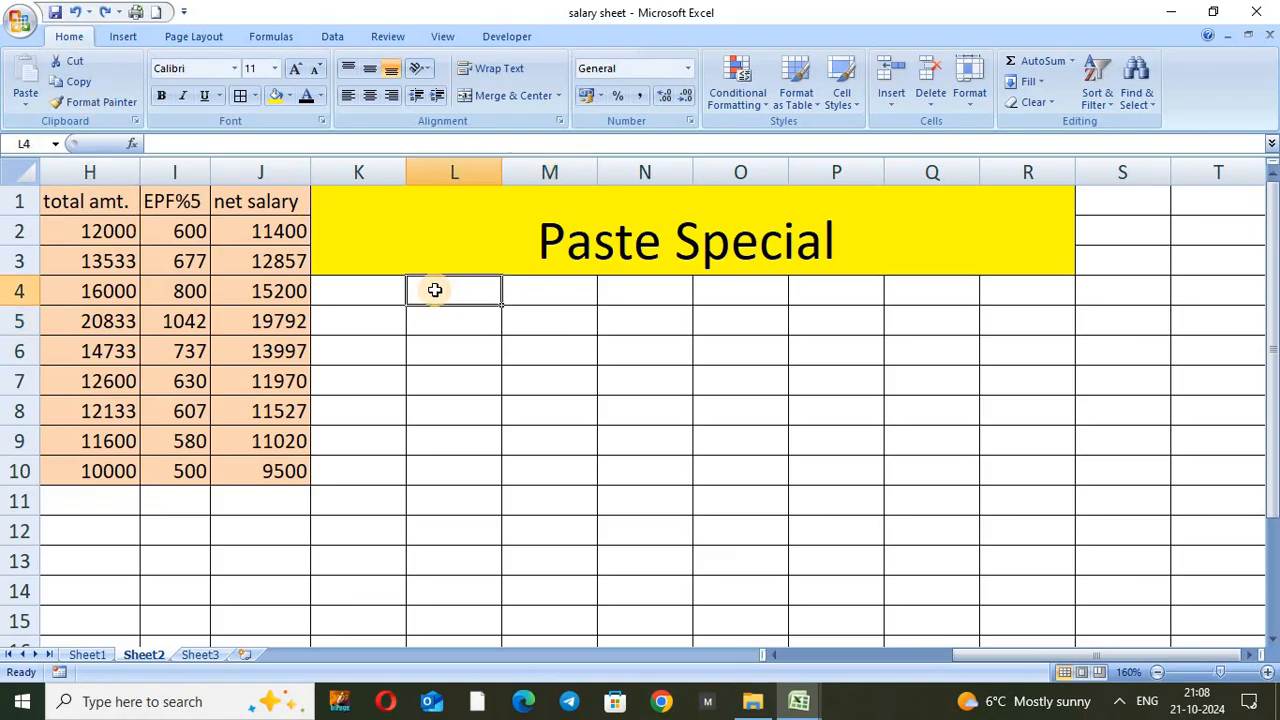
pyautogui.click(519, 290)
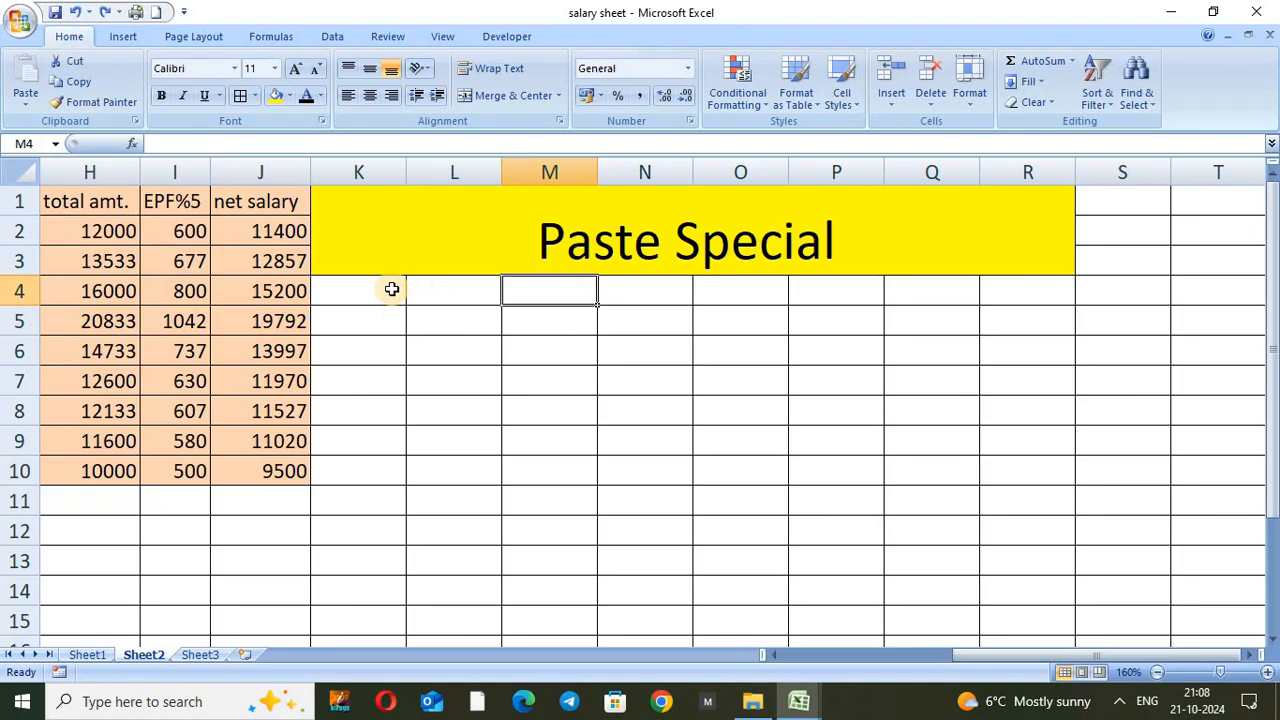
pyautogui.moveTo(391, 289); pyautogui.dragTo(991, 461)
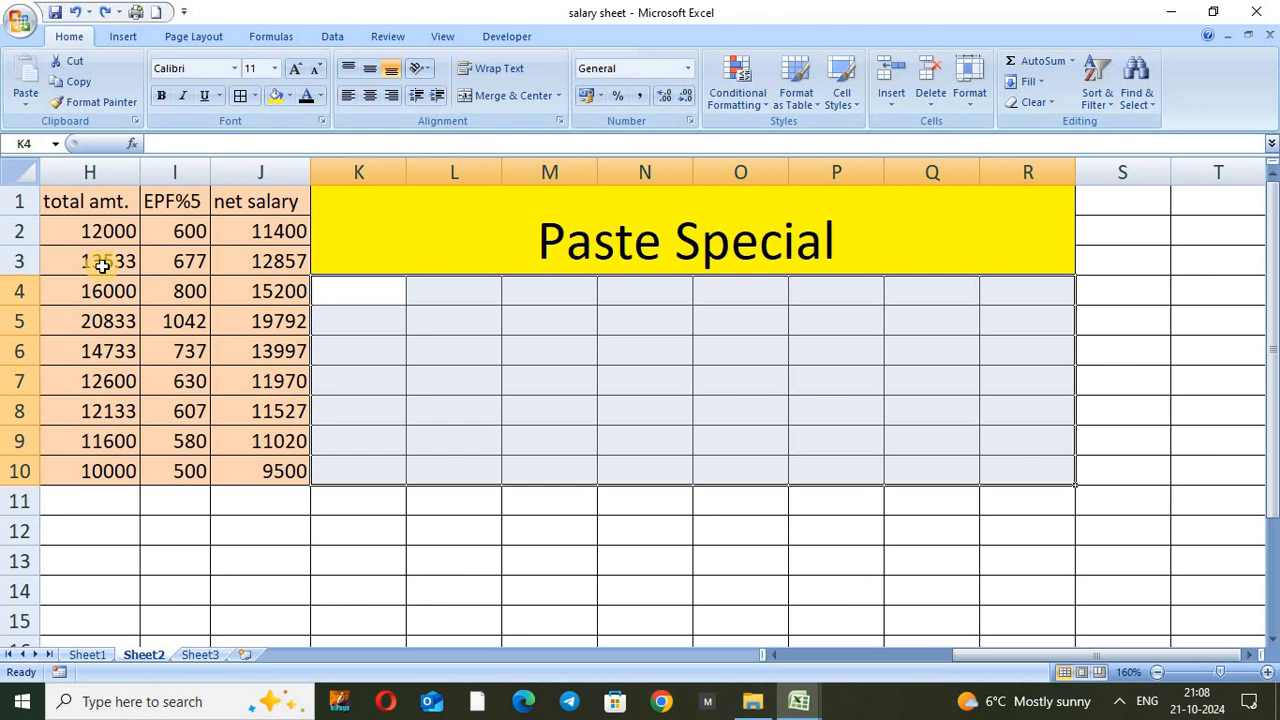
pyautogui.moveTo(110, 224); pyautogui.dragTo(218, 388)
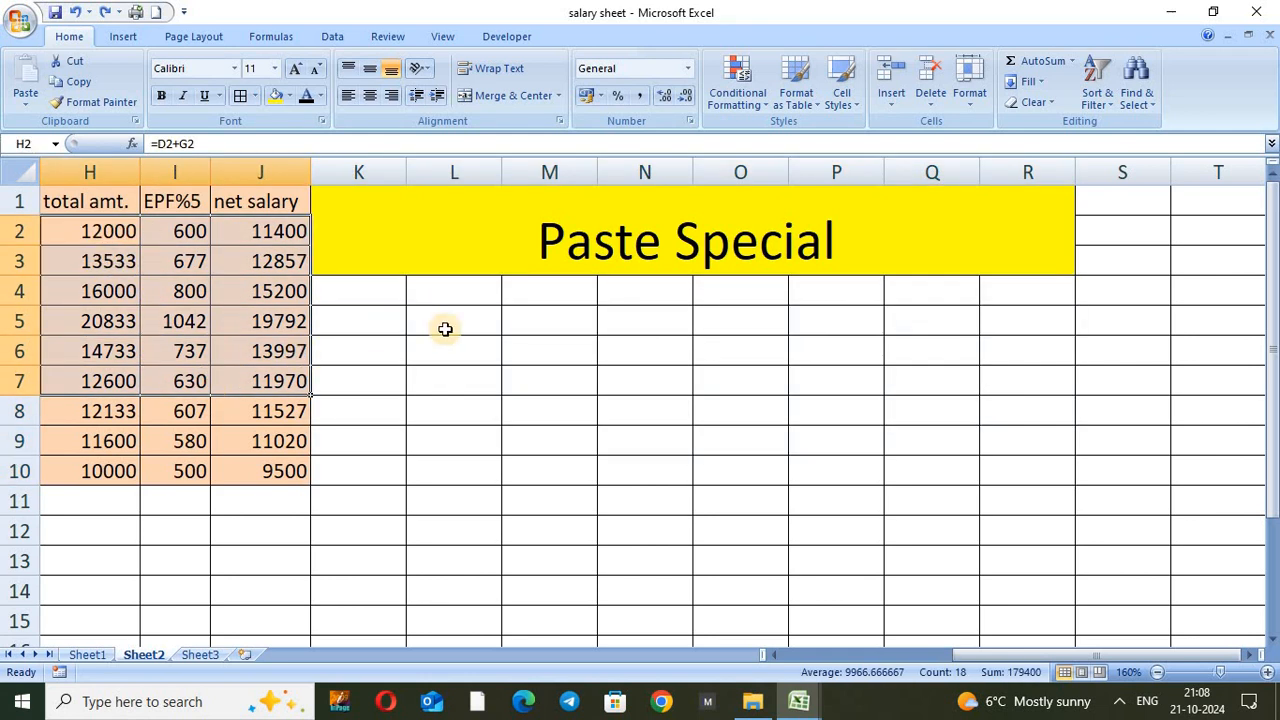
# Step: Copy the total amt., EPF%5 and net salary columns (H1:J10), try a regular paste at L4 and undo it
pyautogui.click(88, 205)
pyautogui.moveTo(95, 205); pyautogui.dragTo(257, 471)
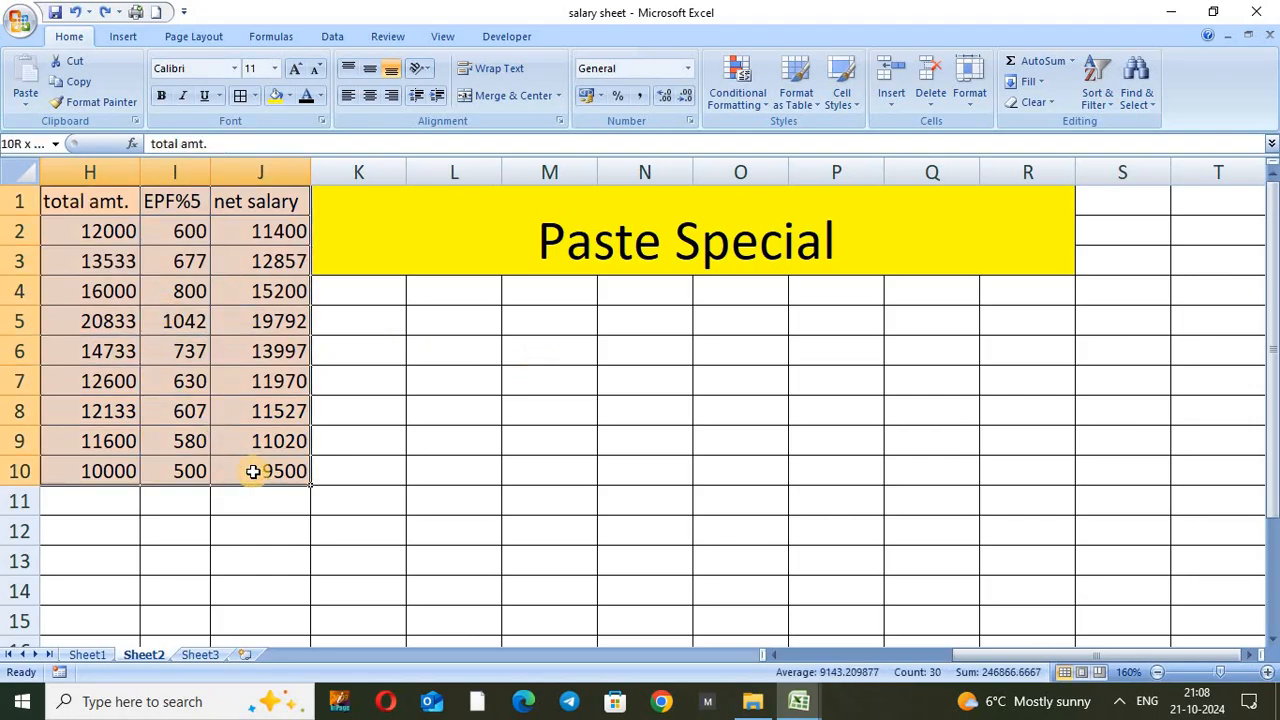
pyautogui.click(78, 81)
pyautogui.click(478, 295)
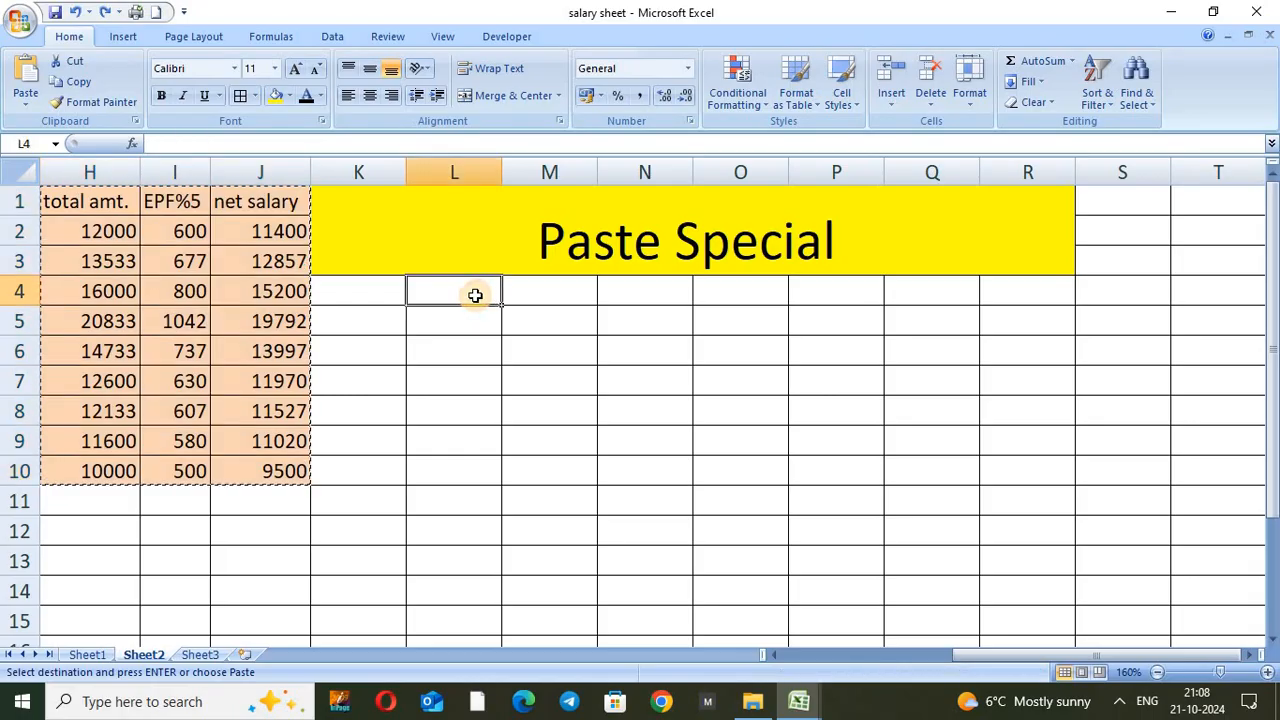
pyautogui.click(26, 78)
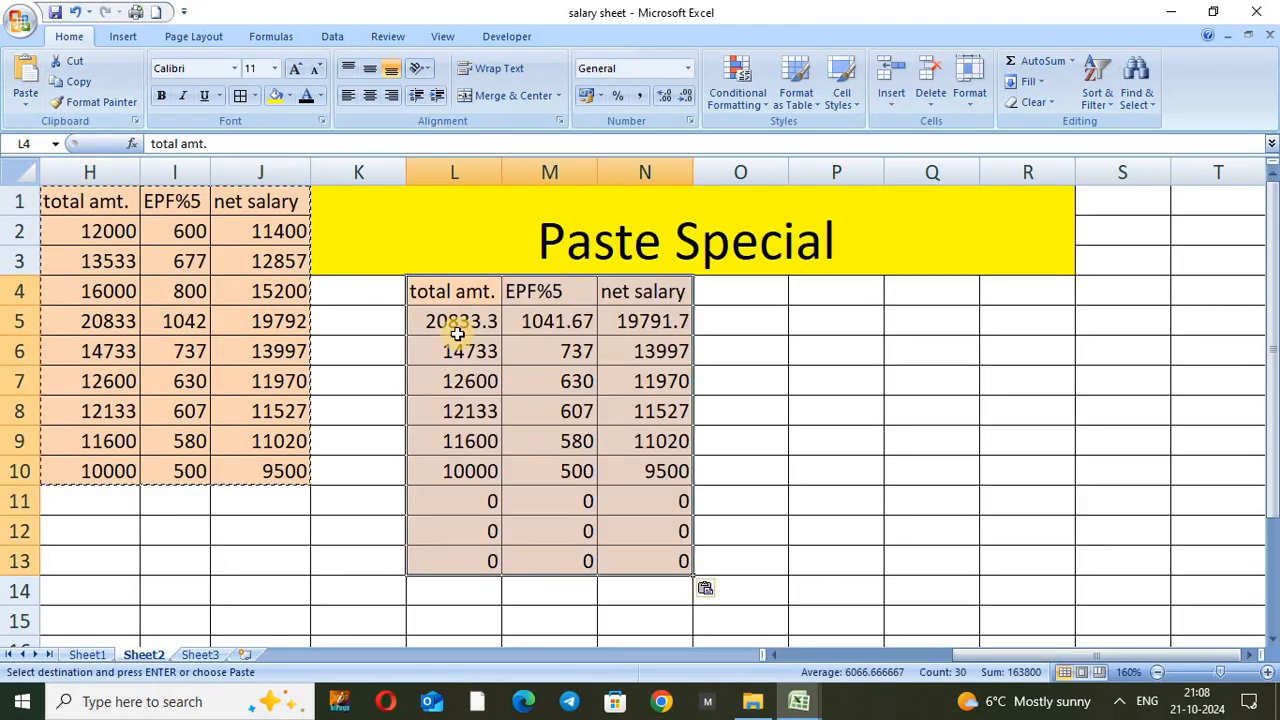
pyautogui.hotkey('ctrl', 'z')
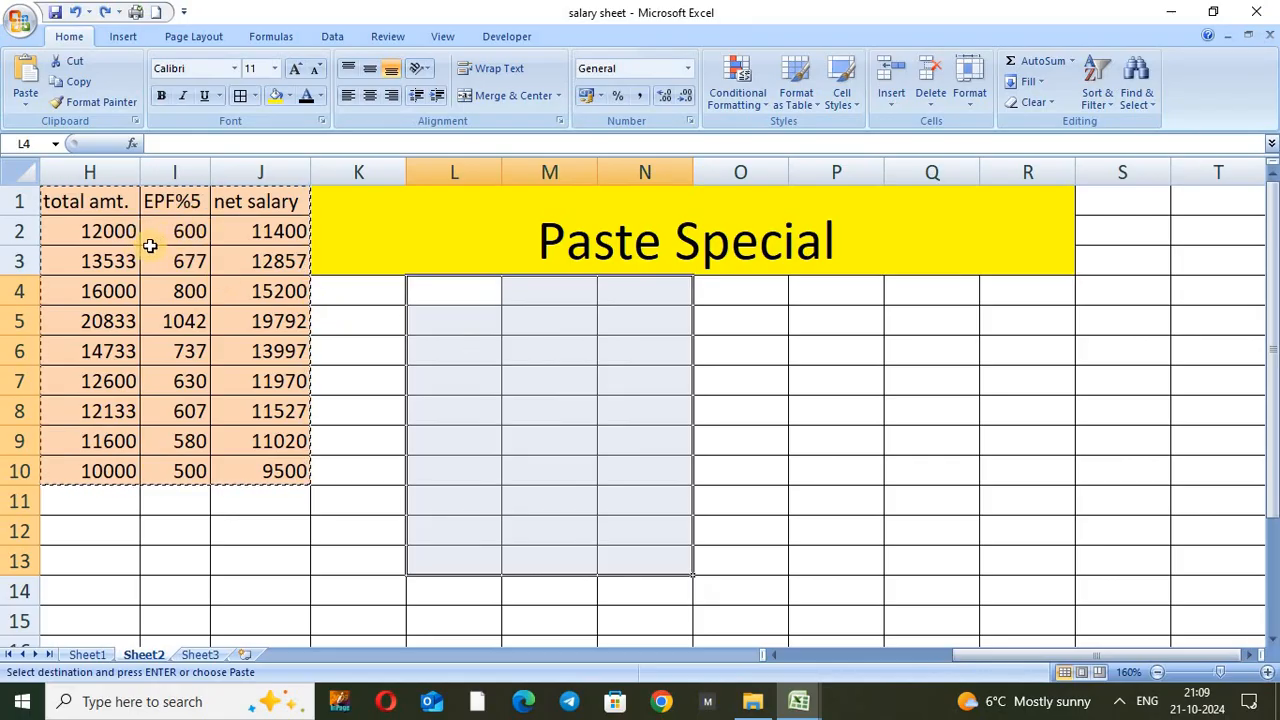
# Step: Examine the salary table on Sheet2 from its first column, checking the formulas in I2 and D4 and the comment on B8
pyautogui.click(176, 233)
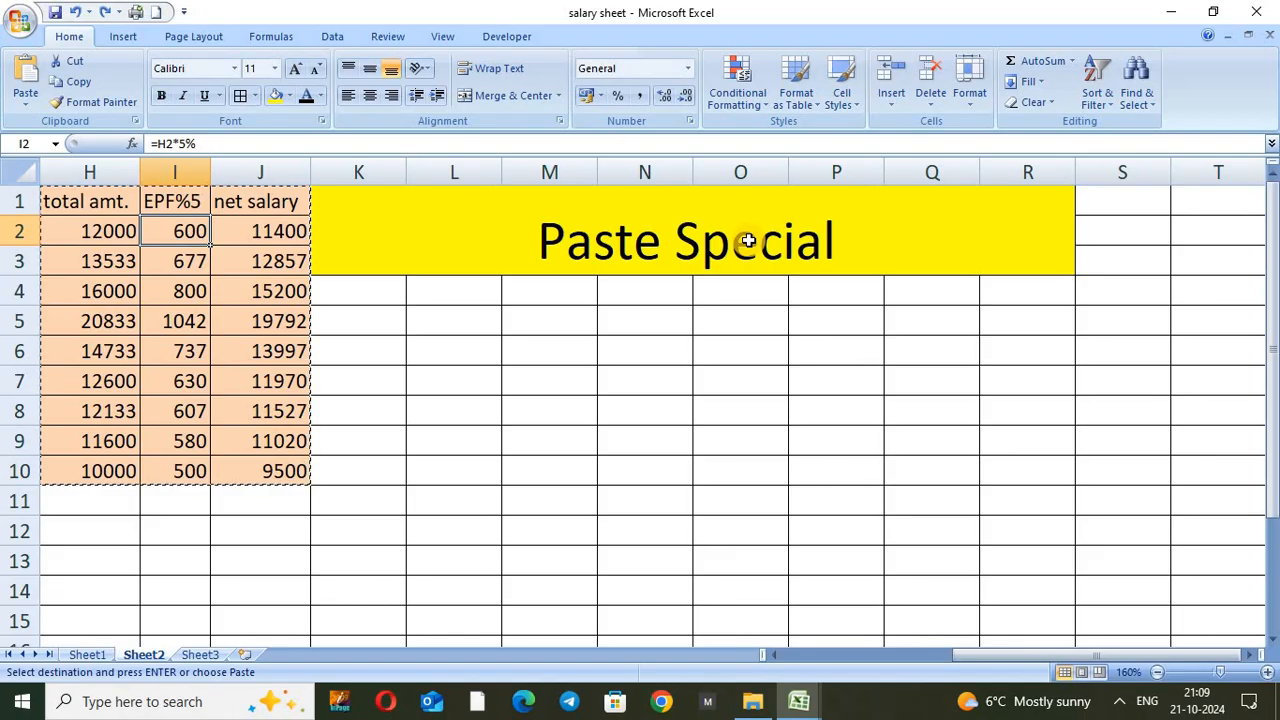
pyautogui.click(510, 341)
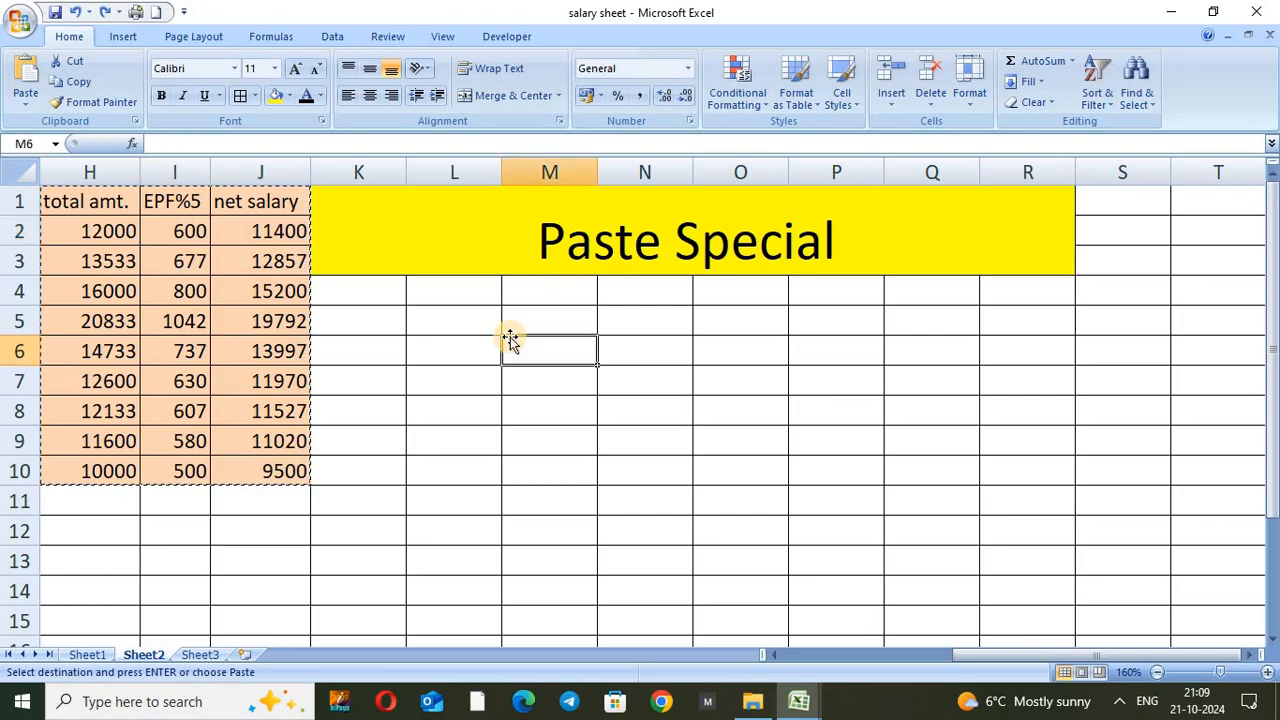
pyautogui.press('Left')
pyautogui.press('Left')
pyautogui.press('Left')
pyautogui.press('Left')
pyautogui.press('Left')
pyautogui.press('Left')
pyautogui.press('Left')
pyautogui.press('Left')
pyautogui.press('Left')
pyautogui.press('Left')
pyautogui.press('Left')
pyautogui.press('Left')
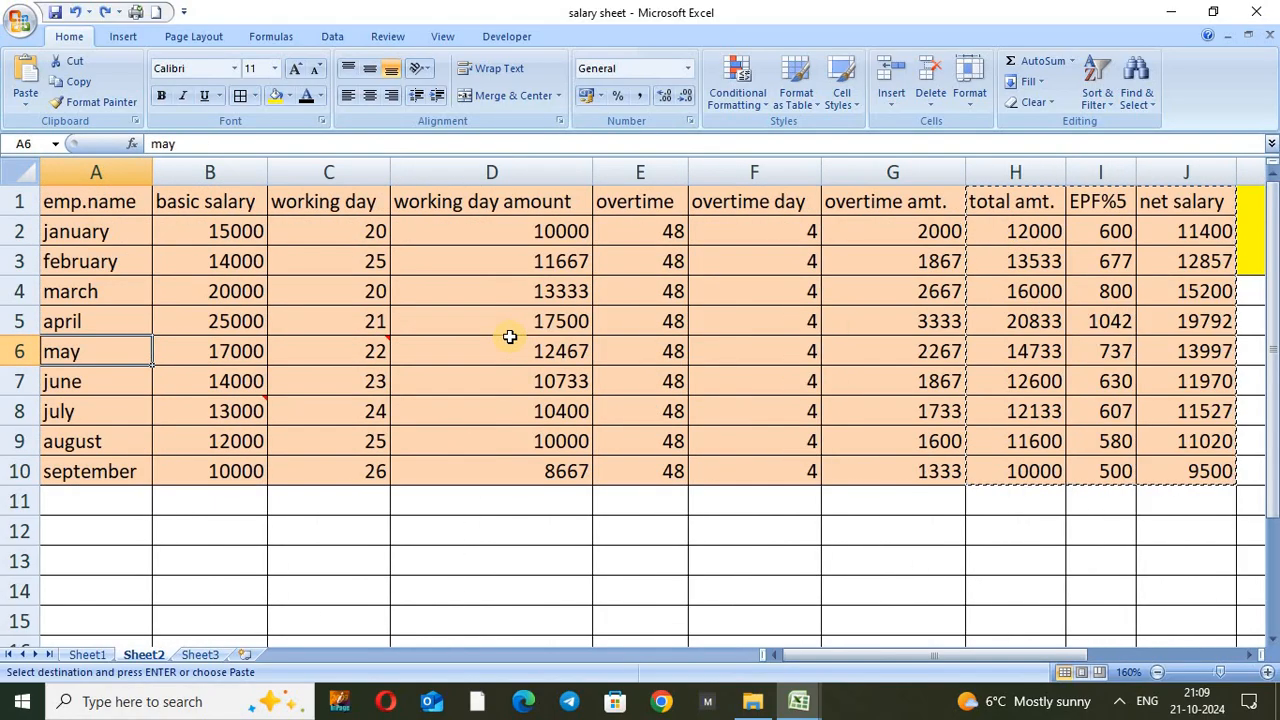
pyautogui.click(424, 495)
pyautogui.click(243, 529)
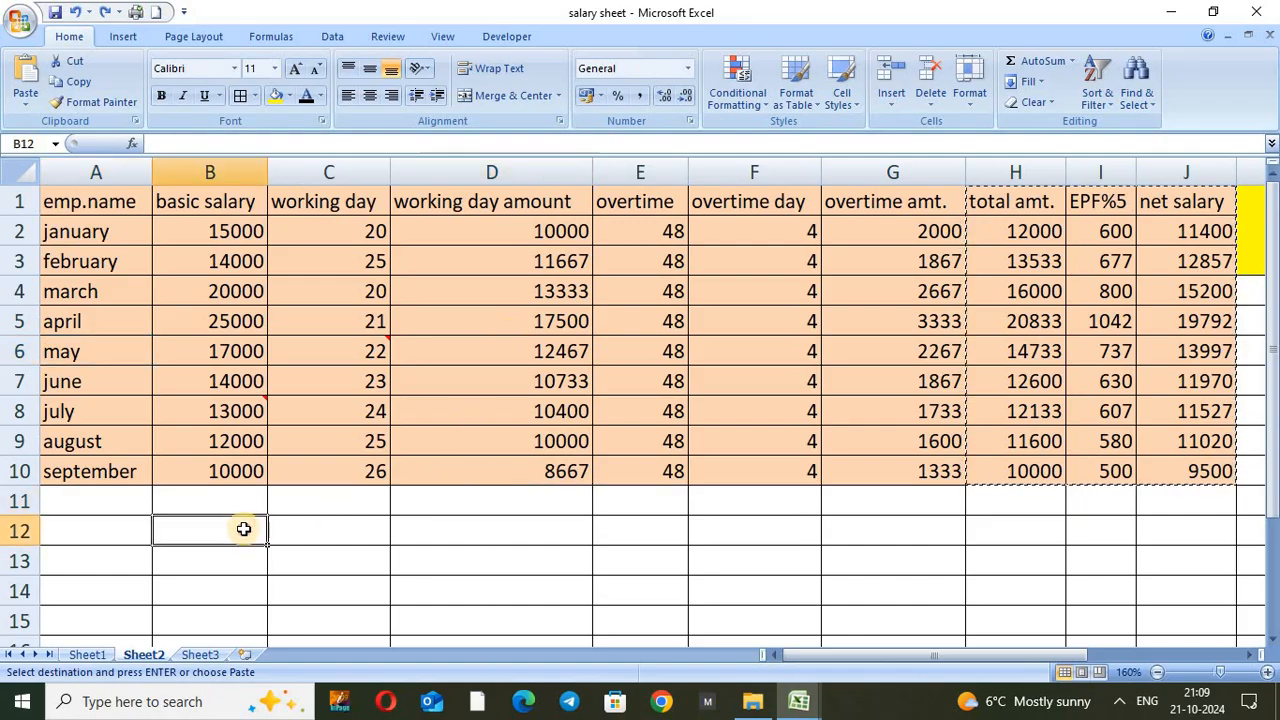
pyautogui.click(243, 410)
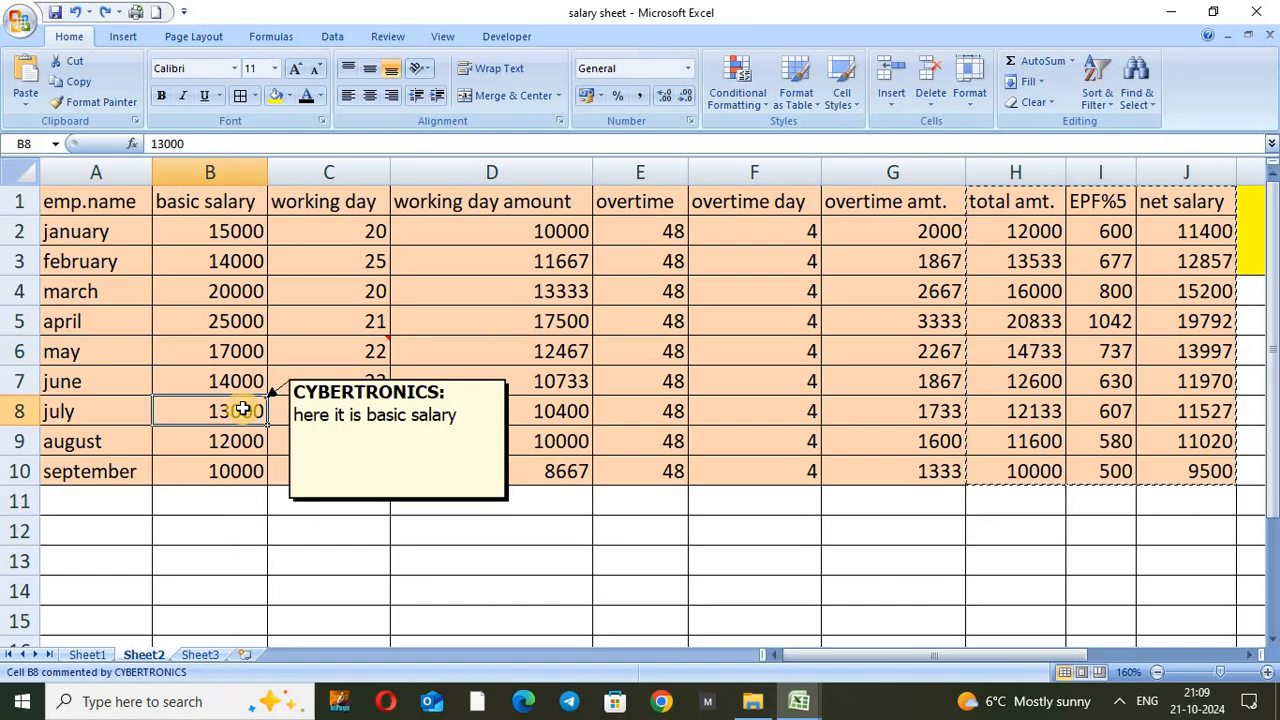
pyautogui.click(420, 290)
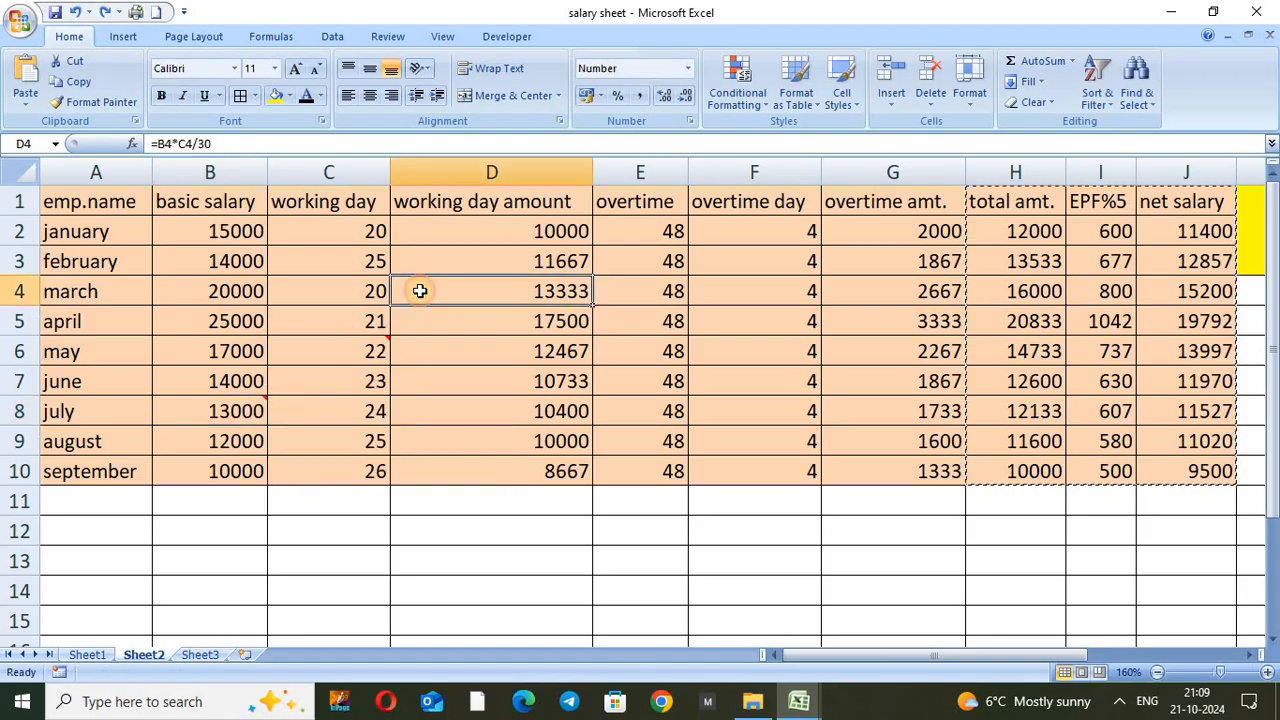
pyautogui.doubleClick(840, 552)
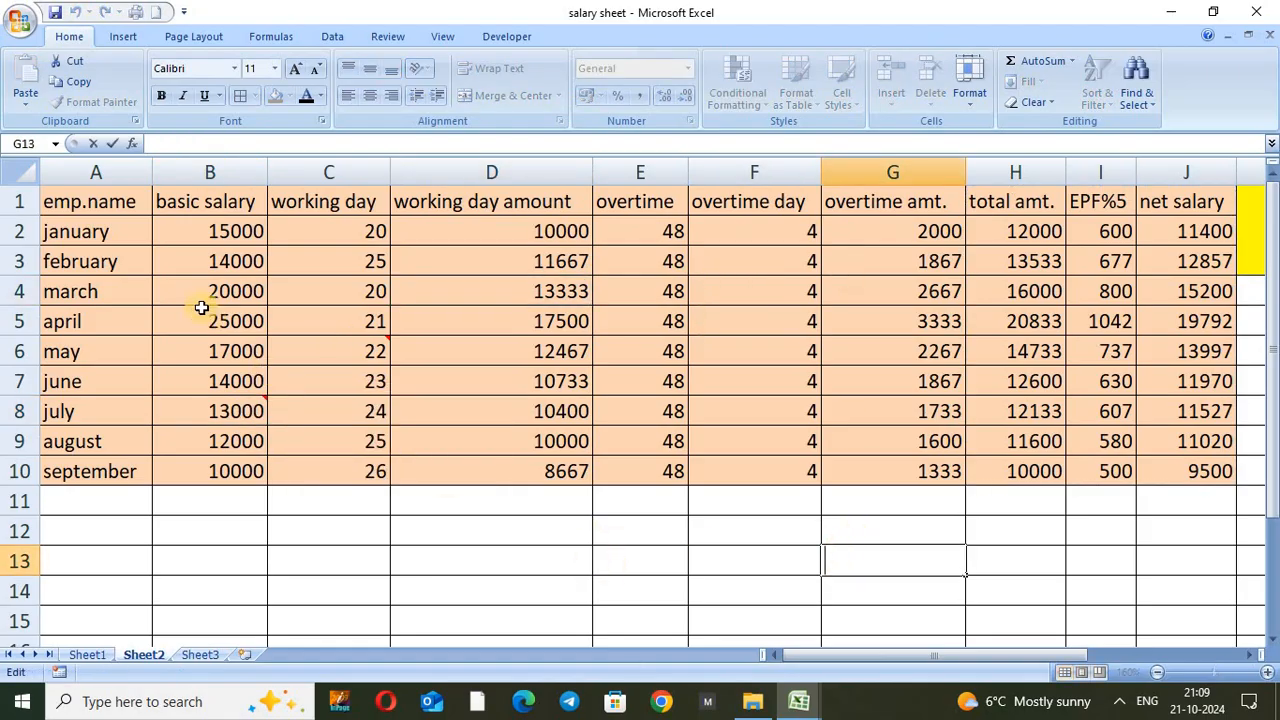
# Step: Copy the whole salary table A1:J10 from Sheet2 and switch to Sheet3
pyautogui.moveTo(95, 200); pyautogui.dragTo(1175, 467)
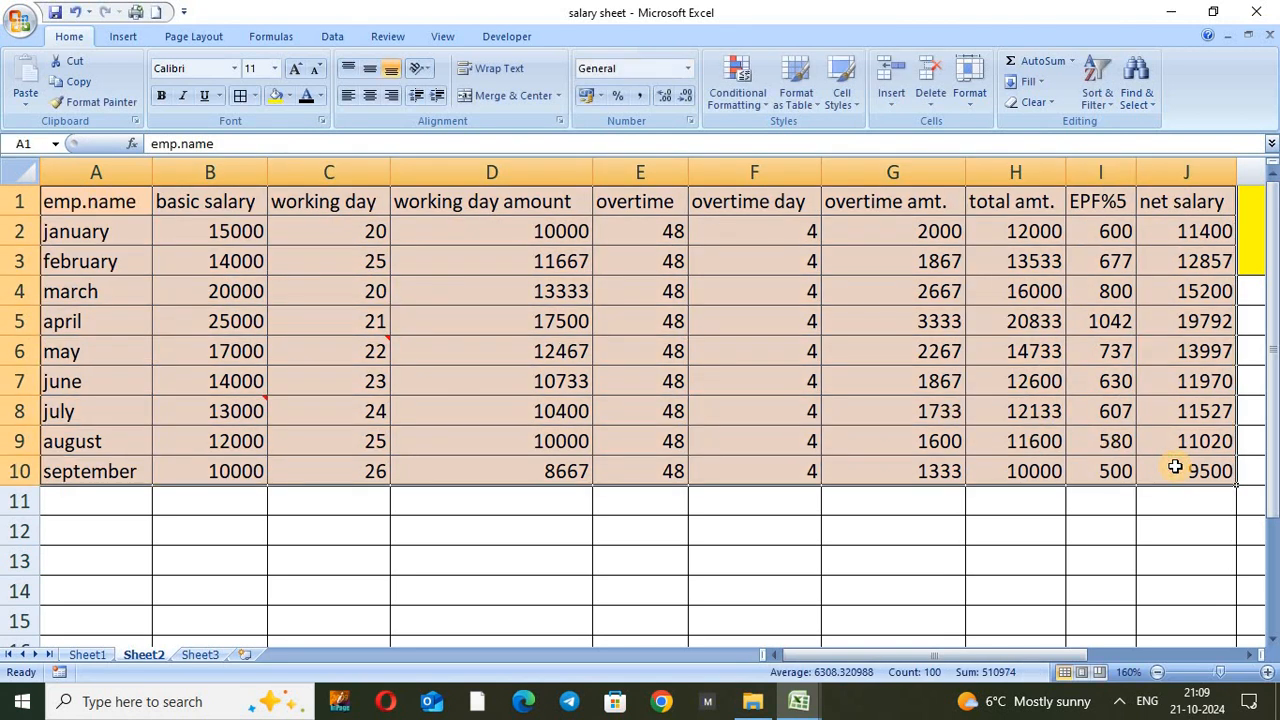
pyautogui.hotkey('ctrl', 'c')
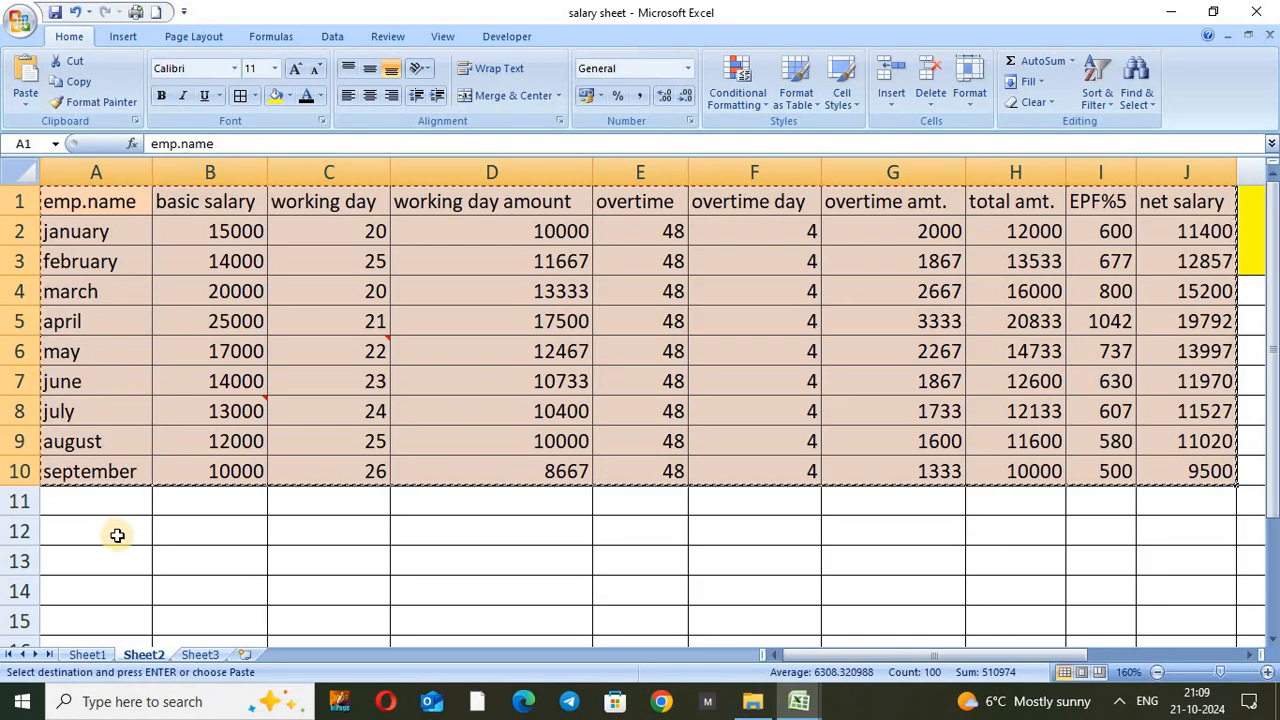
pyautogui.click(200, 654)
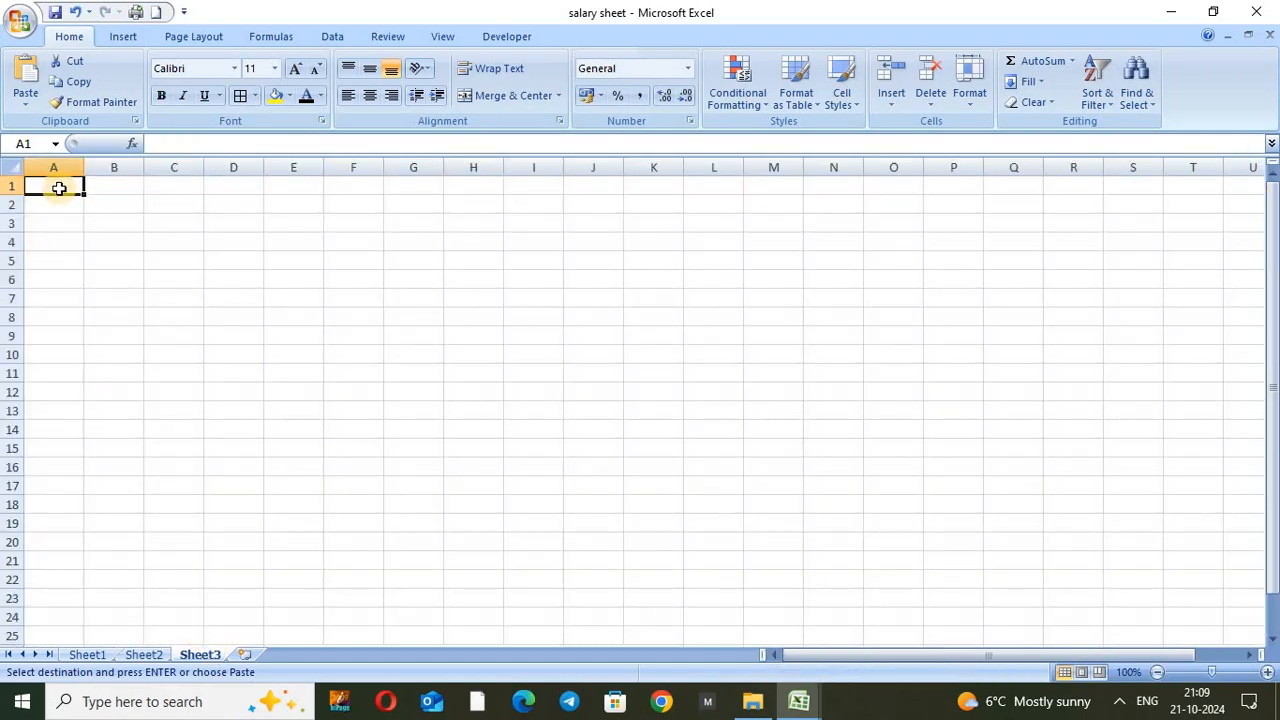
# Step: Paste the copied table at A1 of Sheet3 using Paste Special with the All option, and undo the paste
pyautogui.click(28, 105)
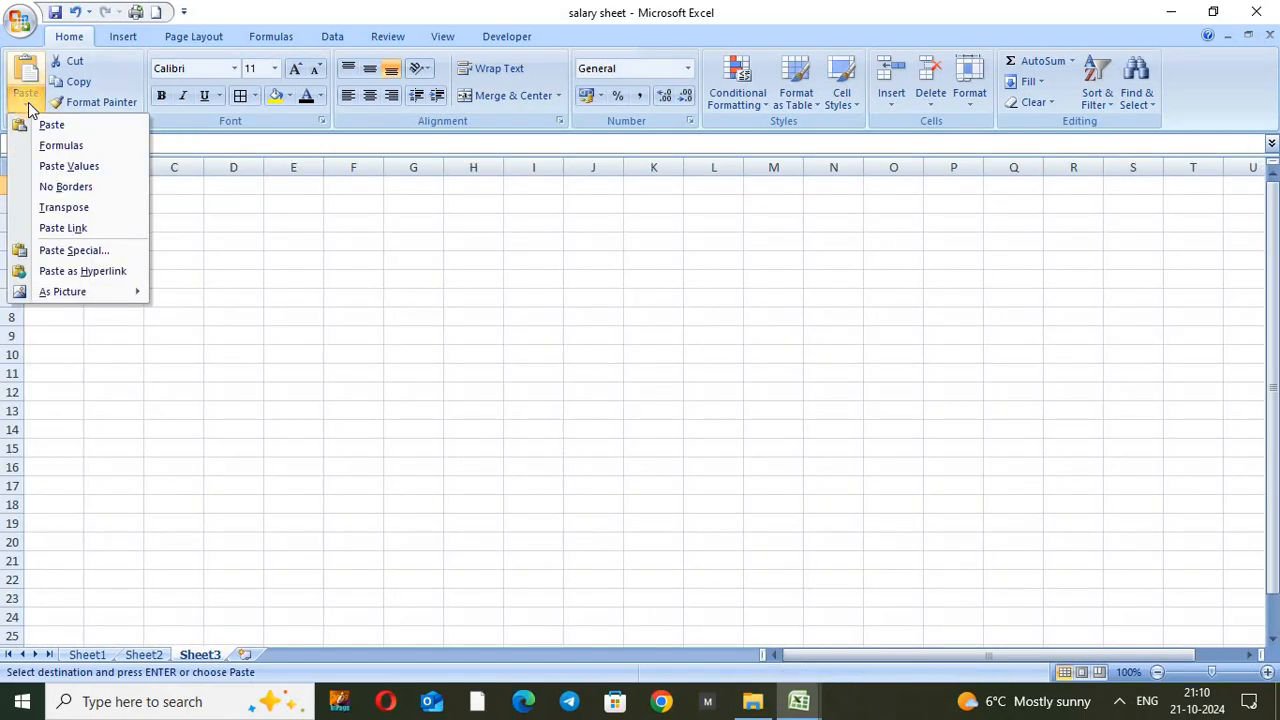
pyautogui.click(86, 252)
pyautogui.moveTo(396, 82); pyautogui.dragTo(538, 40)
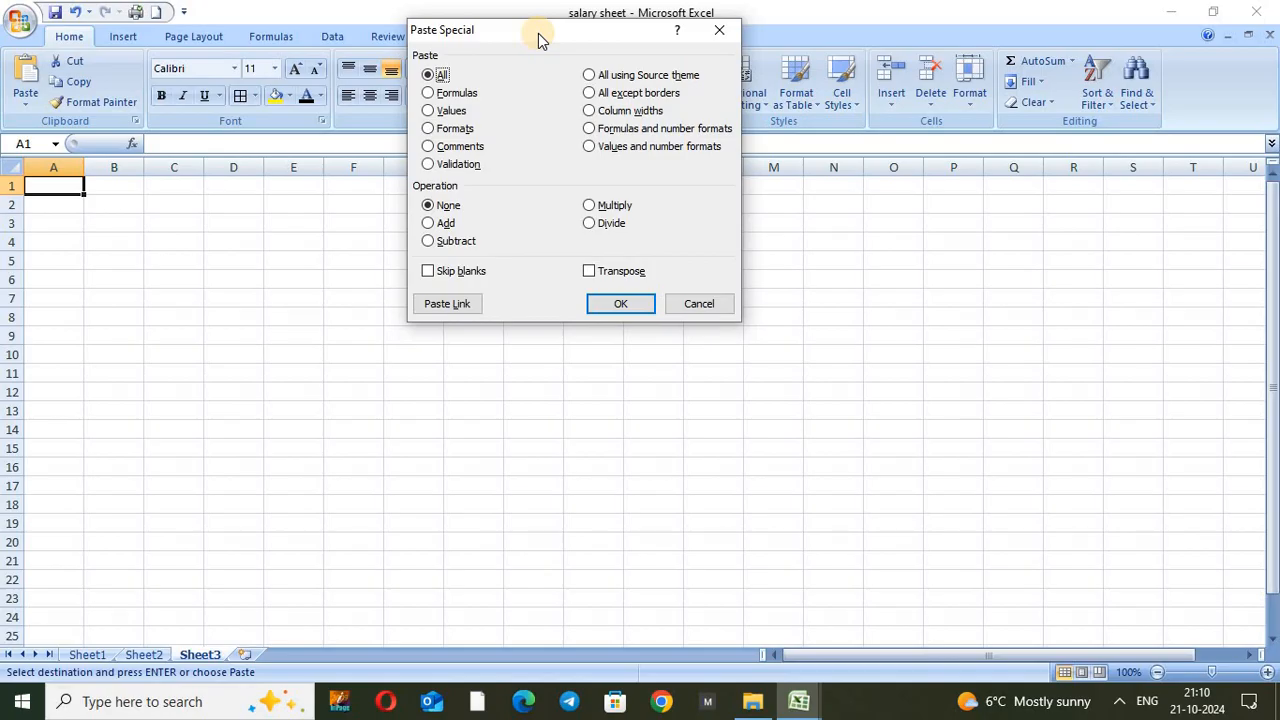
pyautogui.click(441, 75)
pyautogui.click(620, 304)
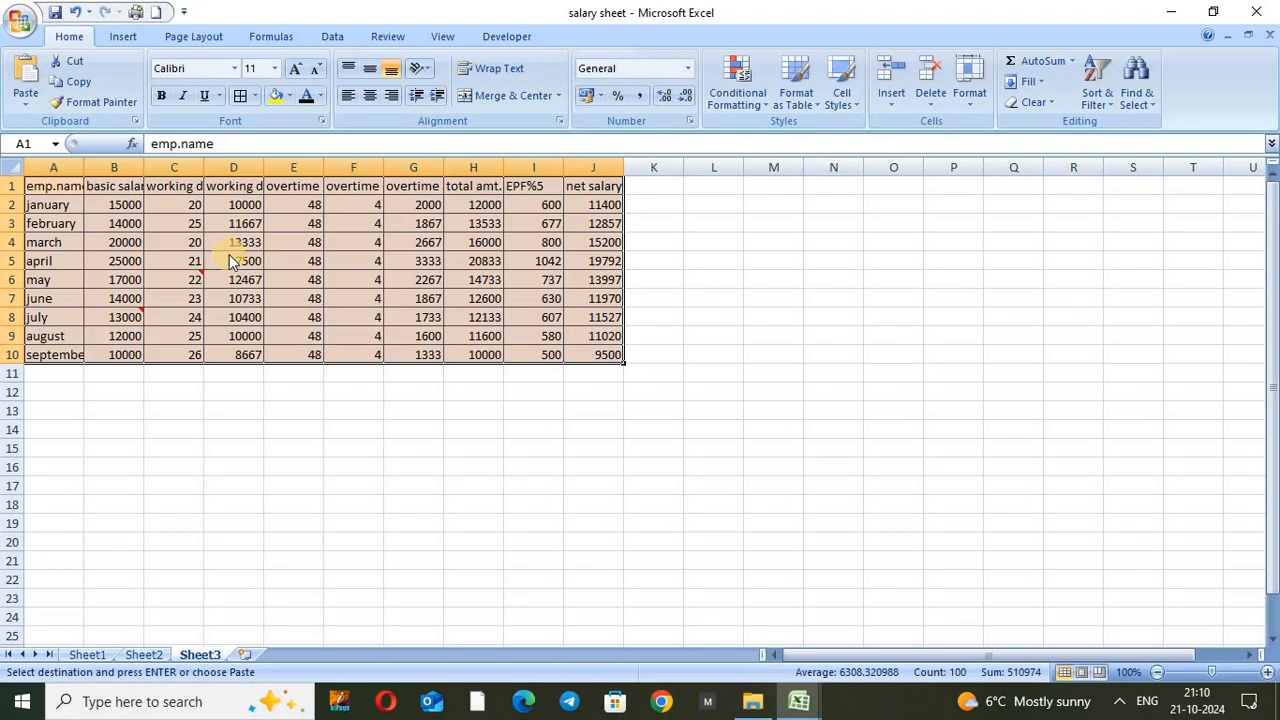
pyautogui.hotkey('ctrl', 'z')
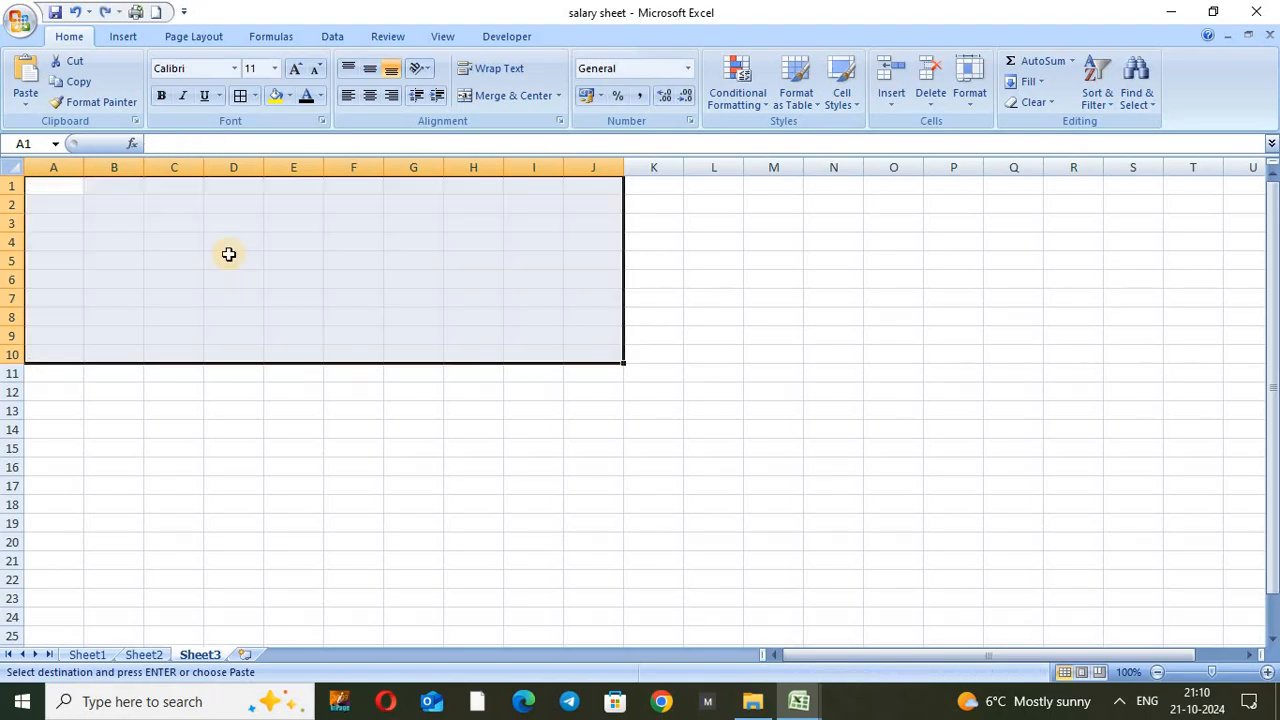
# Step: Paste the copied table into Sheet3 from A1 using Paste Special with the Formulas option
pyautogui.click(26, 102)
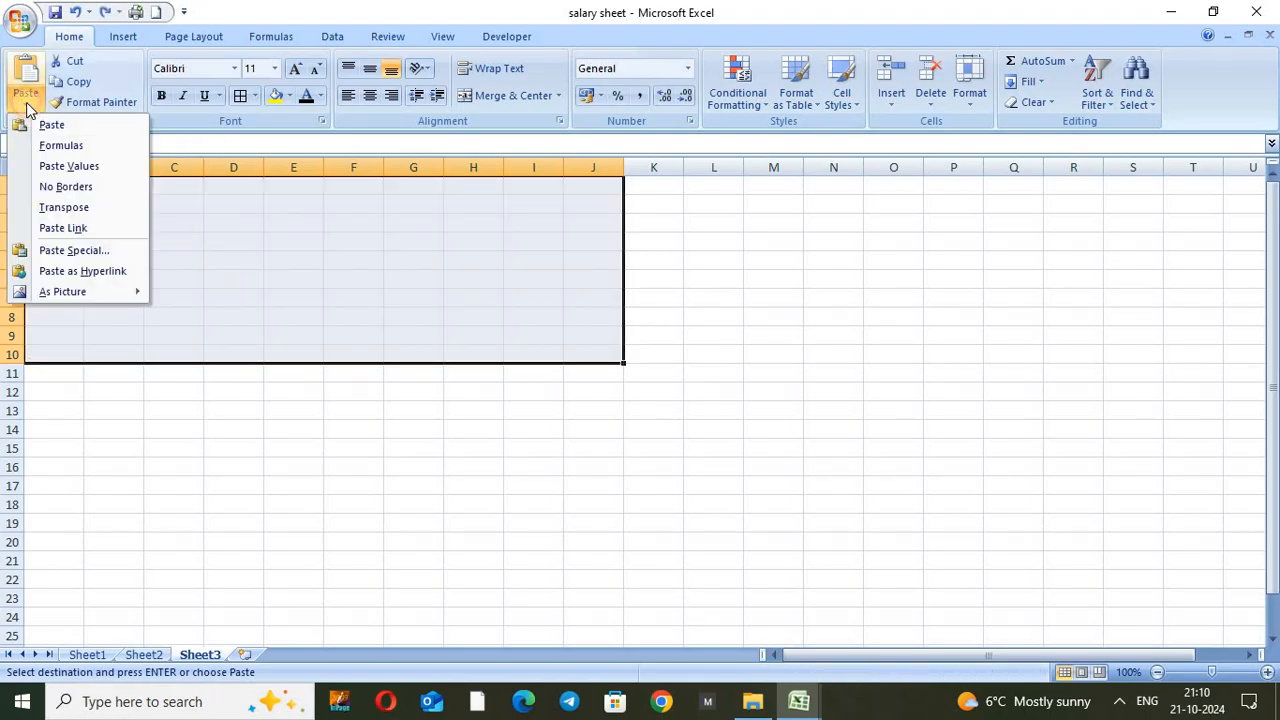
pyautogui.click(66, 250)
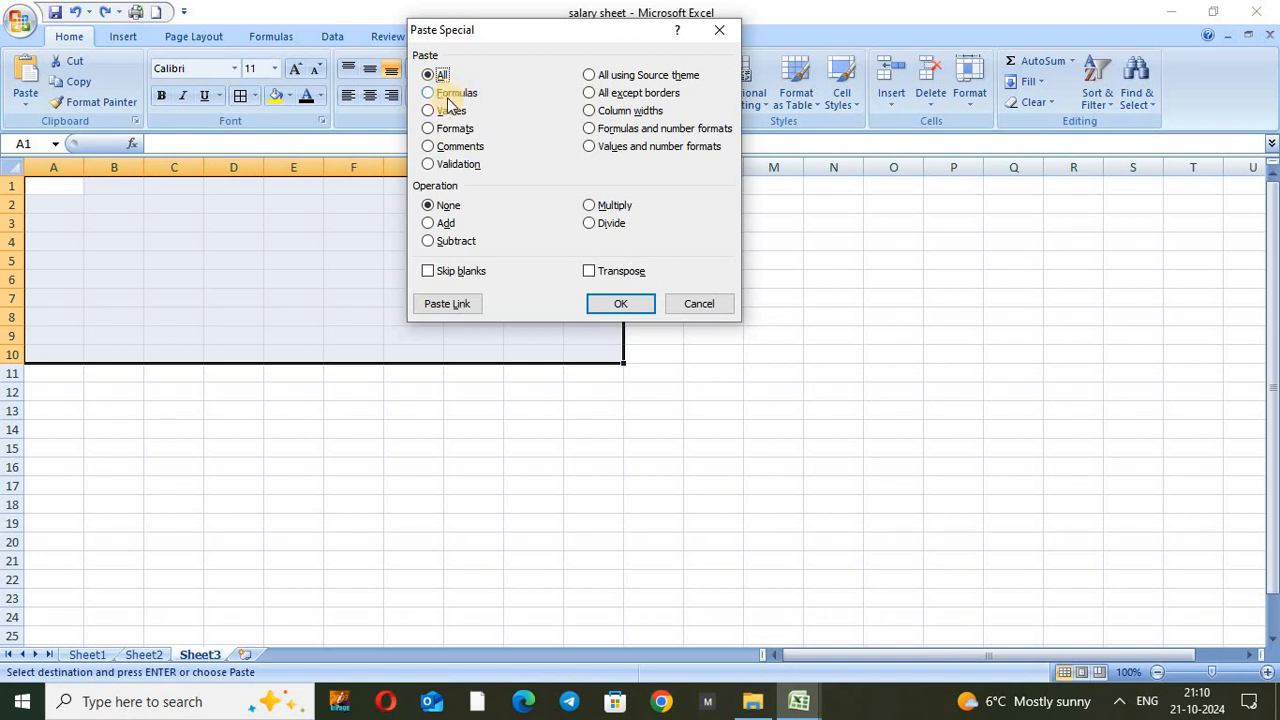
pyautogui.click(447, 97)
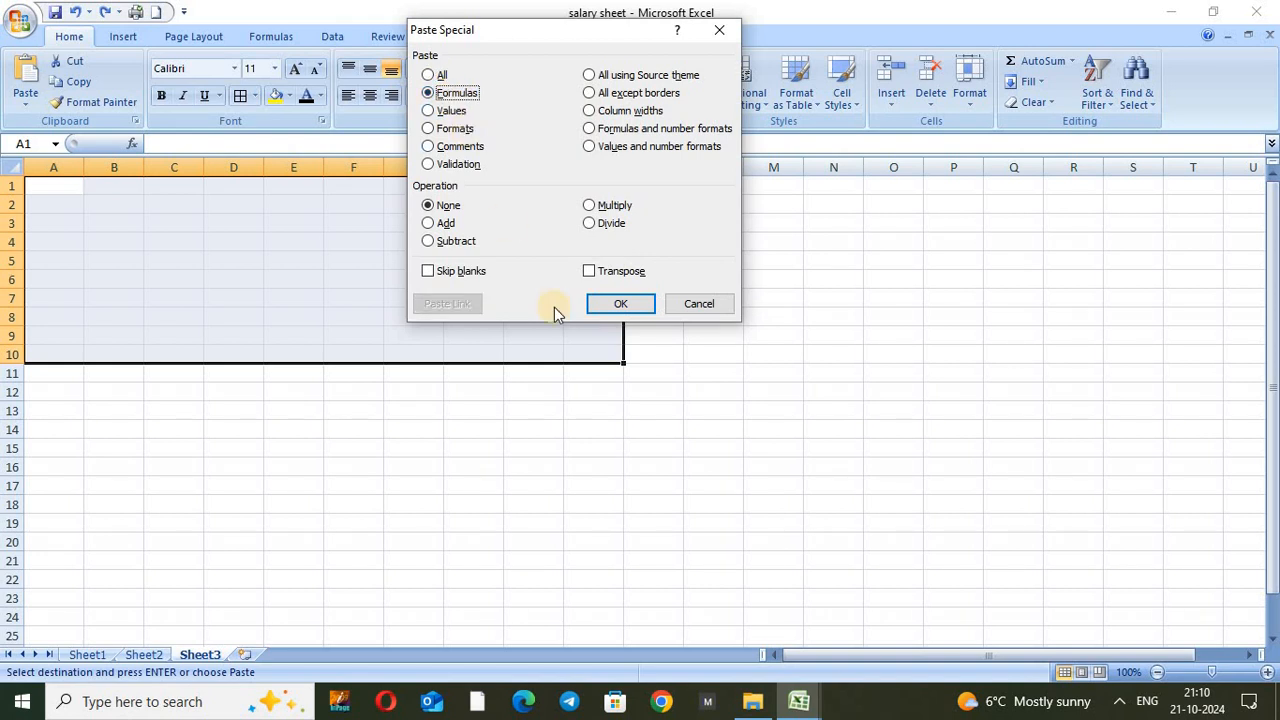
pyautogui.click(621, 303)
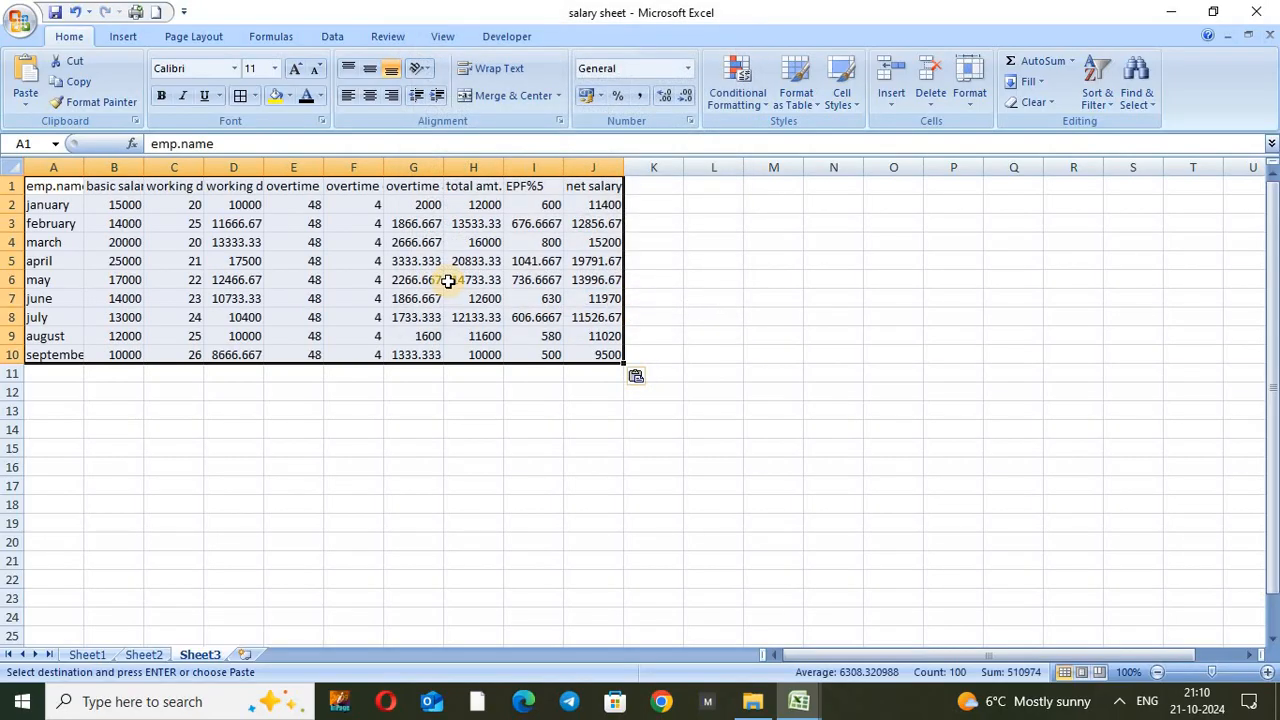
# Step: Compare the overtime, total amount and EPF formulas in row 2 of Sheet2 with the pasted ones on Sheet3
pyautogui.keyDown('ctrl'); pyautogui.scroll(1, 447, 280); pyautogui.keyUp('ctrl')
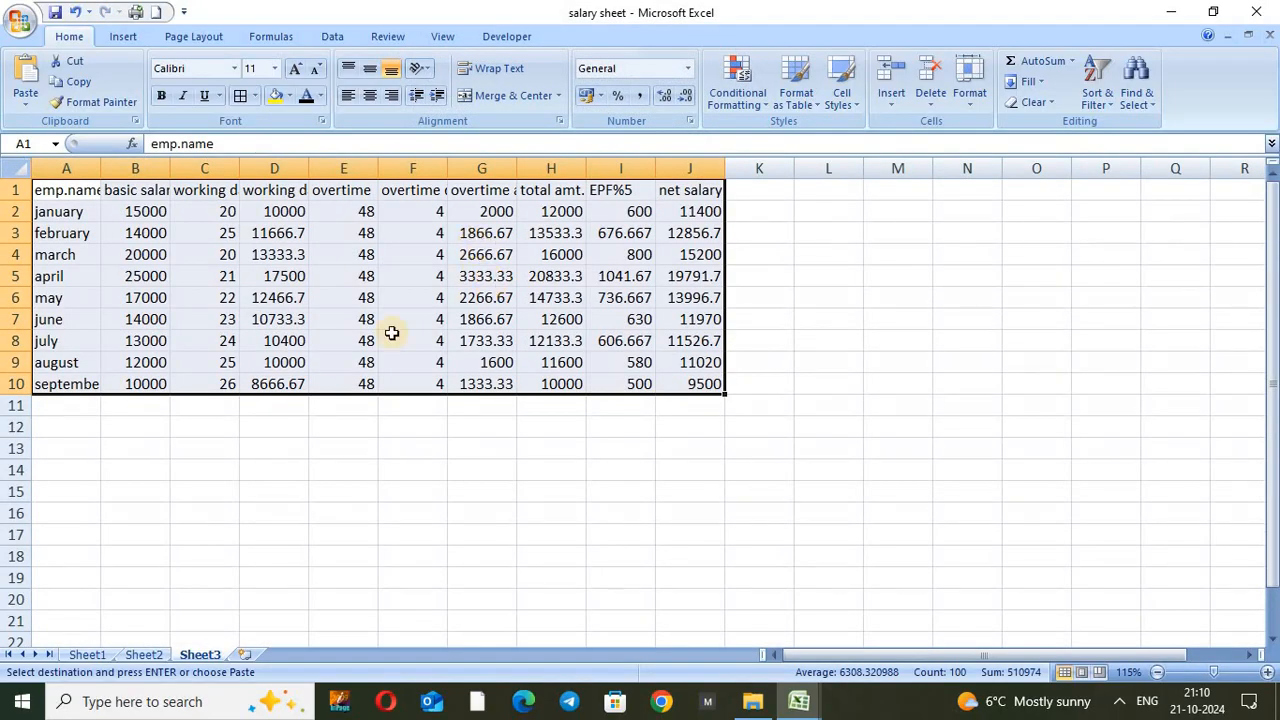
pyautogui.click(143, 654)
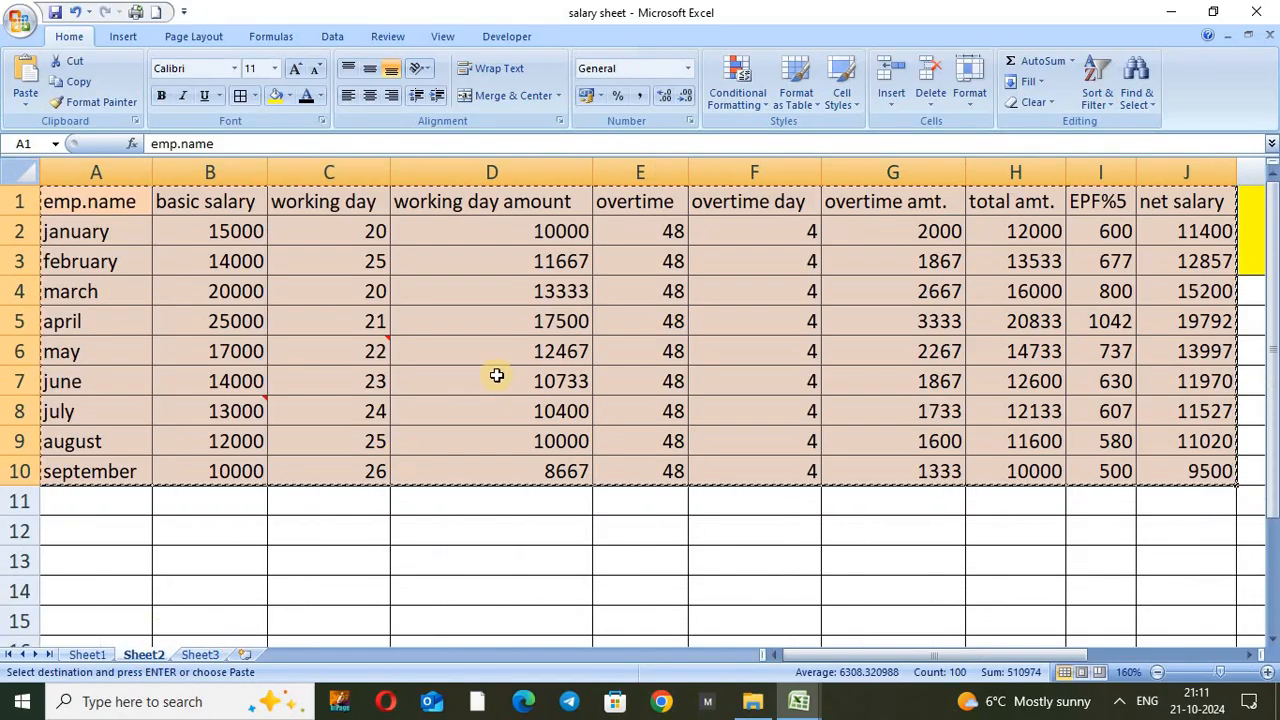
pyautogui.click(897, 228)
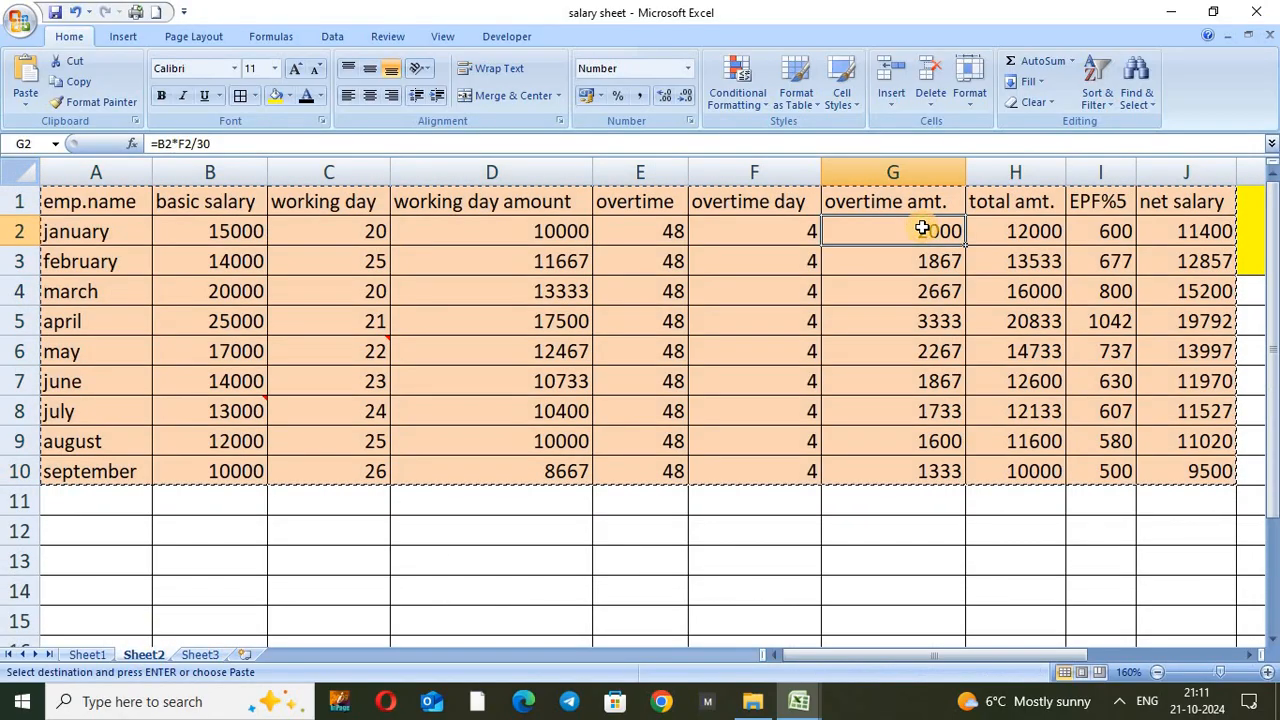
pyautogui.click(1010, 225)
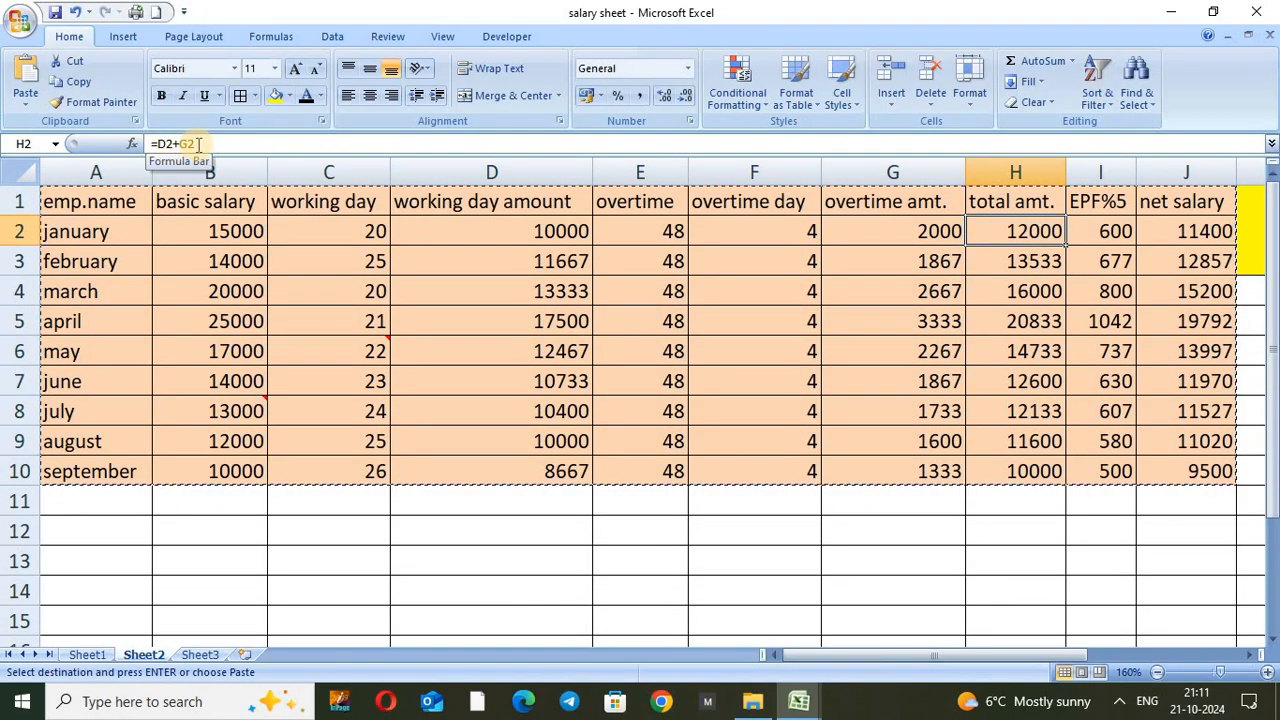
pyautogui.click(200, 654)
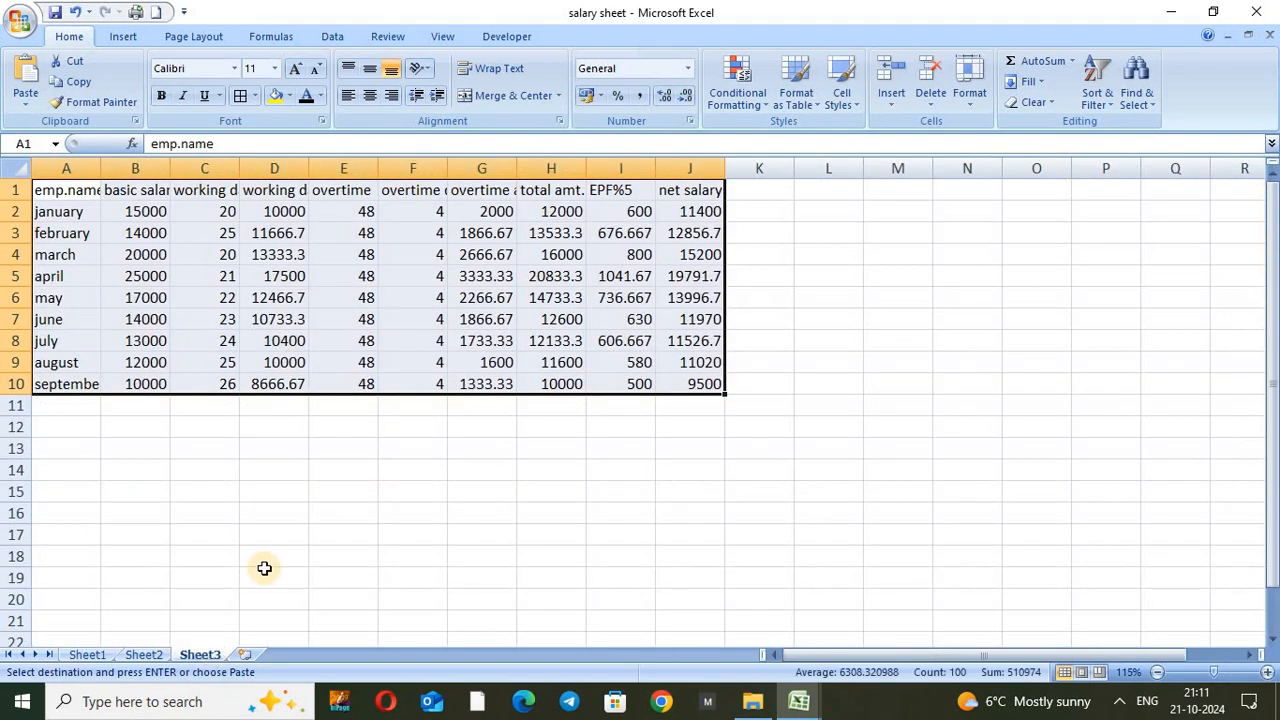
pyautogui.click(557, 207)
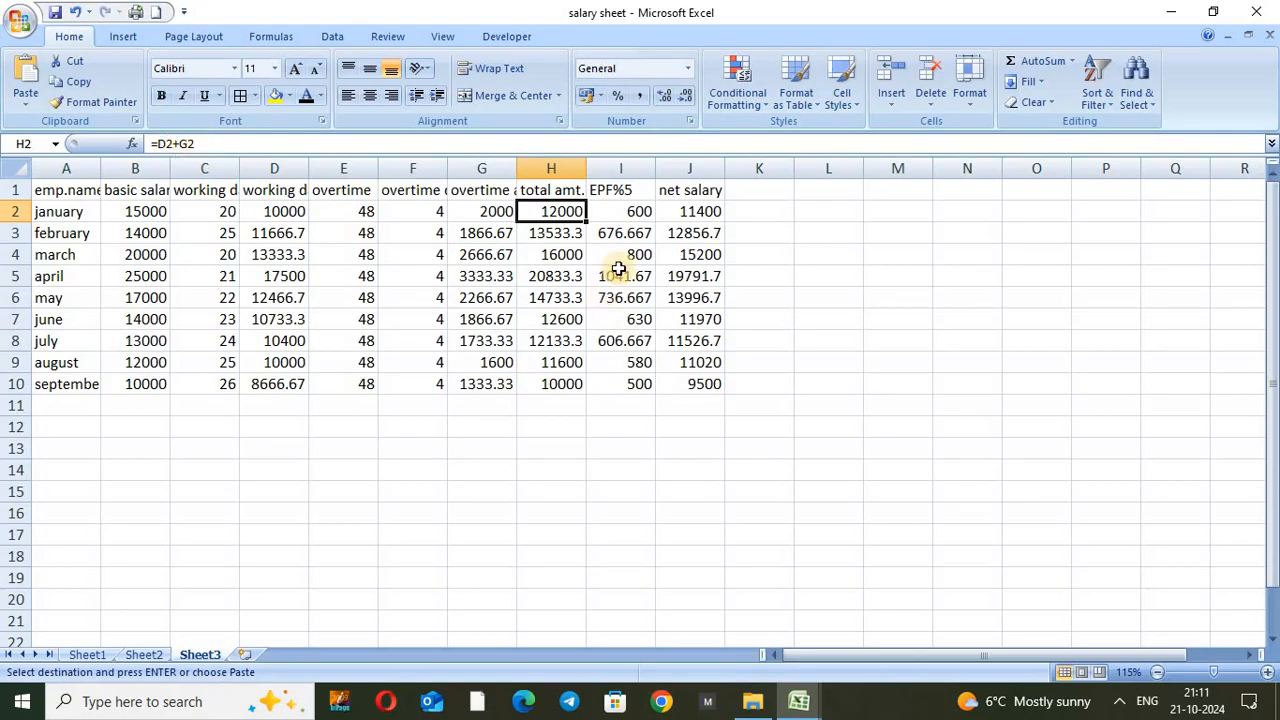
pyautogui.click(604, 211)
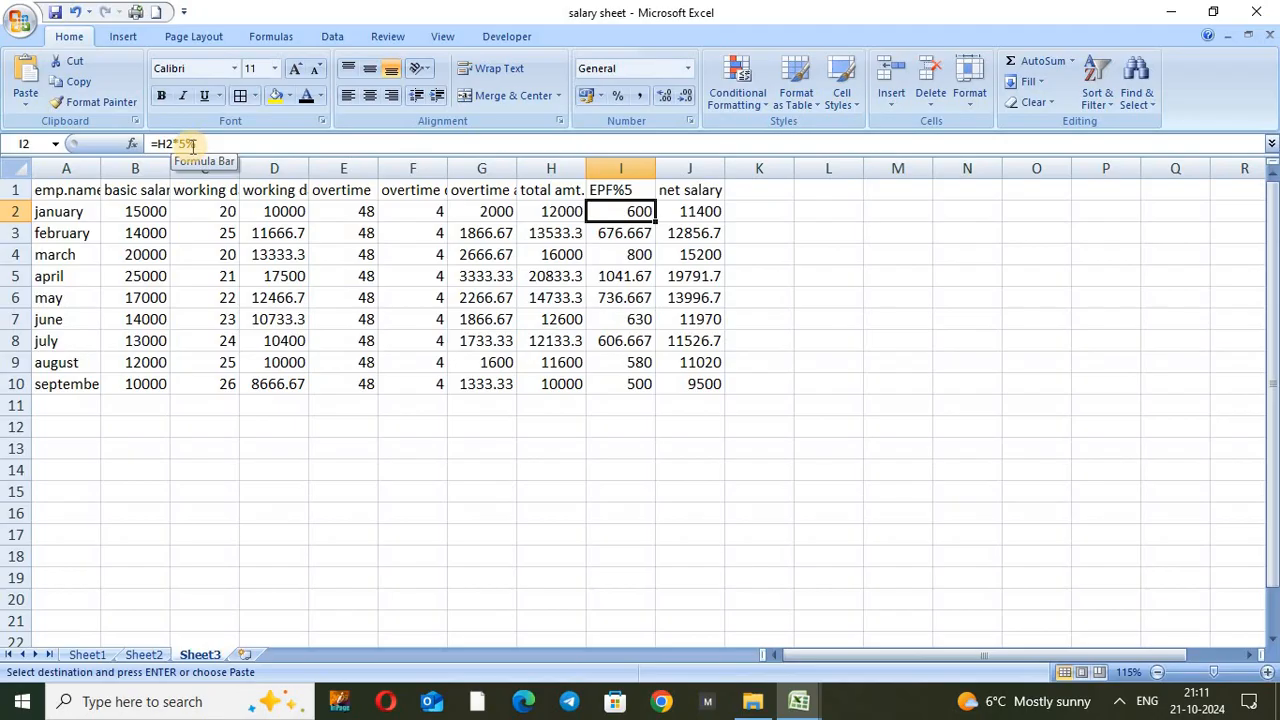
# Step: Delete the pasted table contents in A1:J10 on Sheet3
pyautogui.moveTo(60, 190); pyautogui.dragTo(694, 392)
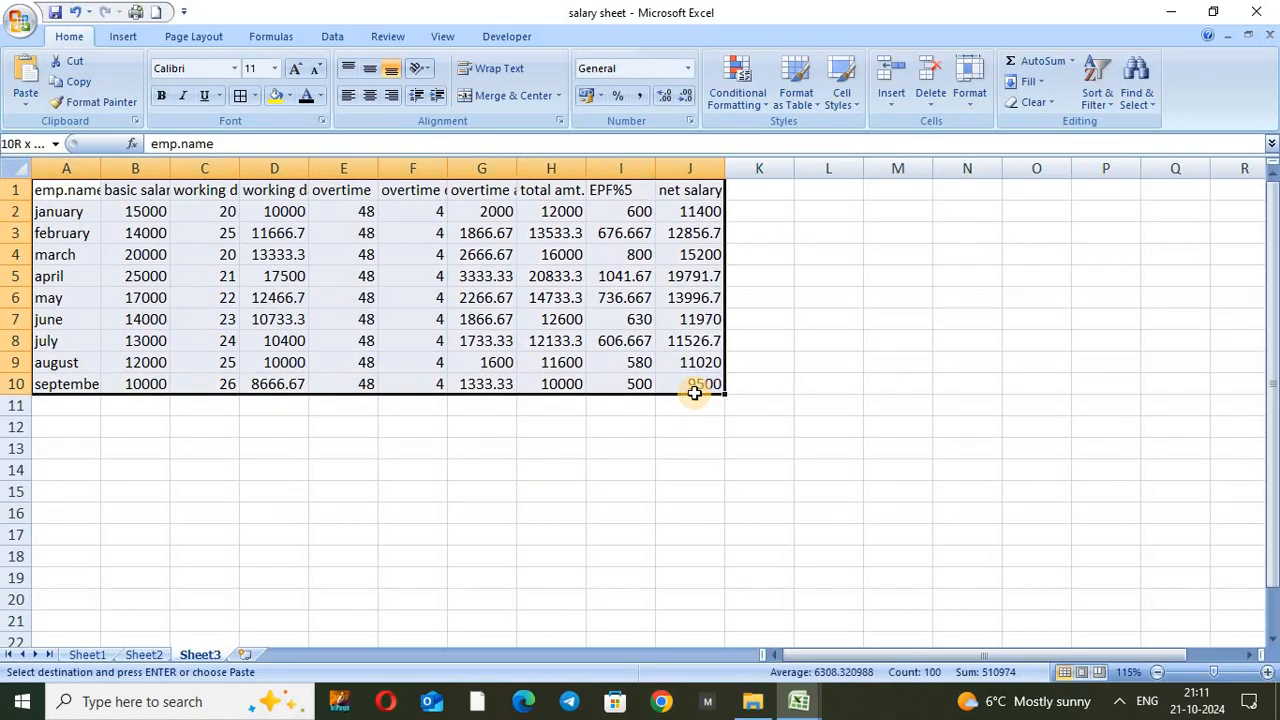
pyautogui.press('Delete')
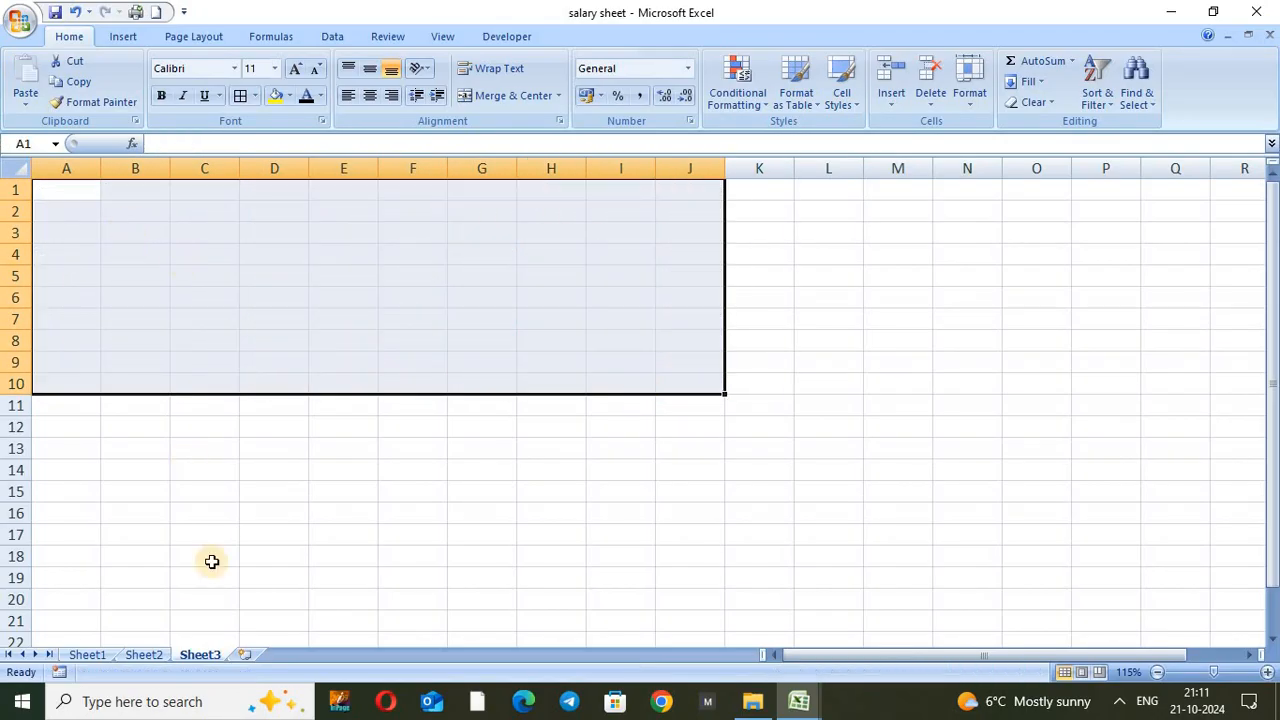
# Step: Copy the salary table A1:J10 from Sheet2 and select cell A1 of Sheet3 as the destination
pyautogui.click(145, 652)
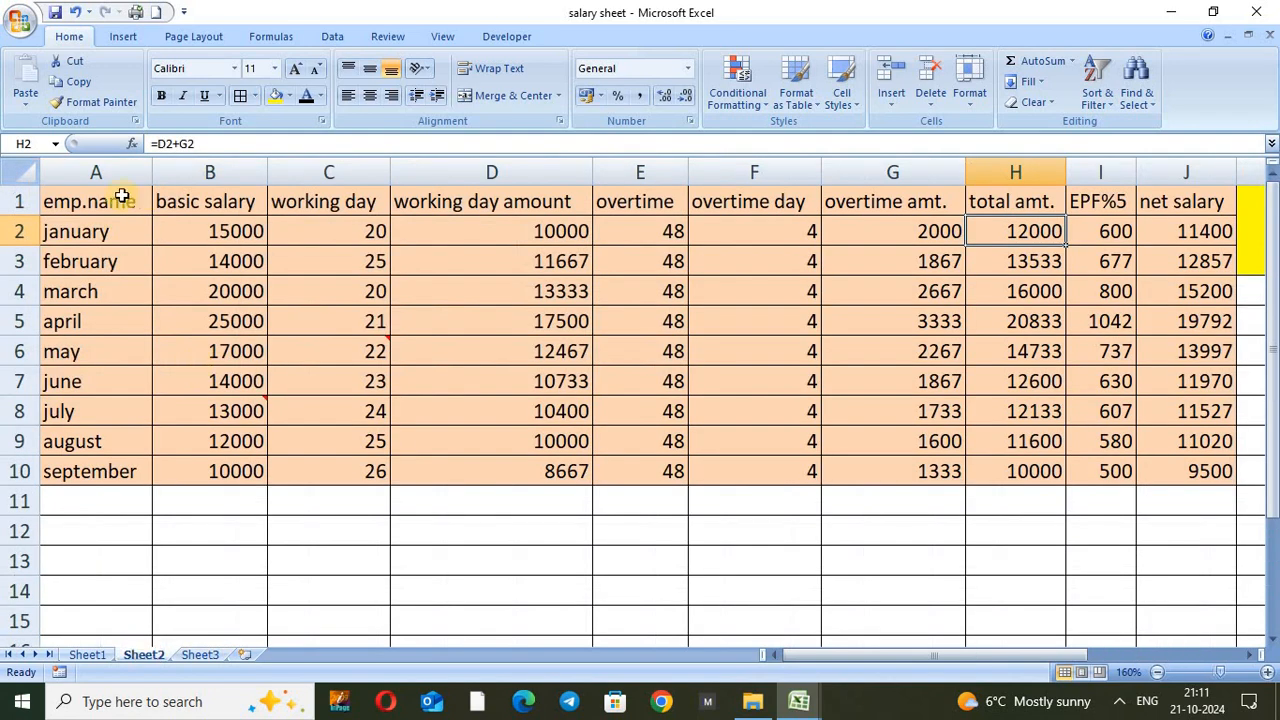
pyautogui.moveTo(121, 196); pyautogui.dragTo(1165, 459)
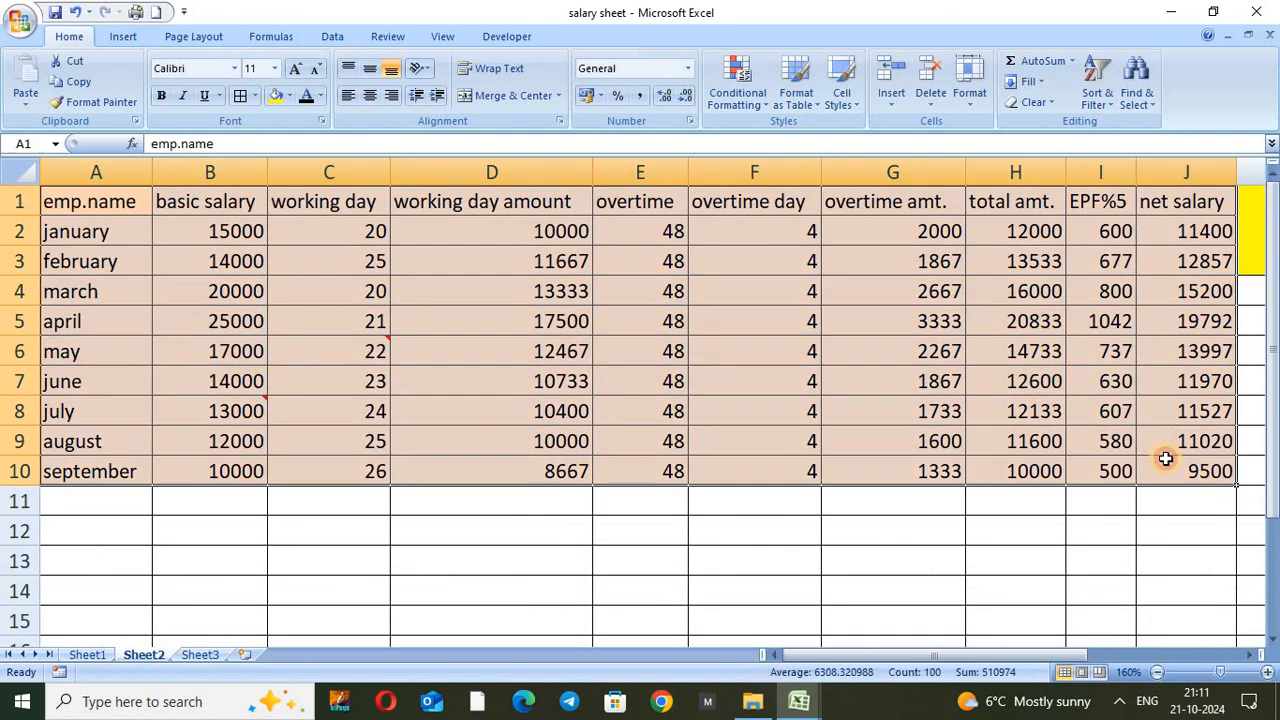
pyautogui.hotkey('ctrl', 'c')
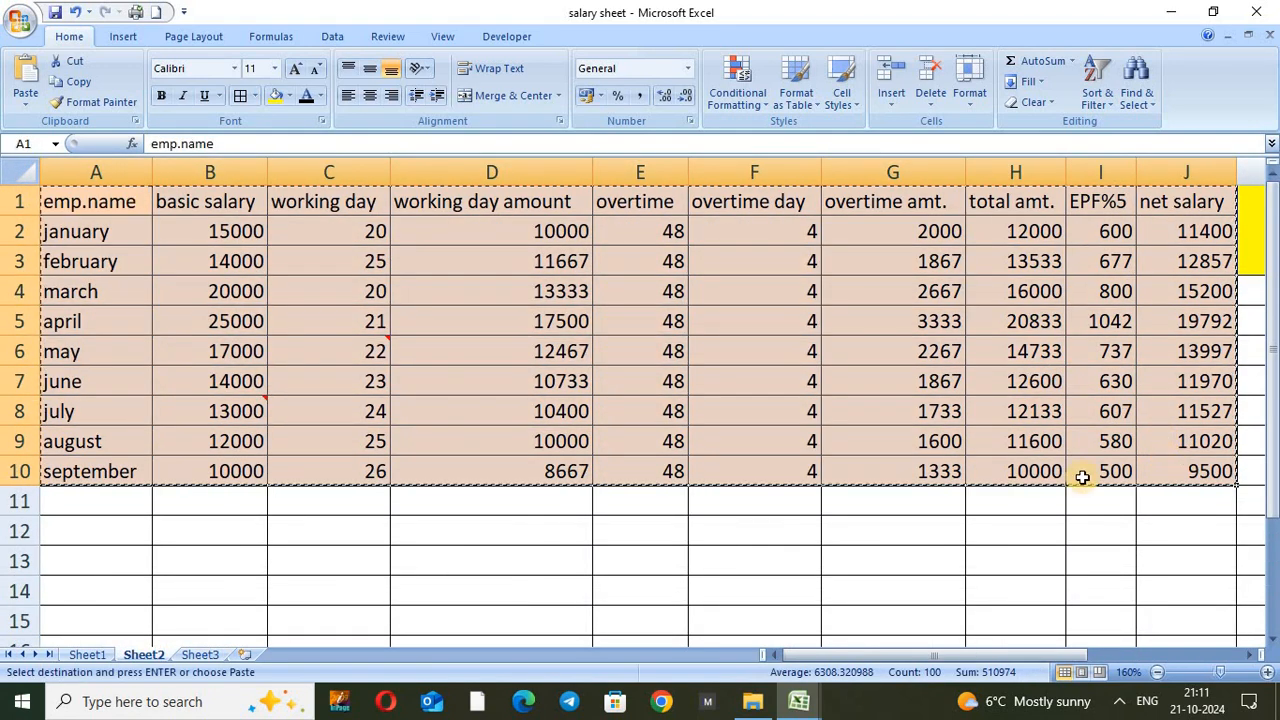
pyautogui.click(198, 654)
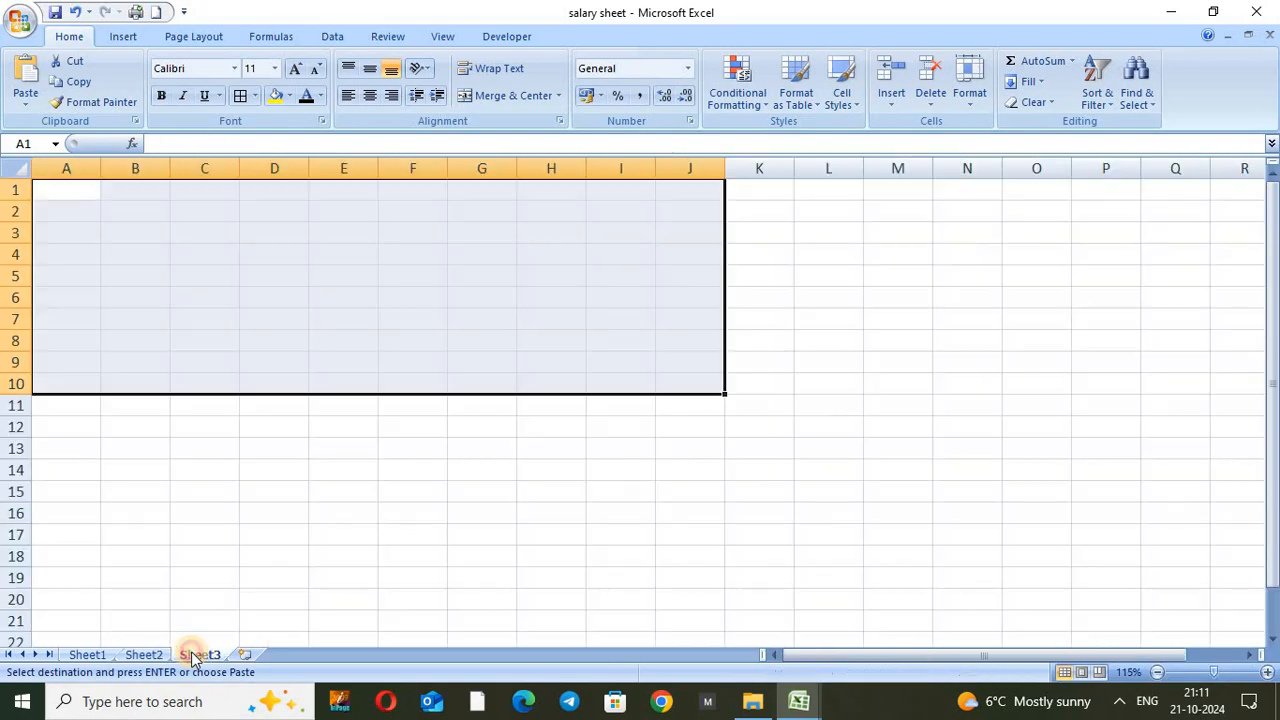
pyautogui.click(71, 196)
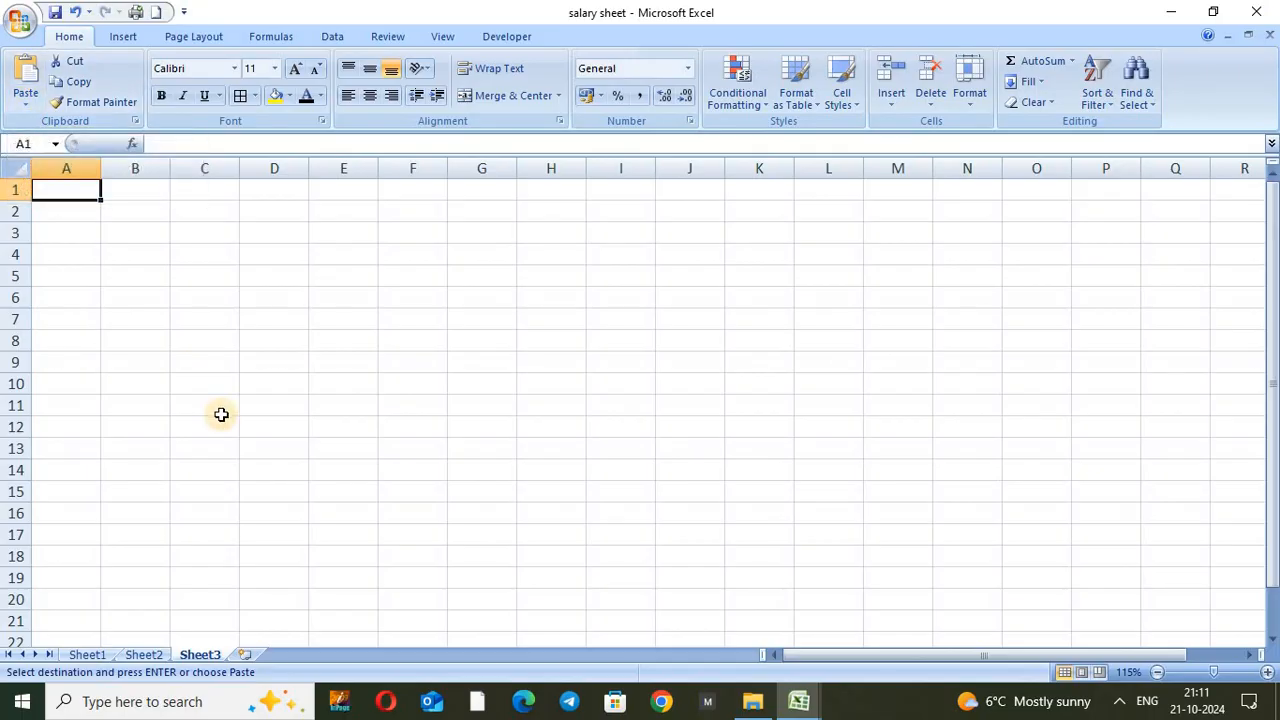
pyautogui.hotkey('alt', 'h')
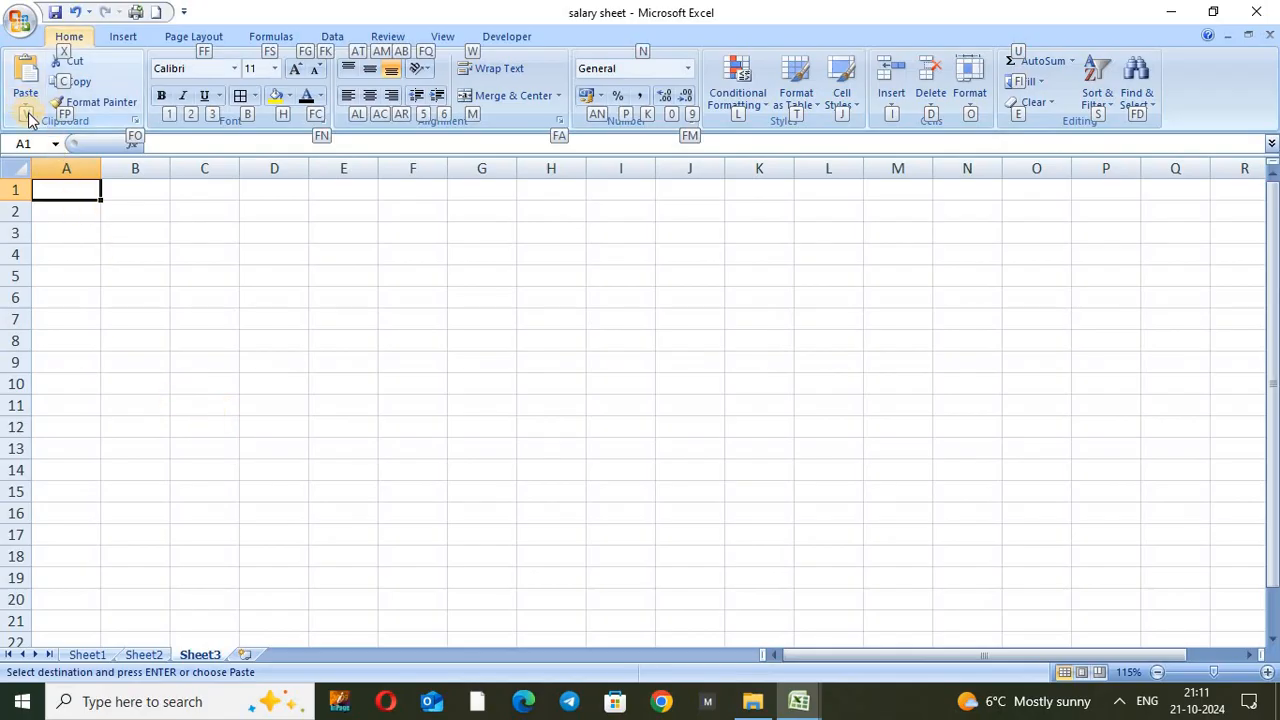
pyautogui.press('v')
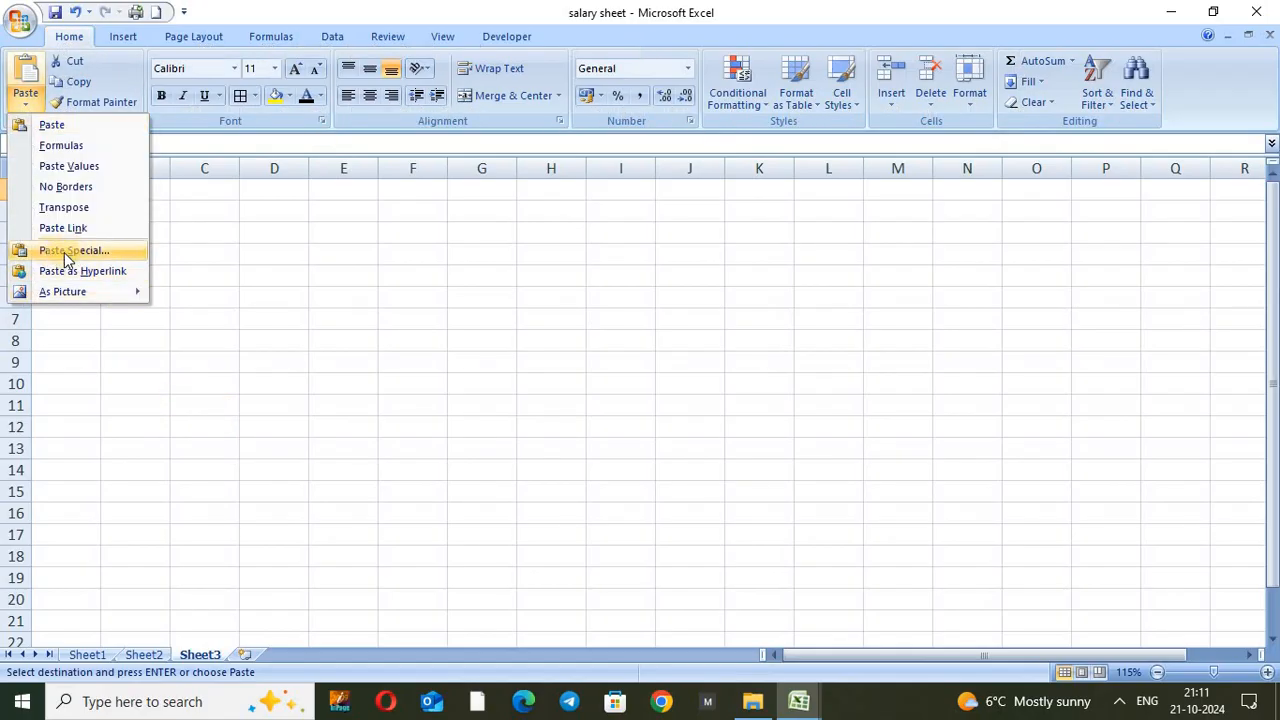
pyautogui.click(371, 317)
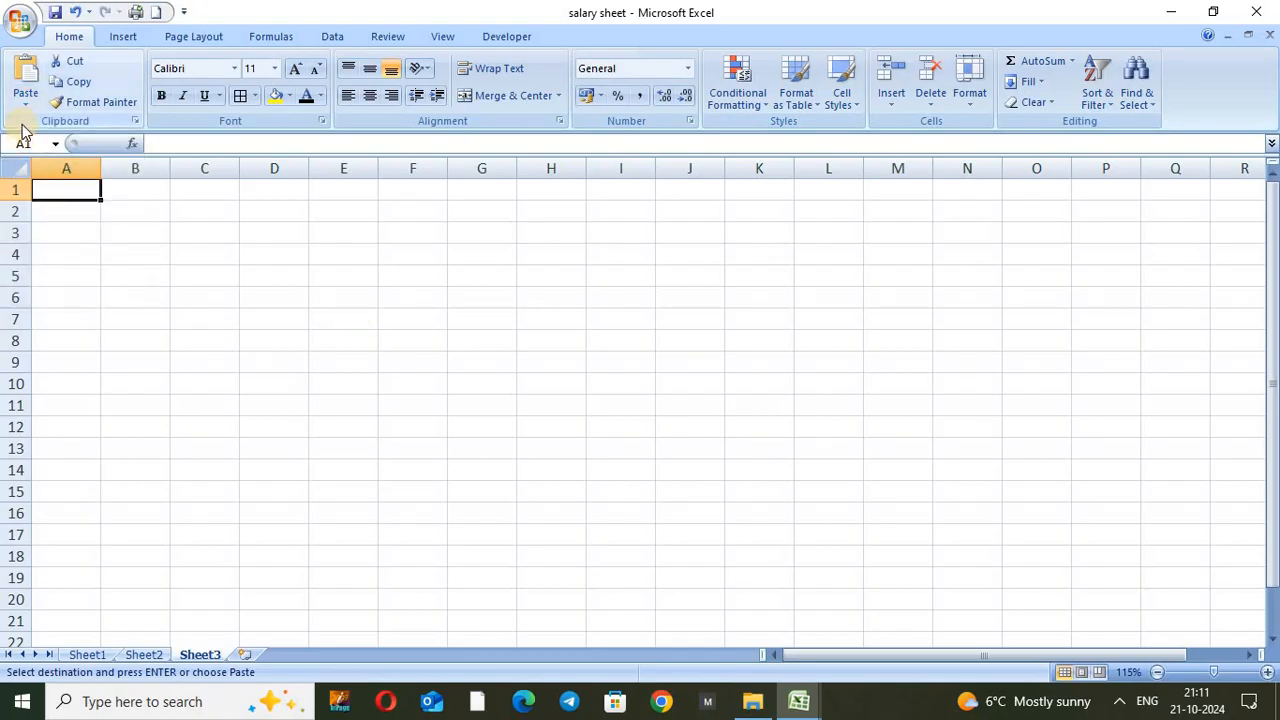
# Step: Paste the copied table at A1 of Sheet3 using Paste Special with the Values option
pyautogui.click(25, 104)
pyautogui.click(50, 248)
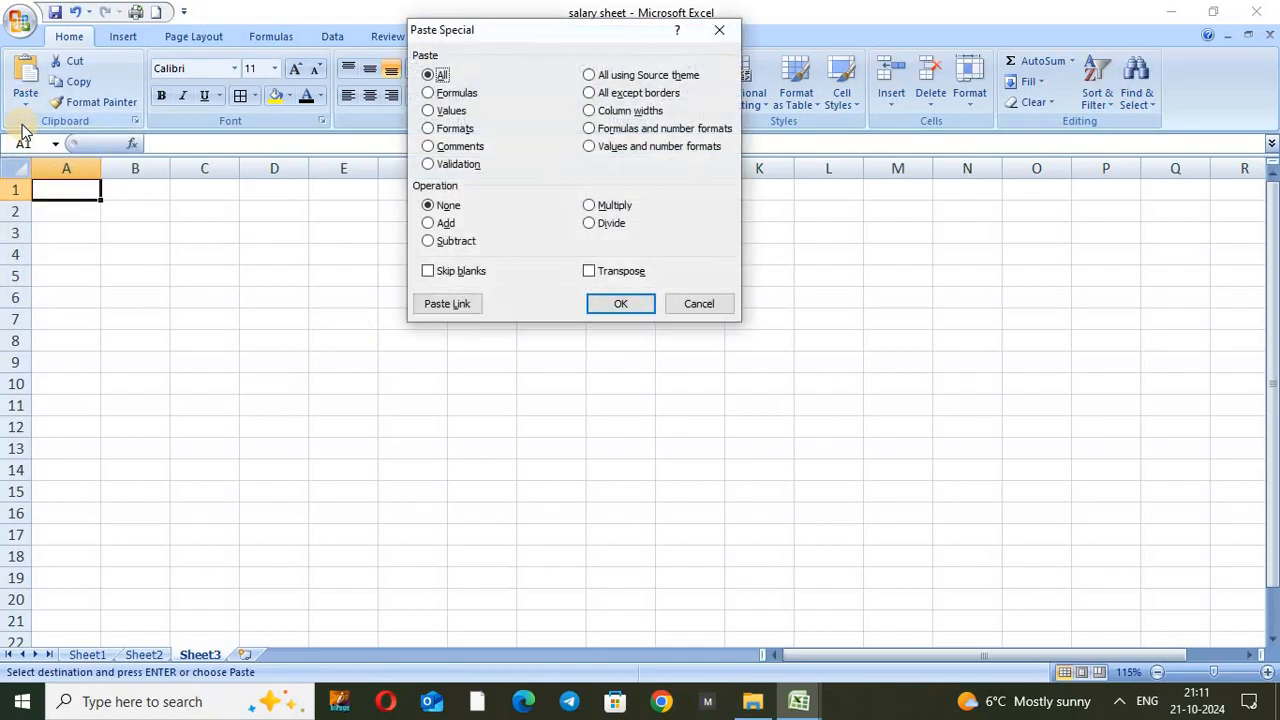
pyautogui.click(442, 118)
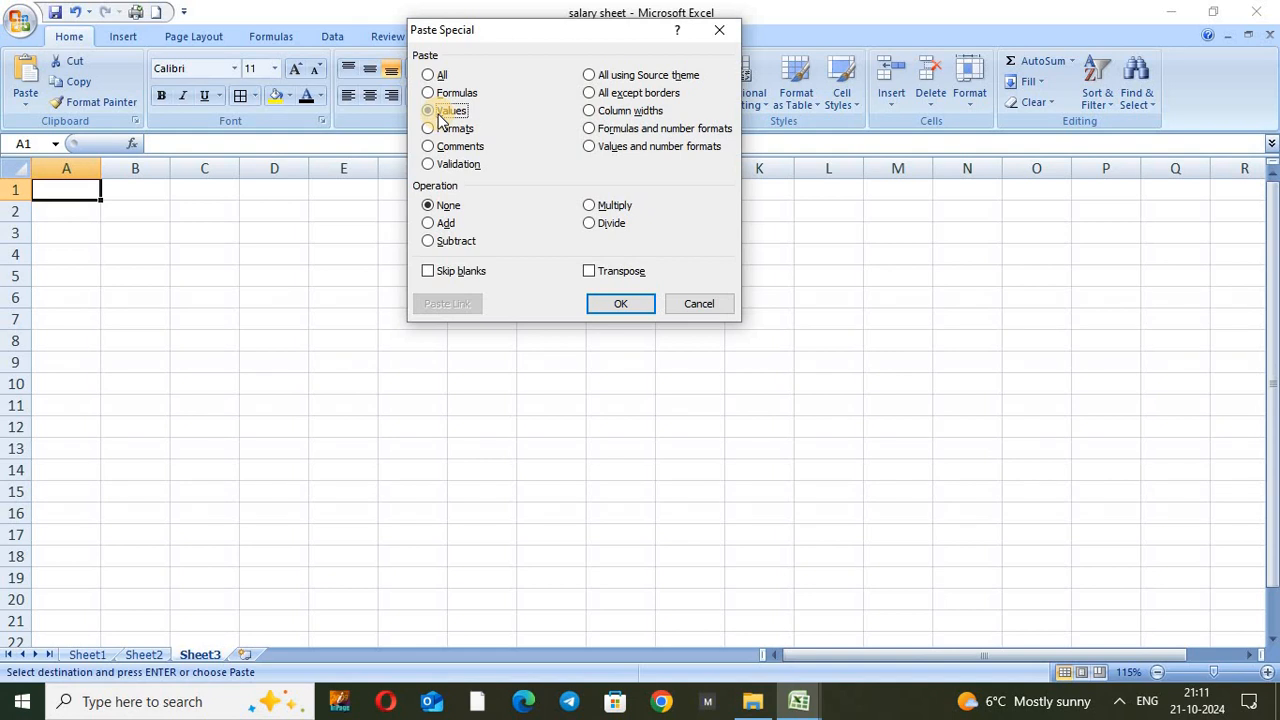
pyautogui.click(442, 114)
pyautogui.click(618, 305)
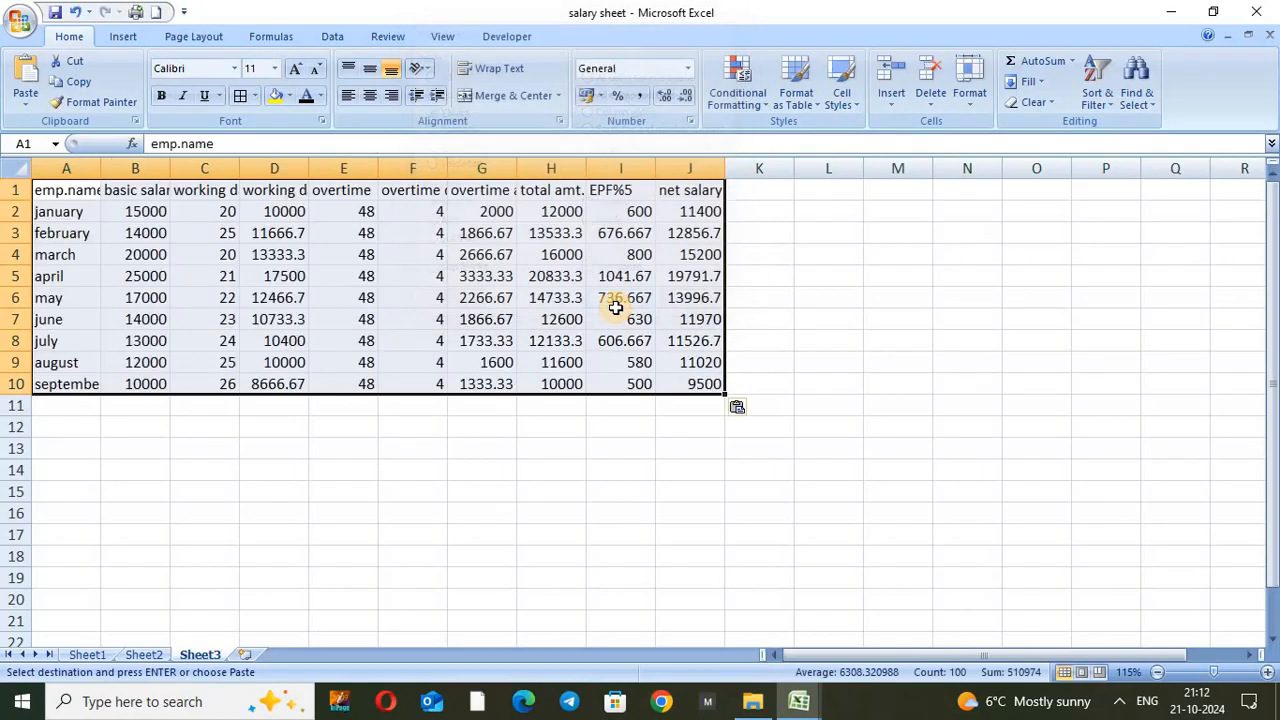
# Step: Compare the total amount and overtime amount cells in row 2 of Sheet3 with the same cells on Sheet2
pyautogui.click(565, 210)
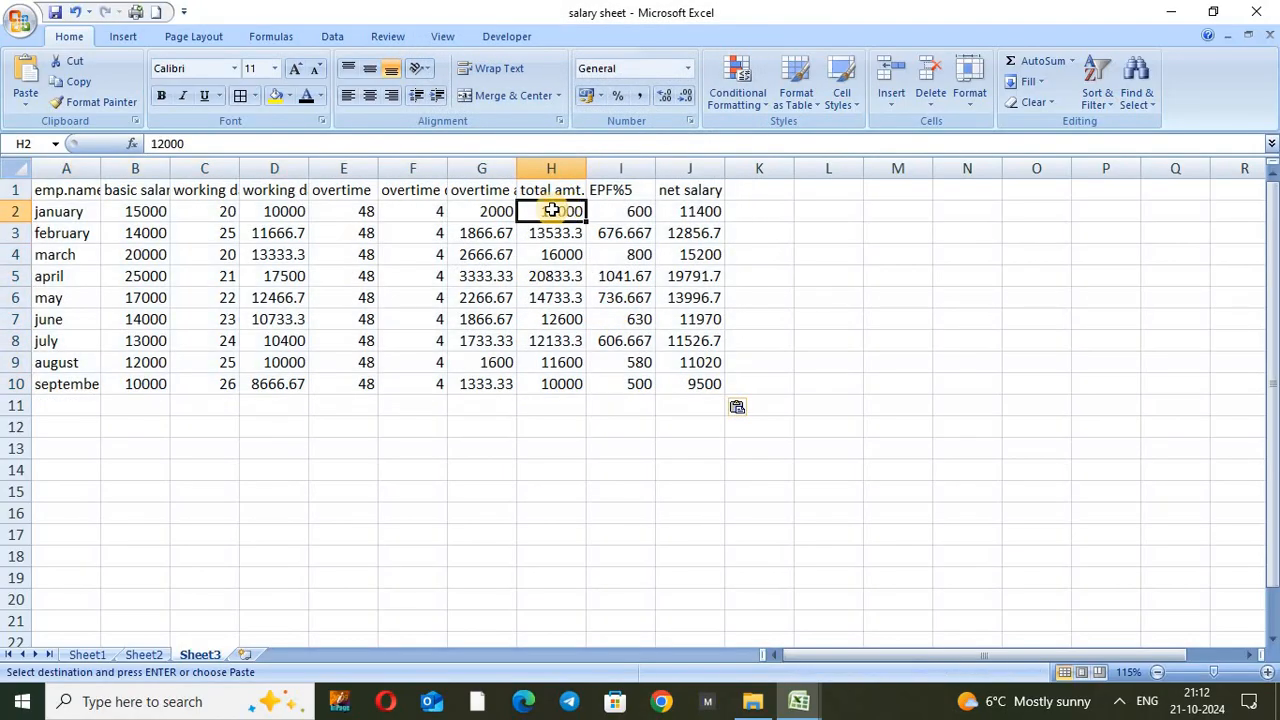
pyautogui.doubleClick(555, 212)
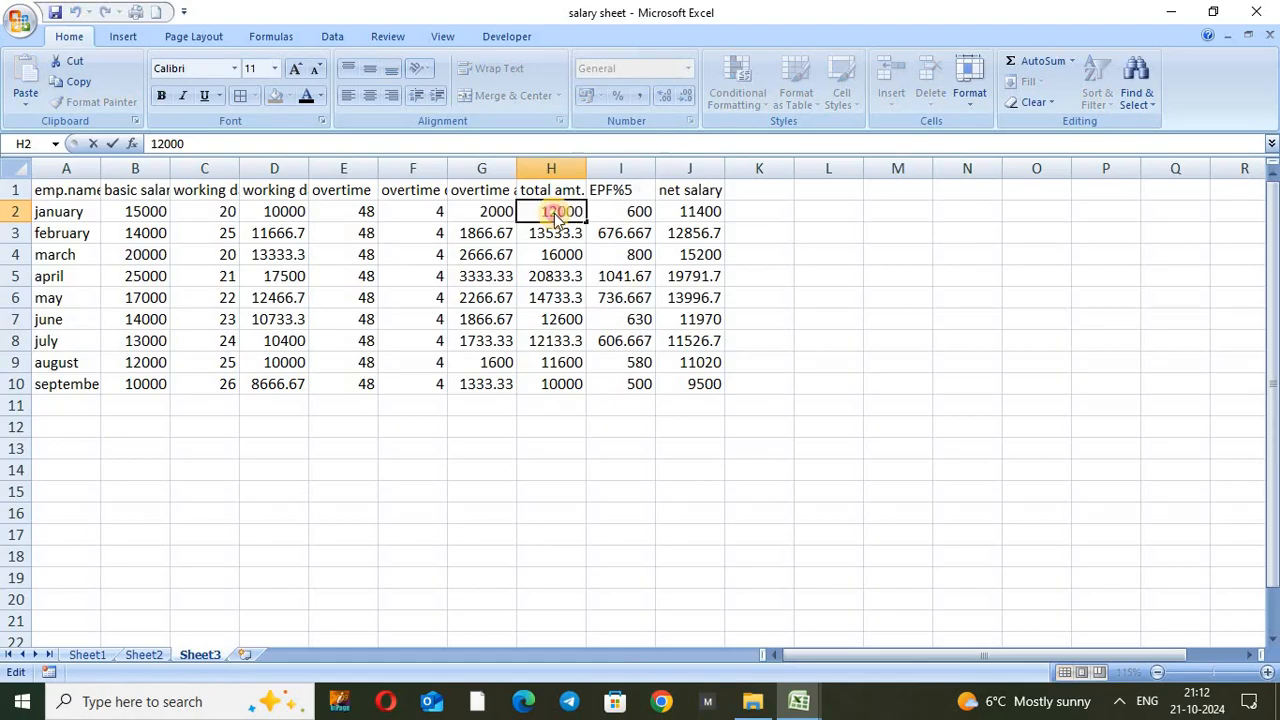
pyautogui.doubleClick(555, 212)
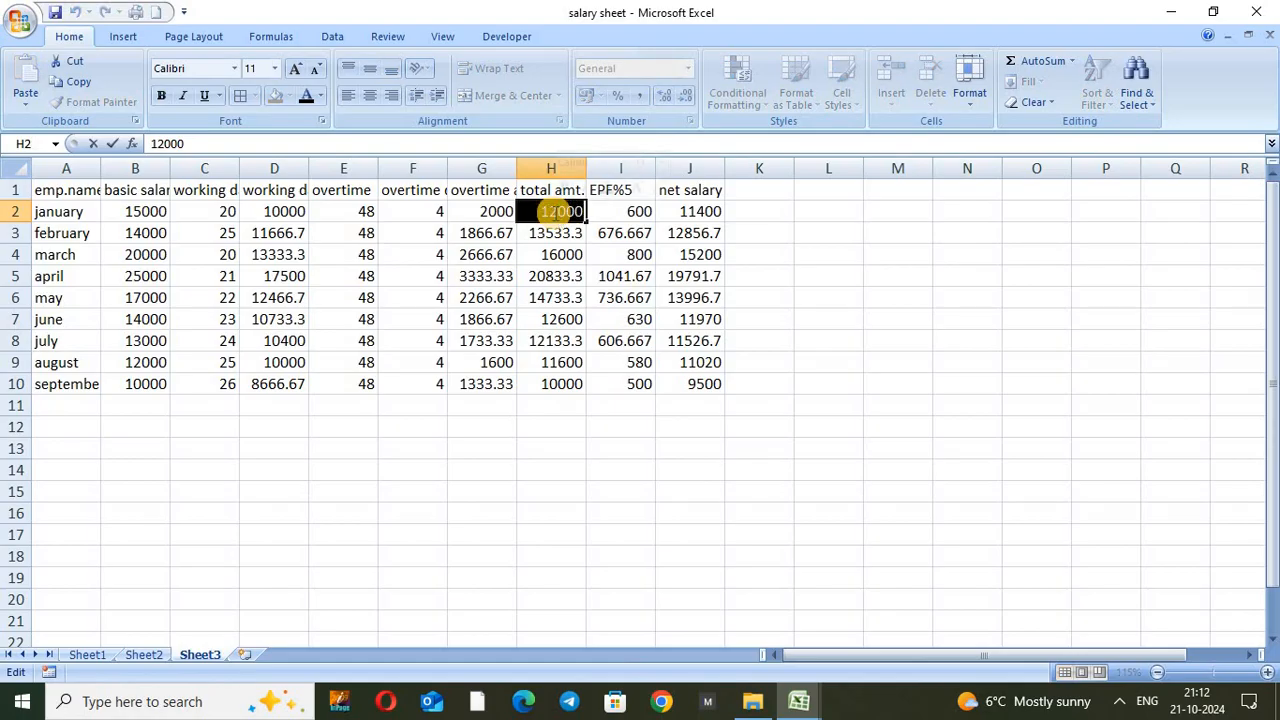
pyautogui.click(478, 210)
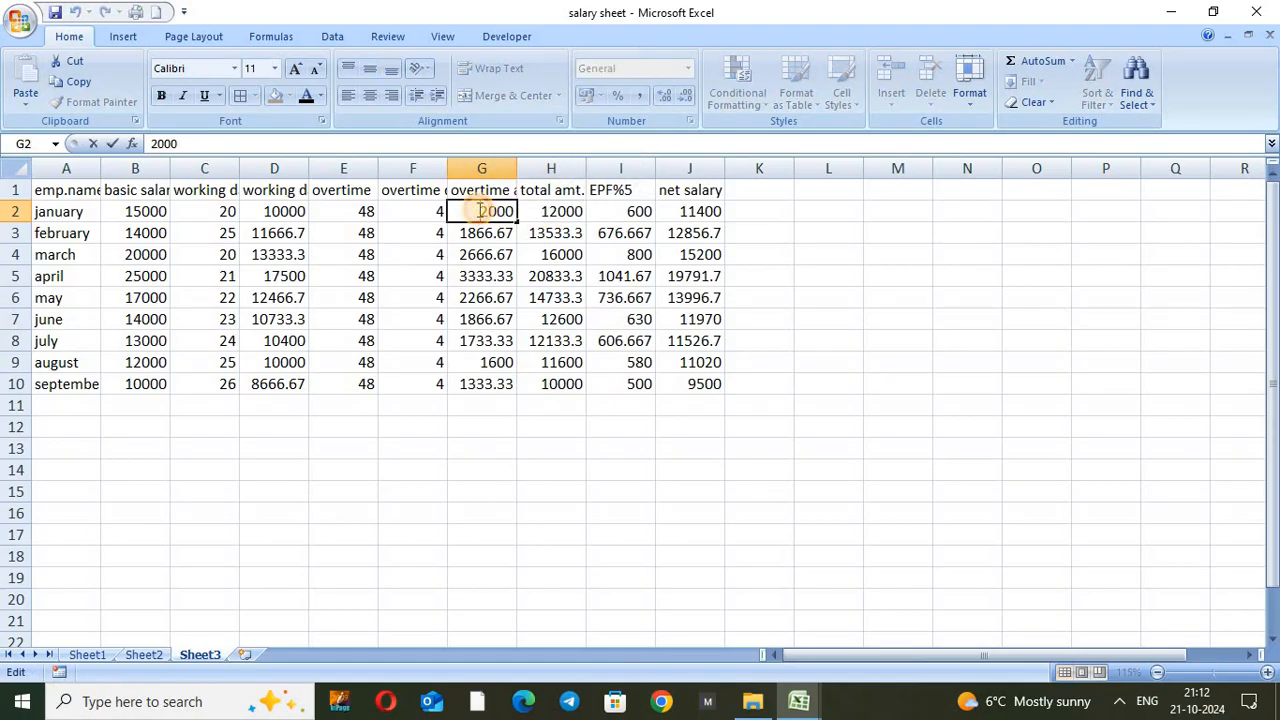
pyautogui.click(145, 655)
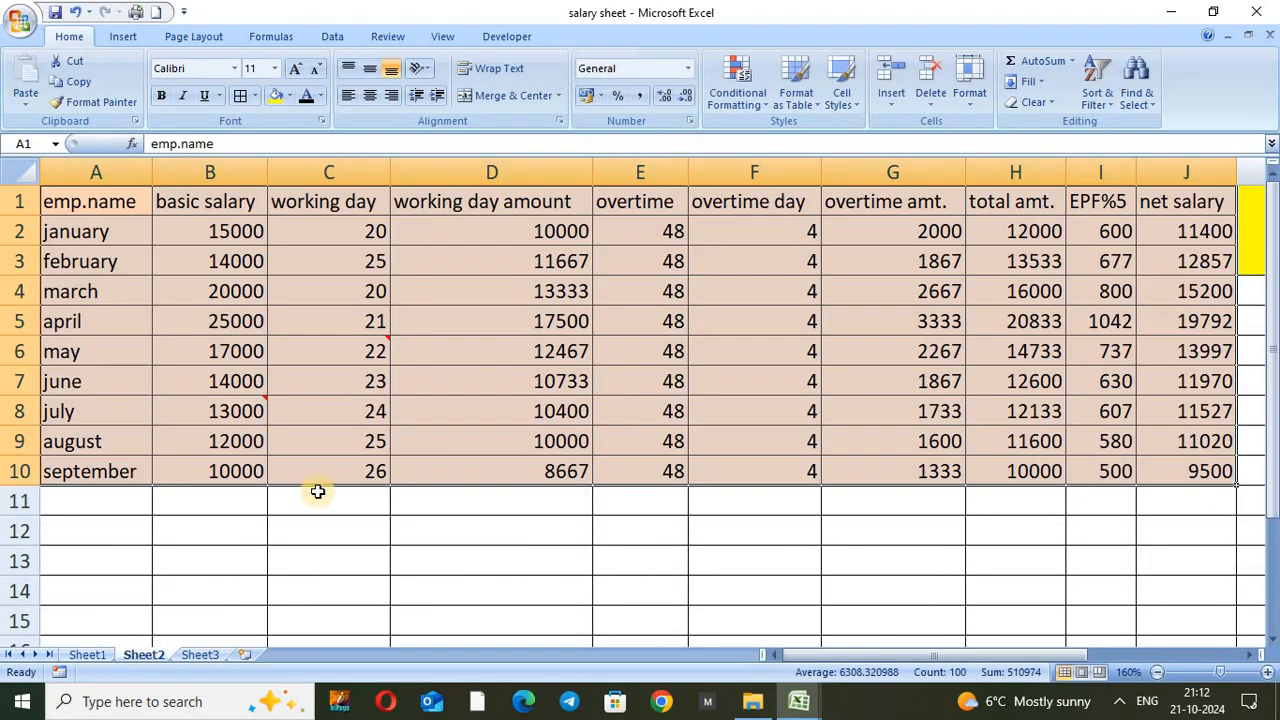
pyautogui.doubleClick(905, 233)
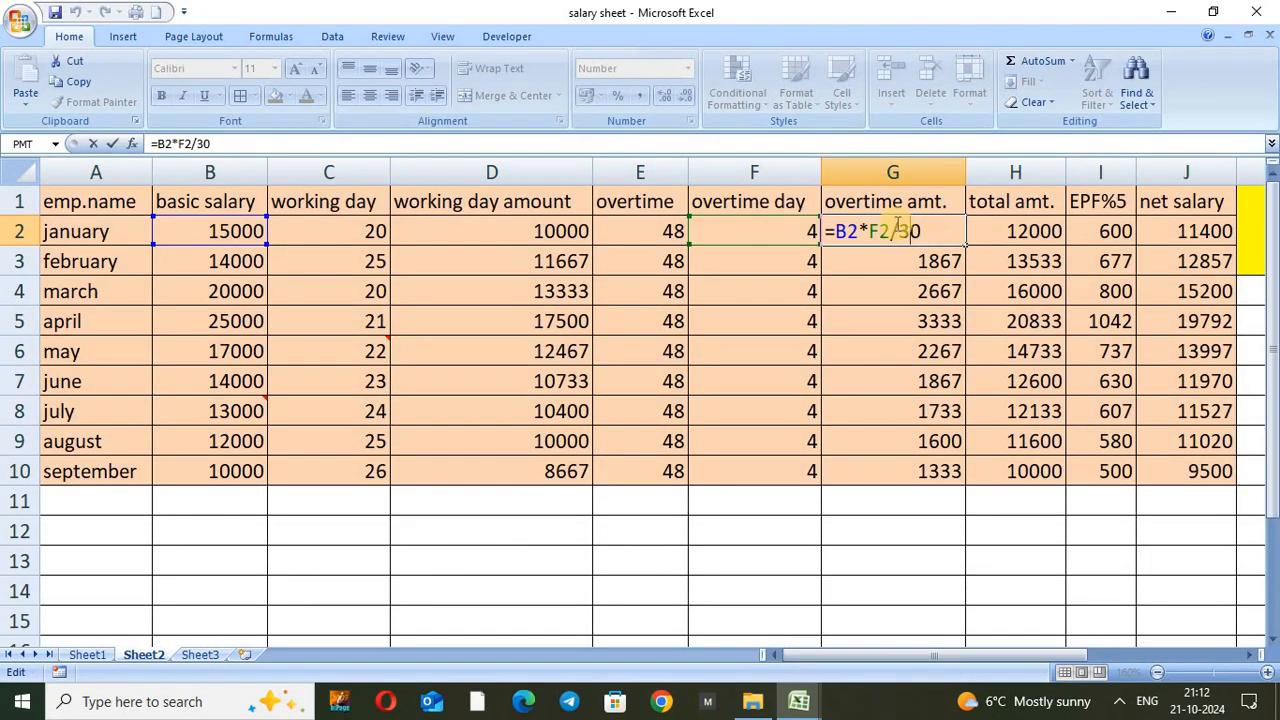
pyautogui.click(1043, 232)
pyautogui.doubleClick(1043, 232)
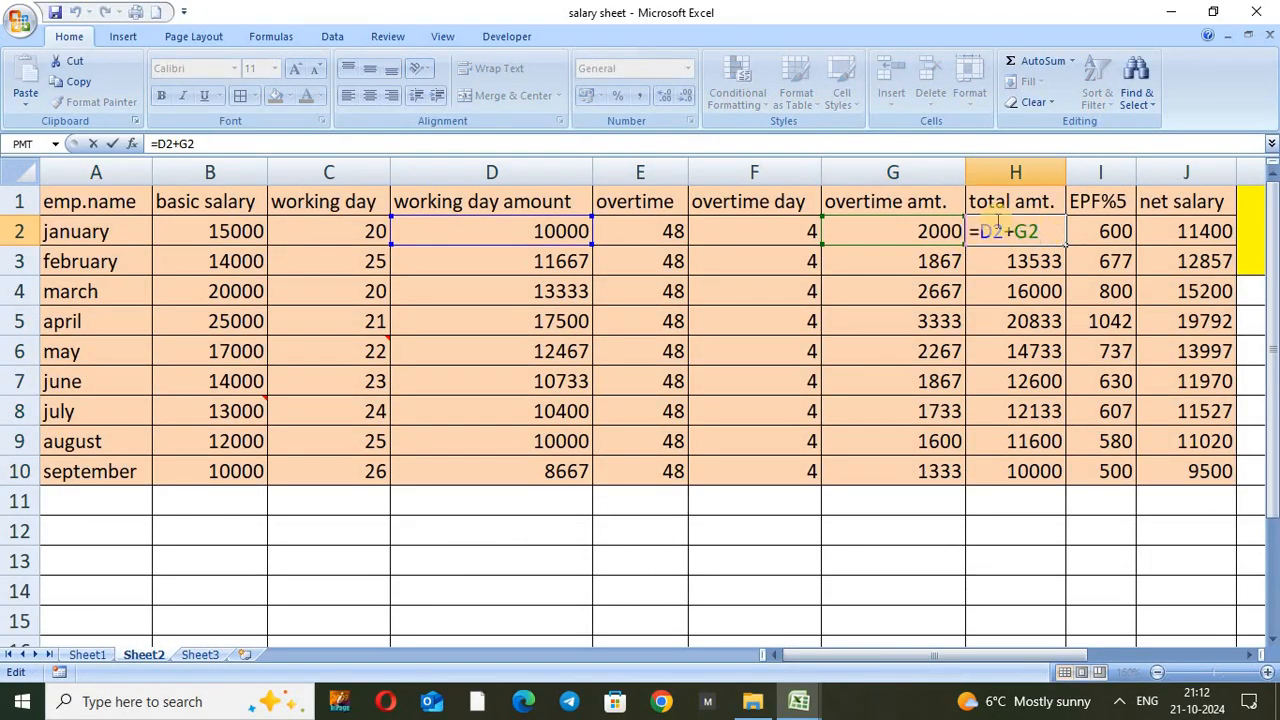
pyautogui.click(906, 235)
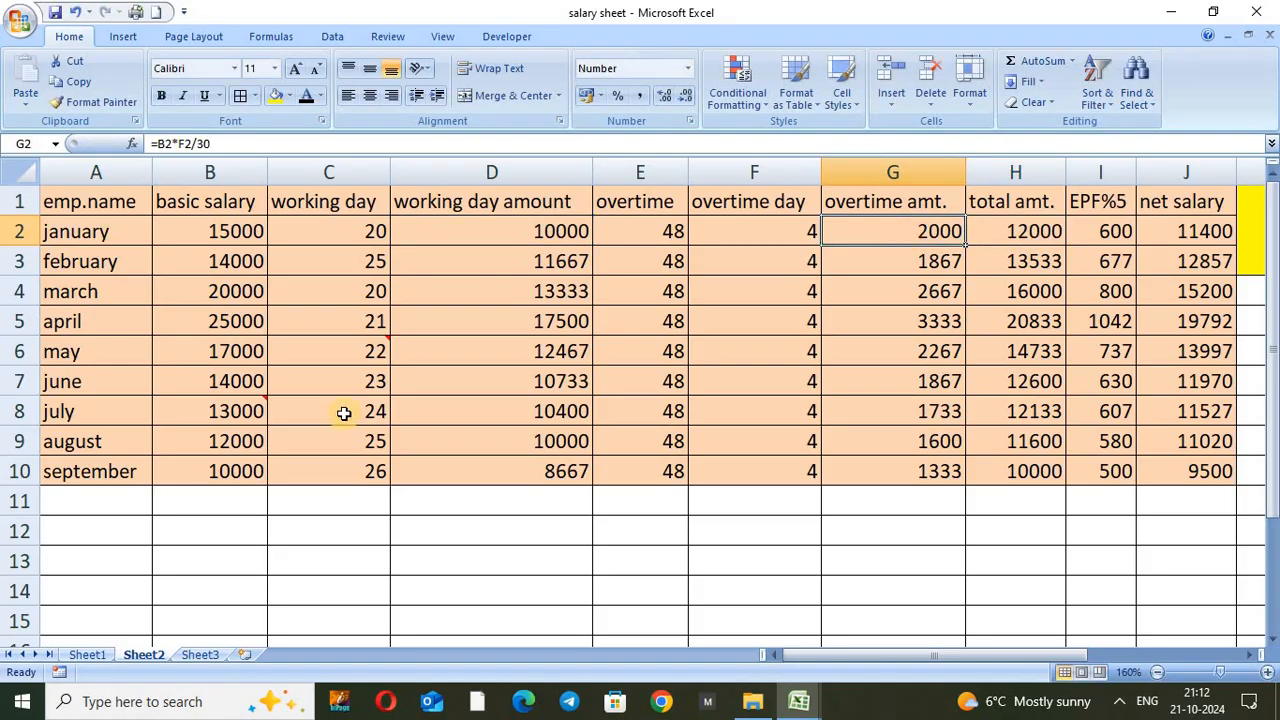
# Step: Delete the pasted values in A1:J10 on Sheet3
pyautogui.click(195, 656)
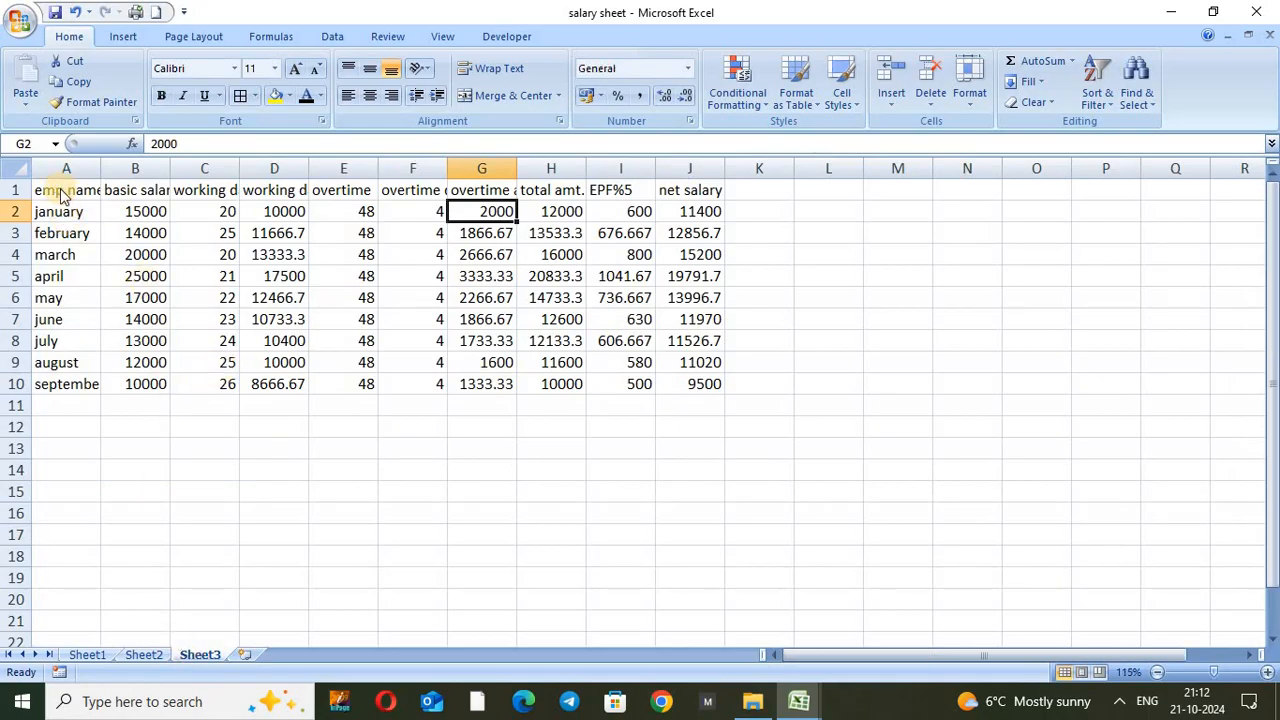
pyautogui.moveTo(60, 190); pyautogui.dragTo(713, 387)
pyautogui.press('Delete')
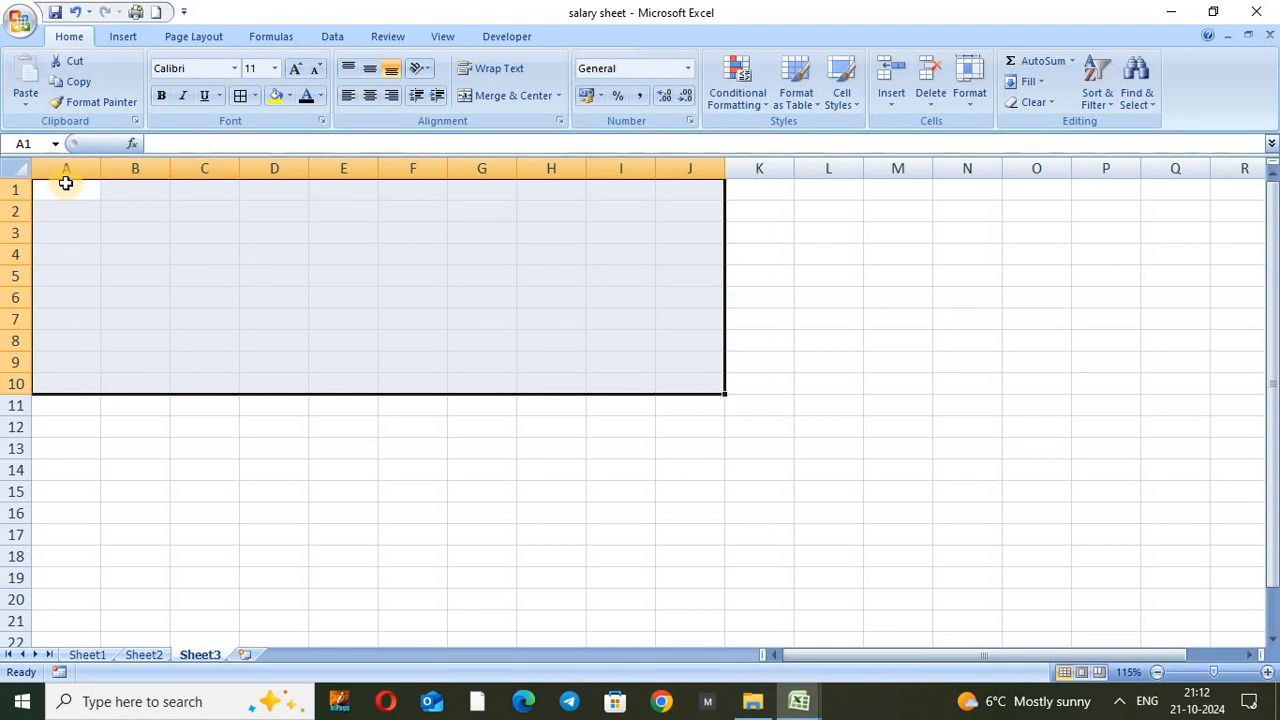
# Step: Copy the salary table A1:J10 on Sheet2 again
pyautogui.click(143, 655)
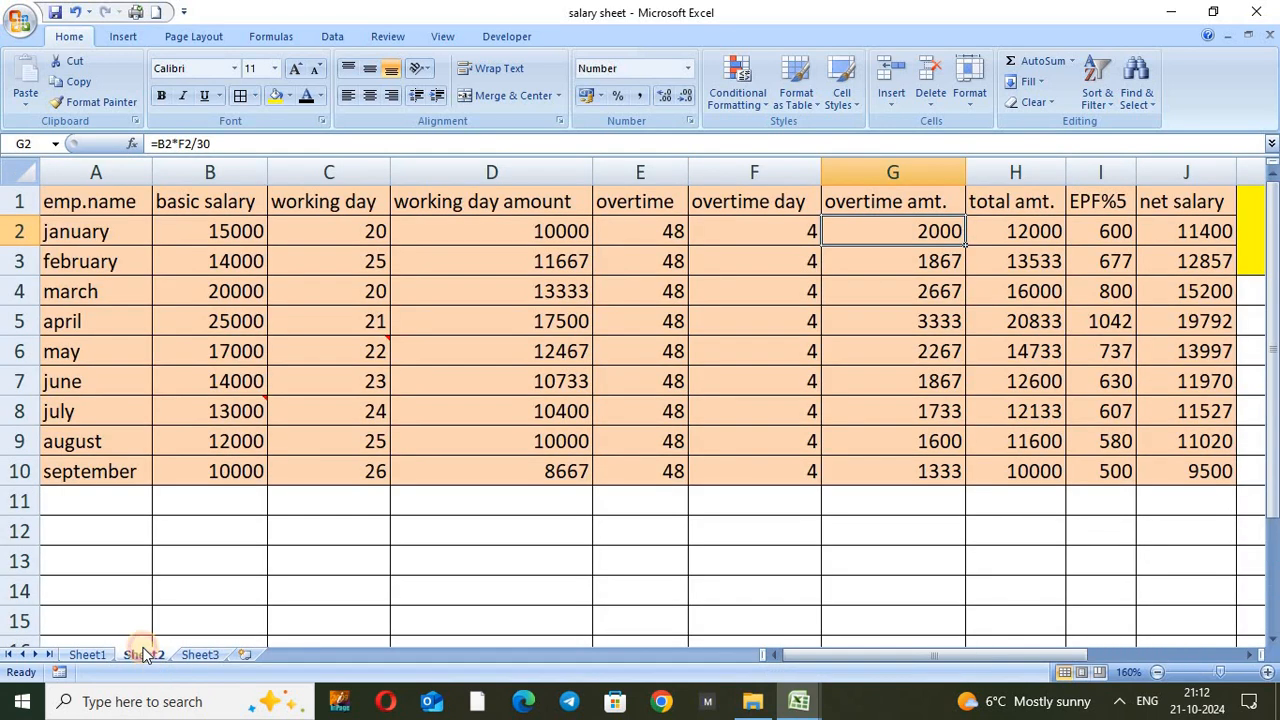
pyautogui.moveTo(116, 204); pyautogui.dragTo(1177, 468)
pyautogui.hotkey('ctrl', 'c')
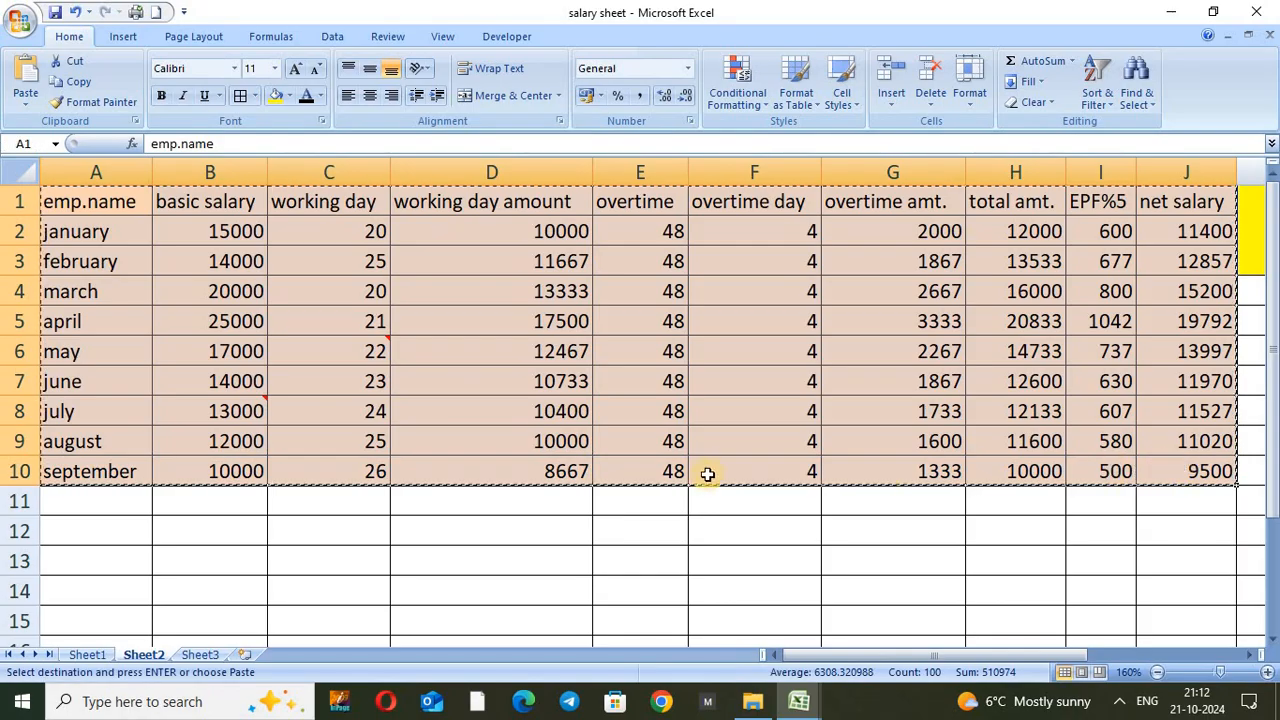
# Step: Paste the copied table at A2 of Sheet3 using Paste Special with the Formats option, and compare it with the Sheet2 source
pyautogui.click(204, 655)
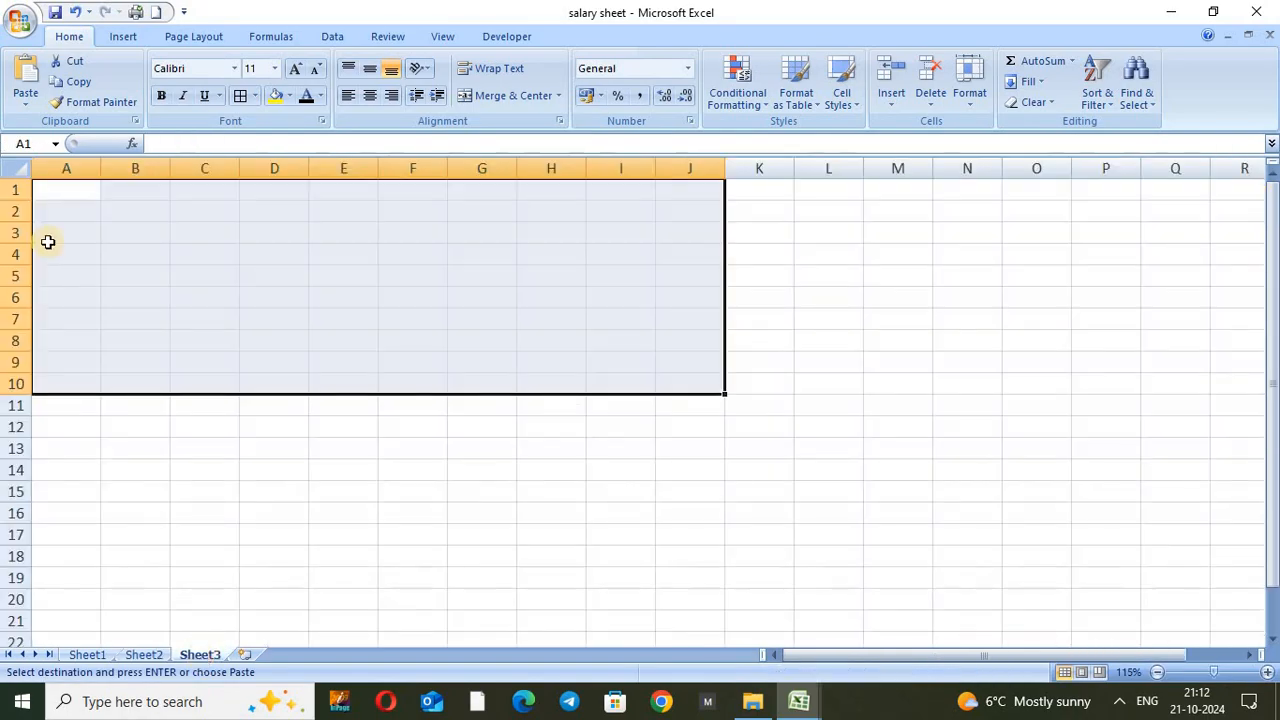
pyautogui.click(65, 203)
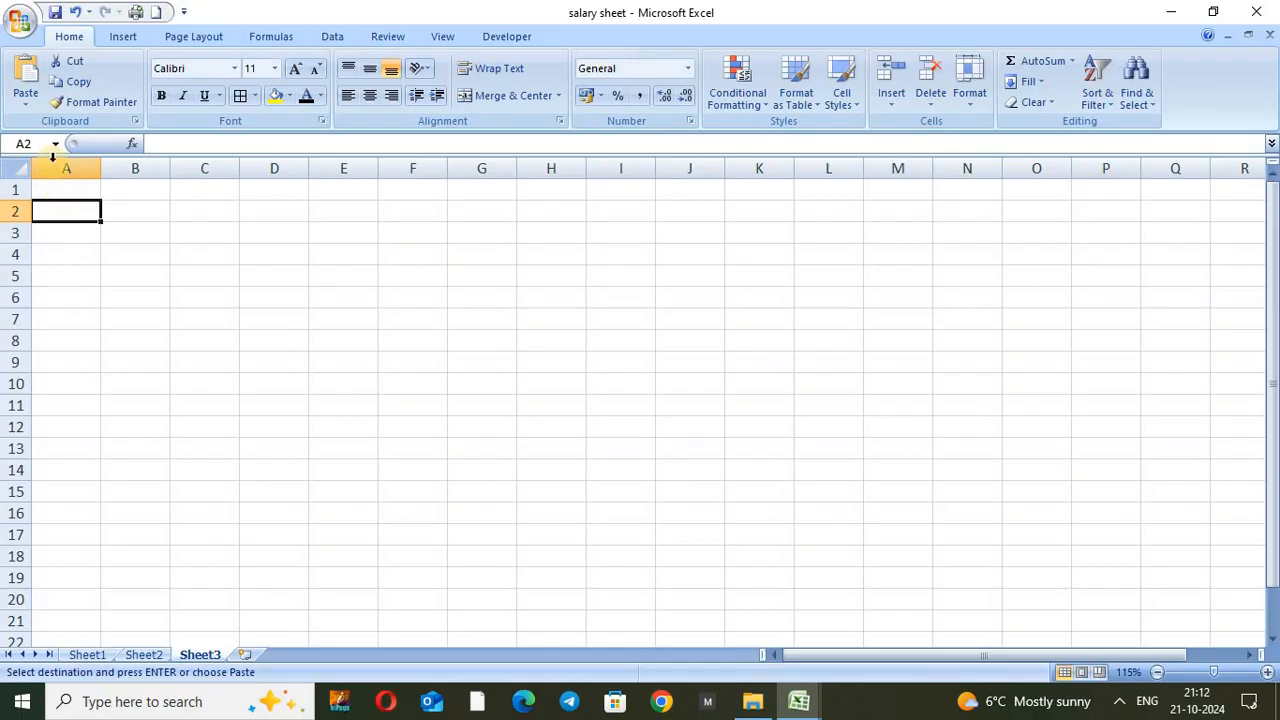
pyautogui.click(28, 106)
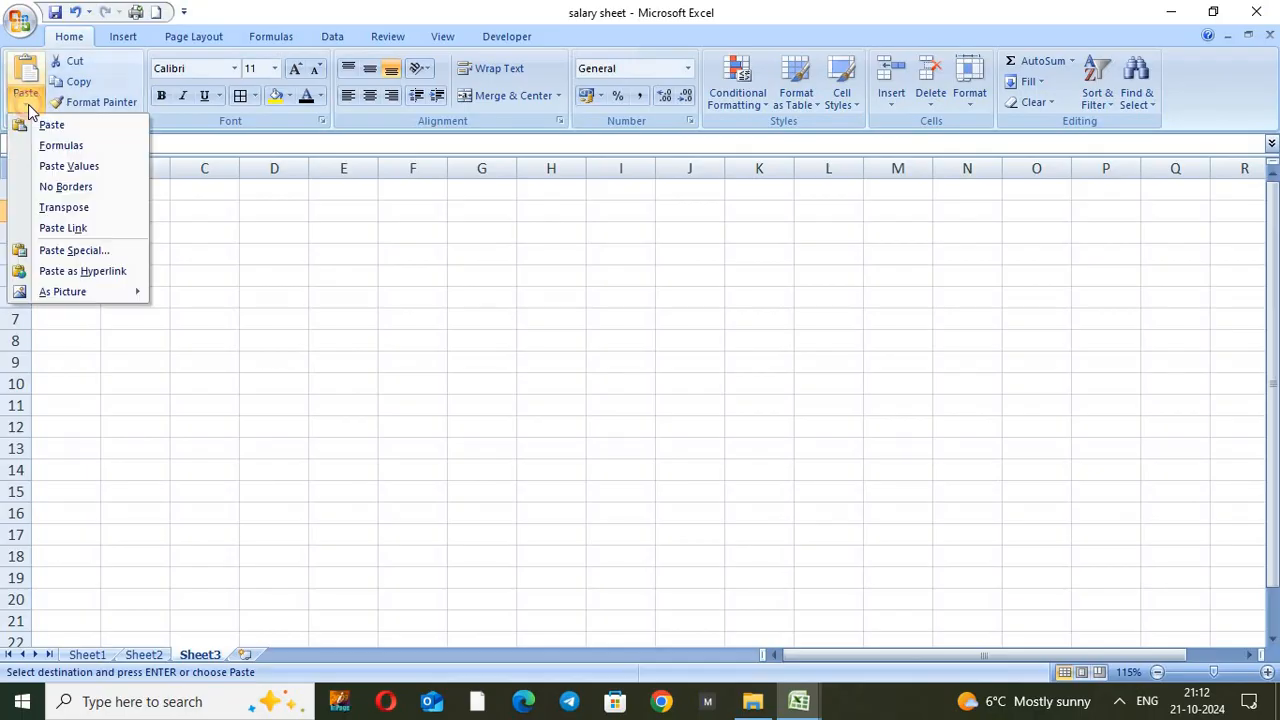
pyautogui.click(80, 254)
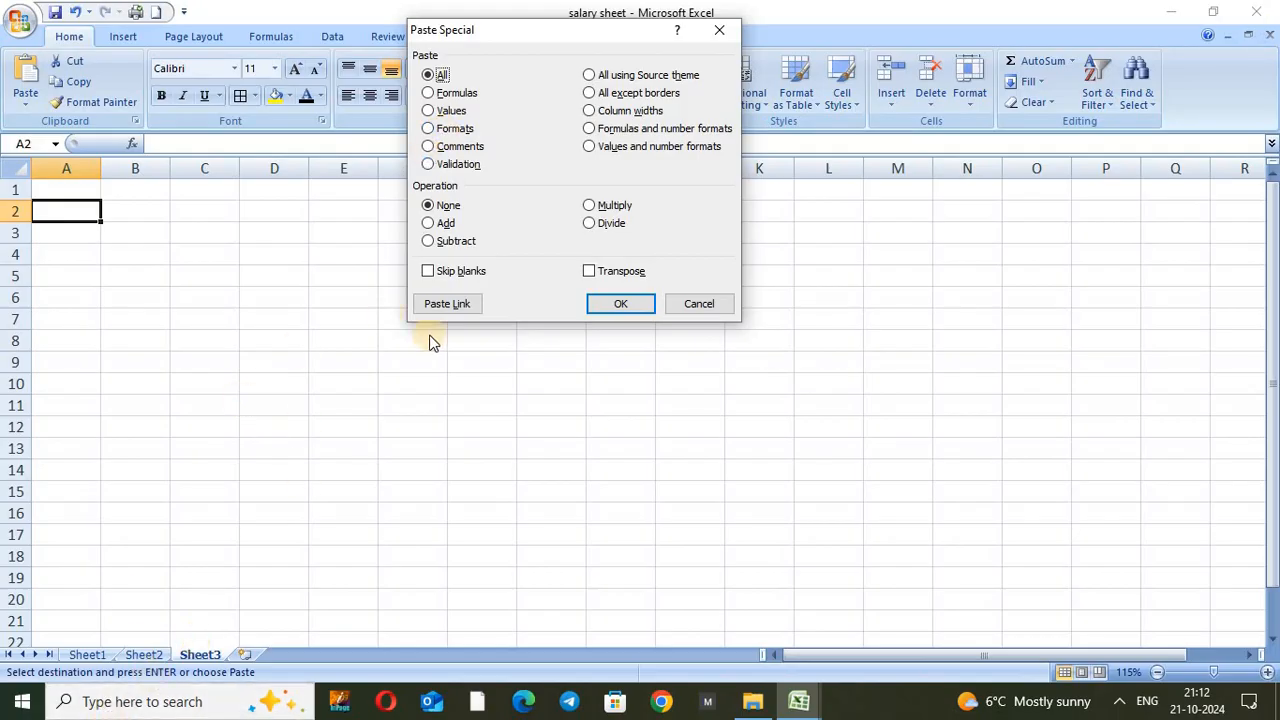
pyautogui.click(445, 134)
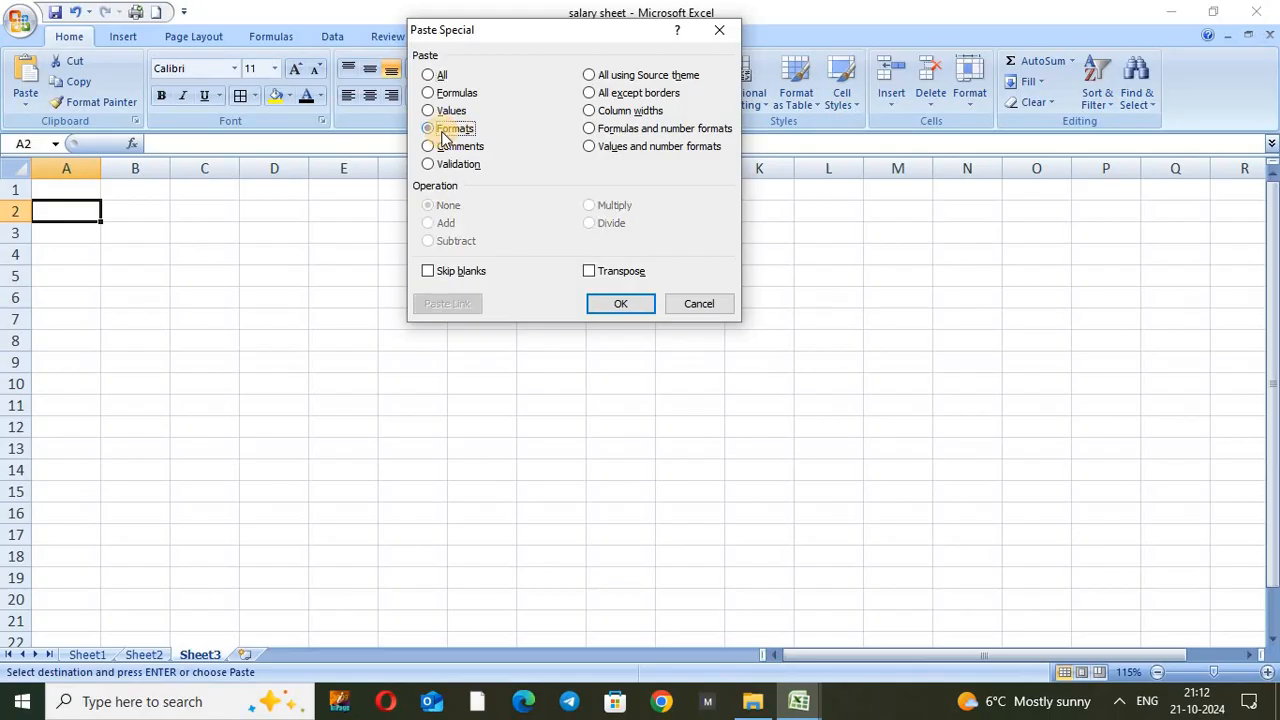
pyautogui.click(609, 304)
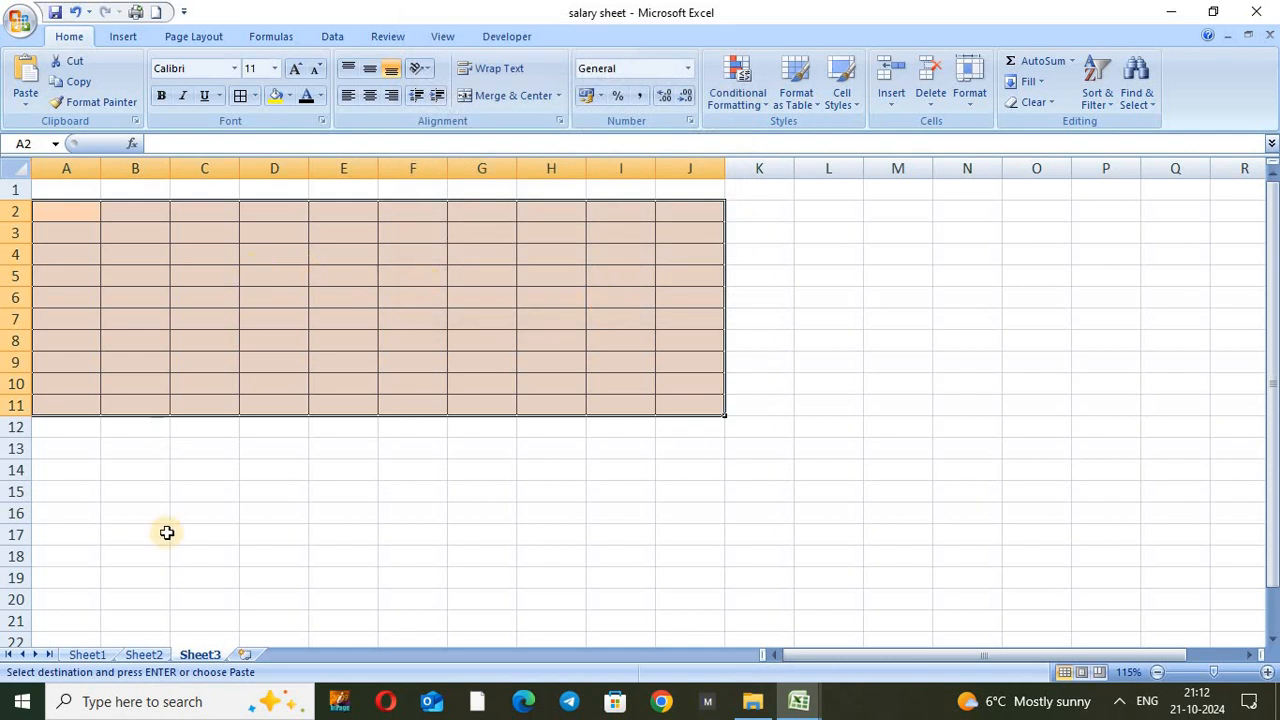
pyautogui.click(145, 654)
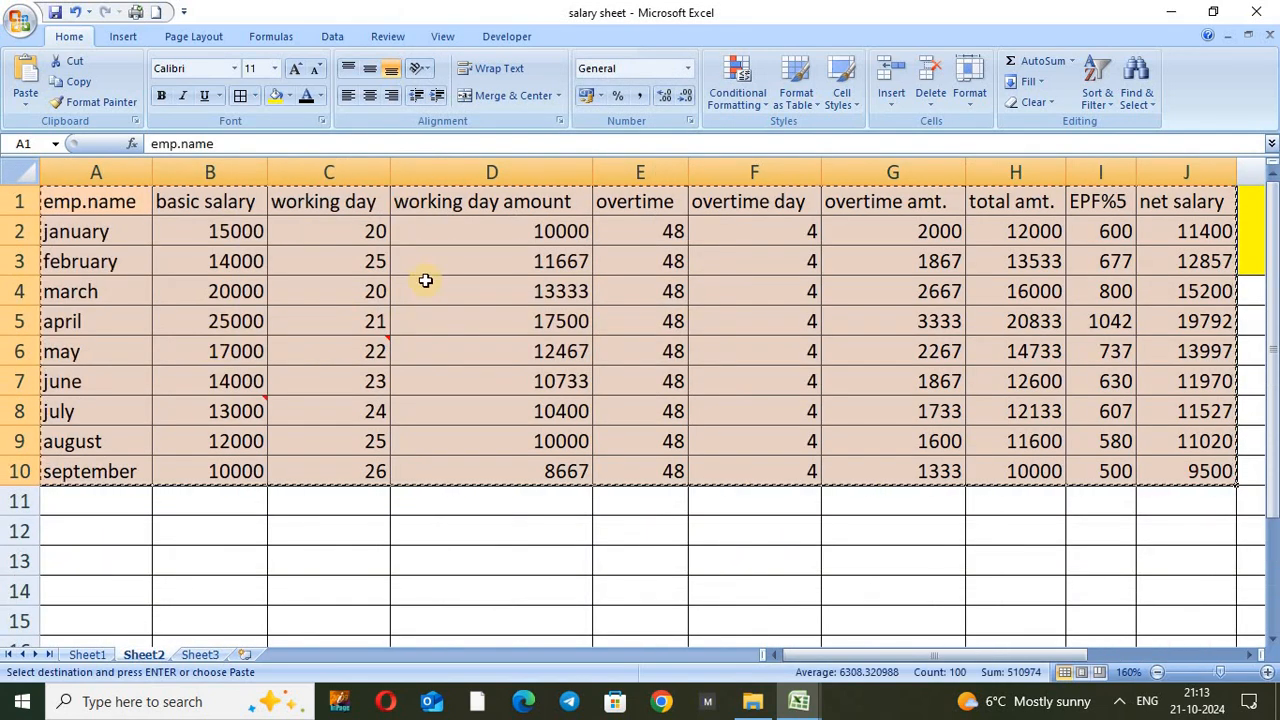
pyautogui.click(201, 654)
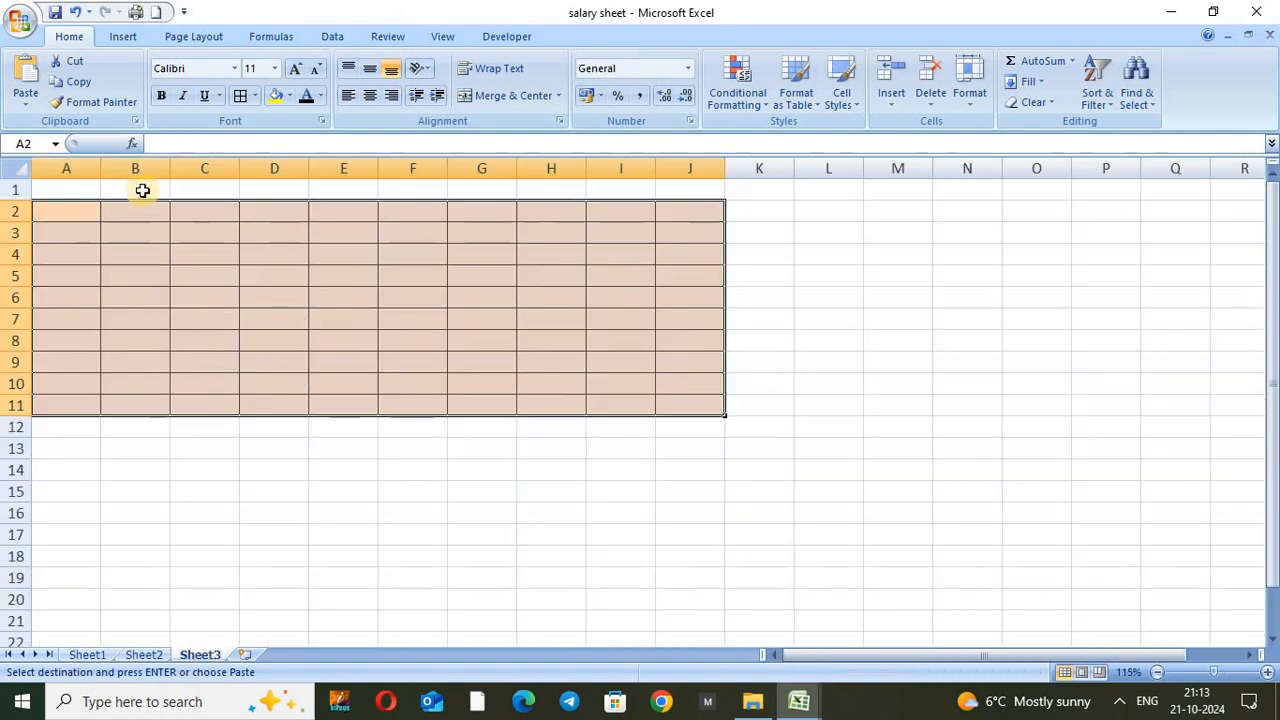
# Step: Enter the sample text "jbjhgh" in cell B3 of the formatted range on Sheet3
pyautogui.click(118, 236)
pyautogui.write('jbjhgh')
pyautogui.press('Return')
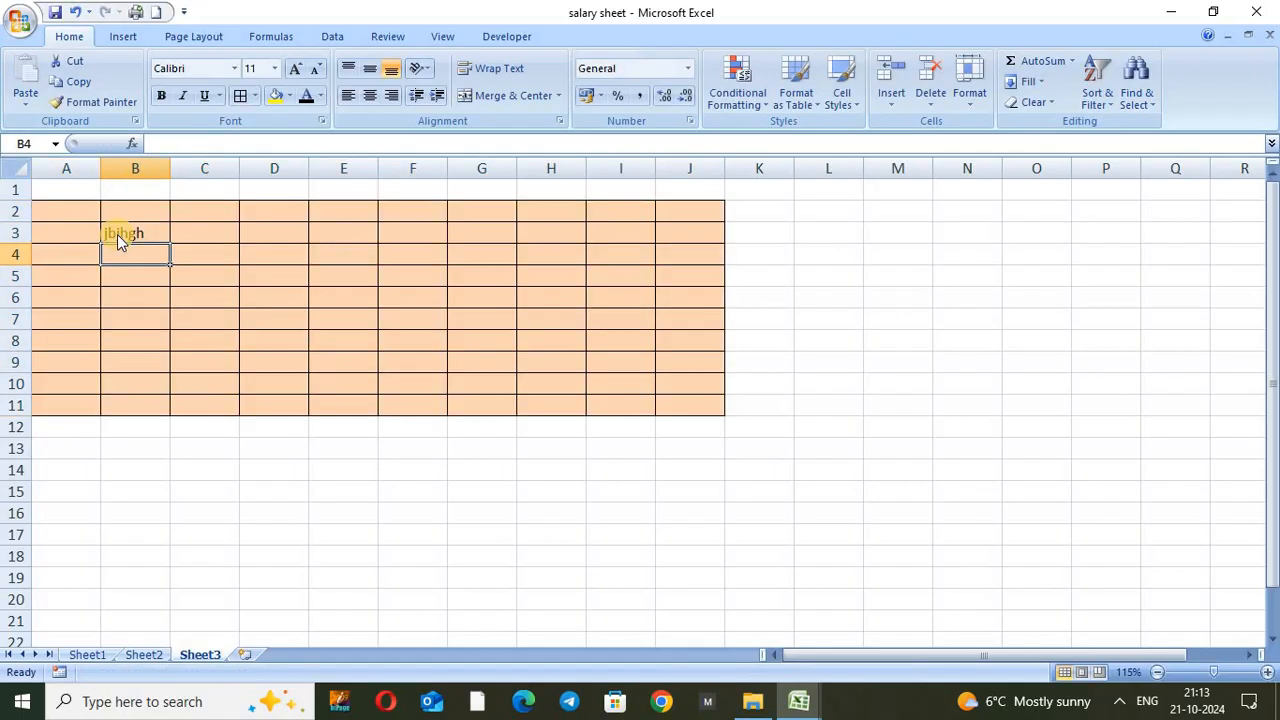
# Step: Clear all contents and formatting from the range A2:J11 on Sheet3
pyautogui.moveTo(63, 204); pyautogui.dragTo(700, 403)
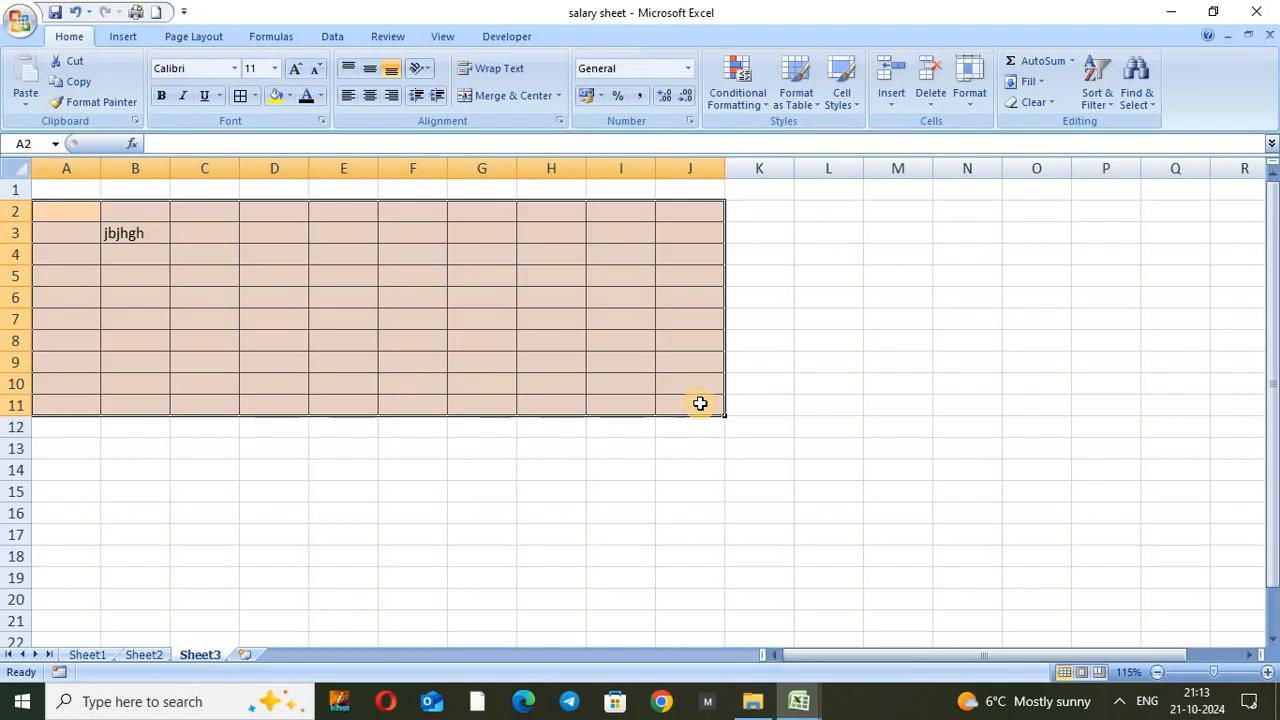
pyautogui.press('Delete')
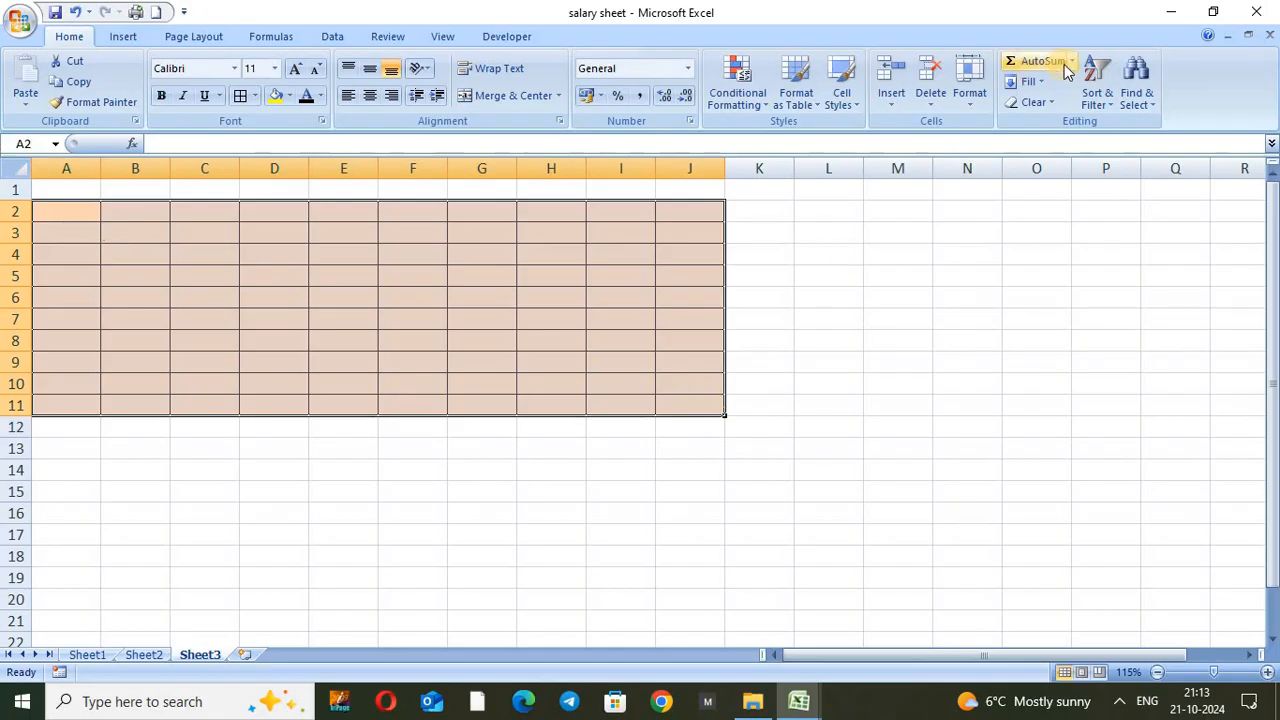
pyautogui.click(1042, 103)
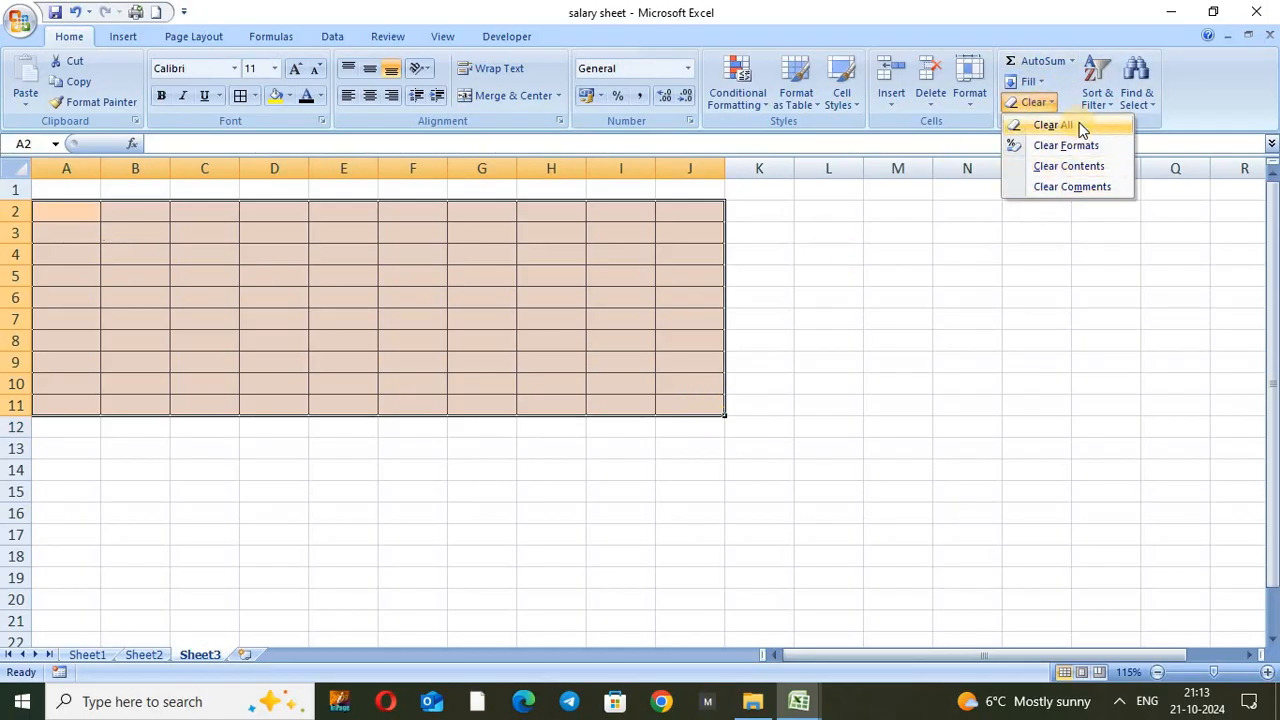
pyautogui.click(1066, 127)
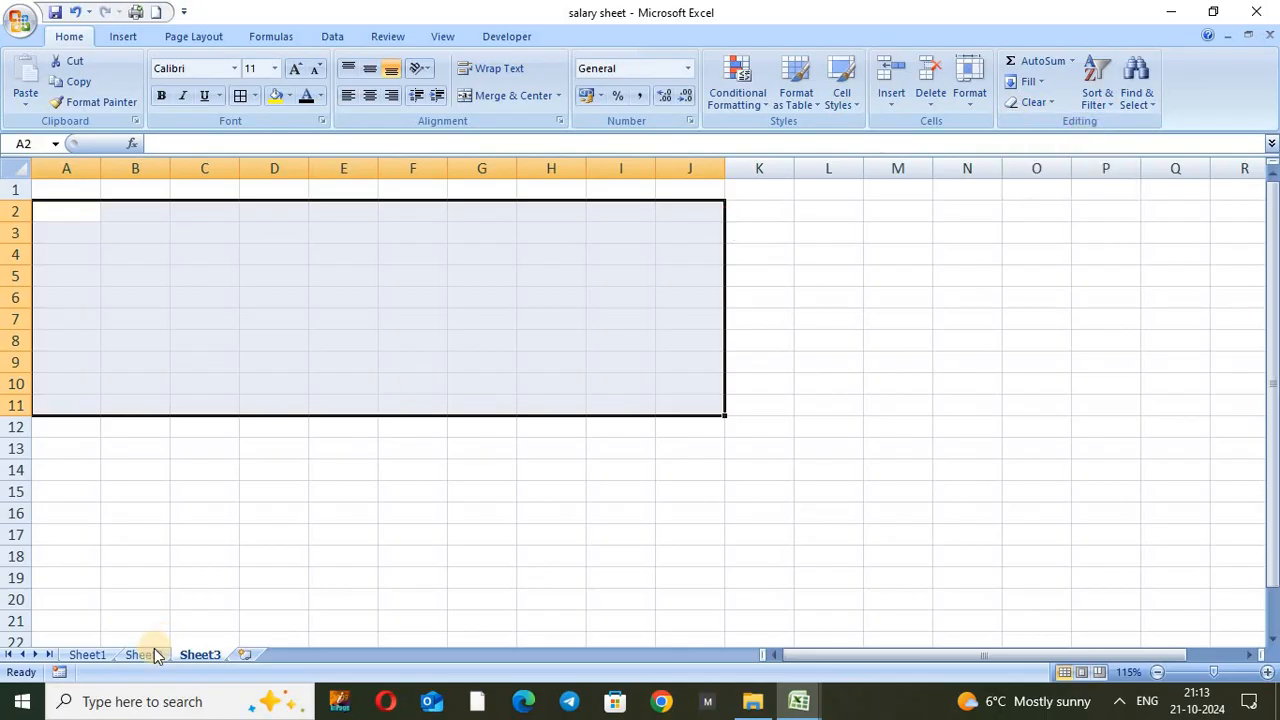
# Step: Copy the full salary table A1:J10 from Sheet2 for the next paste demonstration
pyautogui.click(153, 655)
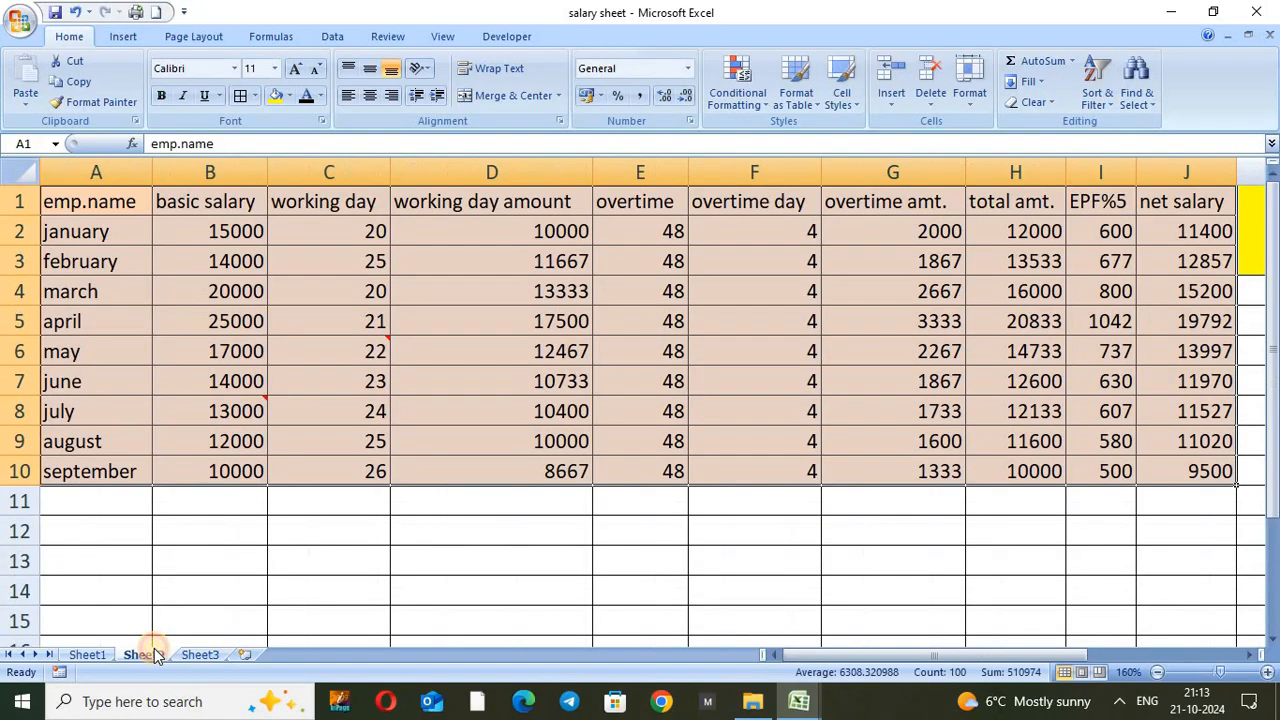
pyautogui.click(104, 207)
pyautogui.moveTo(197, 212); pyautogui.dragTo(1137, 480)
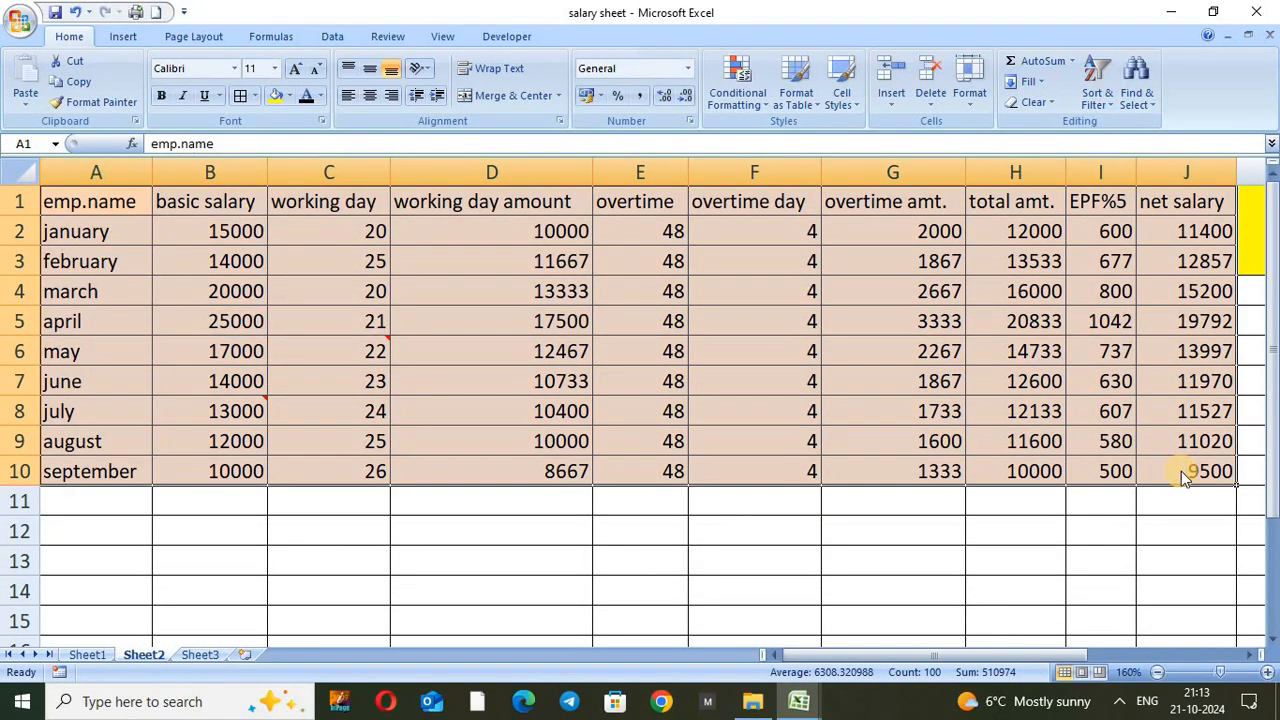
pyautogui.hotkey('ctrl', 'c')
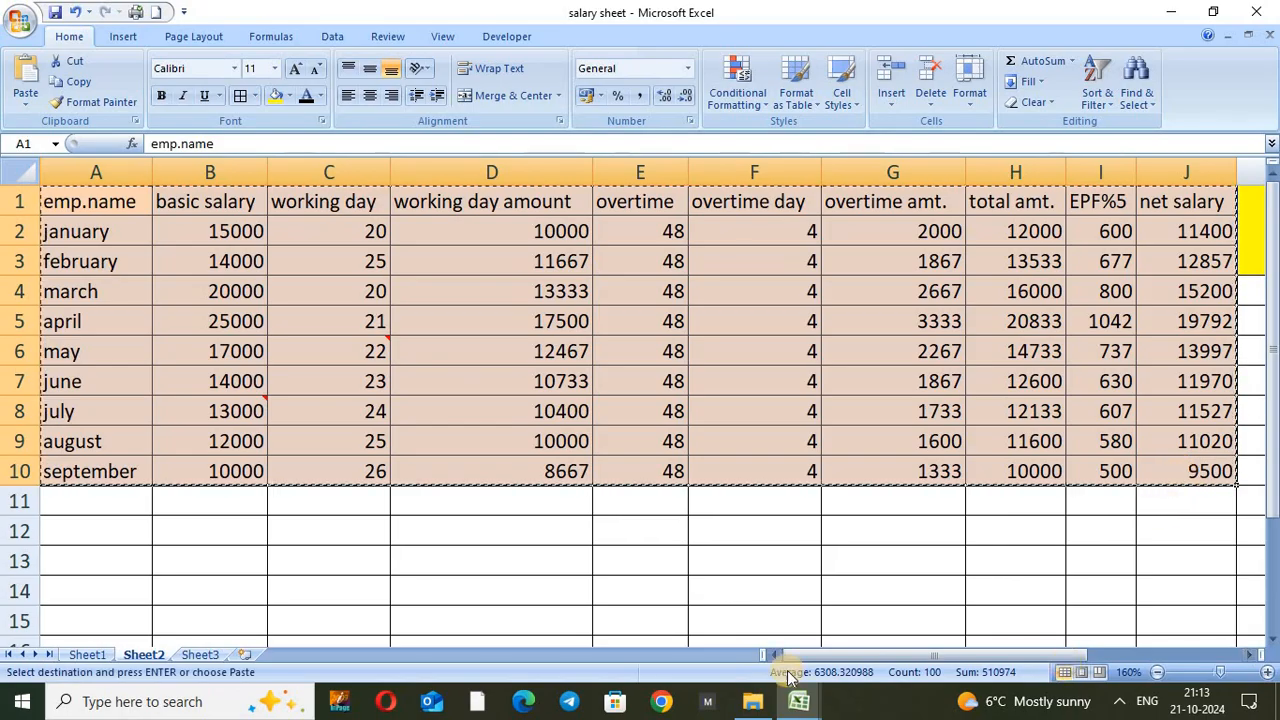
pyautogui.click(200, 656)
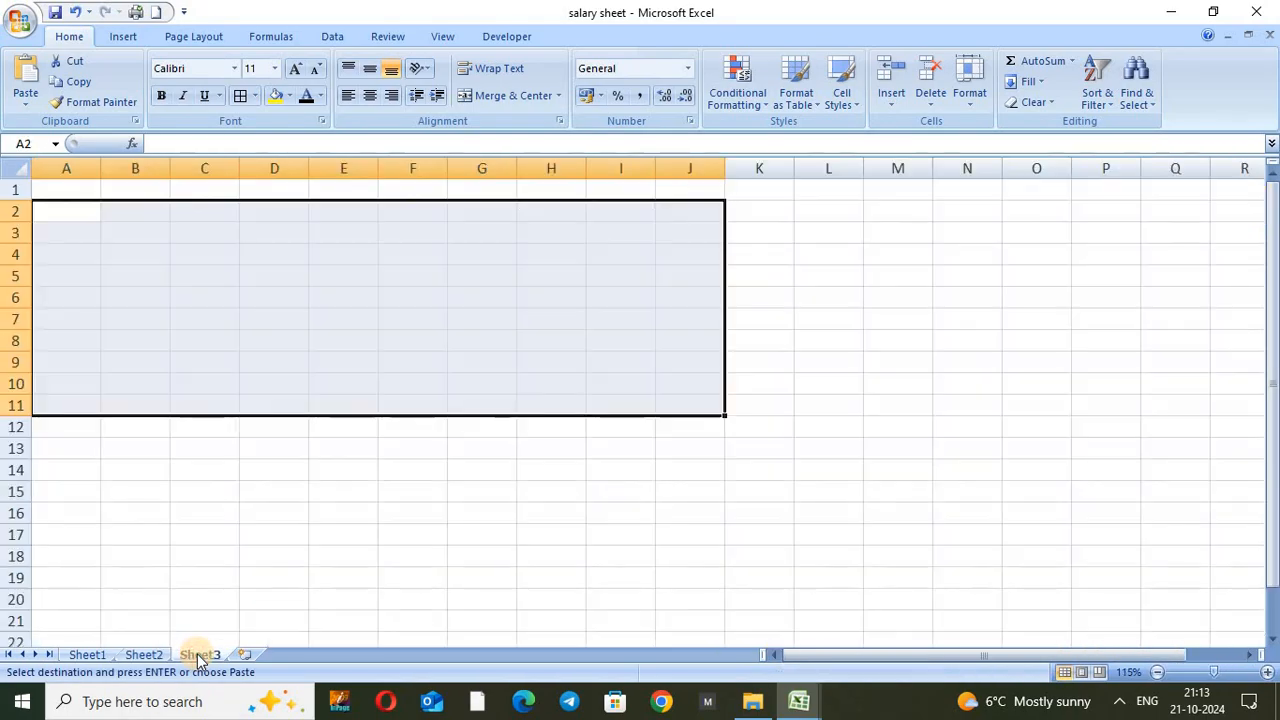
pyautogui.hotkey('alt', 'h')
pyautogui.press('v')
pyautogui.press('s')
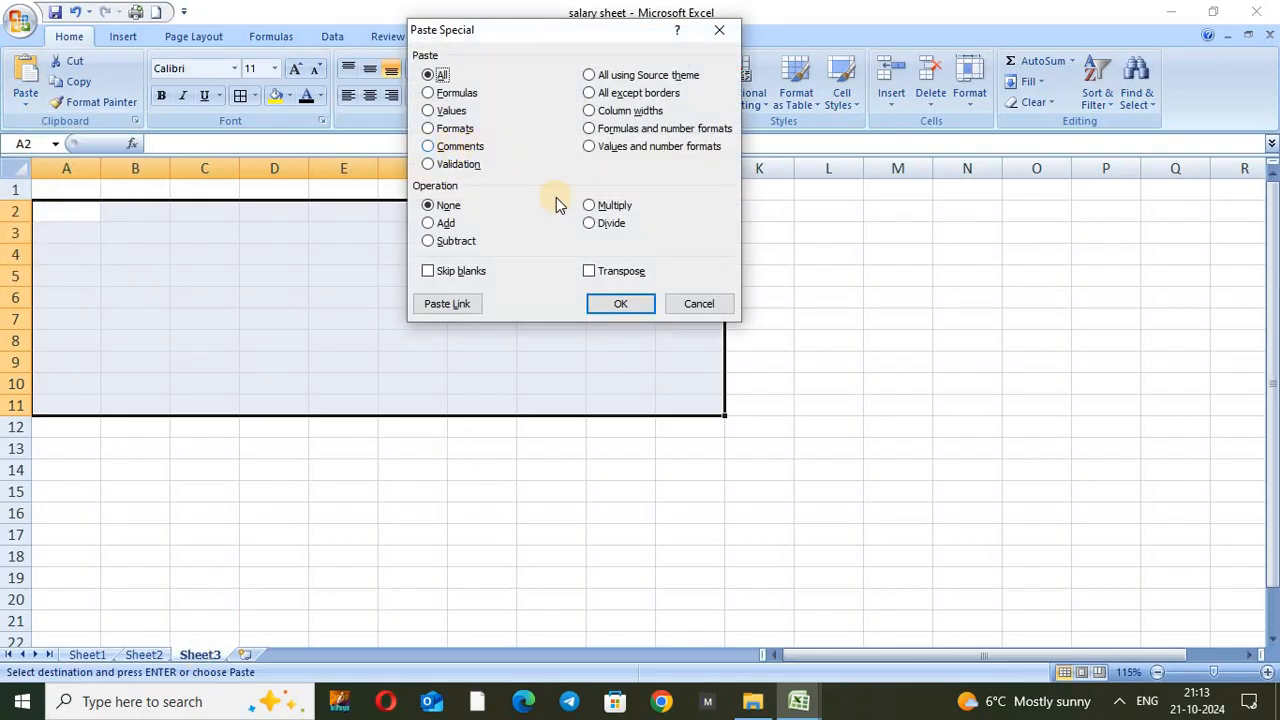
pyautogui.click(698, 304)
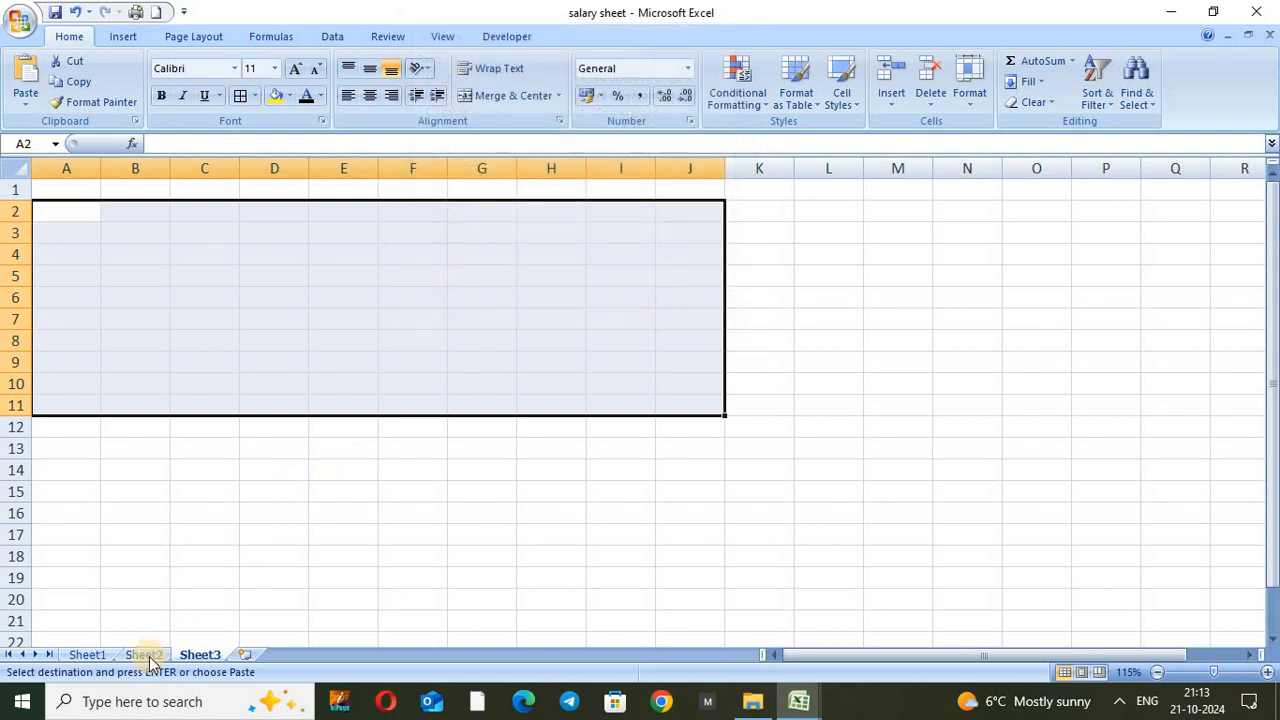
# Step: Examine the comments attached to cells B8 and C6 in the Sheet2 salary table
pyautogui.click(146, 656)
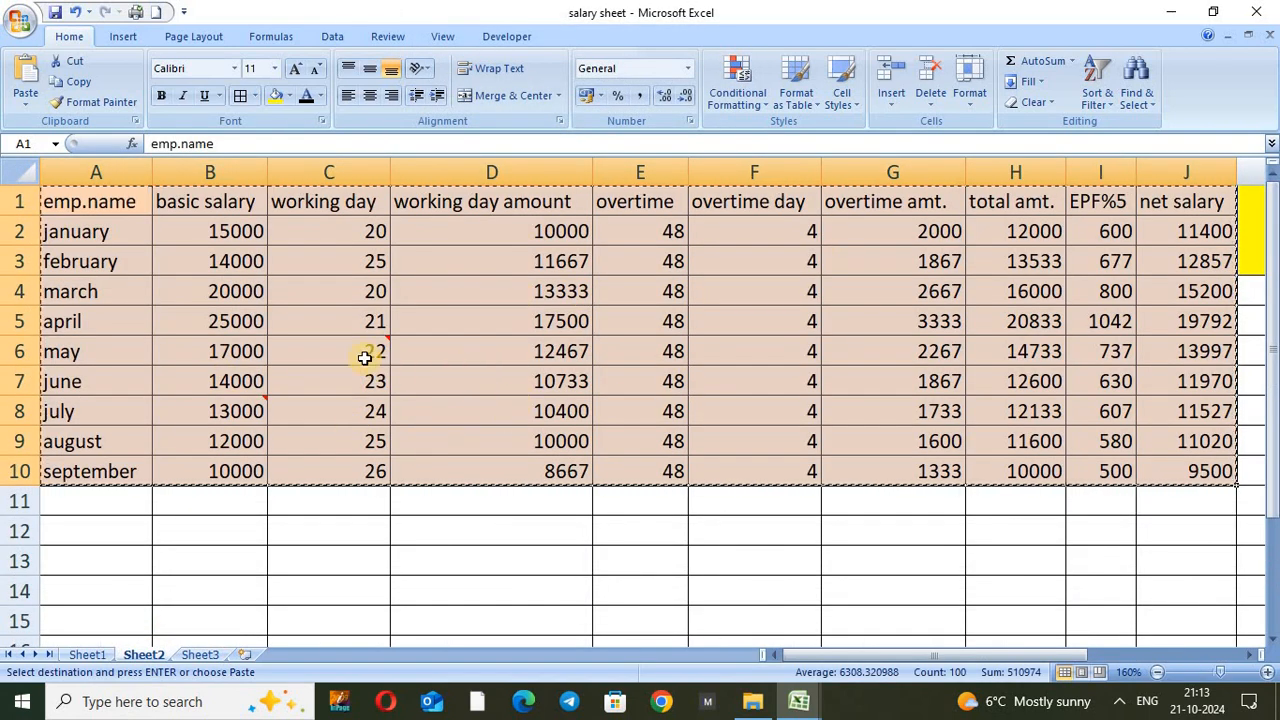
pyautogui.moveTo(250, 412)
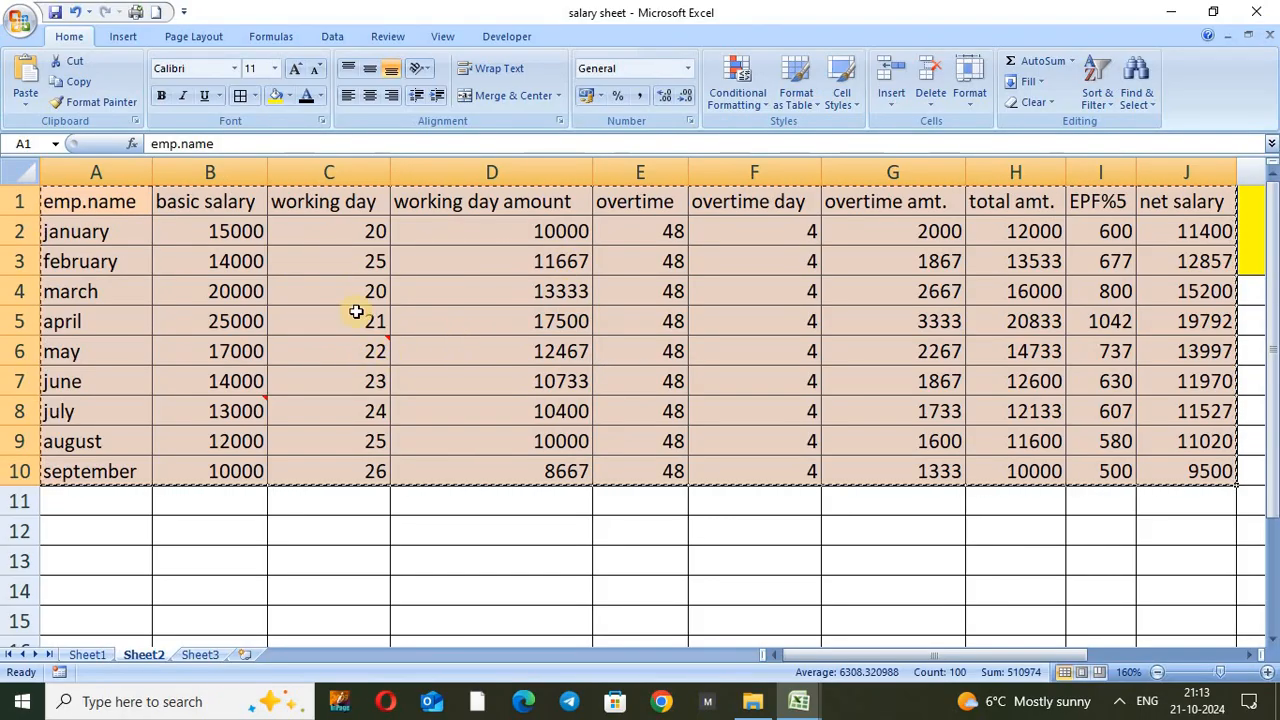
pyautogui.moveTo(367, 363)
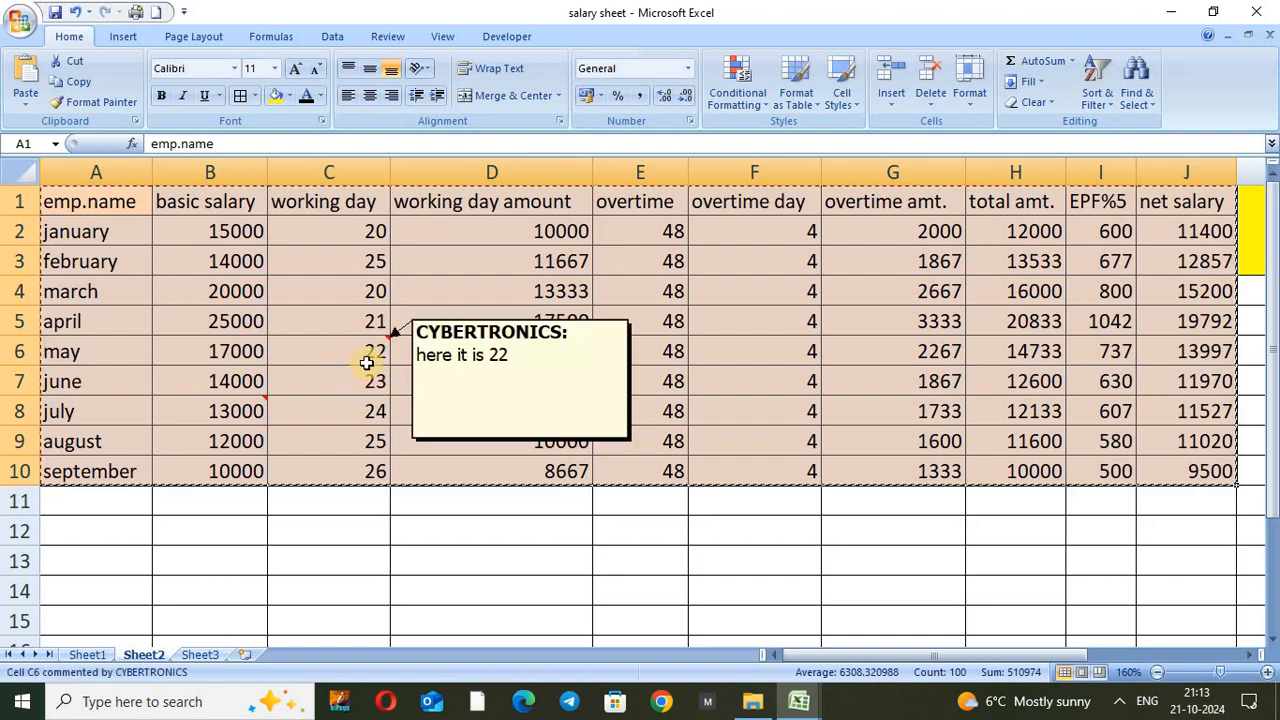
# Step: Paste only the comments of the copied table at A2 of Sheet3 using Paste Special
pyautogui.click(200, 655)
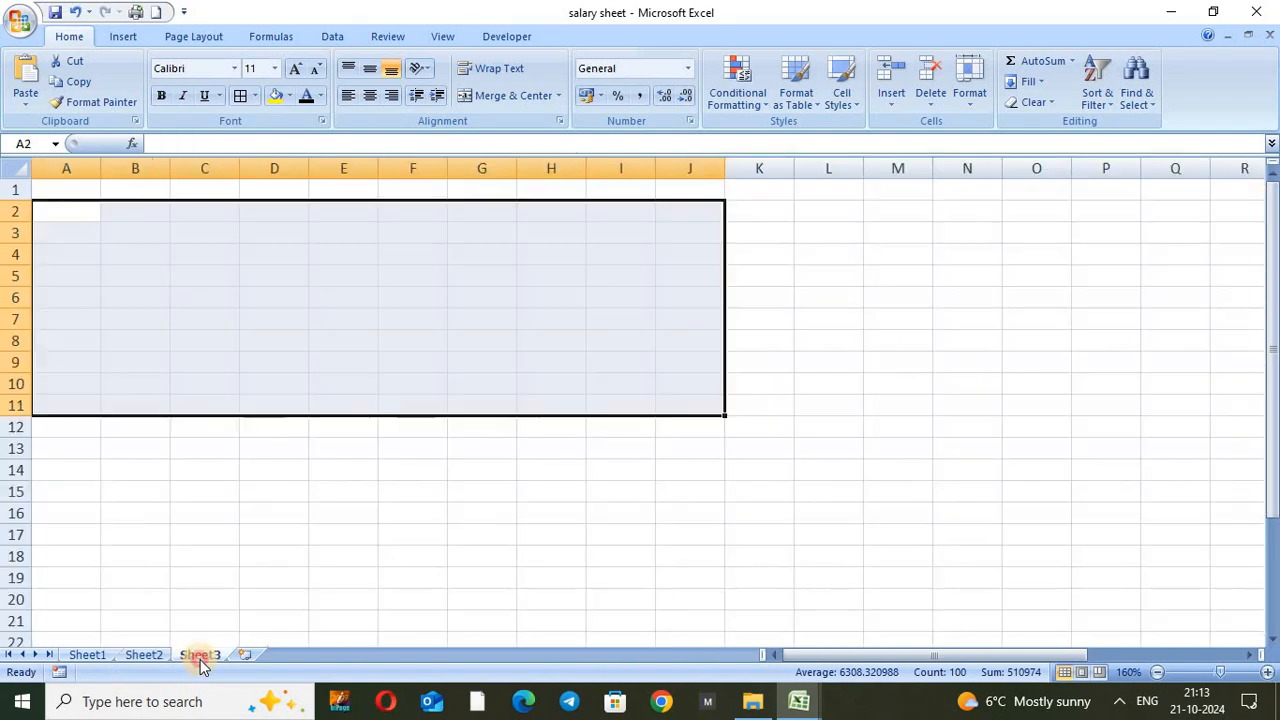
pyautogui.click(26, 101)
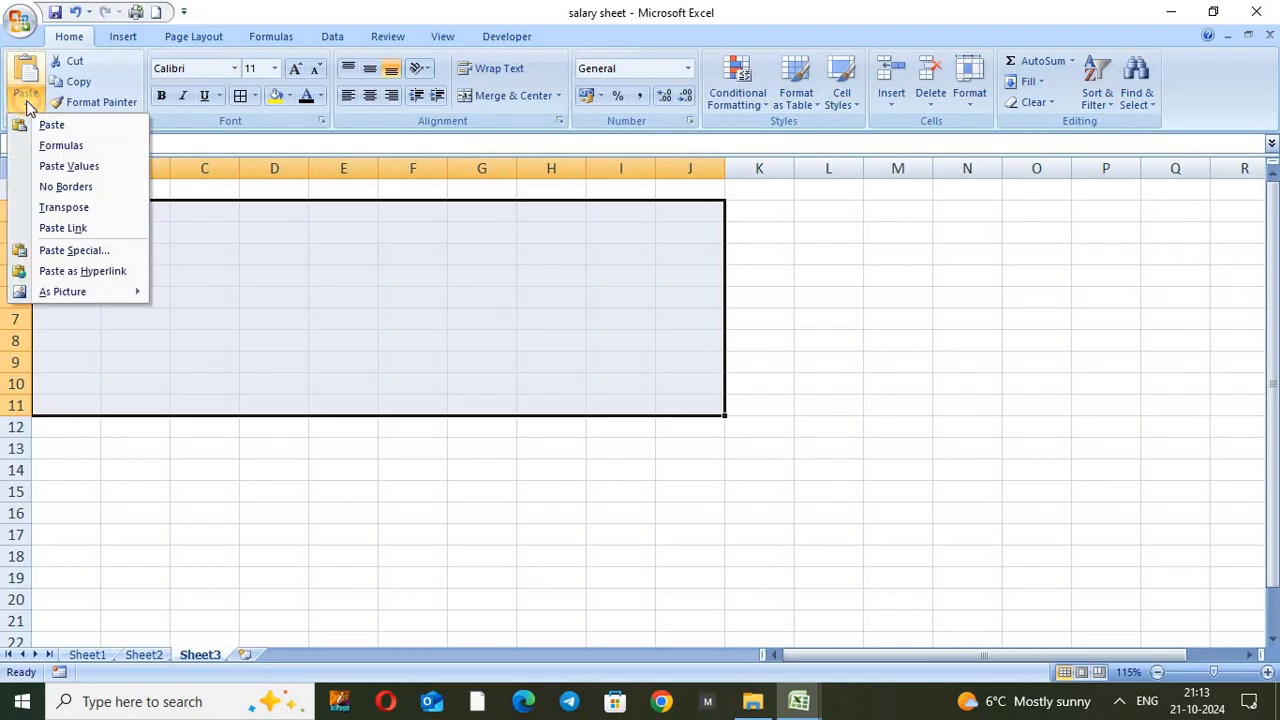
pyautogui.click(66, 250)
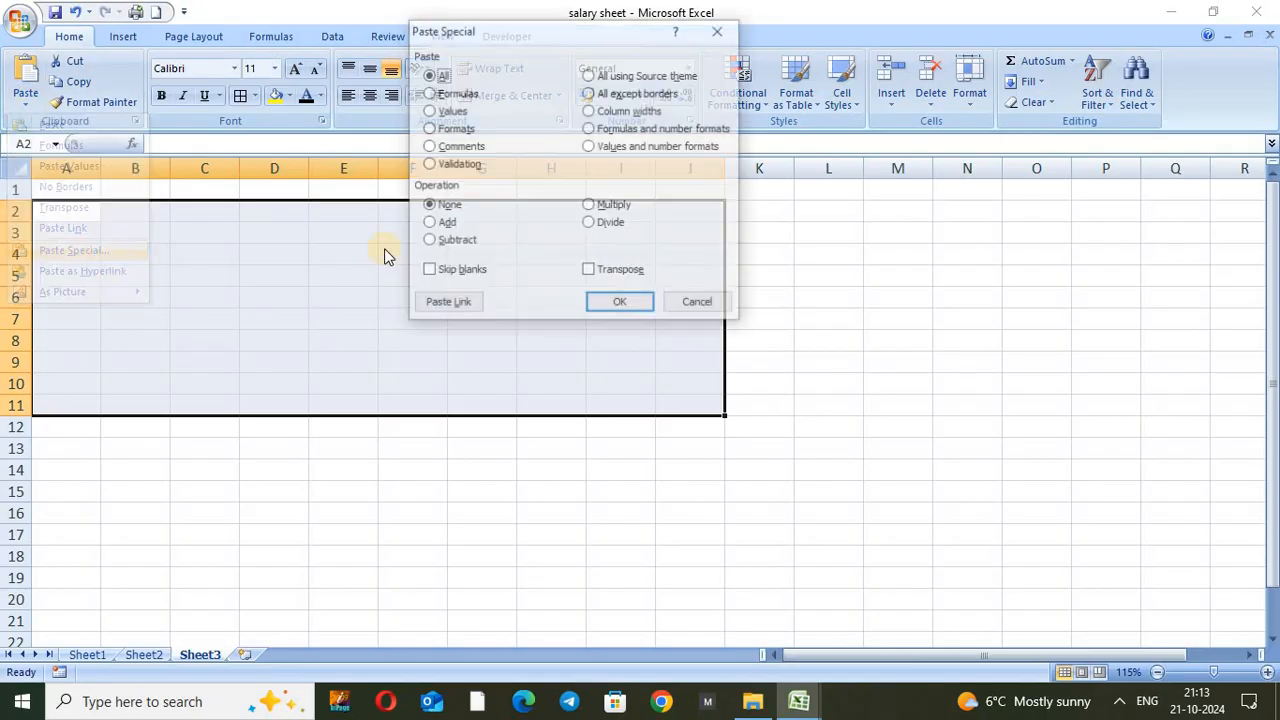
pyautogui.click(452, 147)
pyautogui.click(628, 305)
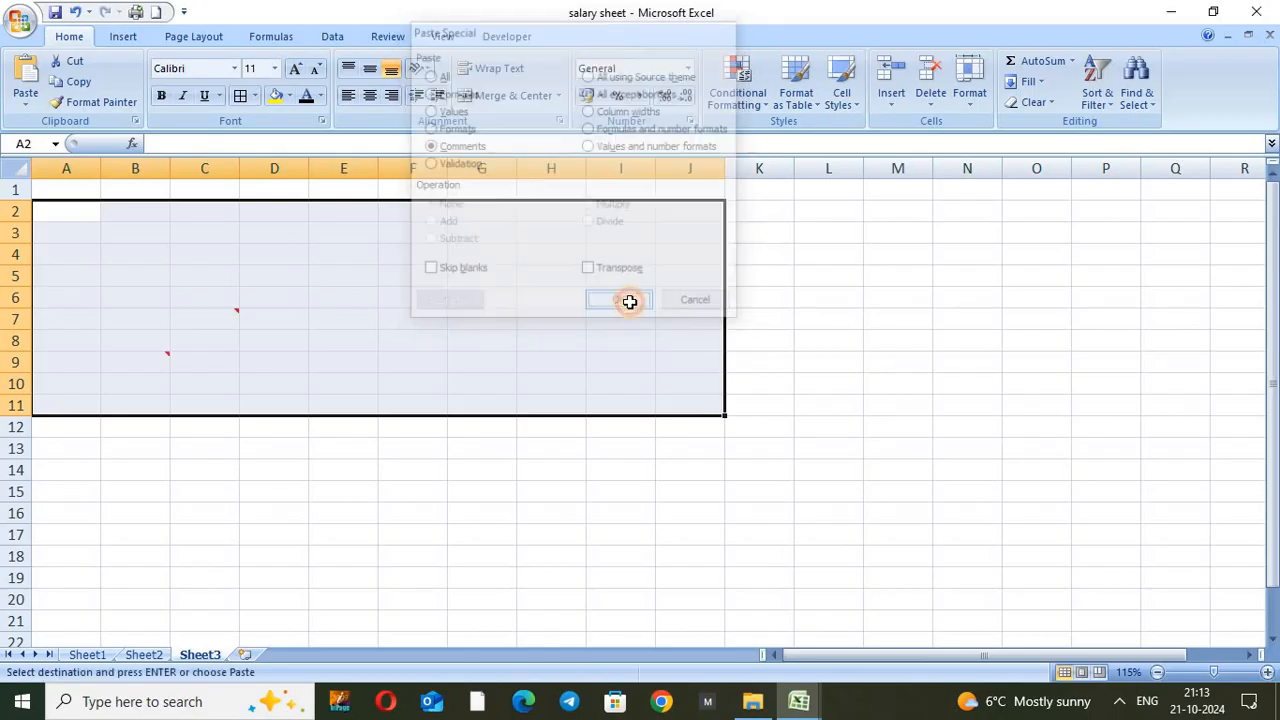
# Step: Read the pasted comments in C7 and B9 on Sheet3 and compare them with the Sheet2 source table
pyautogui.click(217, 318)
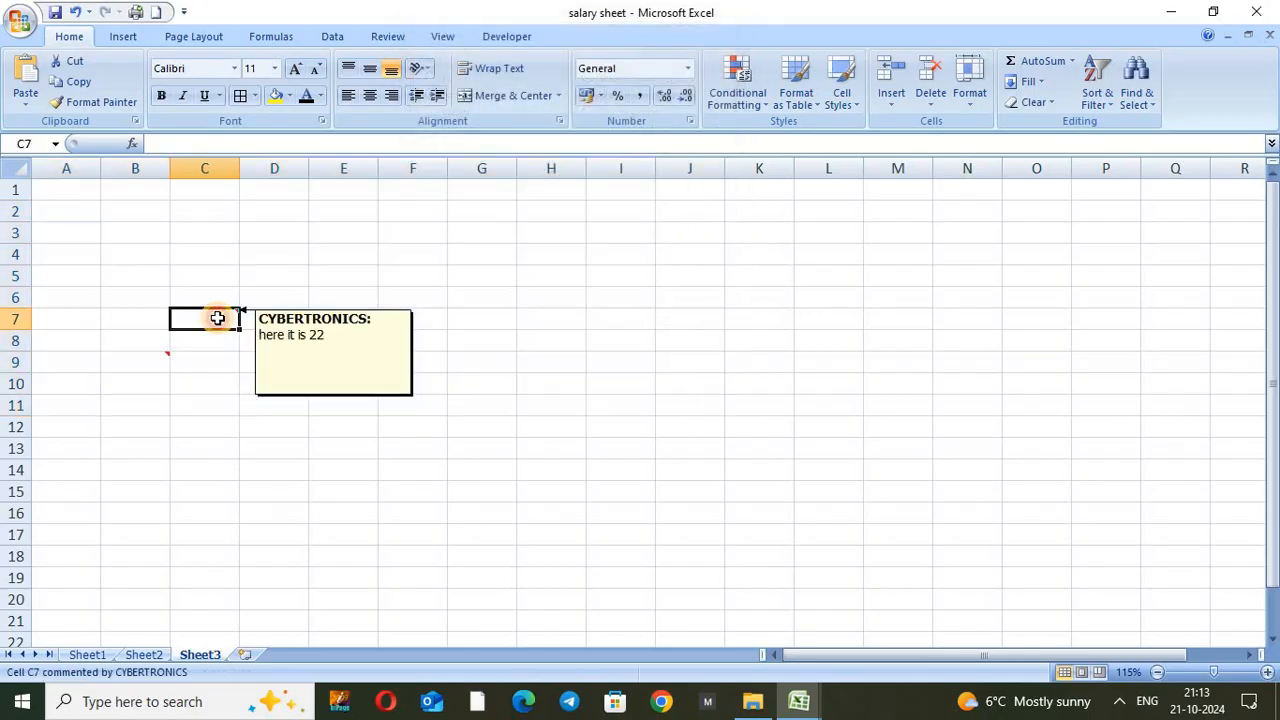
pyautogui.click(162, 360)
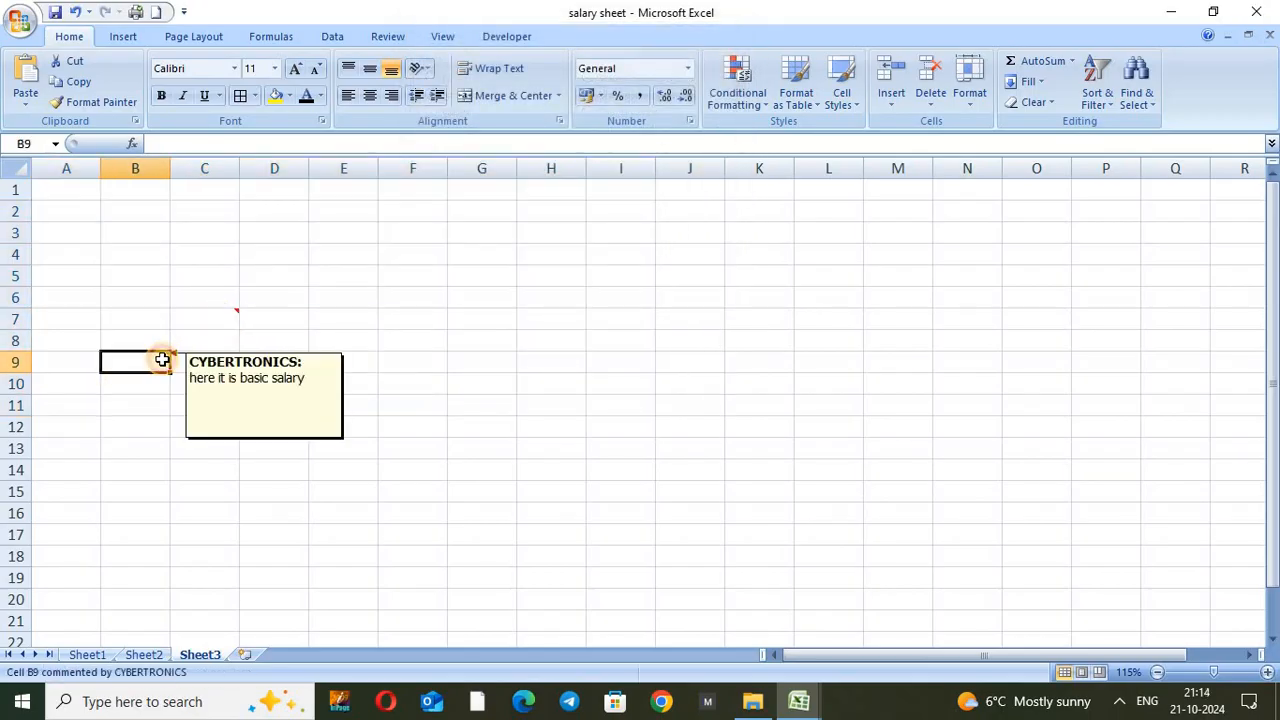
pyautogui.click(217, 318)
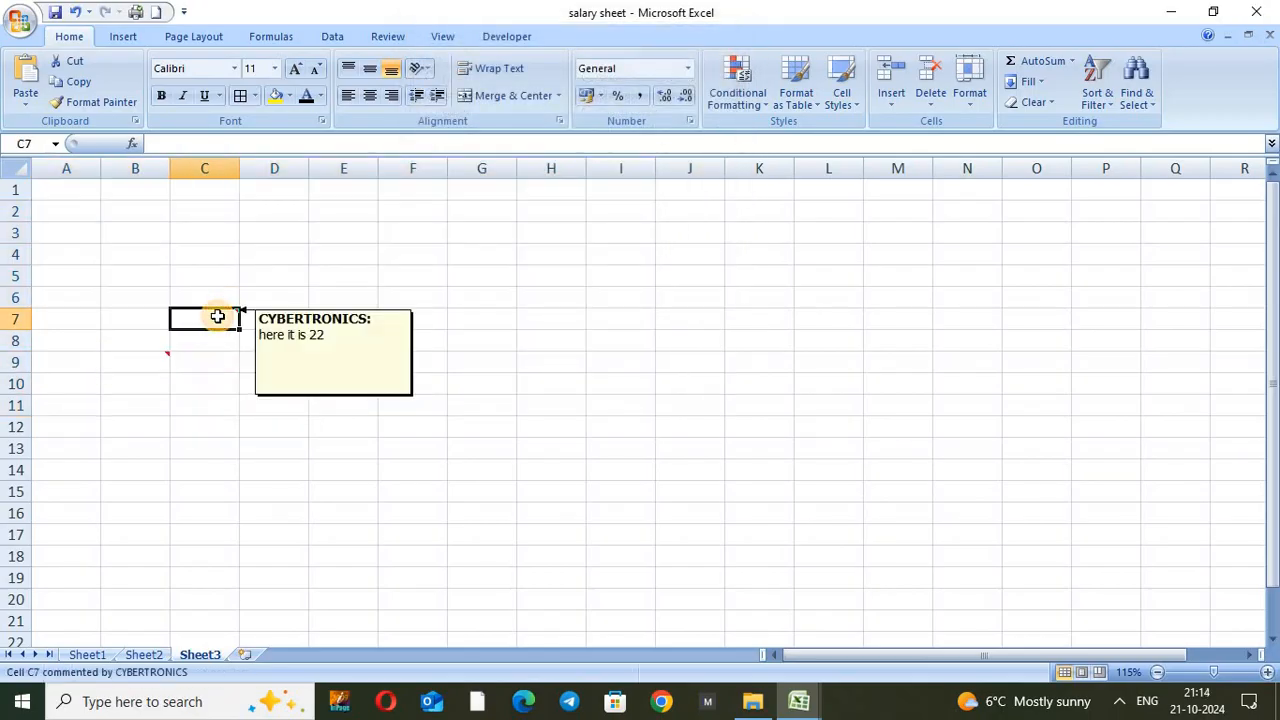
pyautogui.click(143, 654)
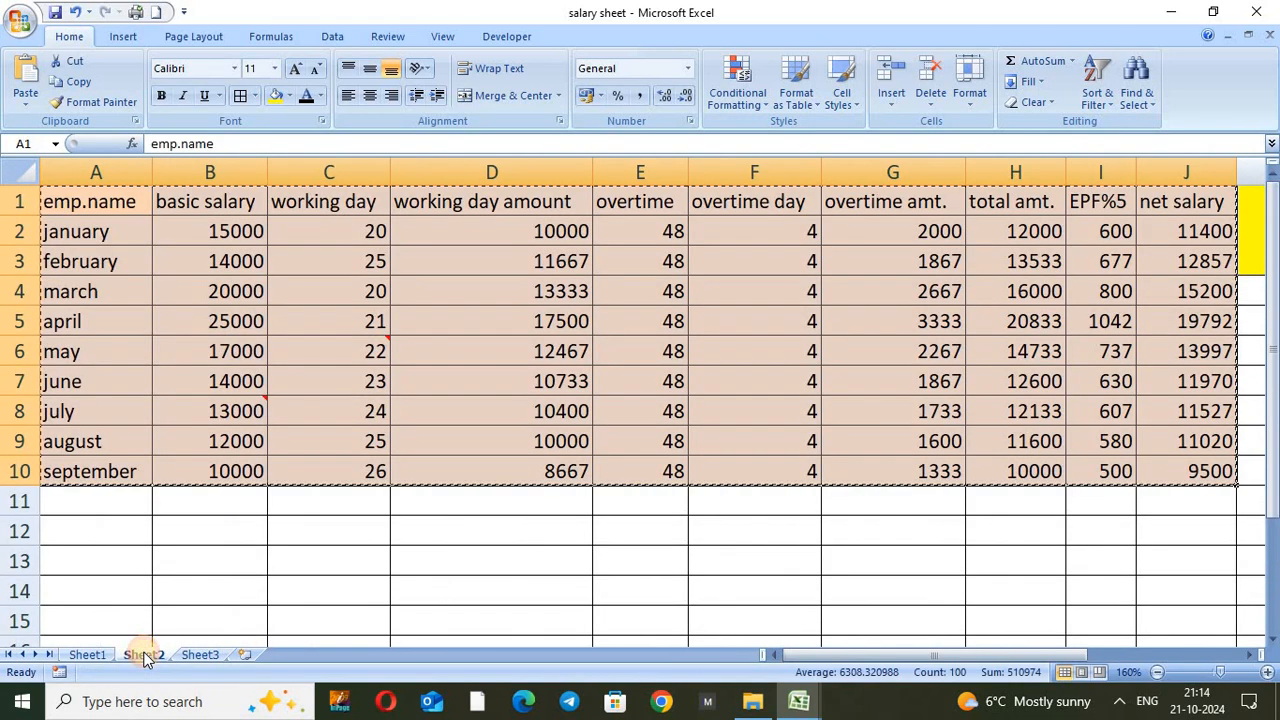
pyautogui.click(202, 655)
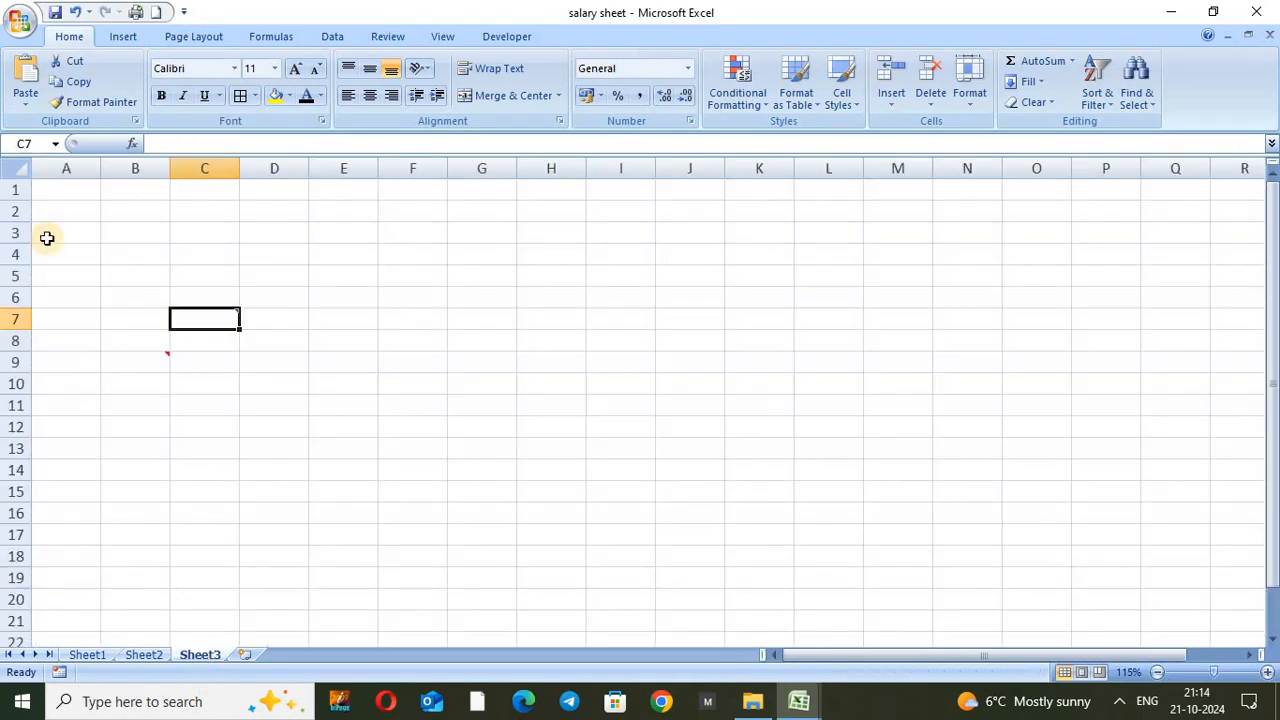
# Step: Try pasting the copied table at A1 of Sheet3 using Paste Special with All using Source theme, and undo the paste
pyautogui.click(78, 191)
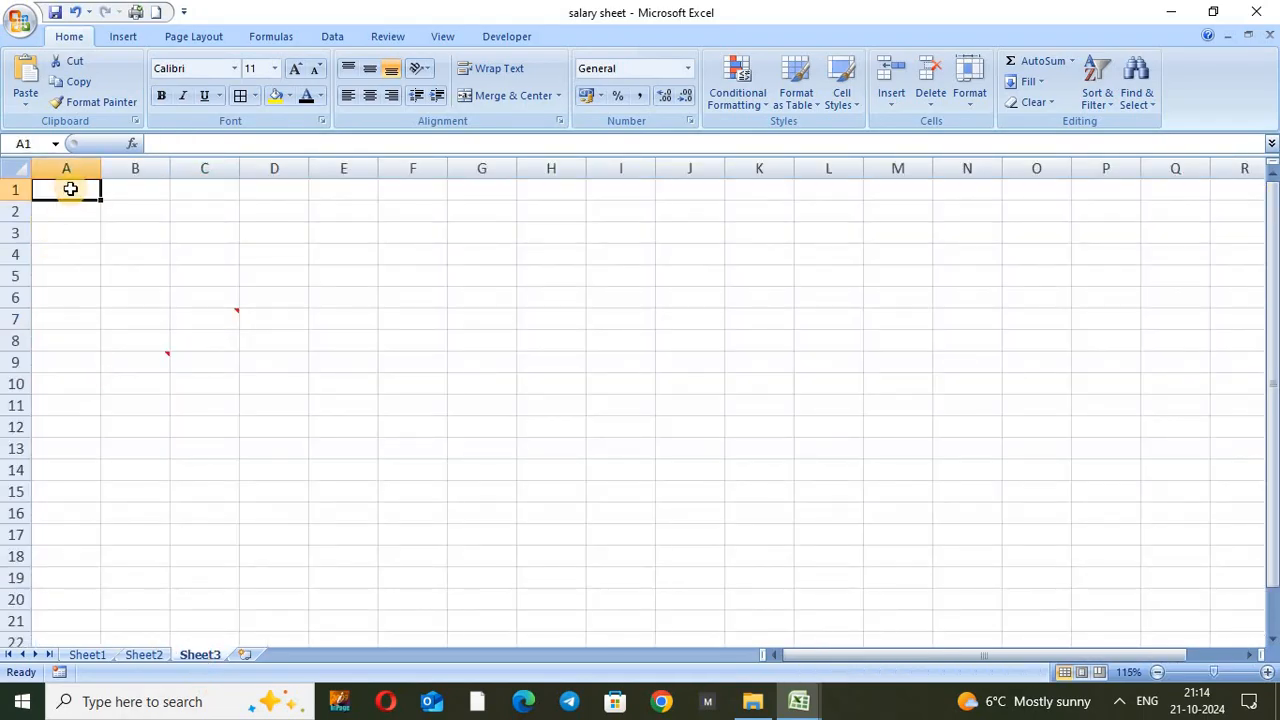
pyautogui.hotkey('alt', 'h')
pyautogui.press('v')
pyautogui.press('s')
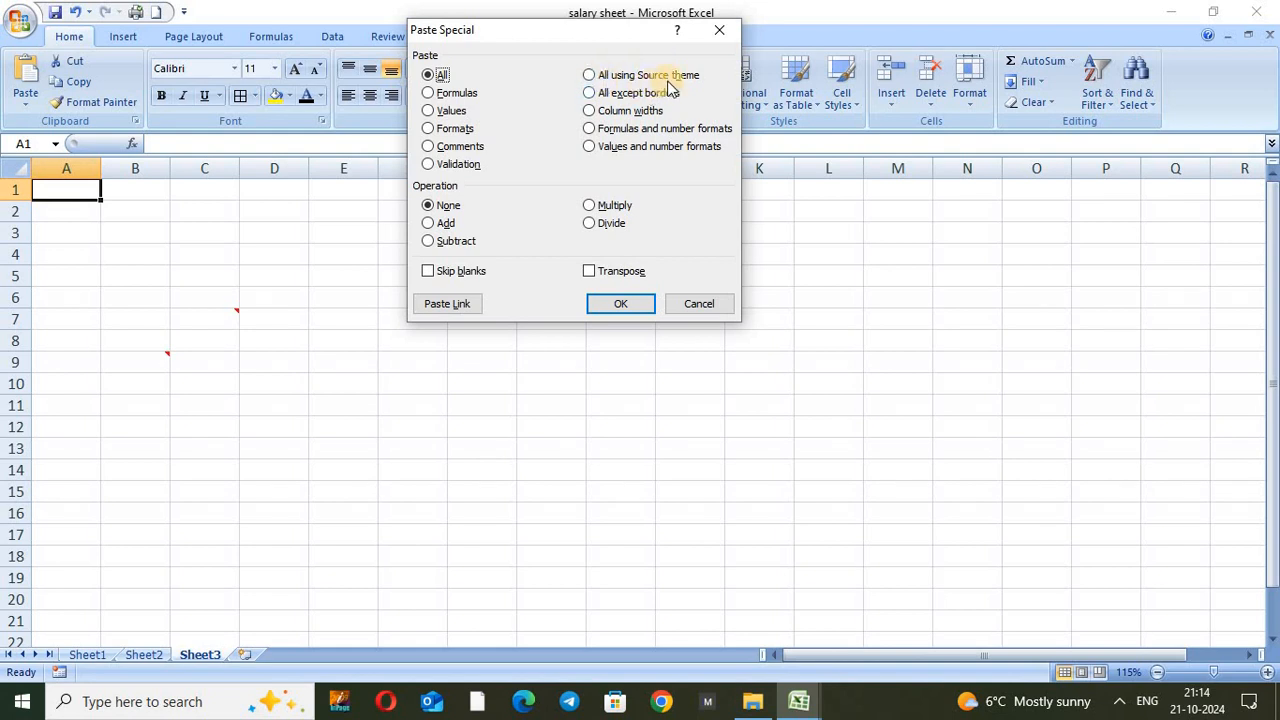
pyautogui.click(590, 76)
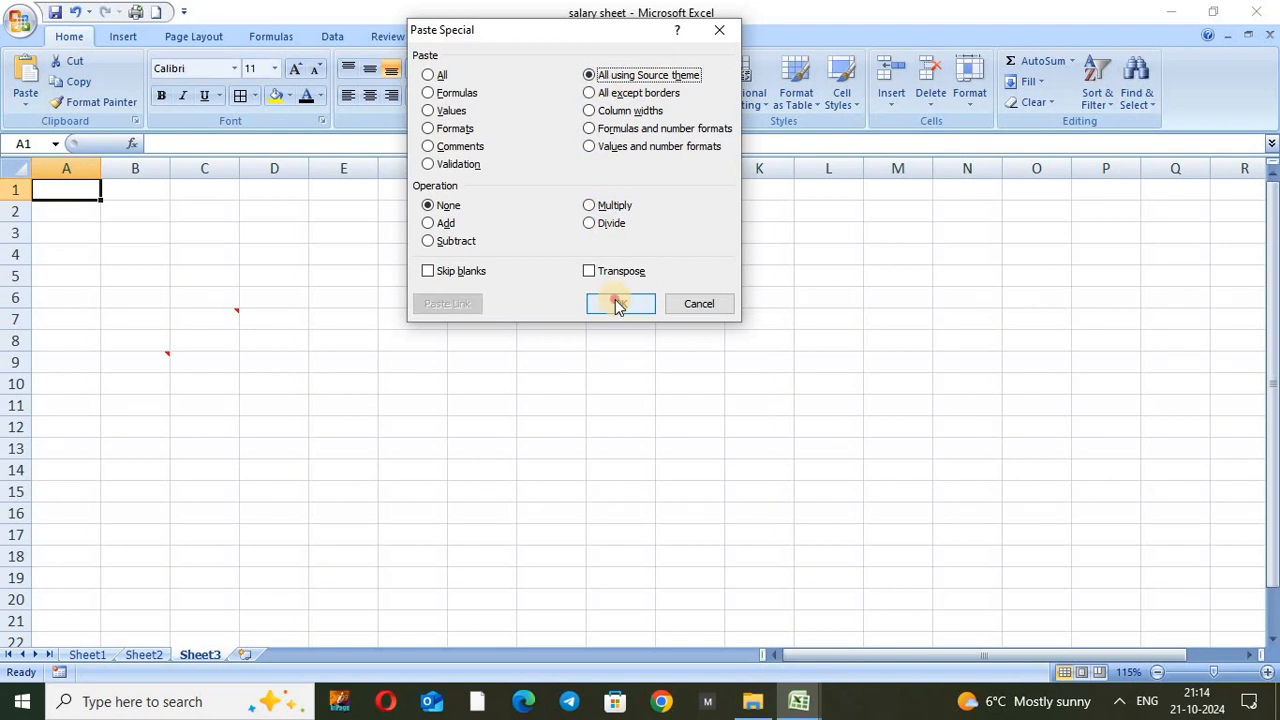
pyautogui.click(619, 304)
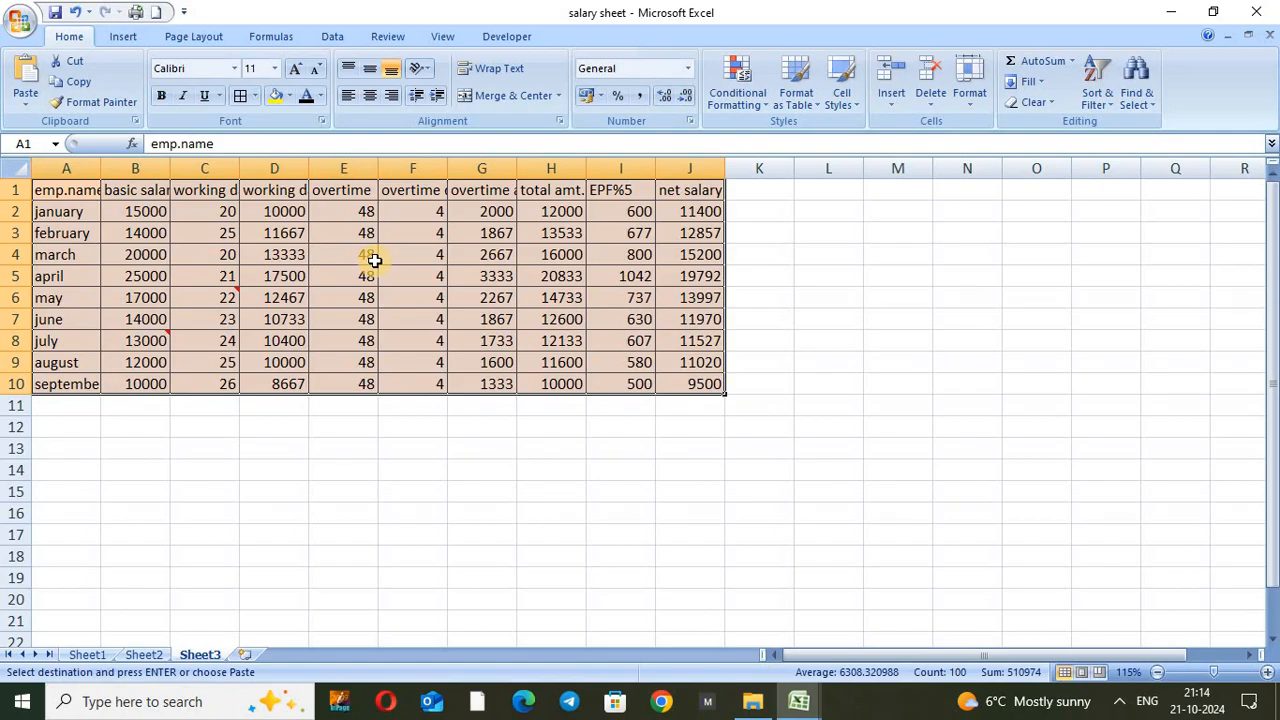
pyautogui.hotkey('ctrl', 'z')
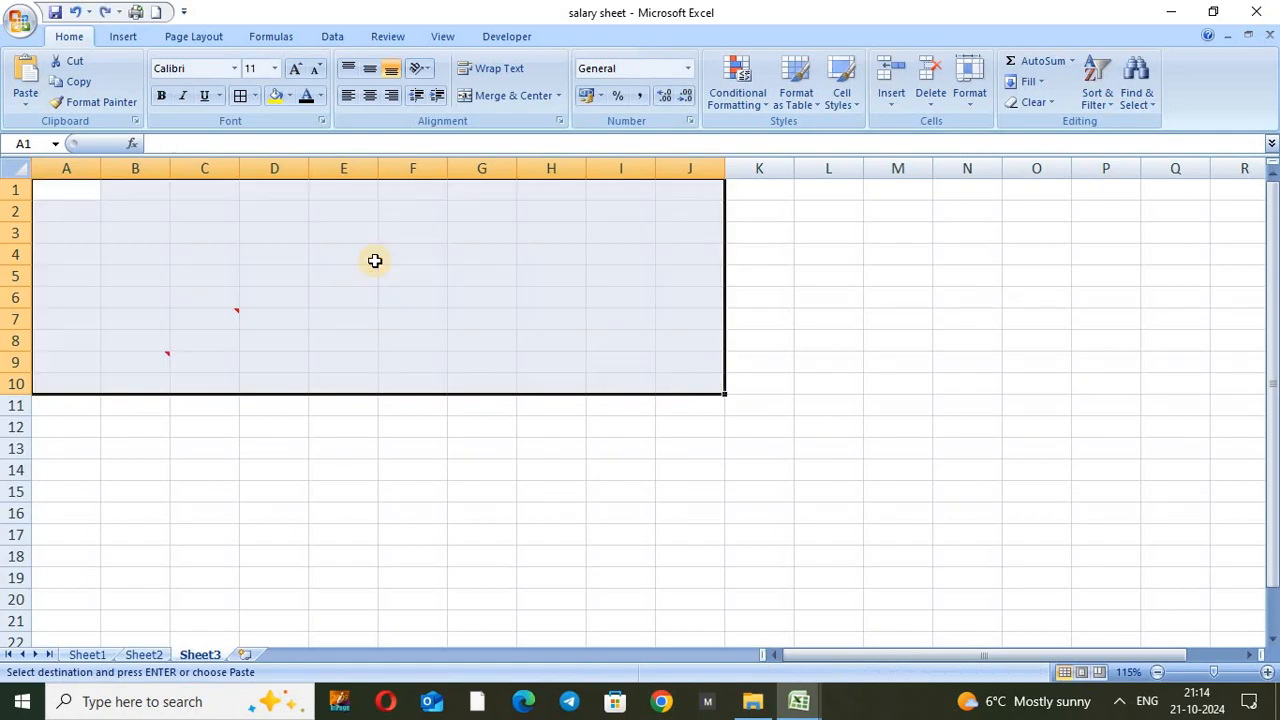
pyautogui.hotkey('alt', 'h')
pyautogui.press('v')
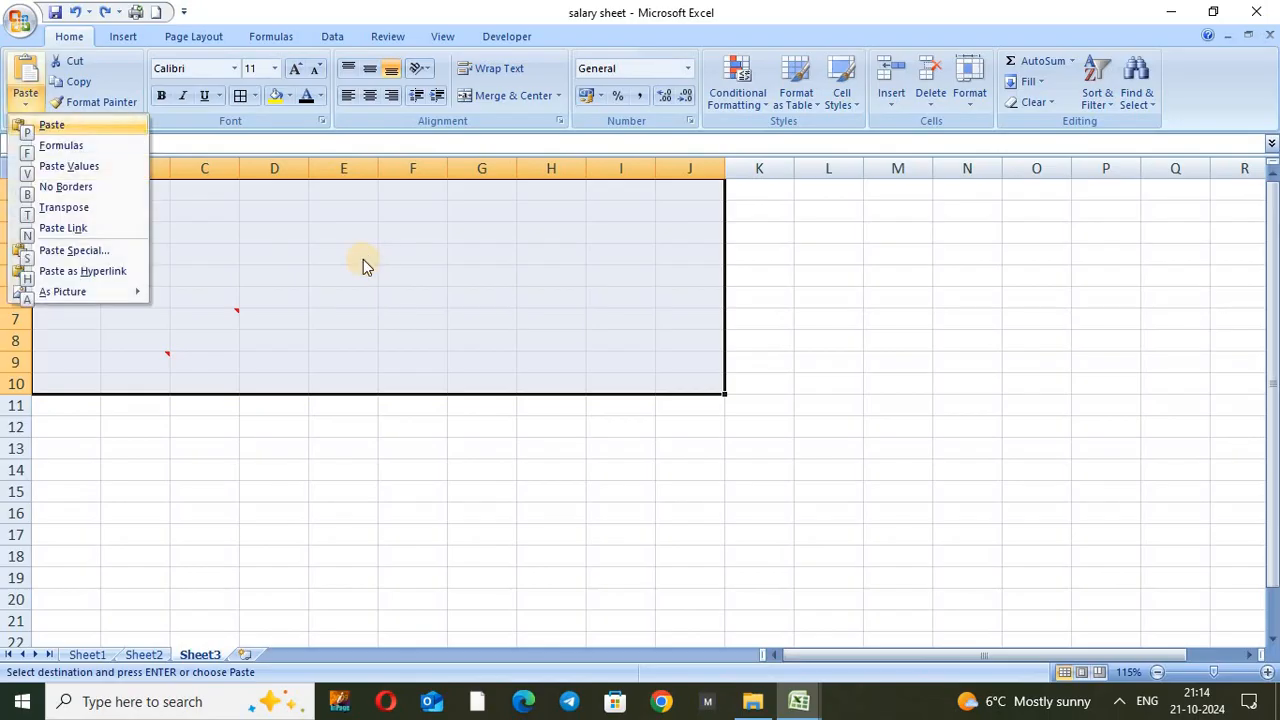
pyautogui.press('s')
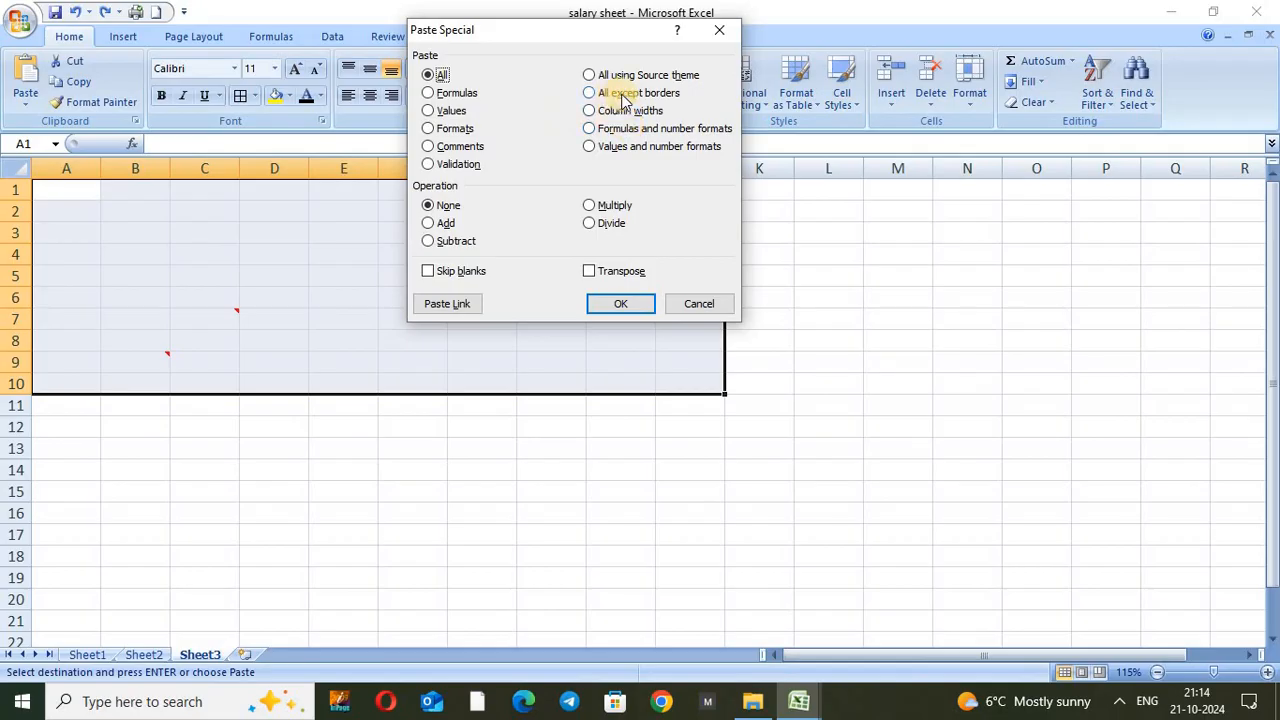
pyautogui.click(697, 306)
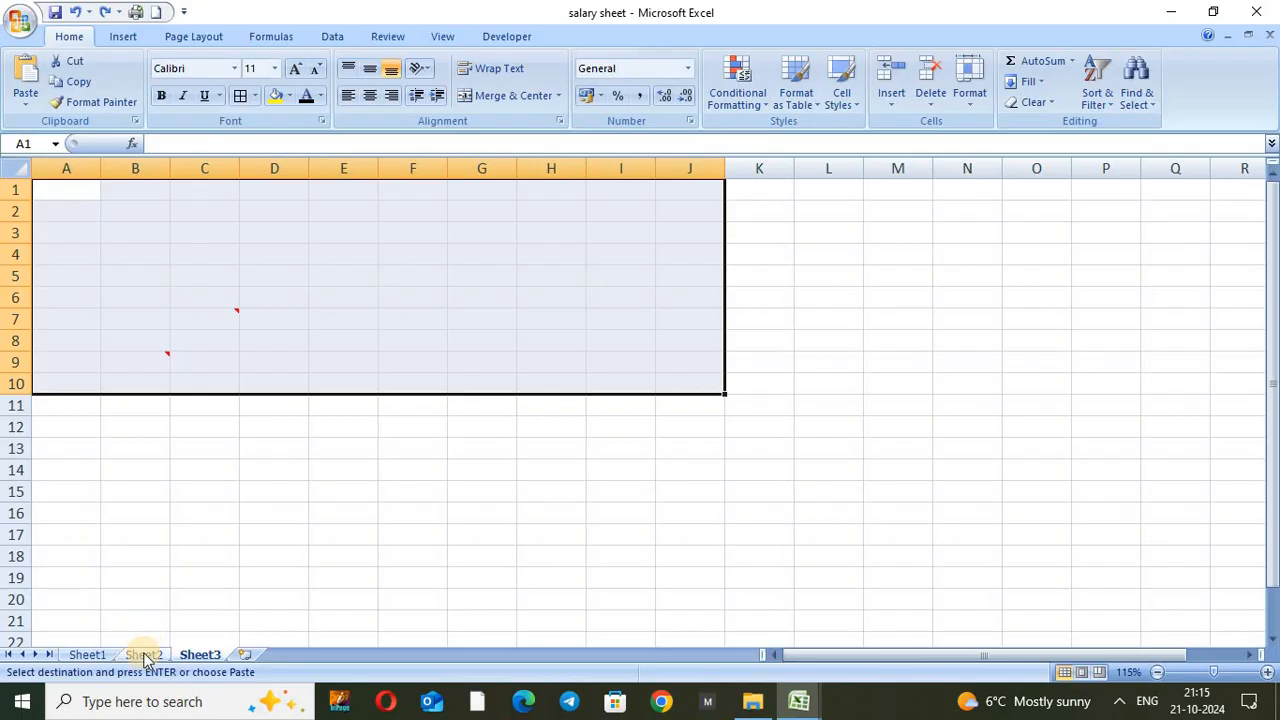
pyautogui.click(143, 654)
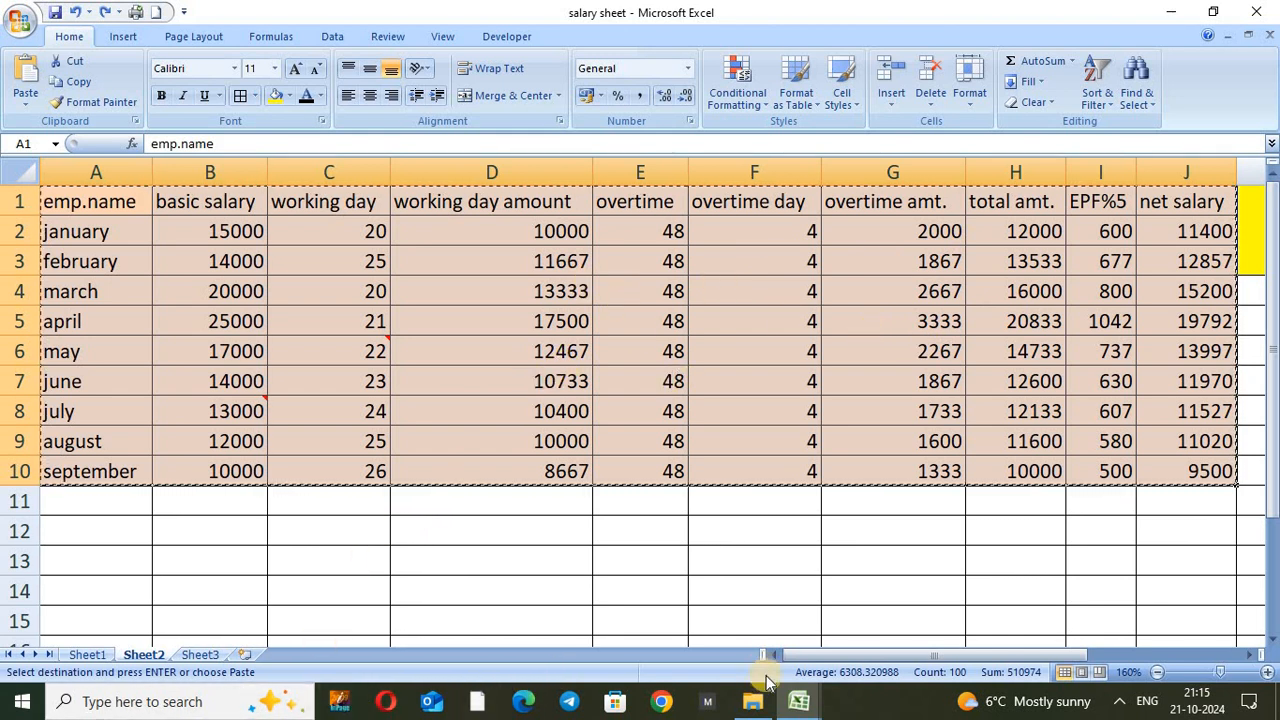
pyautogui.click(199, 655)
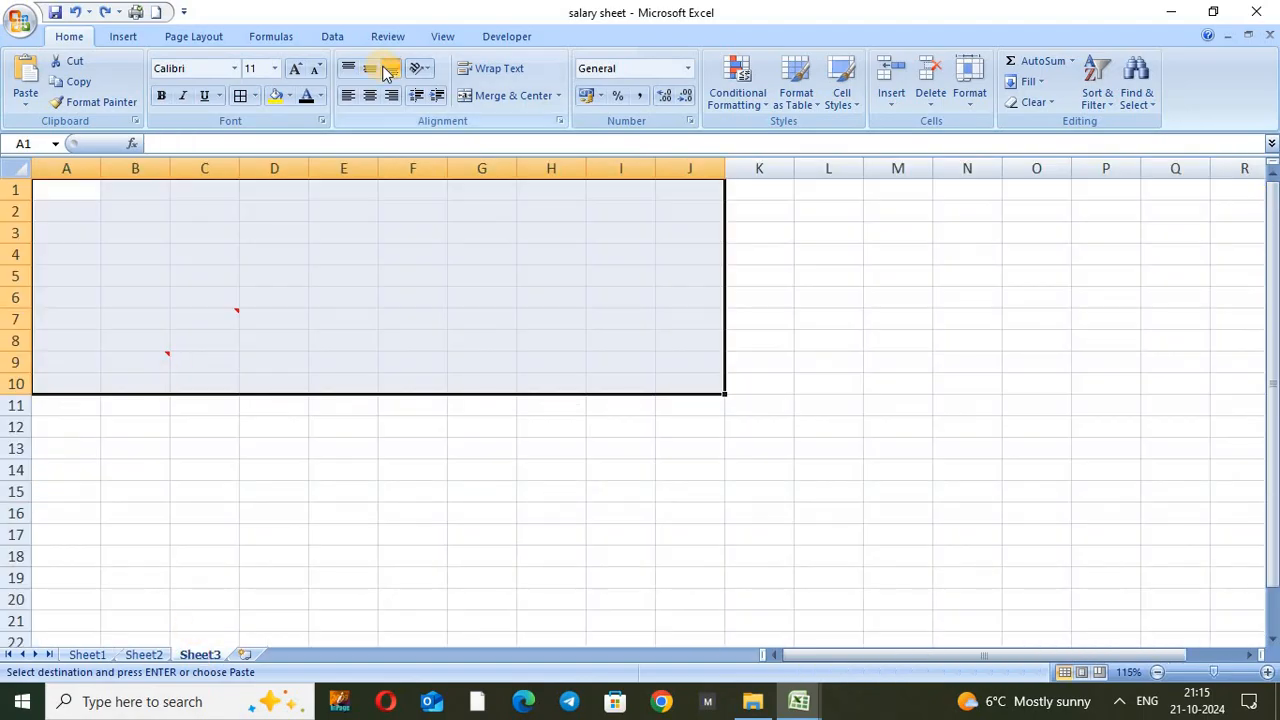
# Step: Try pasting the copied table at A1 of Sheet3 using Paste Special with All except borders, and undo the paste
pyautogui.hotkey('alt', 'h')
pyautogui.press('v')
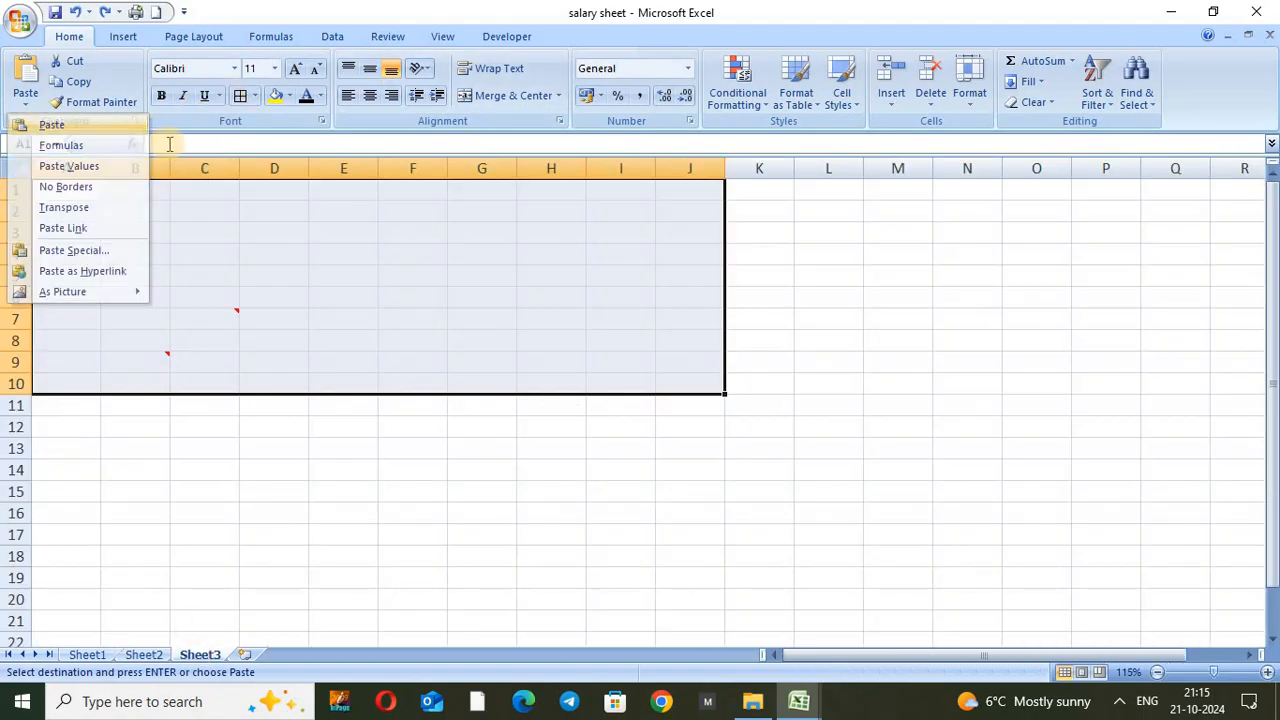
pyautogui.press('s')
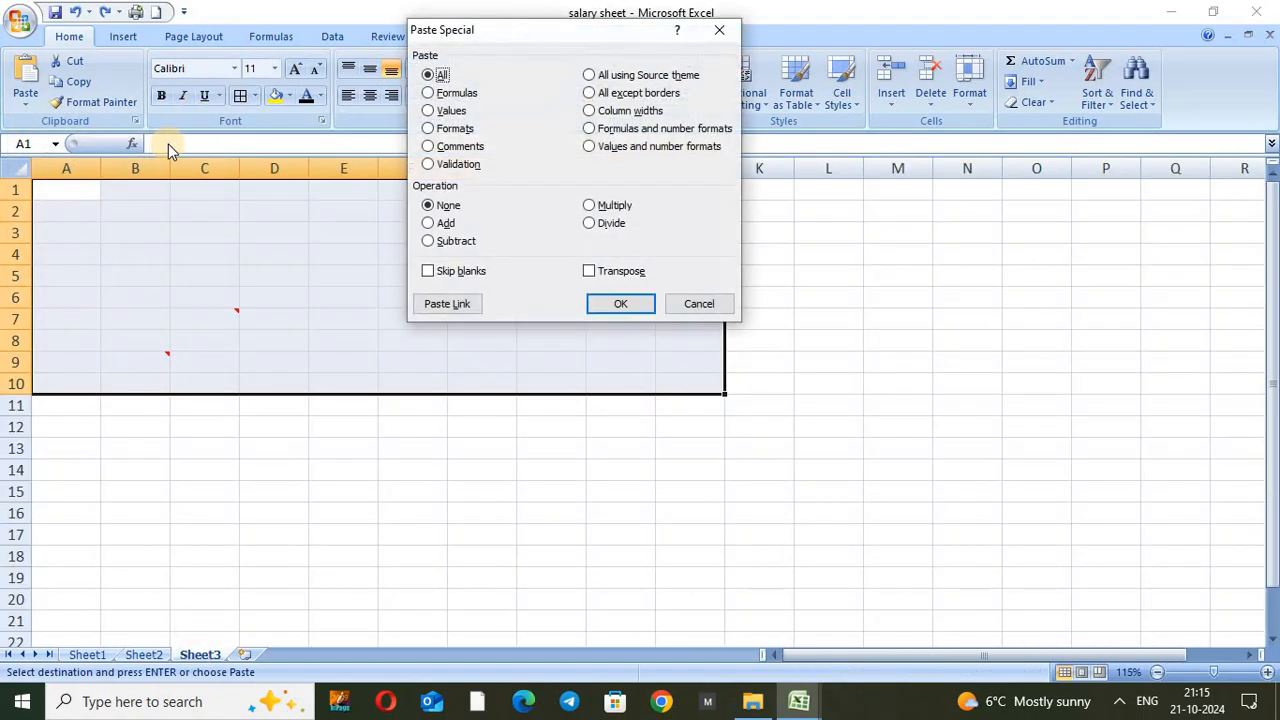
pyautogui.click(590, 93)
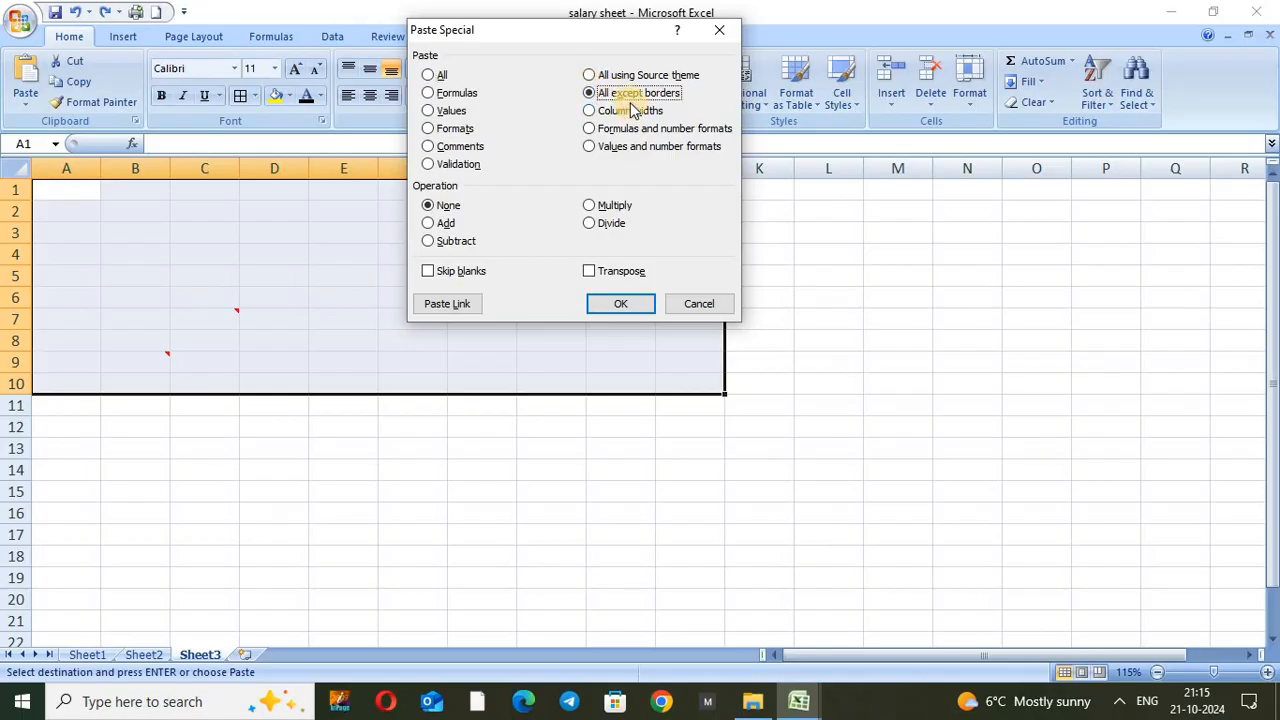
pyautogui.click(620, 303)
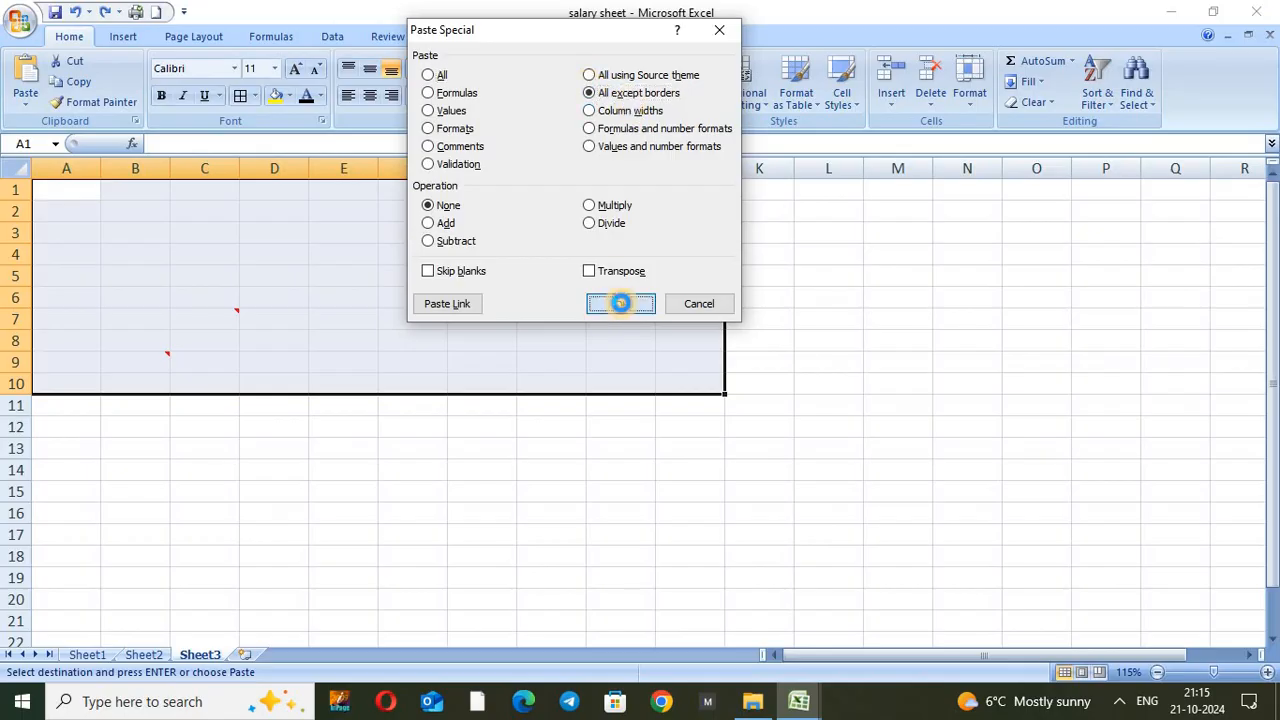
pyautogui.click(343, 341)
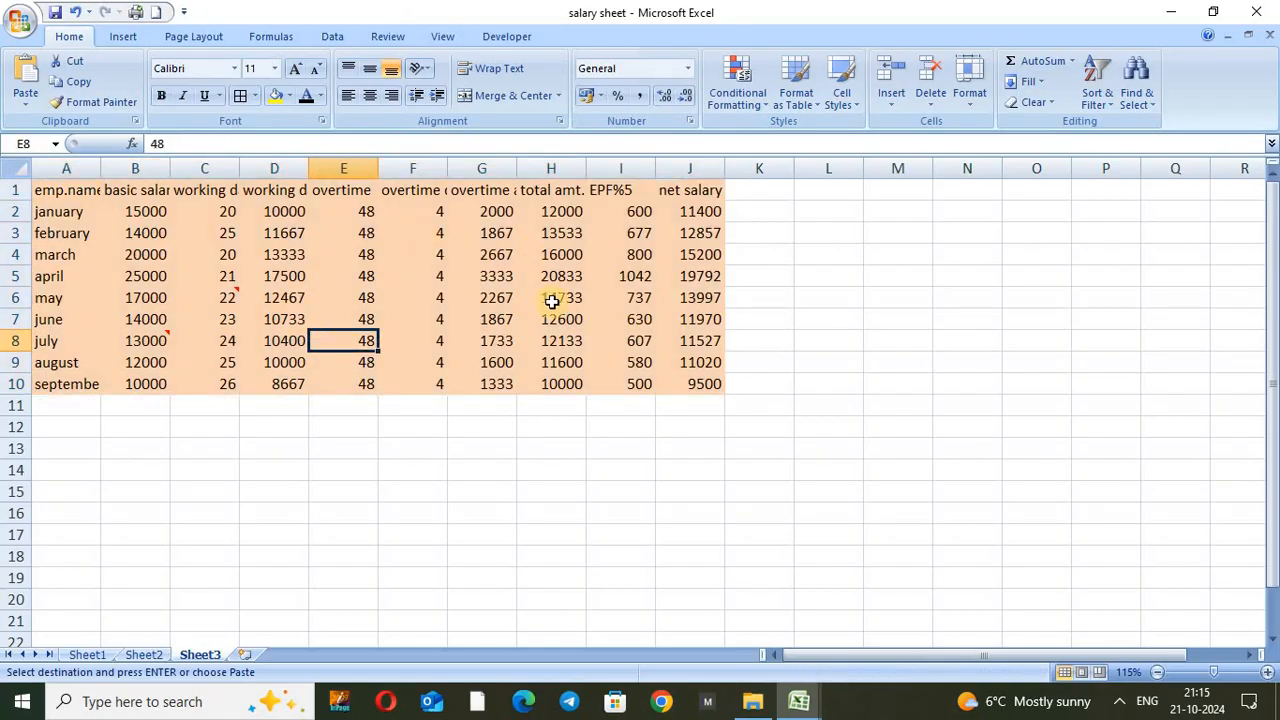
pyautogui.hotkey('ctrl', 'z')
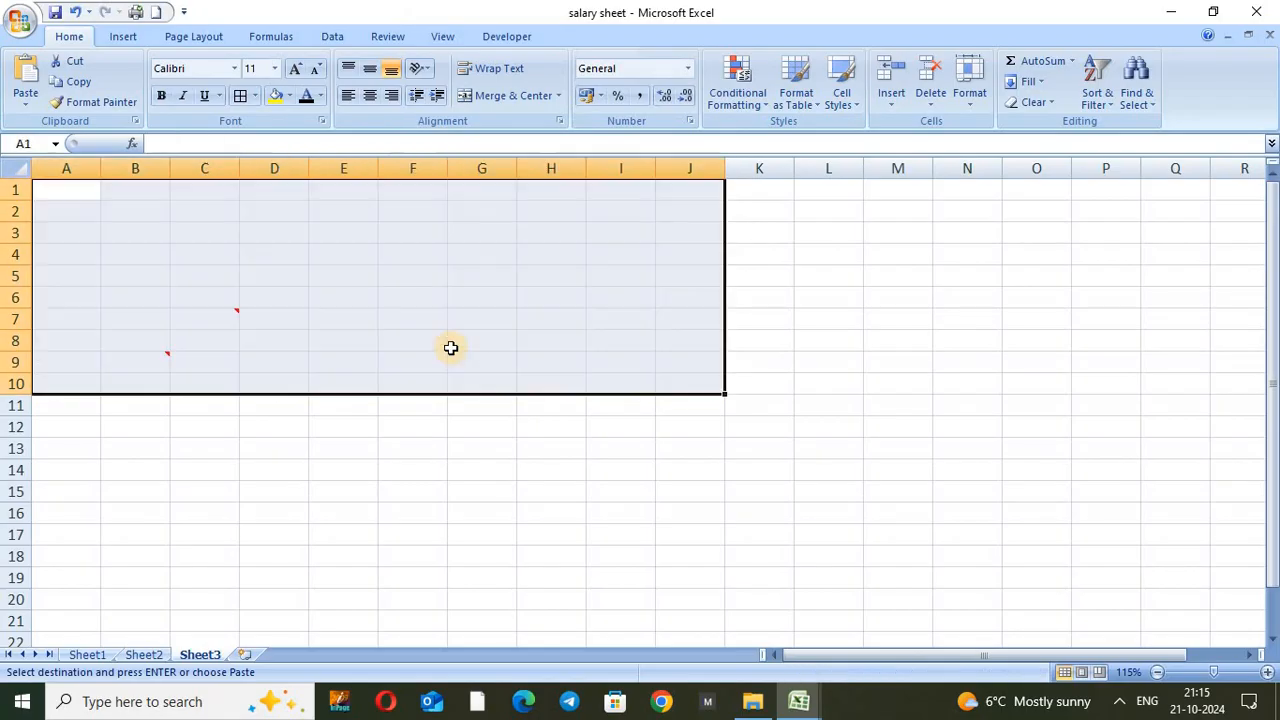
# Step: Try a regular paste of the copied table at G8 of Sheet3 for comparison, and undo it
pyautogui.click(450, 343)
pyautogui.hotkey('ctrl', 'v')
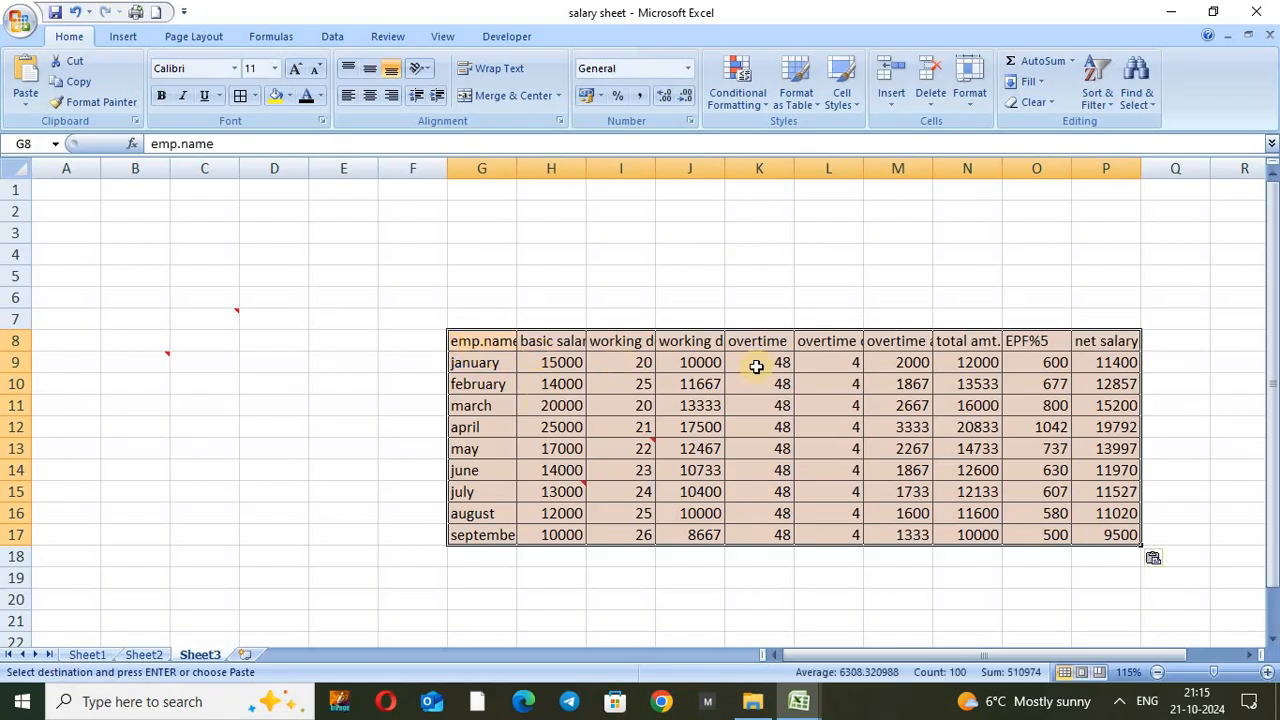
pyautogui.hotkey('ctrl', 'z')
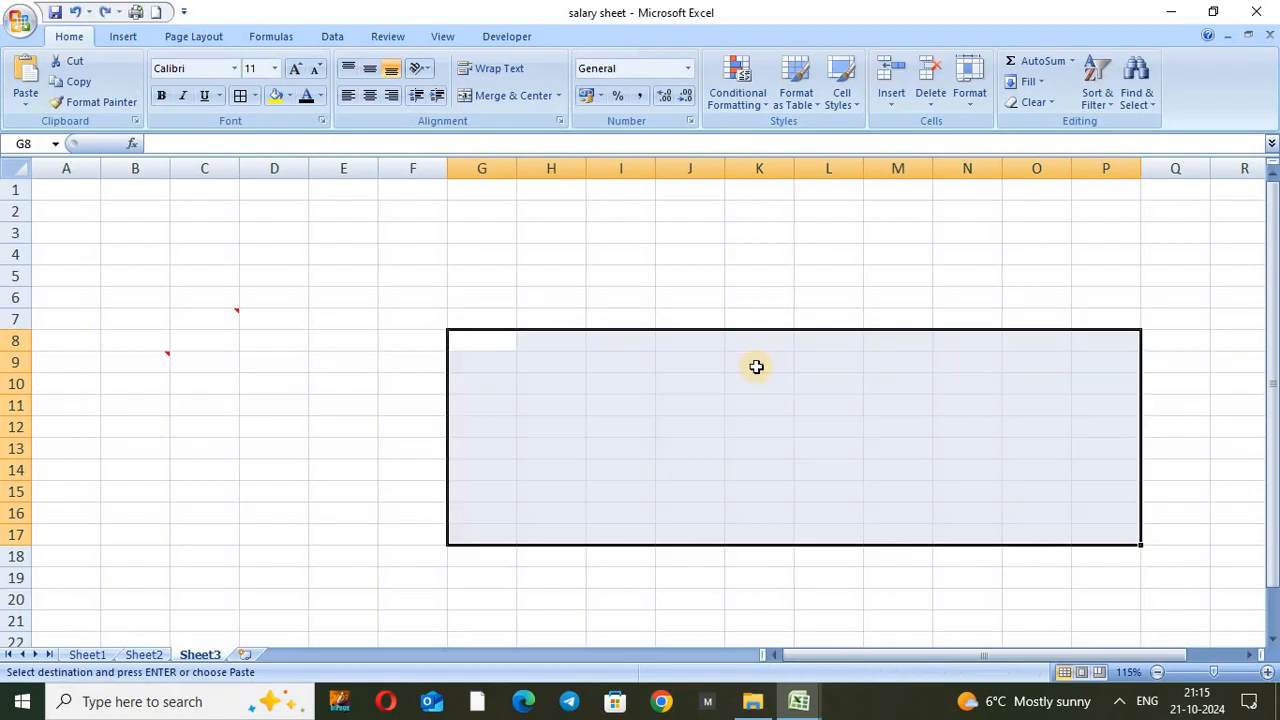
# Step: Repeat the All except borders paste of the copied table at A1 of Sheet3, and undo it
pyautogui.click(73, 192)
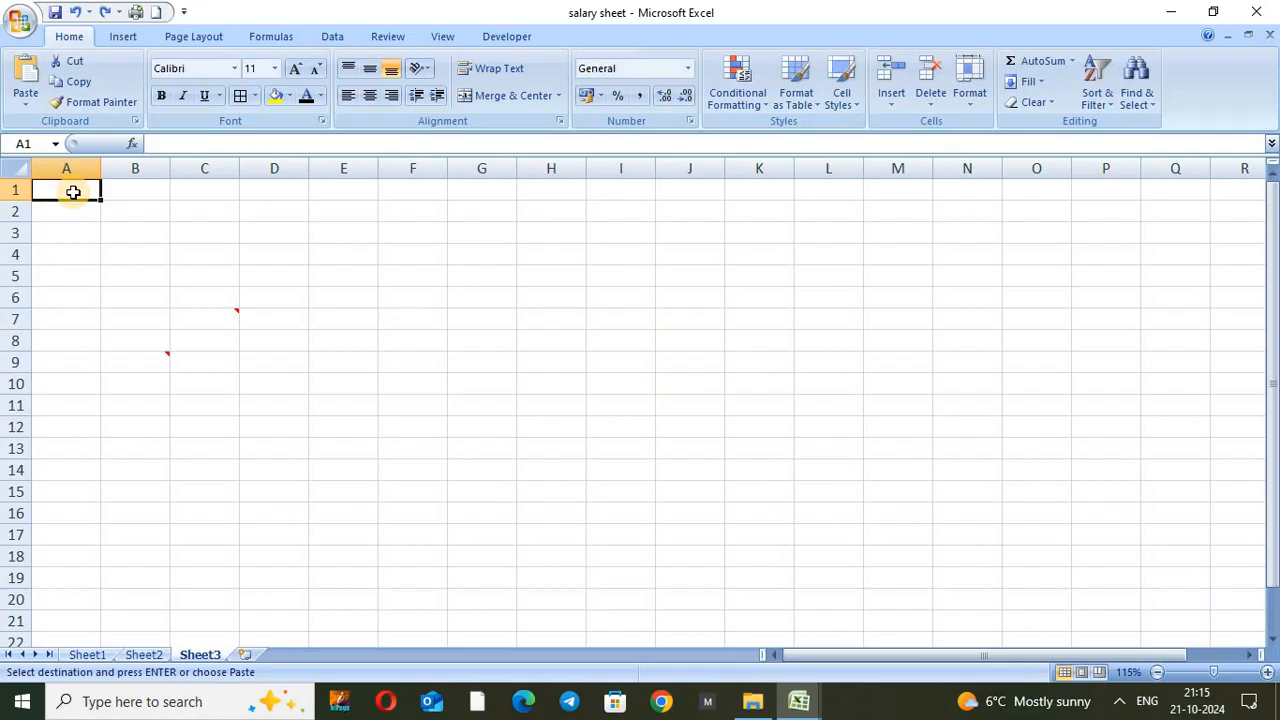
pyautogui.rightClick(73, 192)
pyautogui.press('s')
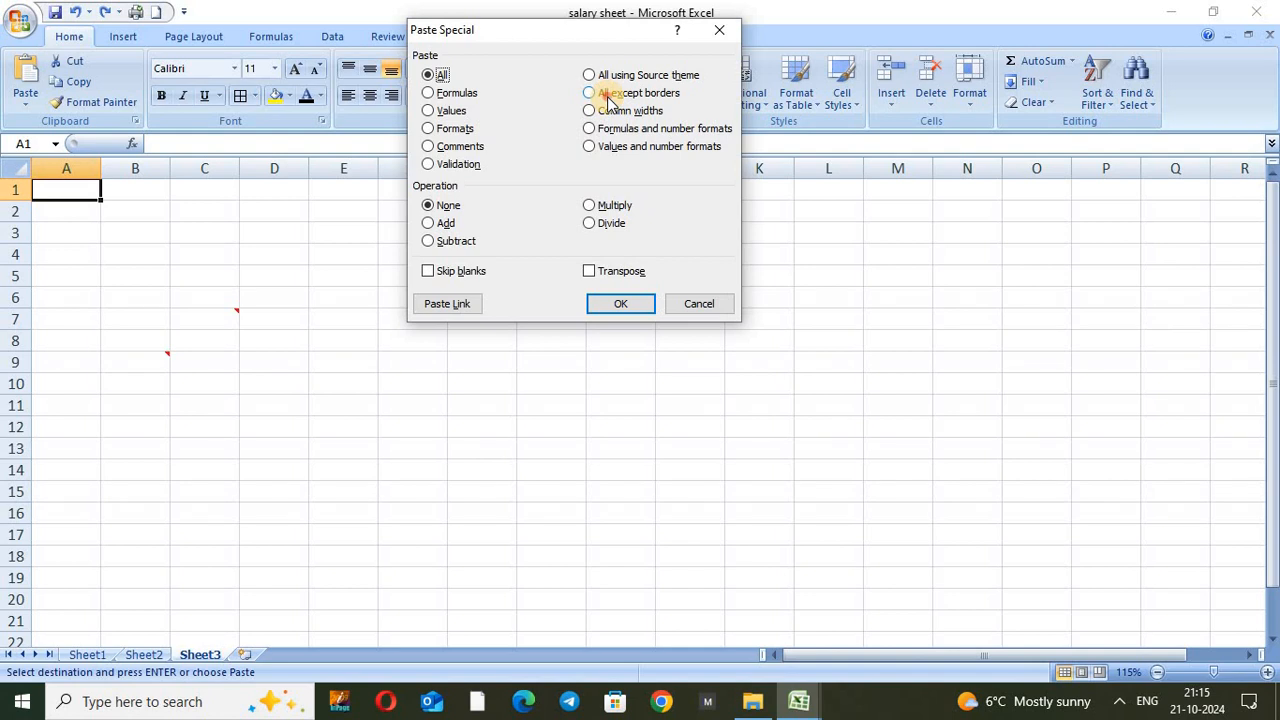
pyautogui.click(607, 93)
pyautogui.click(614, 306)
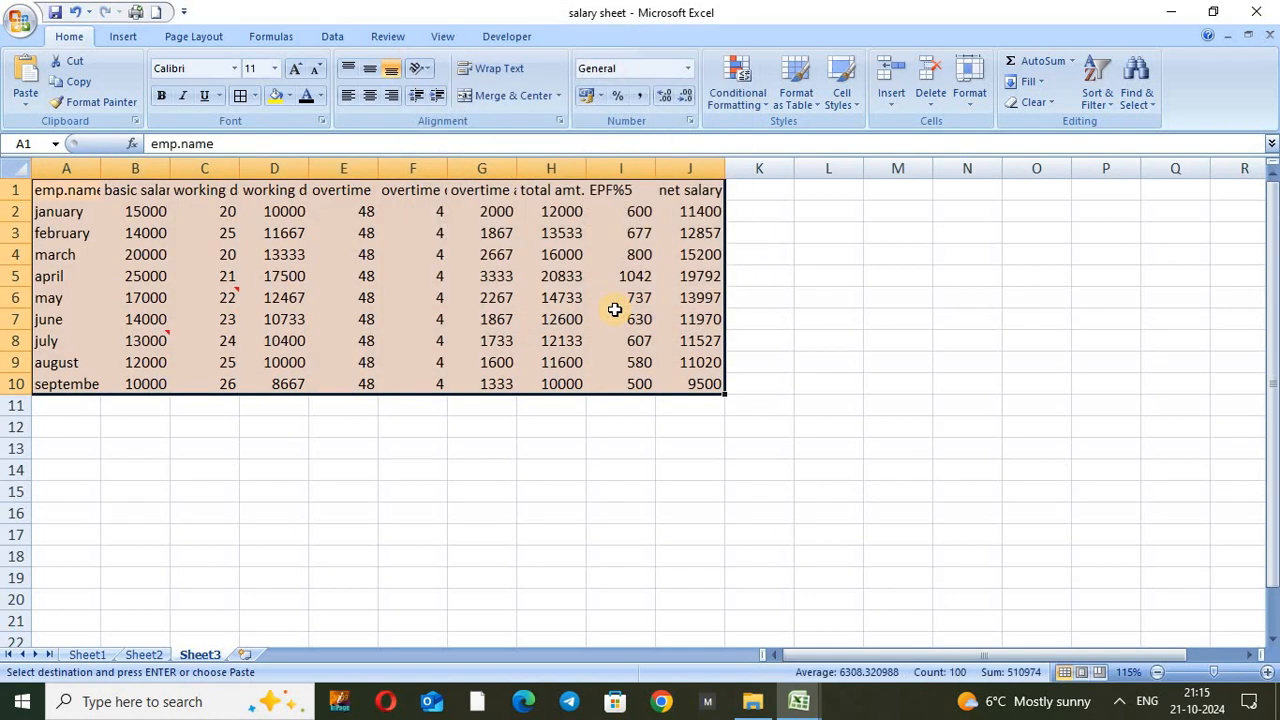
pyautogui.hotkey('ctrl', 'z')
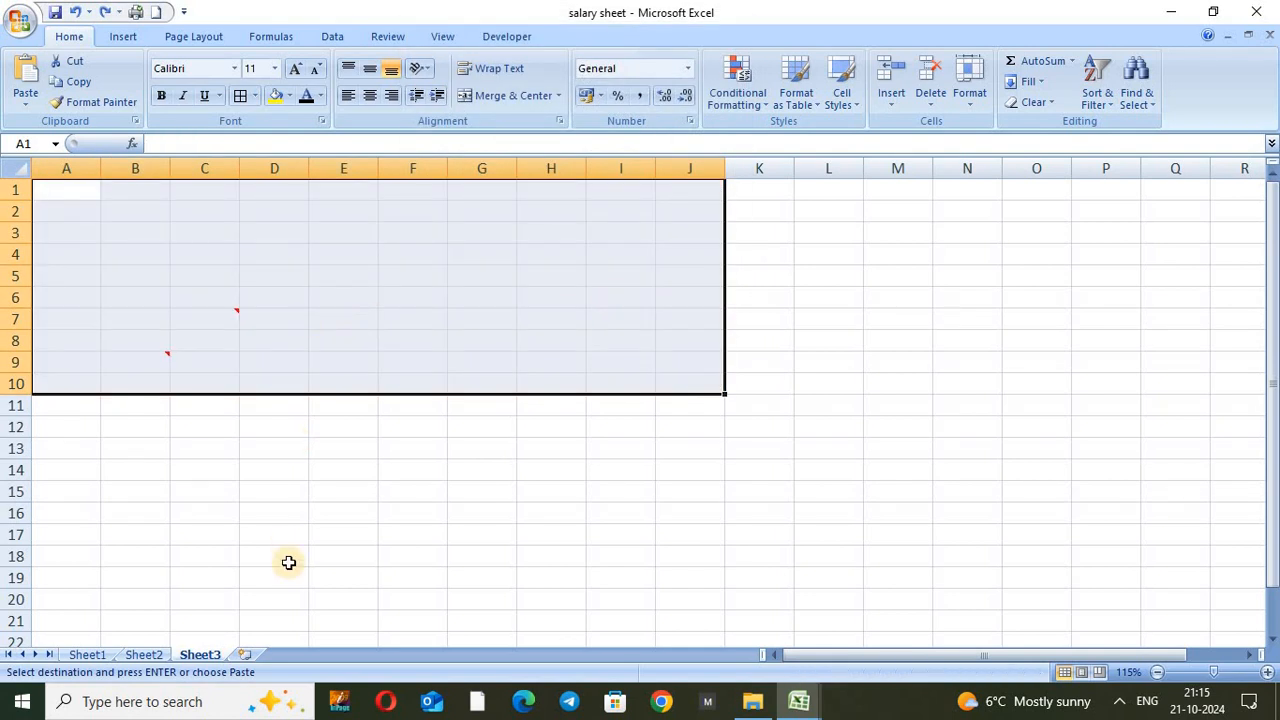
pyautogui.hotkey('alt', 'h')
pyautogui.press('v')
pyautogui.press('s')
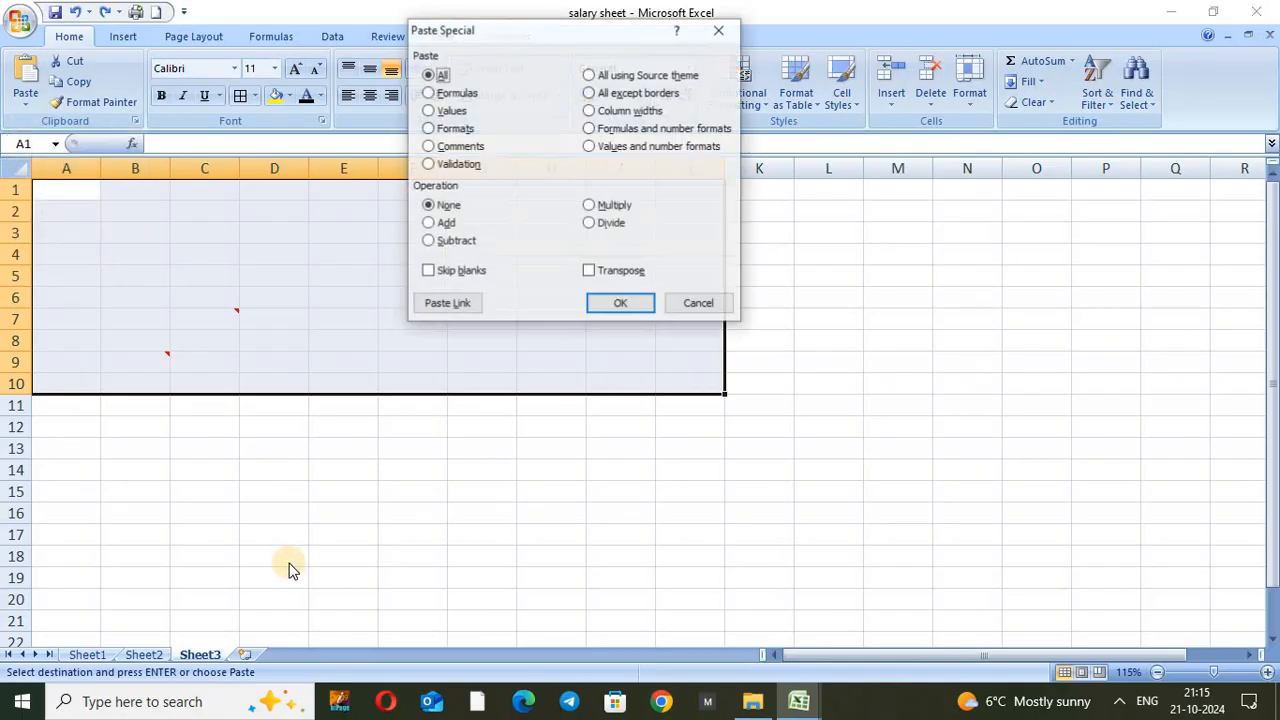
pyautogui.click(689, 308)
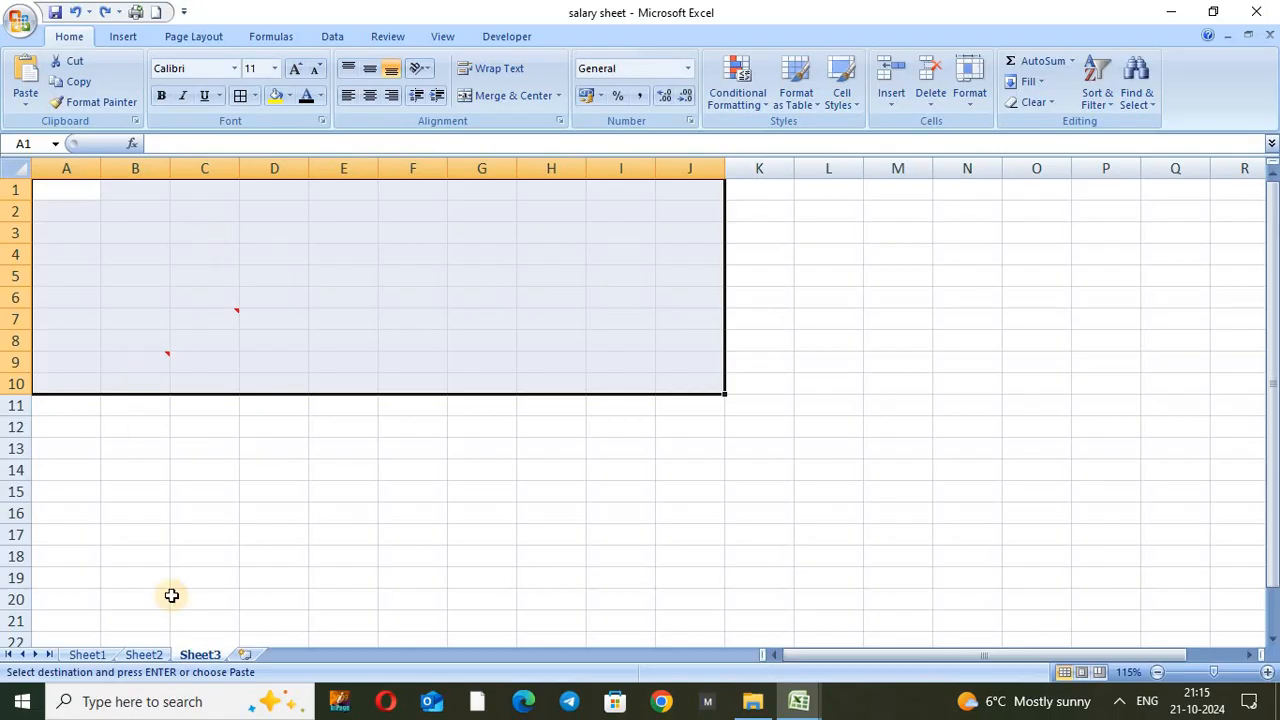
# Step: Check the source table on Sheet2, try a regular paste of it at A1 of Sheet3, and remove the pasted table
pyautogui.click(144, 656)
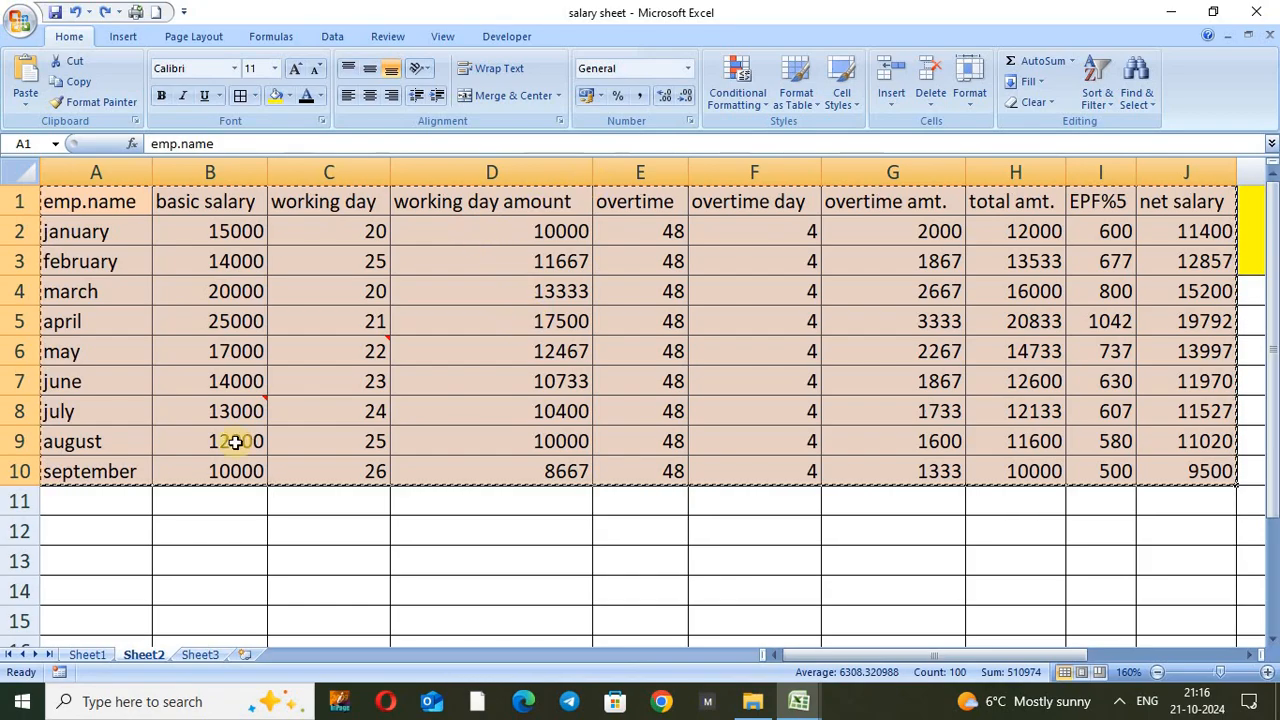
pyautogui.click(197, 655)
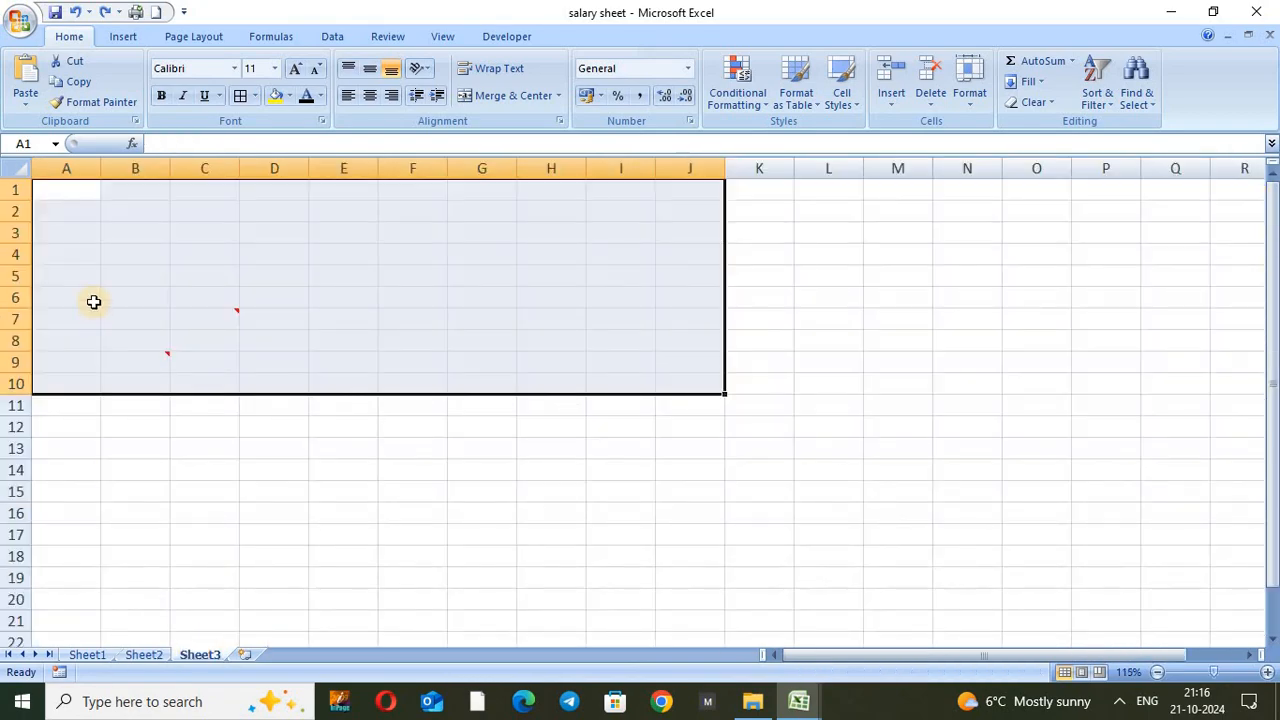
pyautogui.click(59, 195)
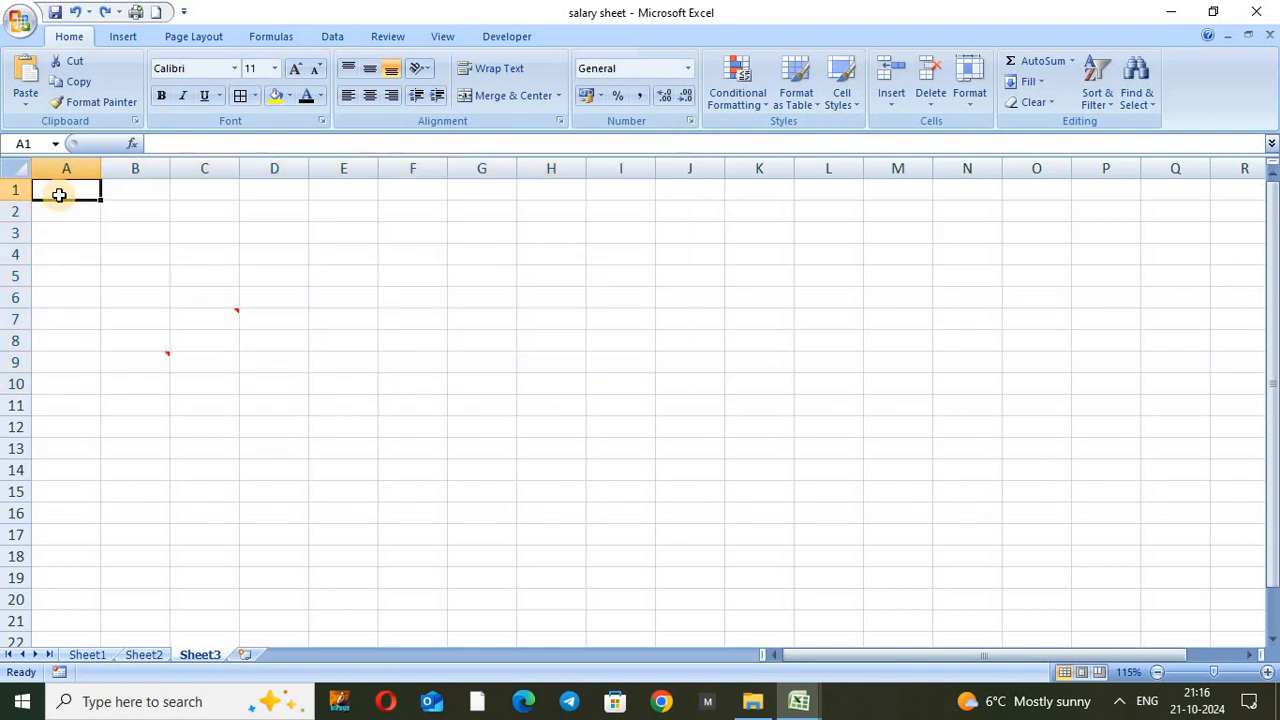
pyautogui.hotkey('ctrl', 'v')
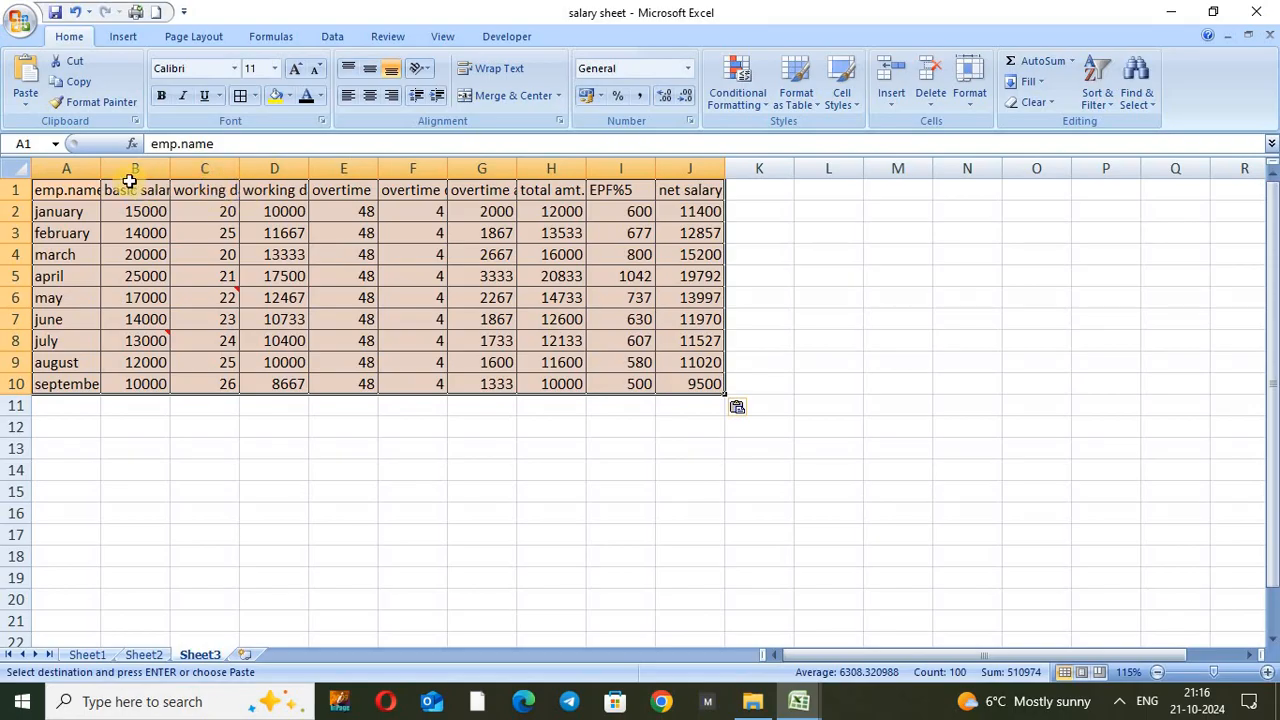
pyautogui.press('Delete')
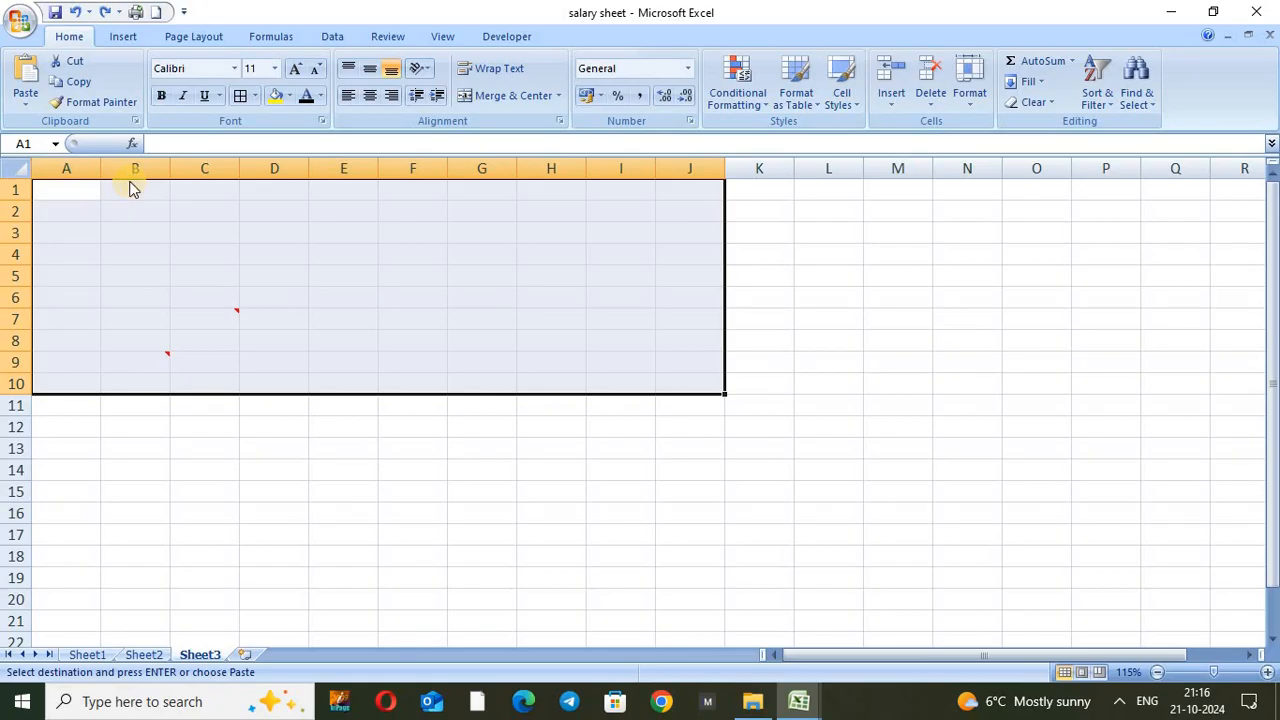
# Step: Paste only the column widths of the copied table at A1 of Sheet3 using Paste Special
pyautogui.click(78, 189)
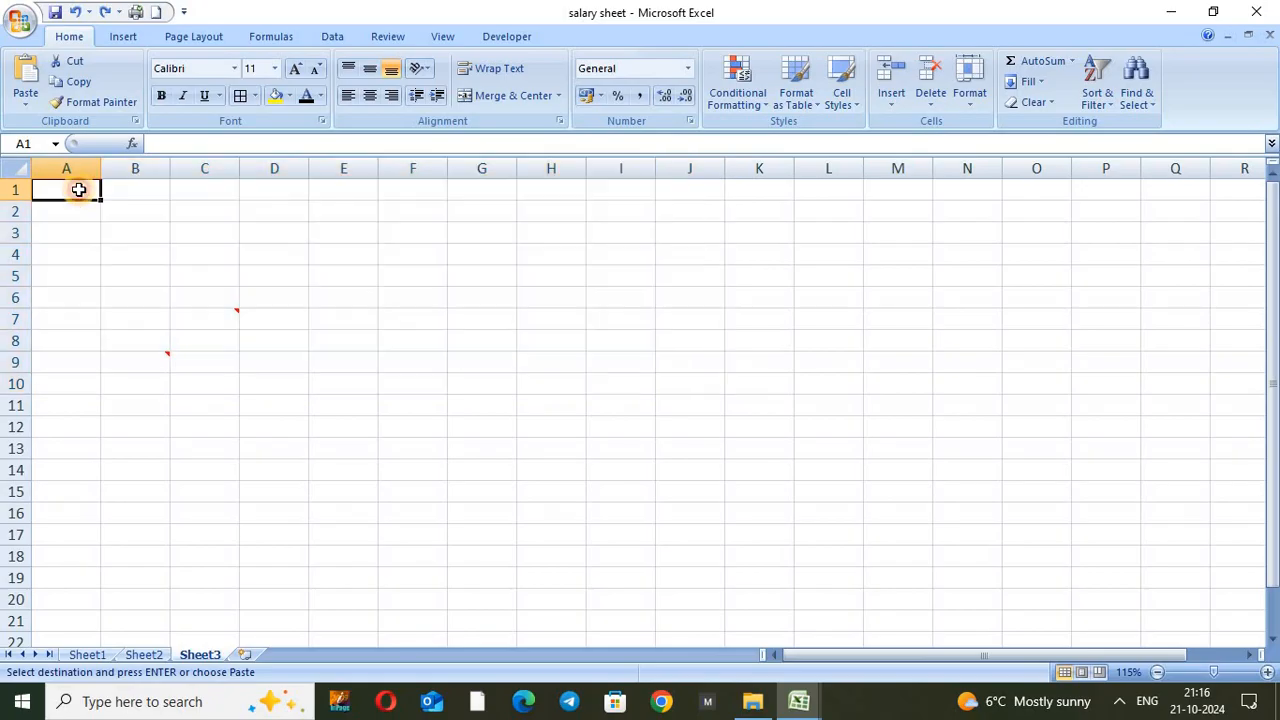
pyautogui.click(26, 104)
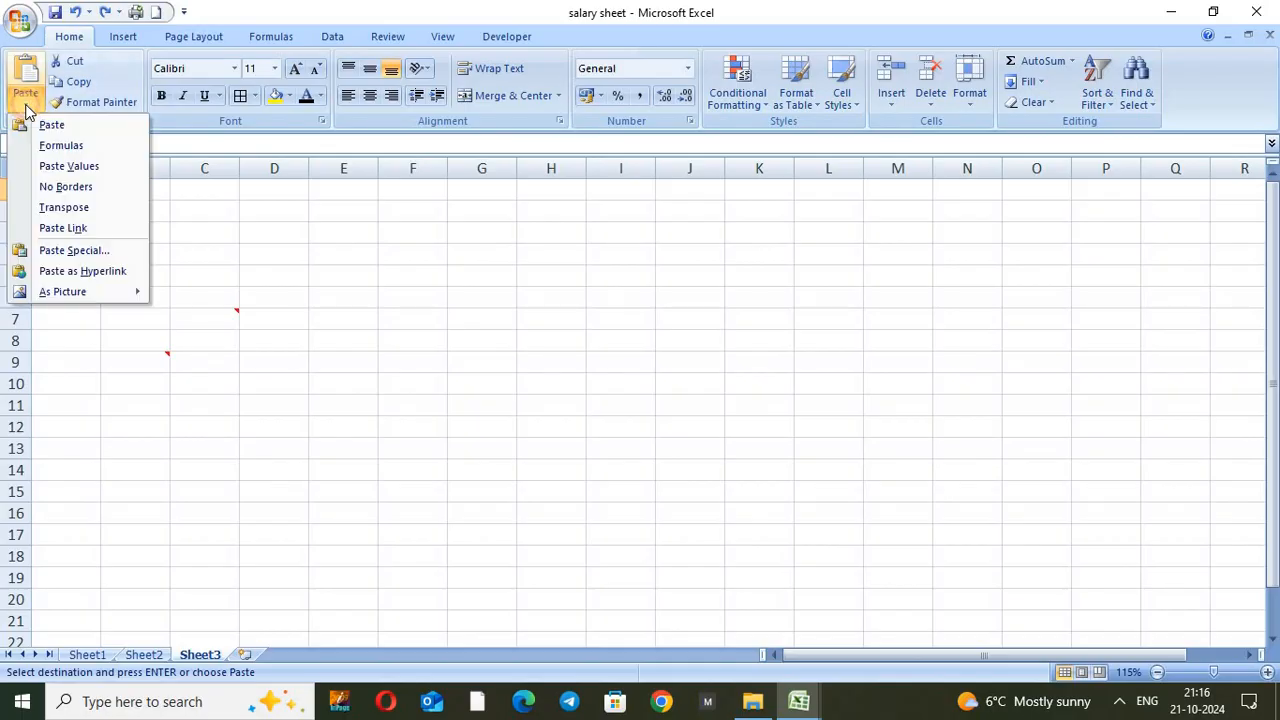
pyautogui.click(75, 252)
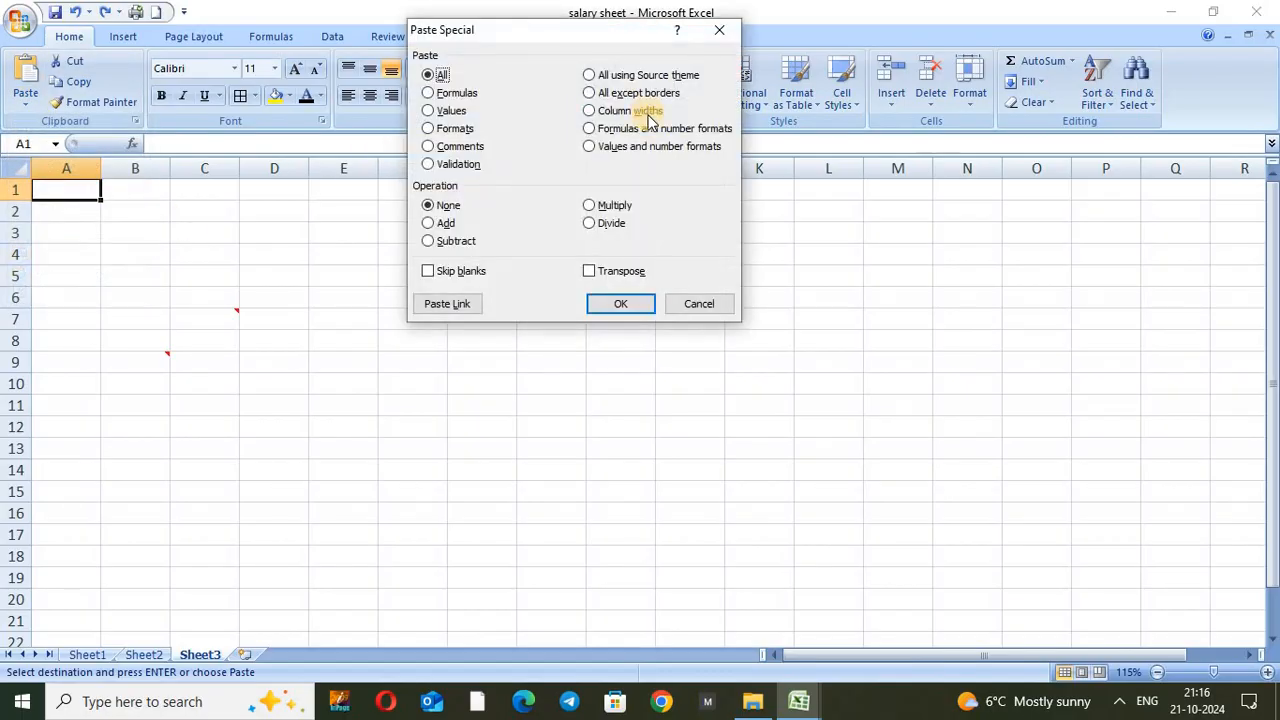
pyautogui.click(612, 112)
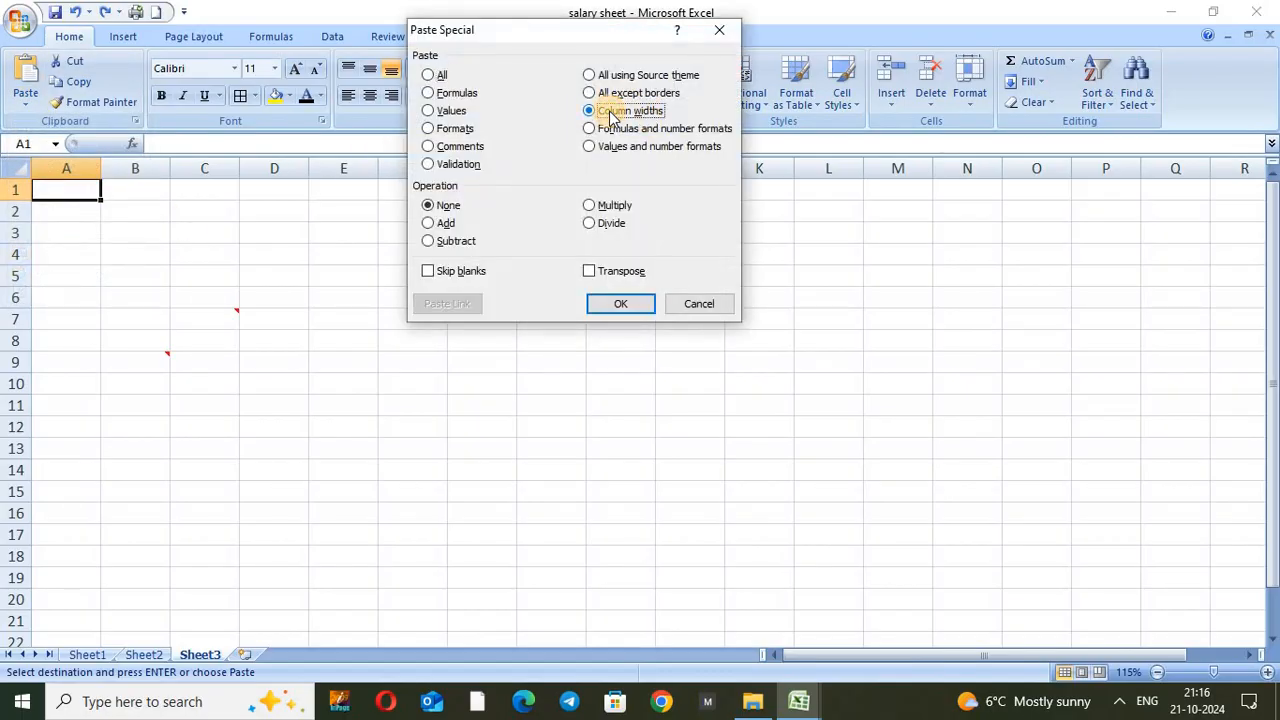
pyautogui.click(621, 305)
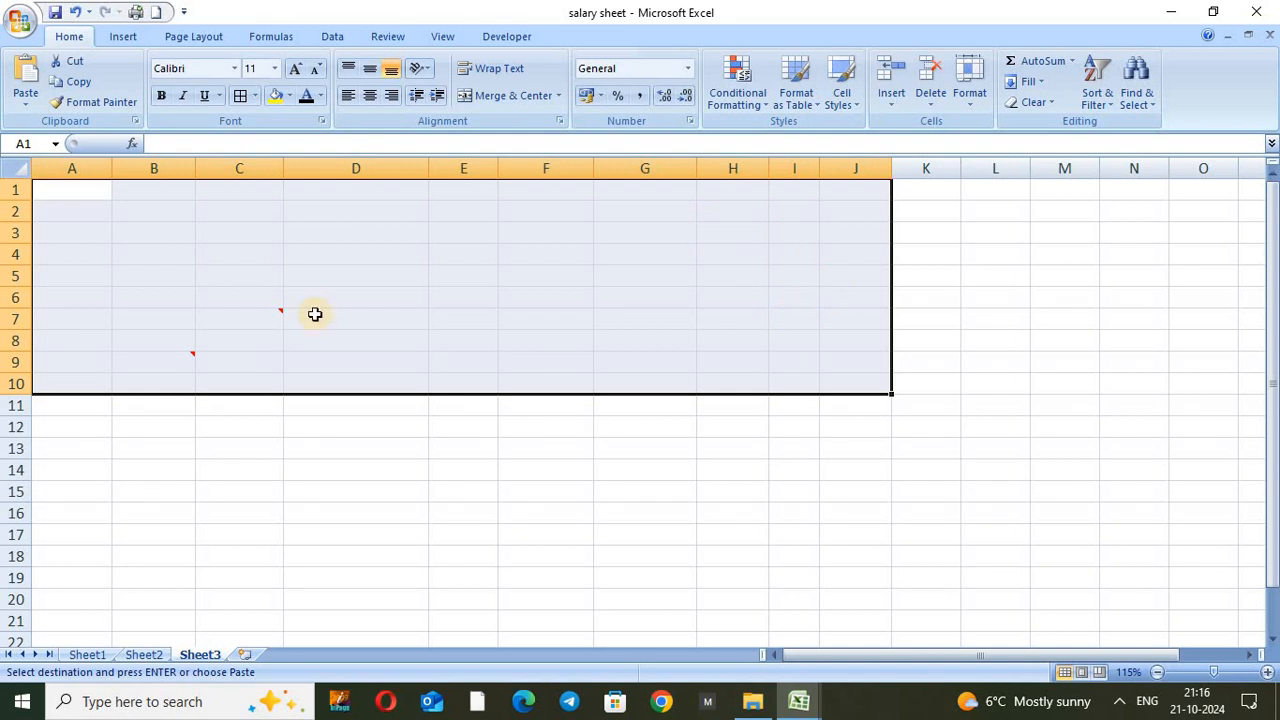
# Step: Try a regular paste of the table into the resized columns from A1 of Sheet3, and undo it
pyautogui.hotkey('ctrl', 'v')
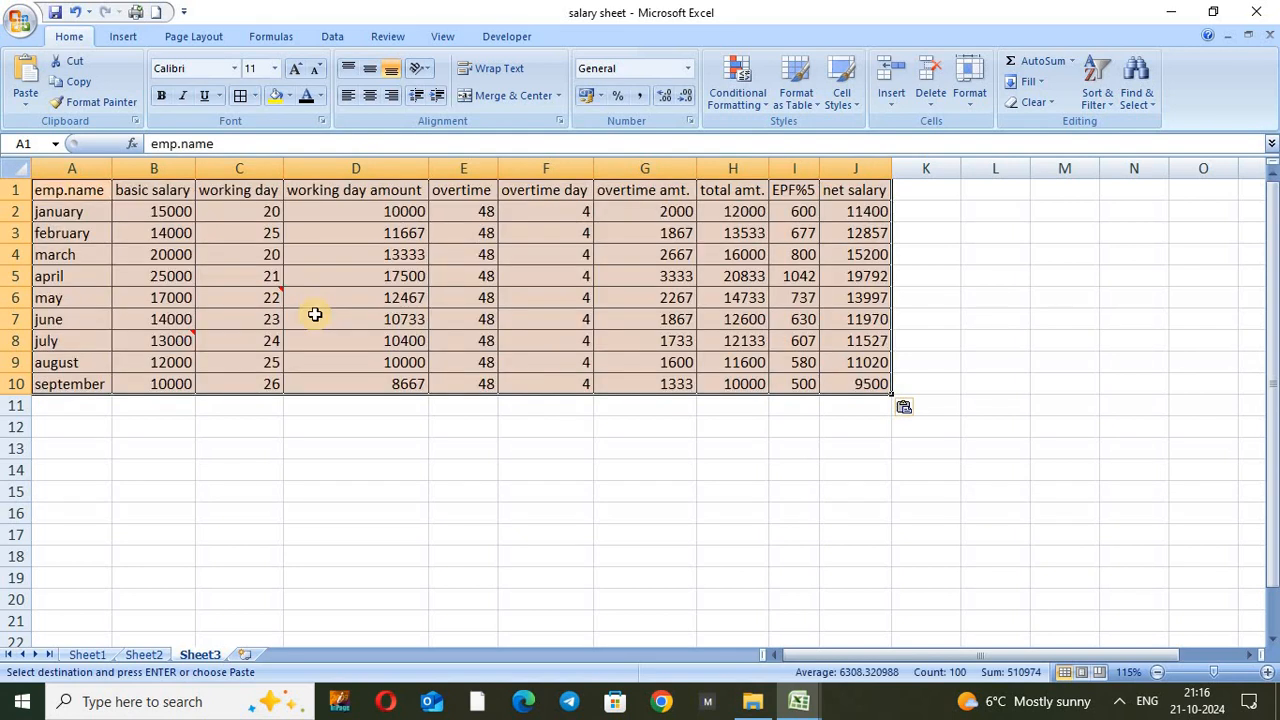
pyautogui.click(197, 169)
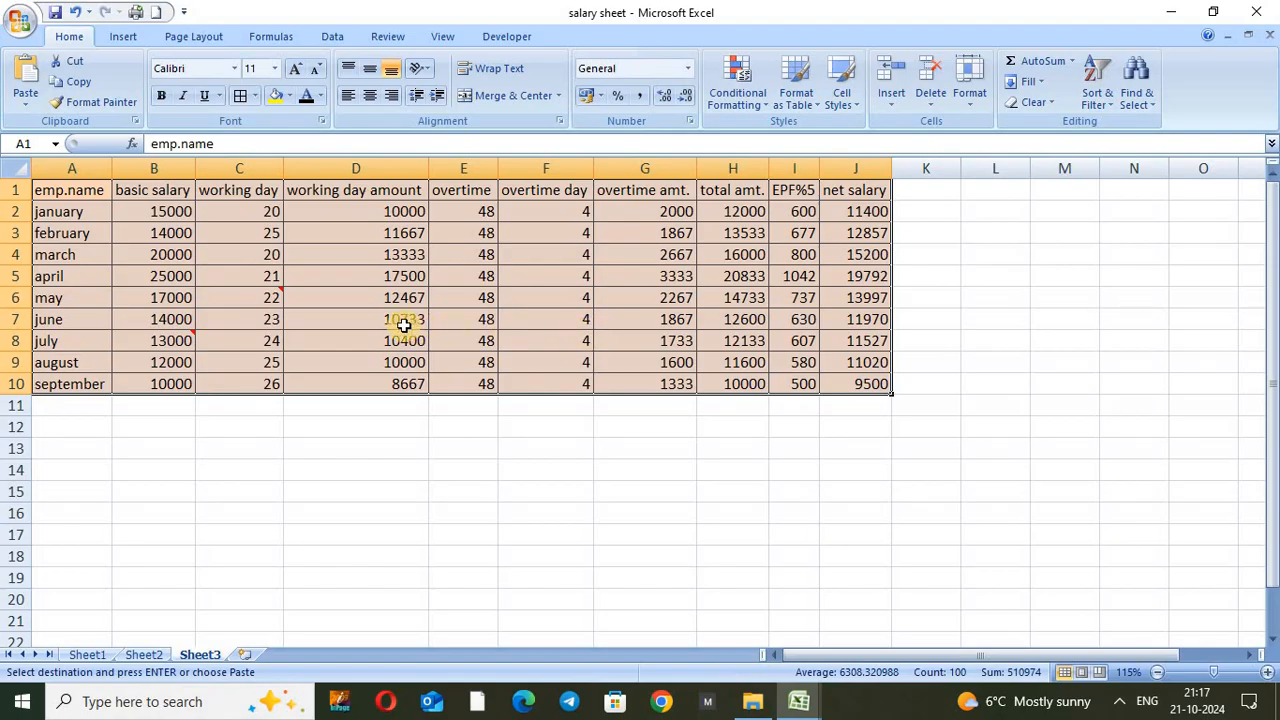
pyautogui.hotkey('ctrl', 'z')
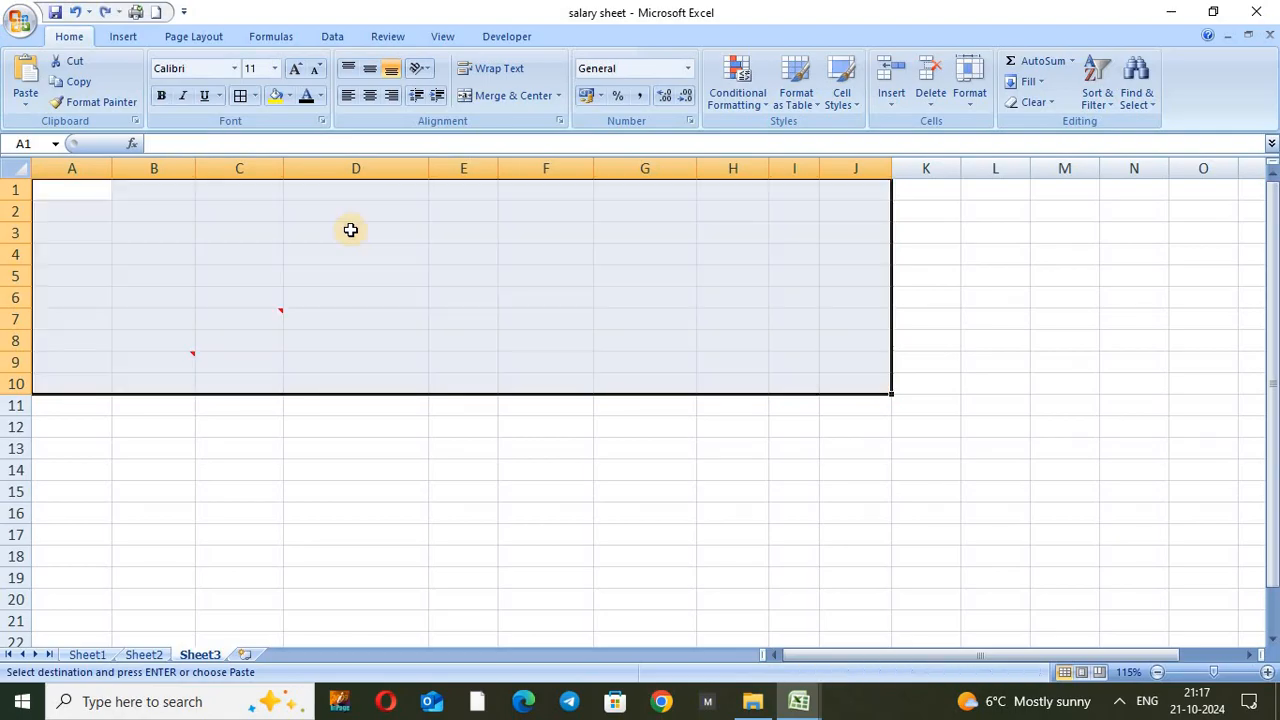
pyautogui.click(28, 112)
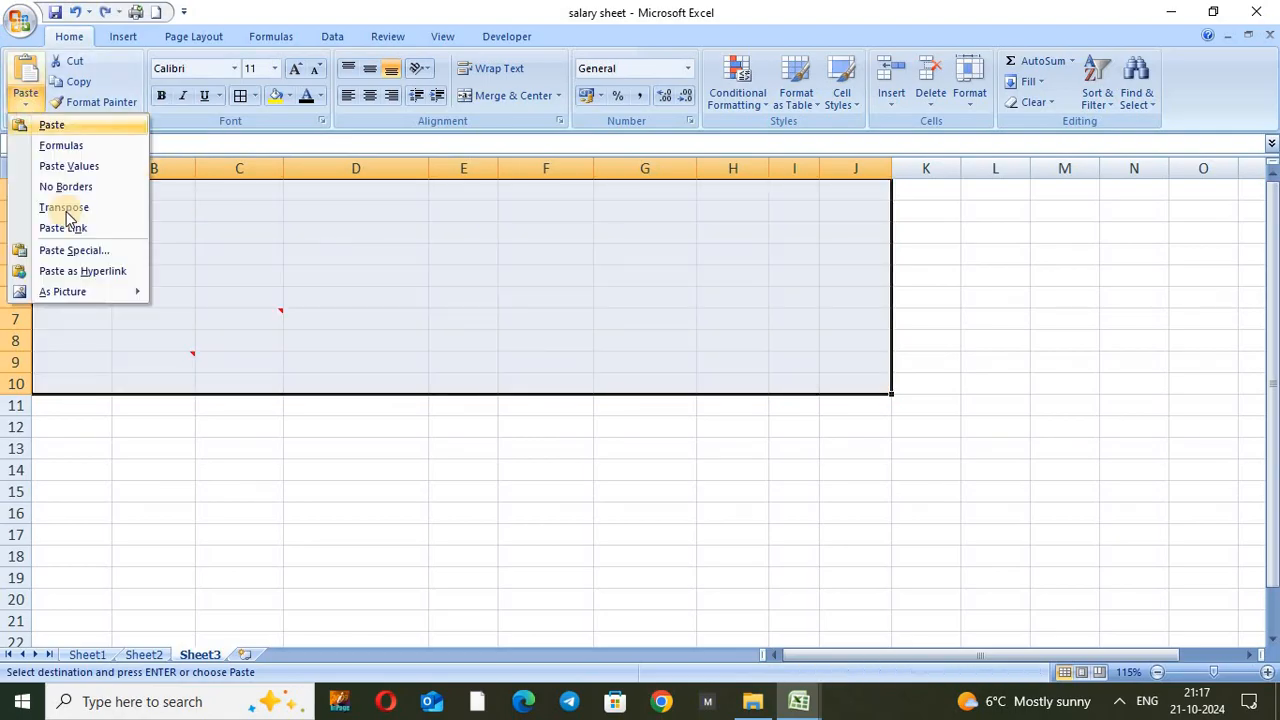
pyautogui.click(75, 251)
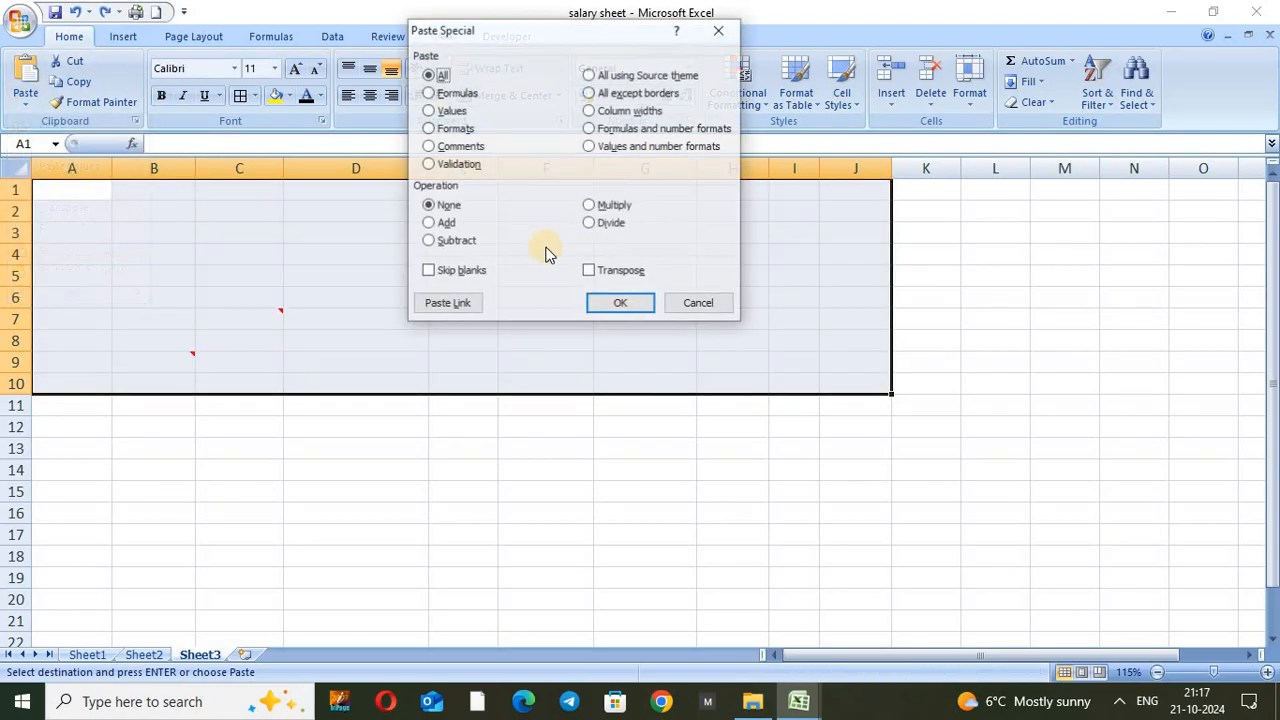
pyautogui.click(615, 130)
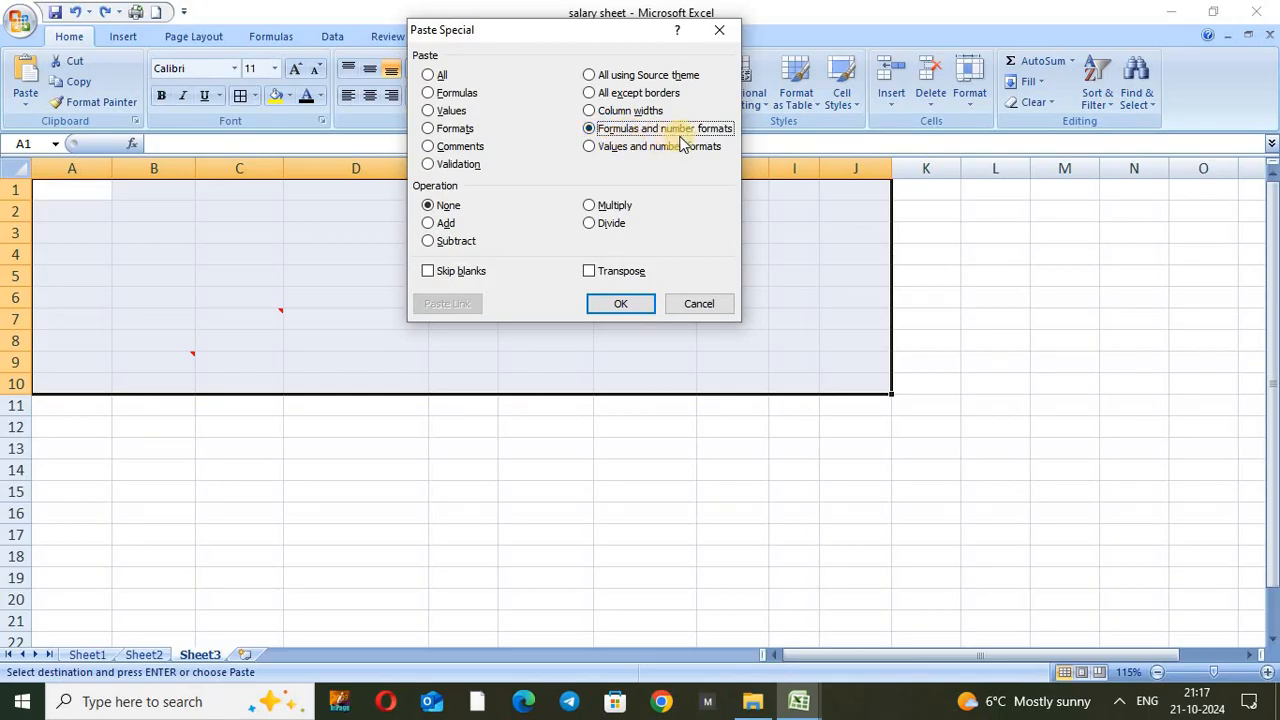
pyautogui.click(696, 304)
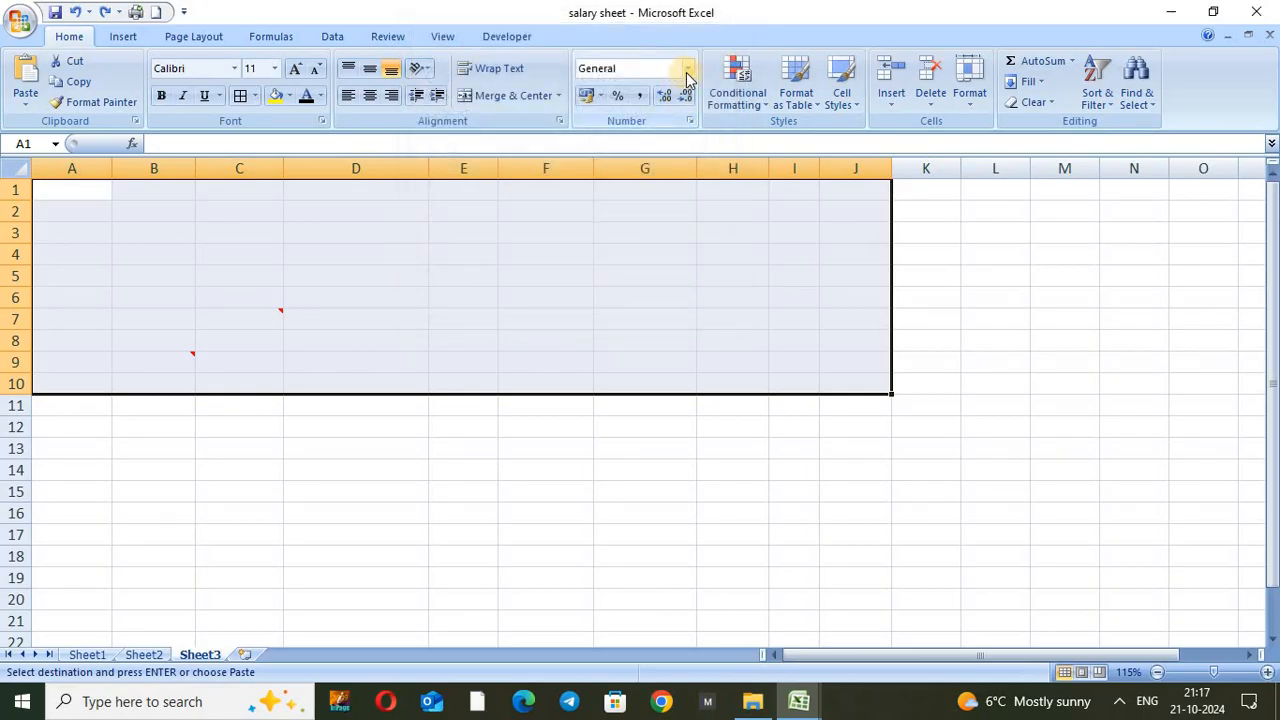
# Step: Review the overtime amounts in G2:G10 on Sheet2, and format the basic salary values in B2:B10 as Currency
pyautogui.click(143, 654)
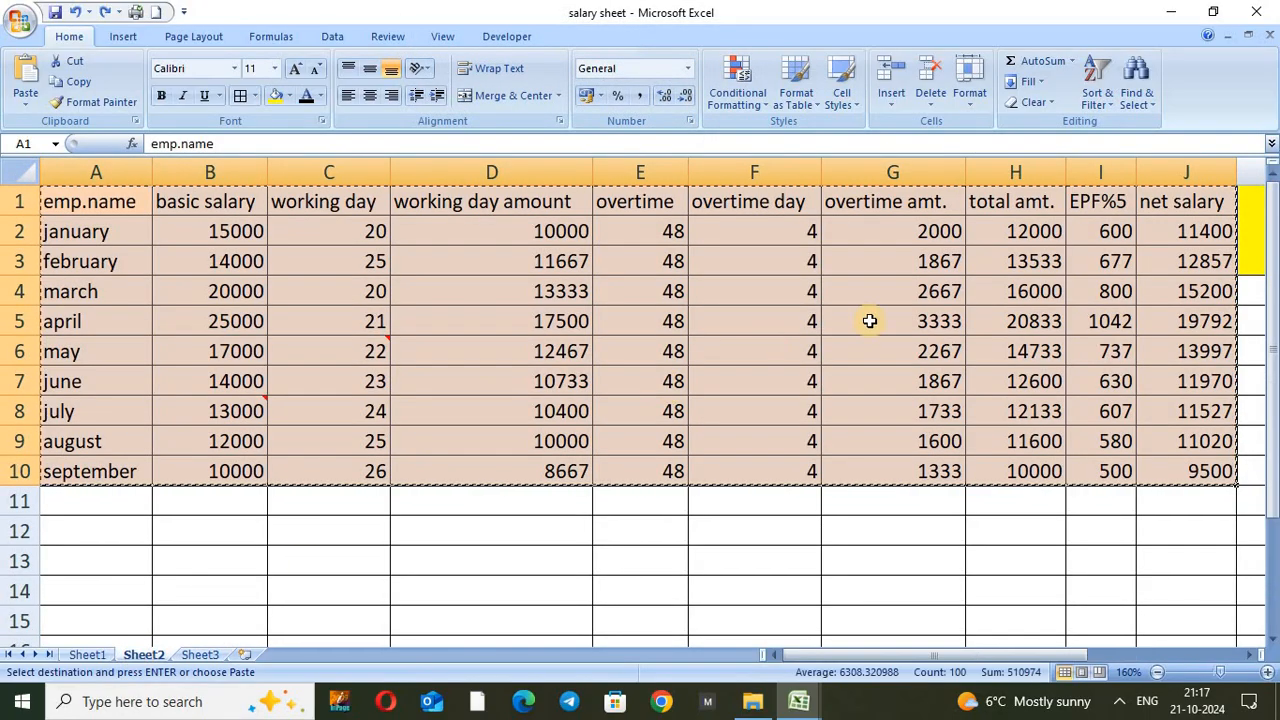
pyautogui.click(784, 360)
pyautogui.doubleClick(778, 531)
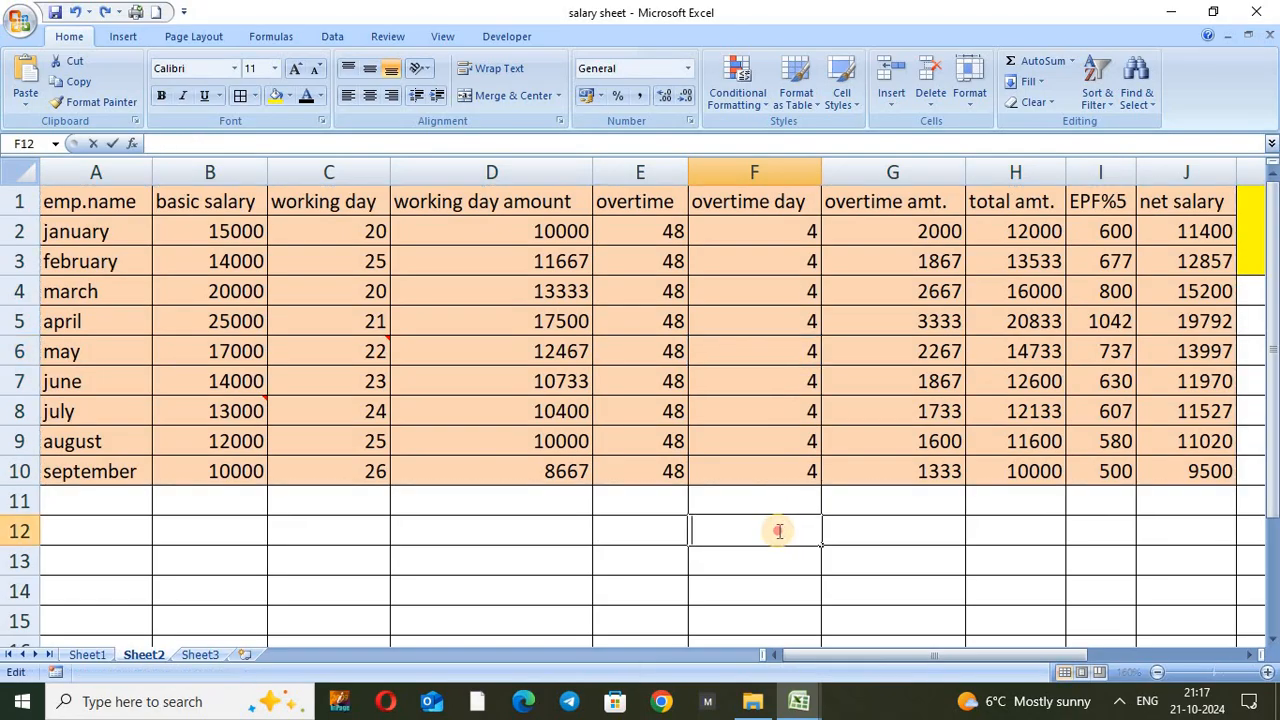
pyautogui.click(949, 531)
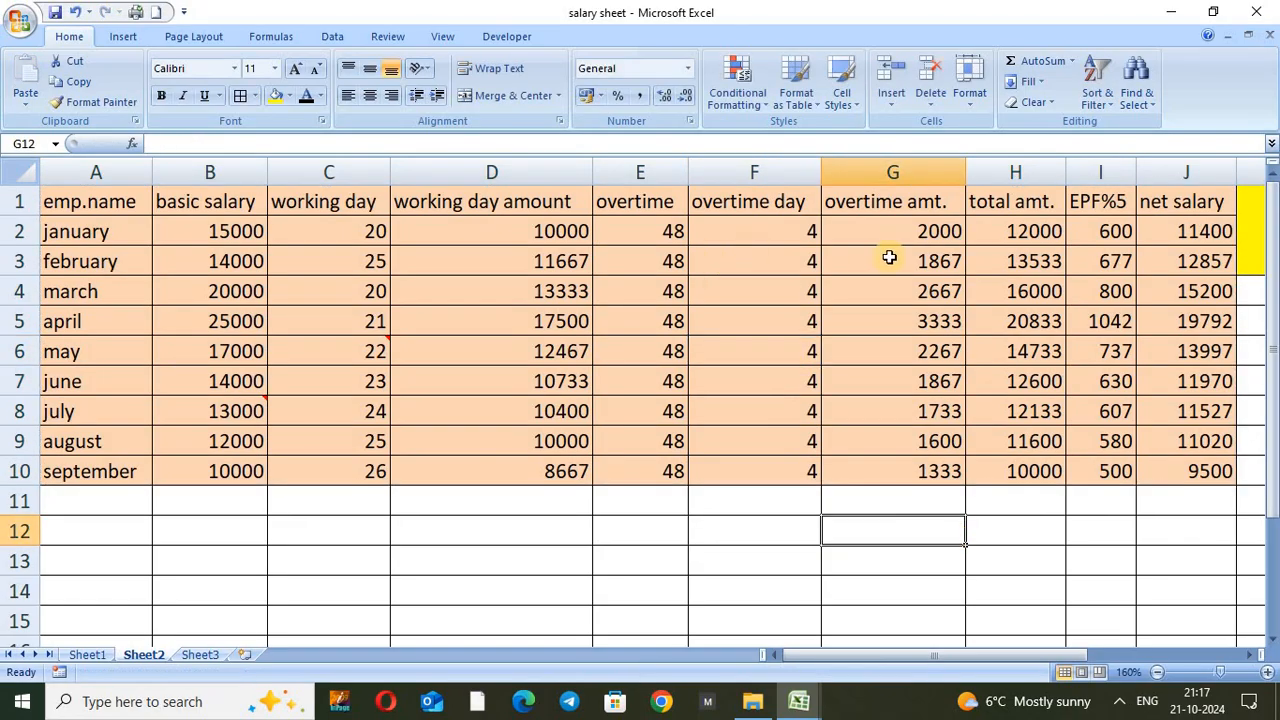
pyautogui.moveTo(893, 238); pyautogui.dragTo(891, 471)
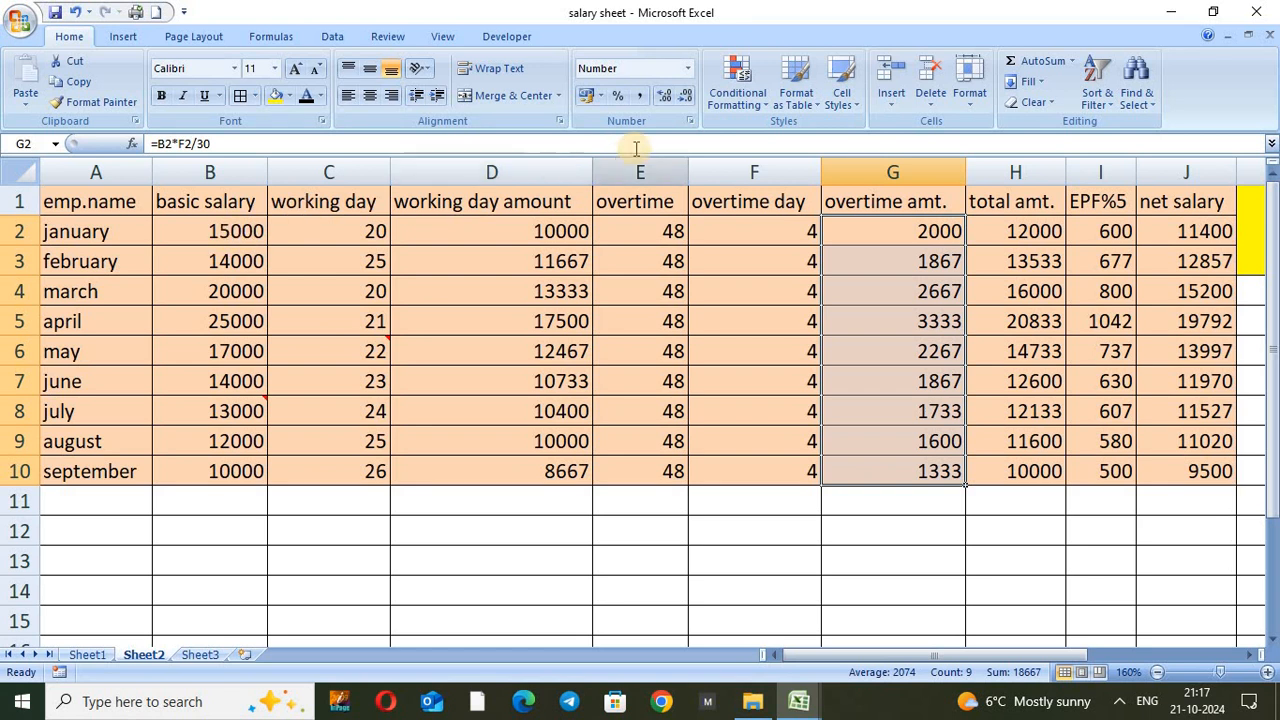
pyautogui.moveTo(220, 222); pyautogui.dragTo(218, 468)
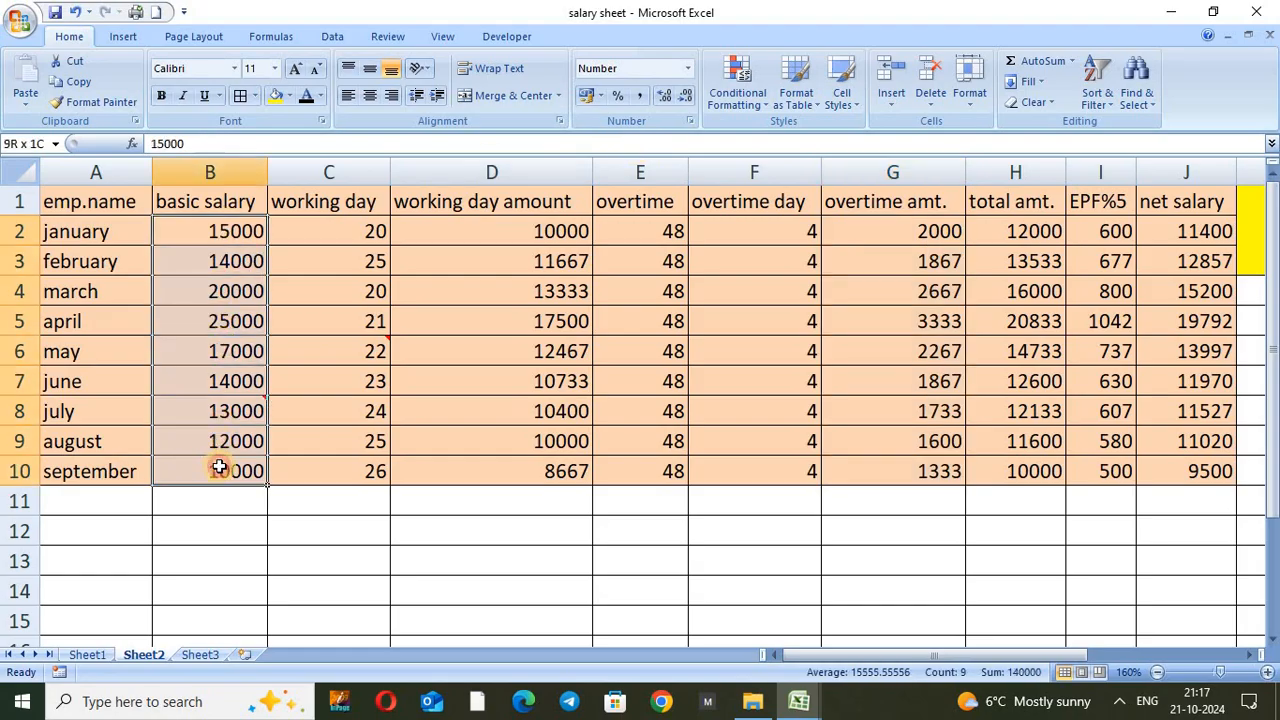
pyautogui.click(689, 70)
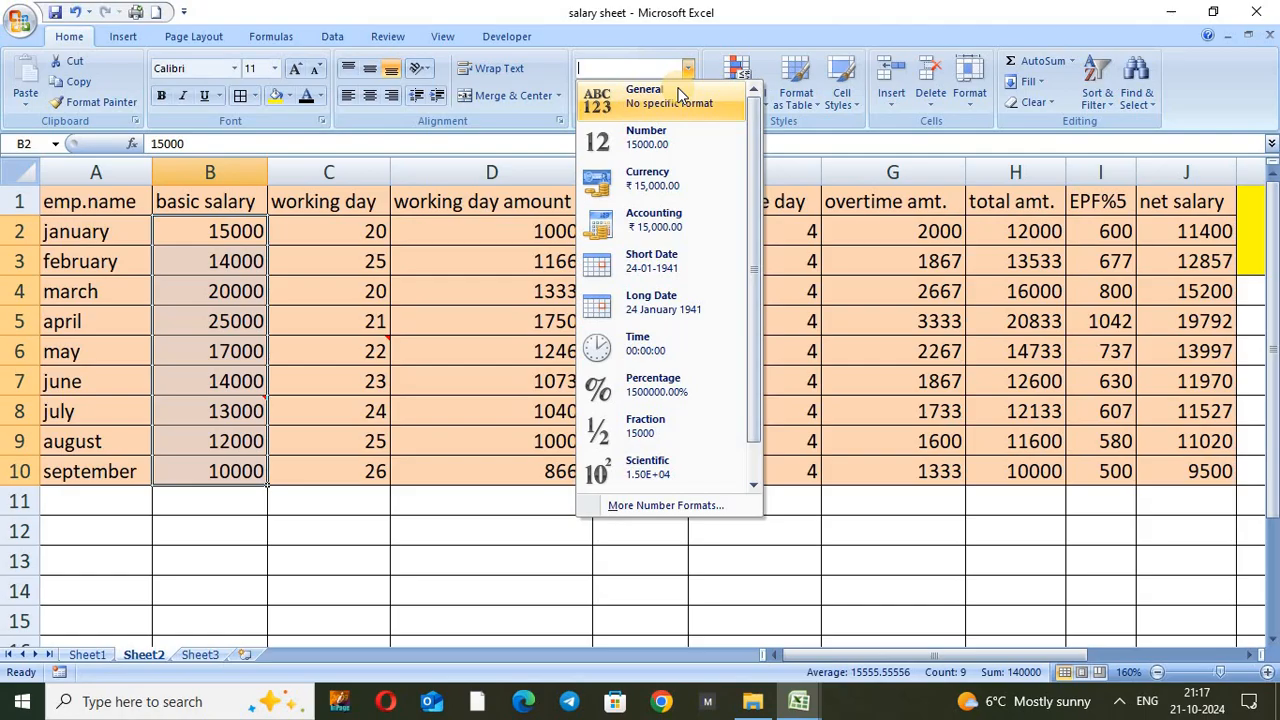
pyautogui.click(635, 177)
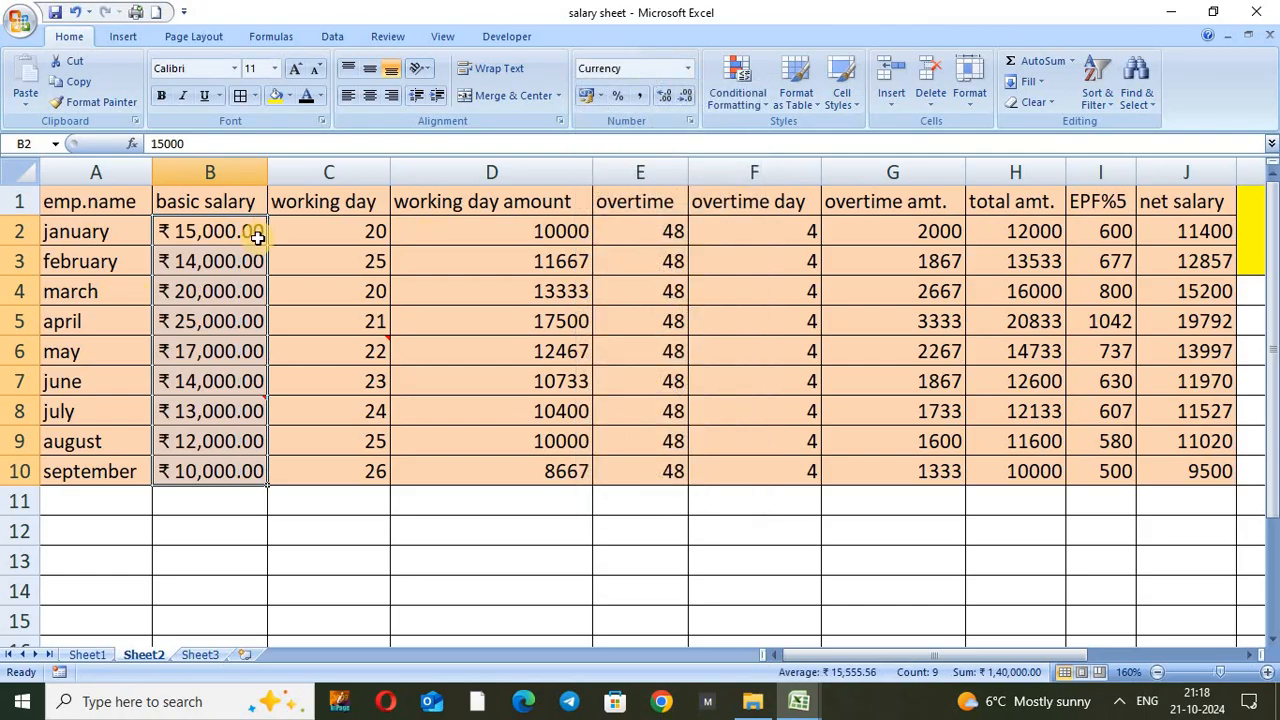
pyautogui.click(172, 232)
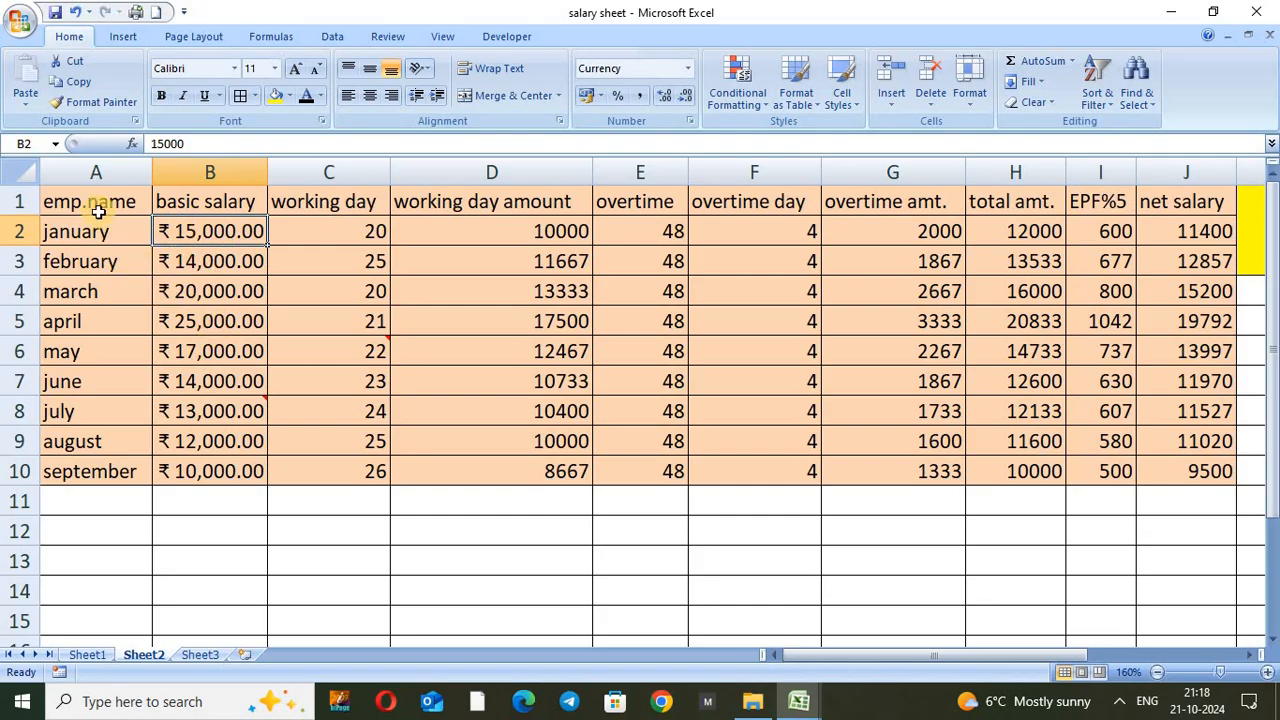
# Step: Copy Sheet2's table A1:J10, paste it at A2 of Sheet3 as Formulas and number formats, and autofit column B
pyautogui.moveTo(97, 201); pyautogui.dragTo(1172, 475)
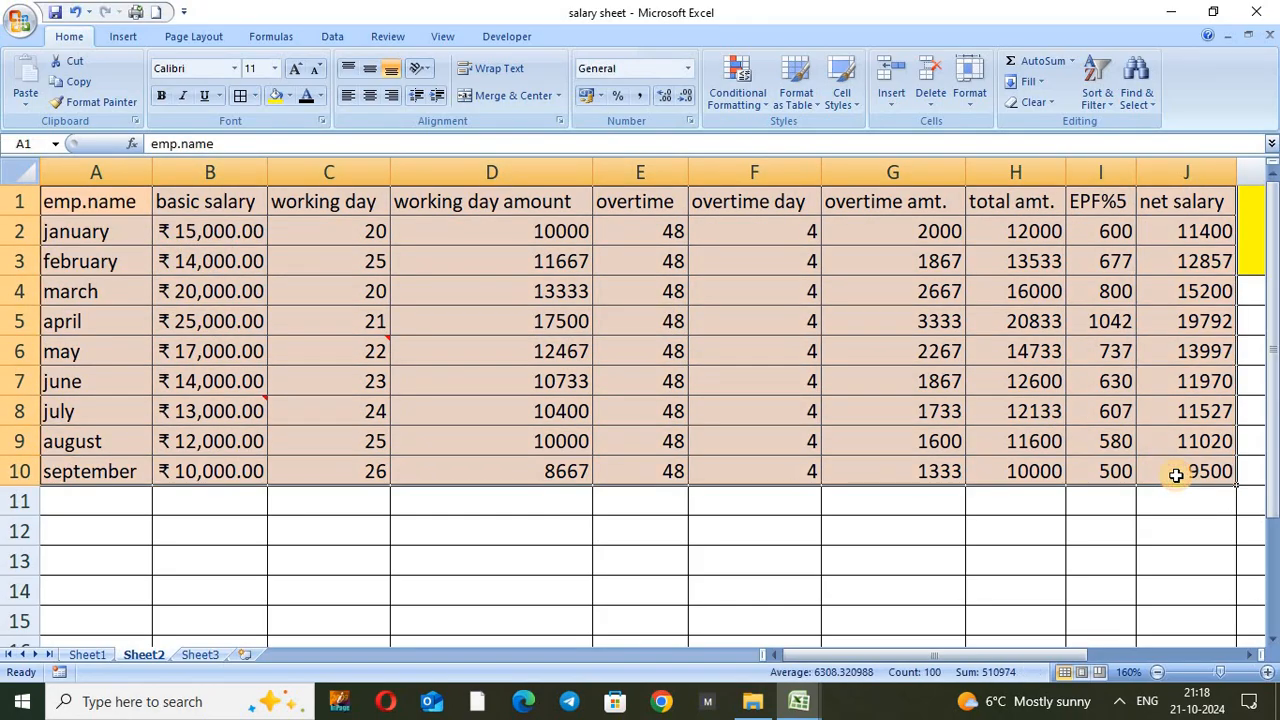
pyautogui.hotkey('ctrl', 'c')
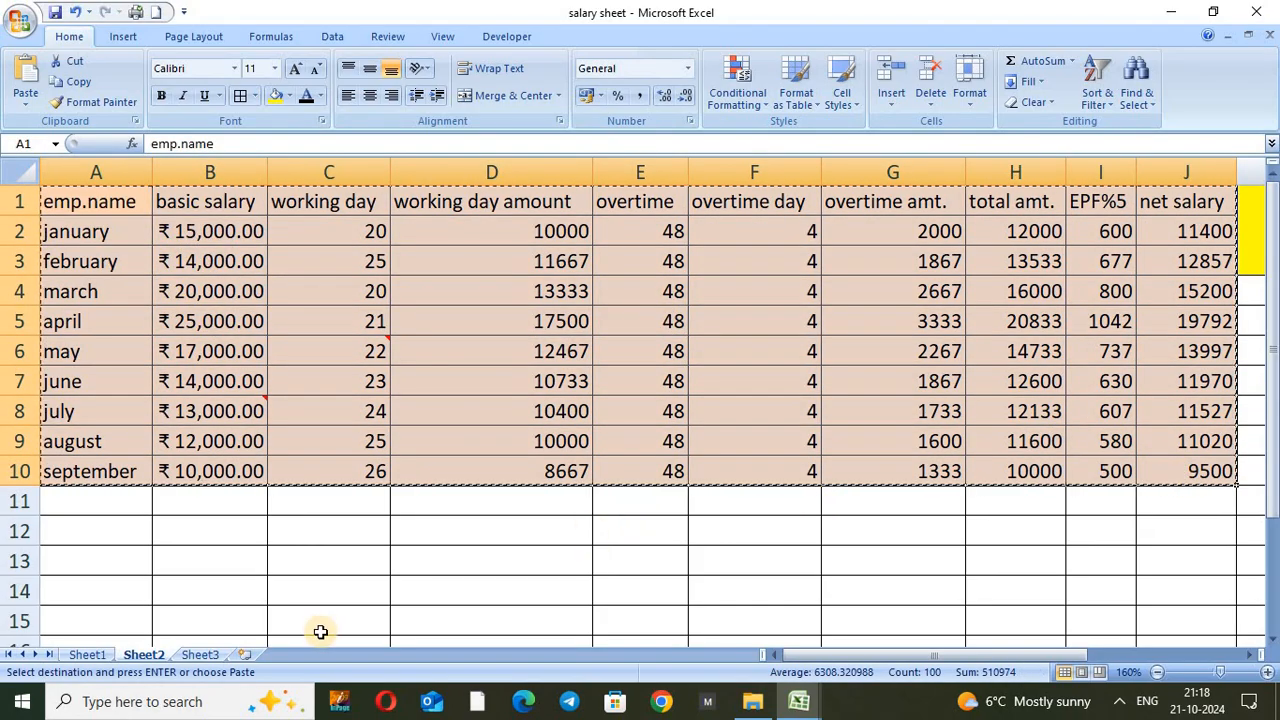
pyautogui.click(200, 656)
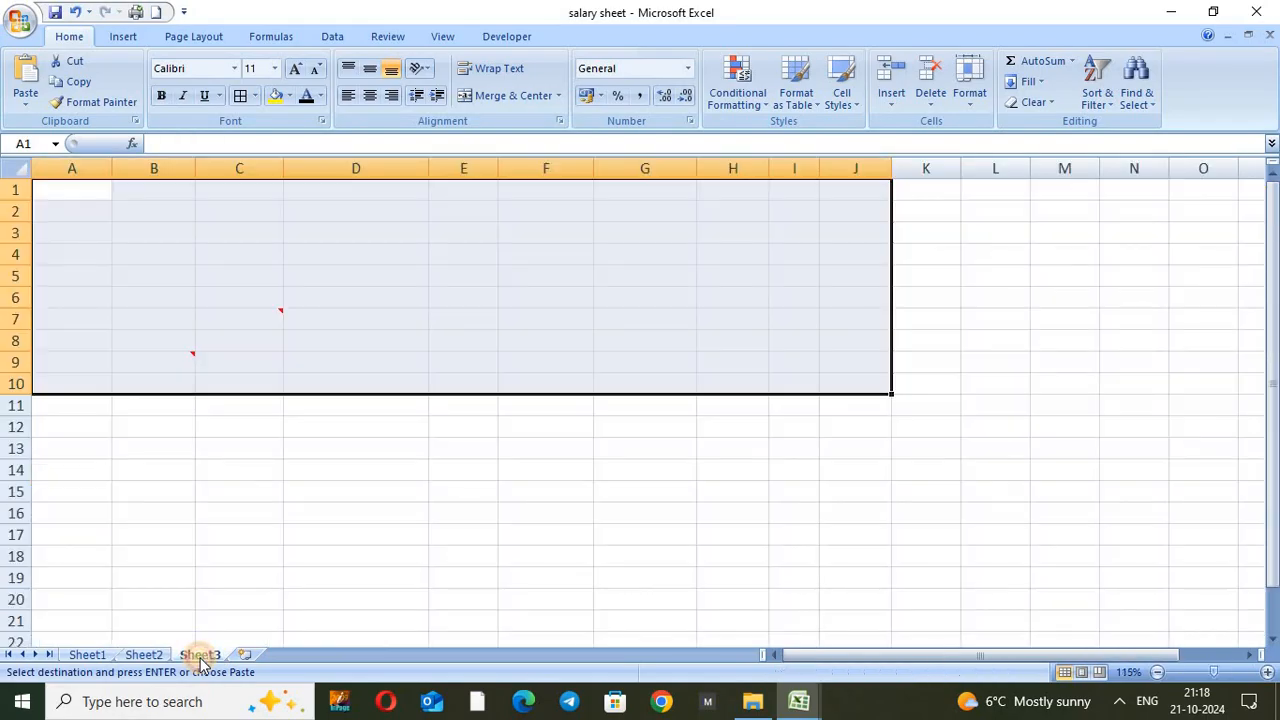
pyautogui.click(86, 202)
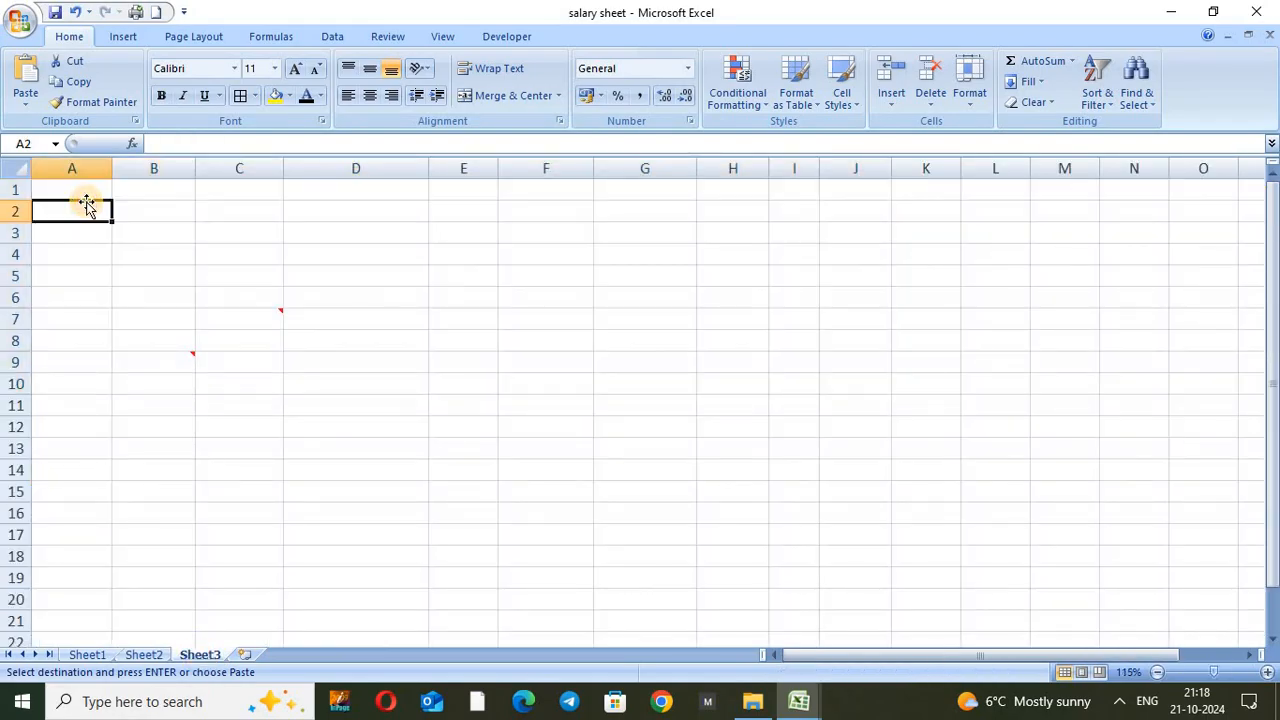
pyautogui.hotkey('alt', 'h')
pyautogui.press('v')
pyautogui.press('s')
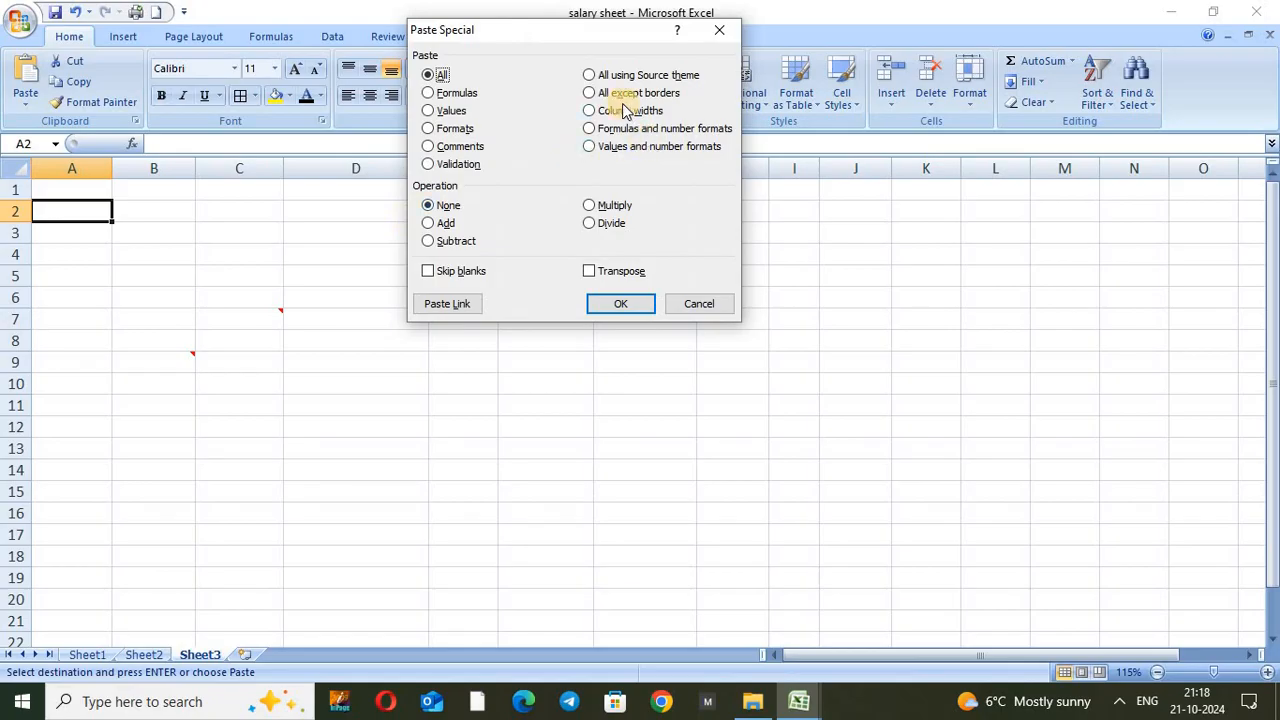
pyautogui.click(609, 128)
pyautogui.click(620, 306)
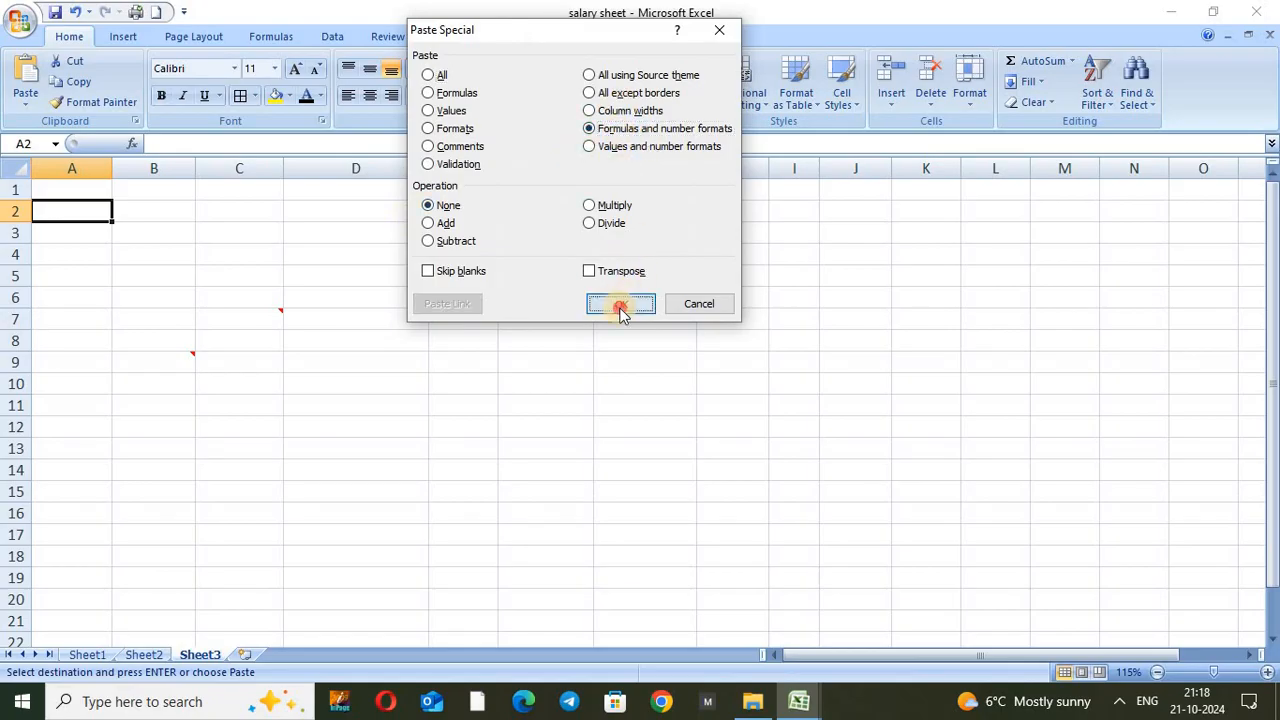
pyautogui.doubleClick(197, 167)
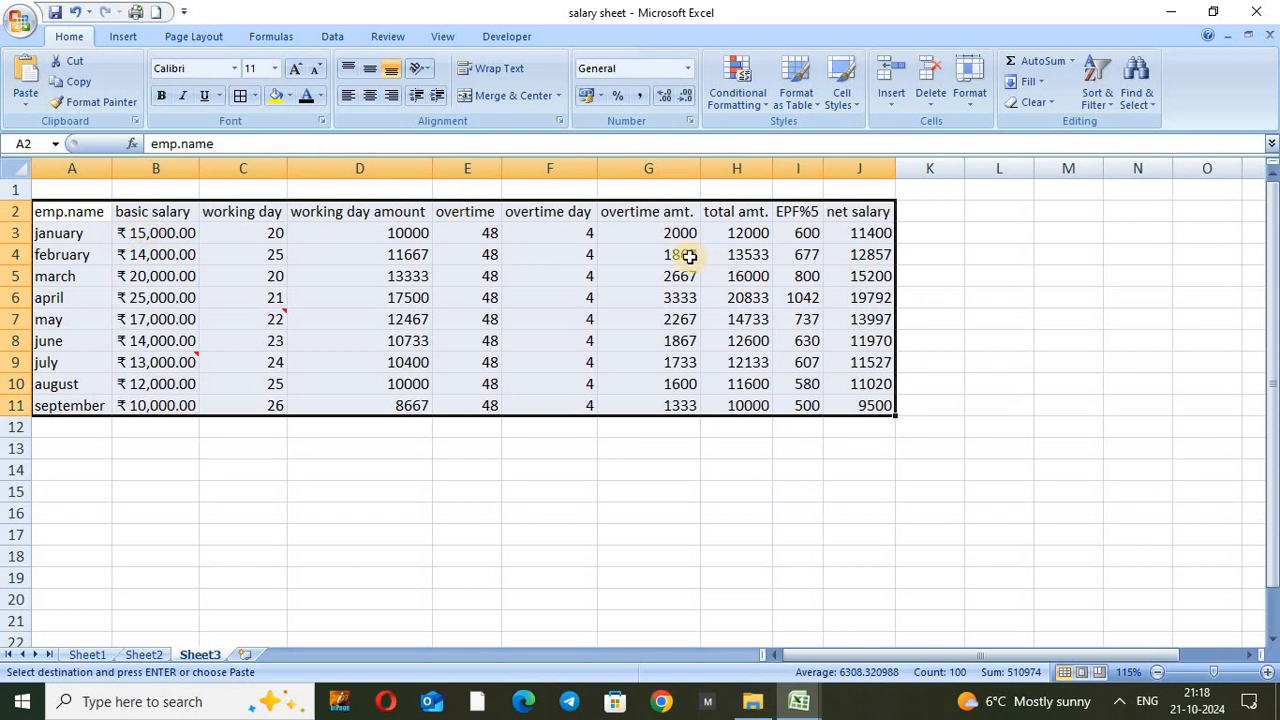
# Step: Inspect the formulas in the january overtime amount and total amount cells, and clear the pasted table A2:J11 on Sheet3
pyautogui.click(635, 232)
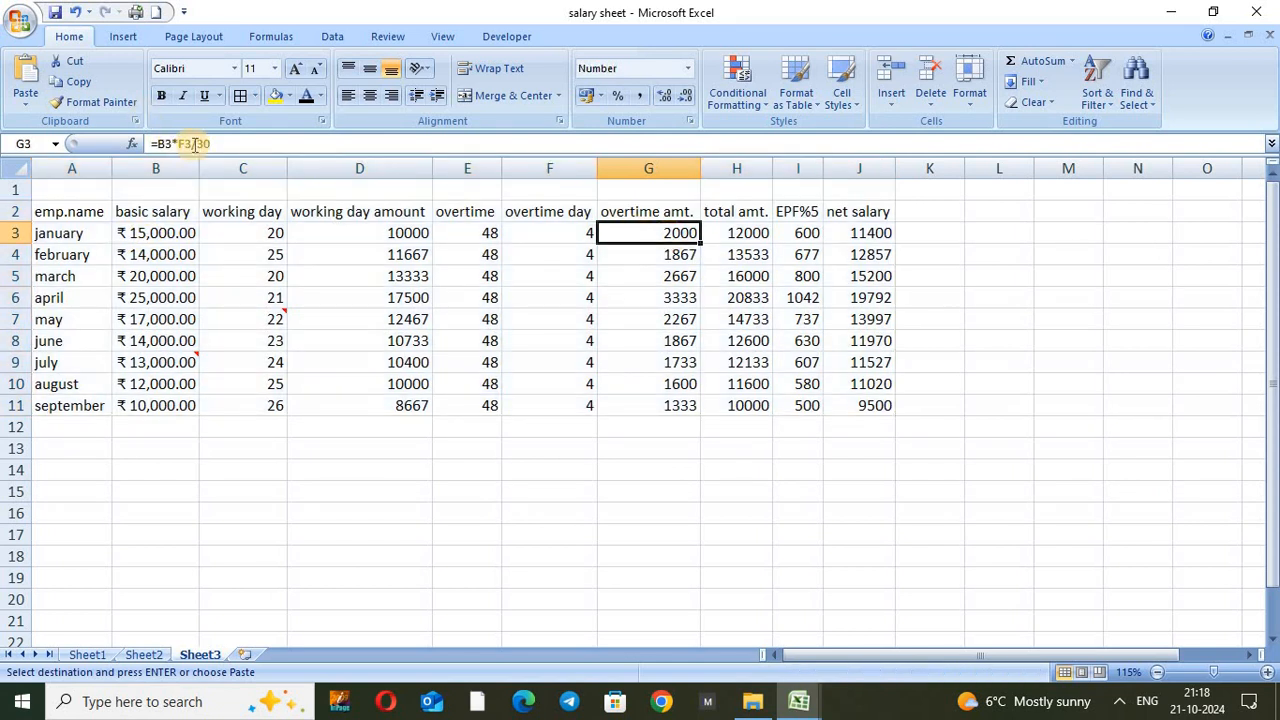
pyautogui.doubleClick(660, 240)
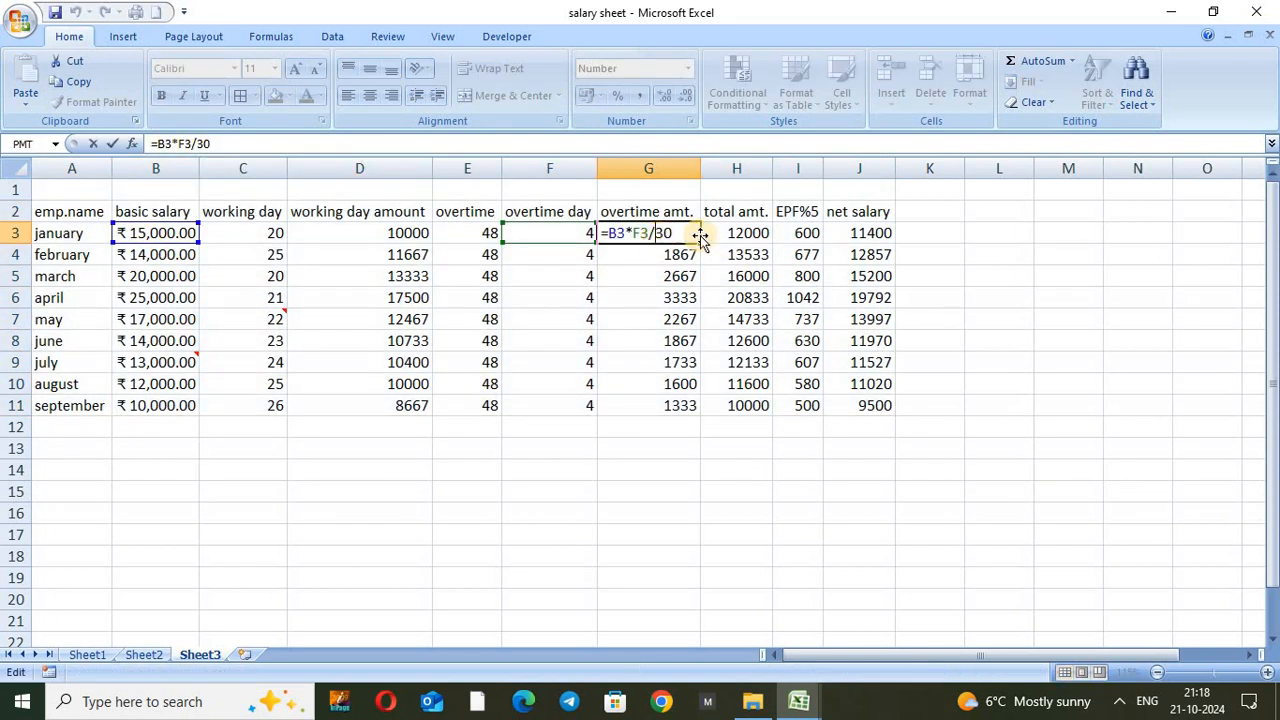
pyautogui.press('Return')
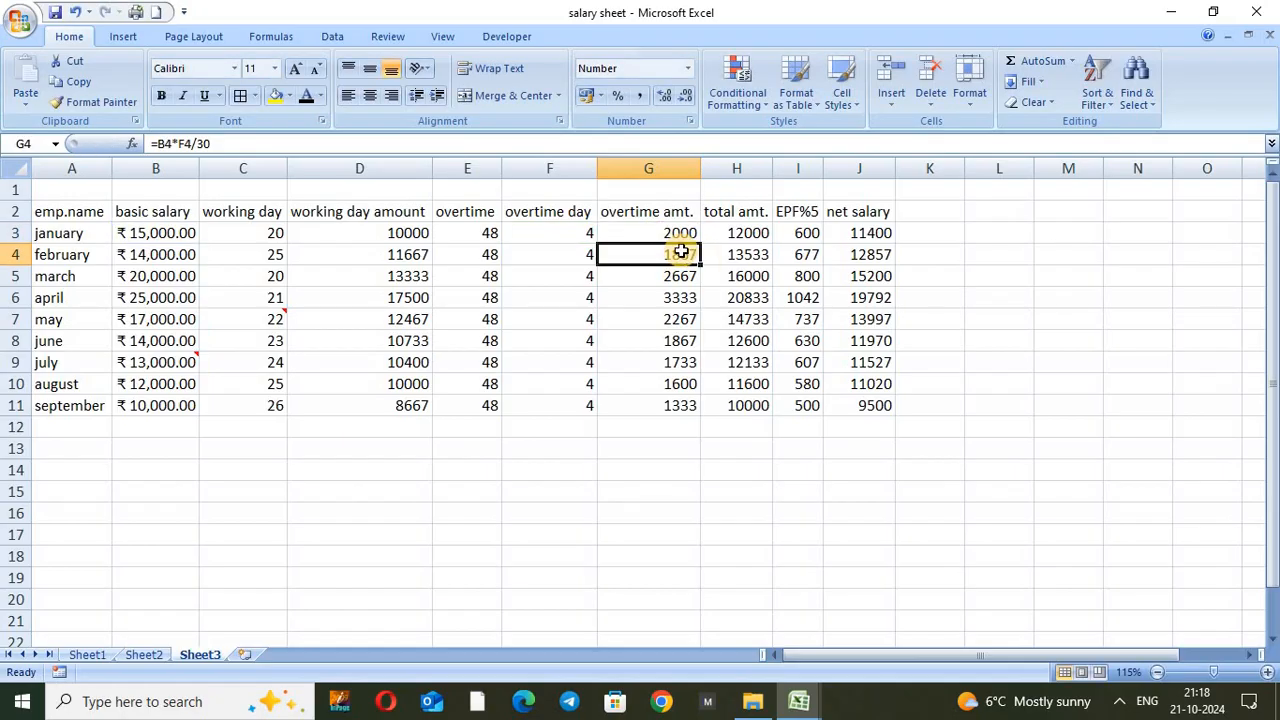
pyautogui.doubleClick(745, 234)
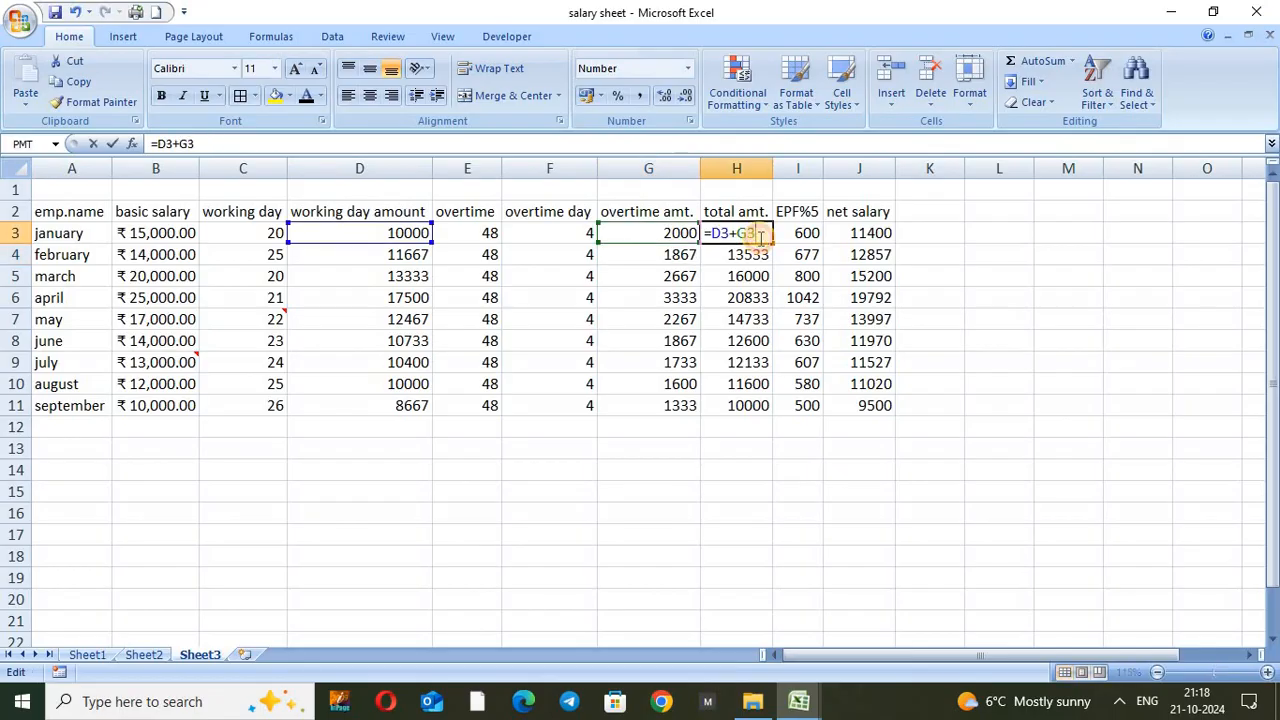
pyautogui.press('Return')
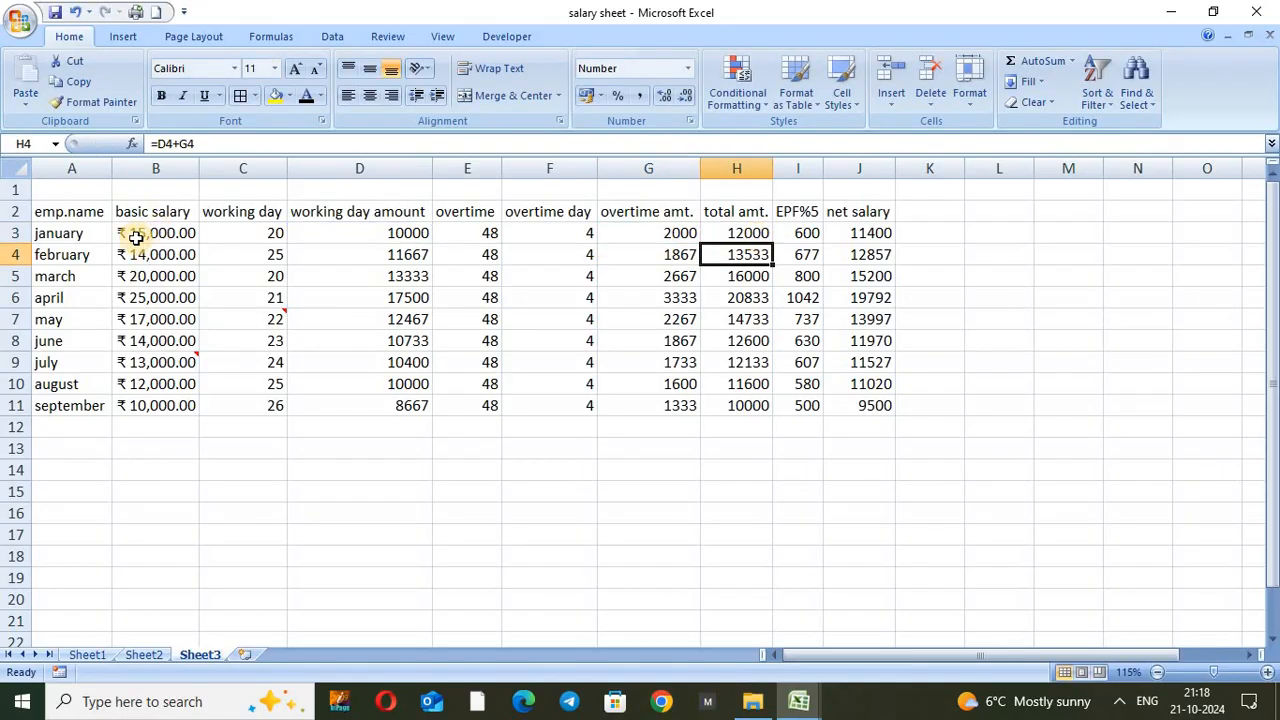
pyautogui.moveTo(91, 214); pyautogui.dragTo(870, 415)
pyautogui.press('Delete')
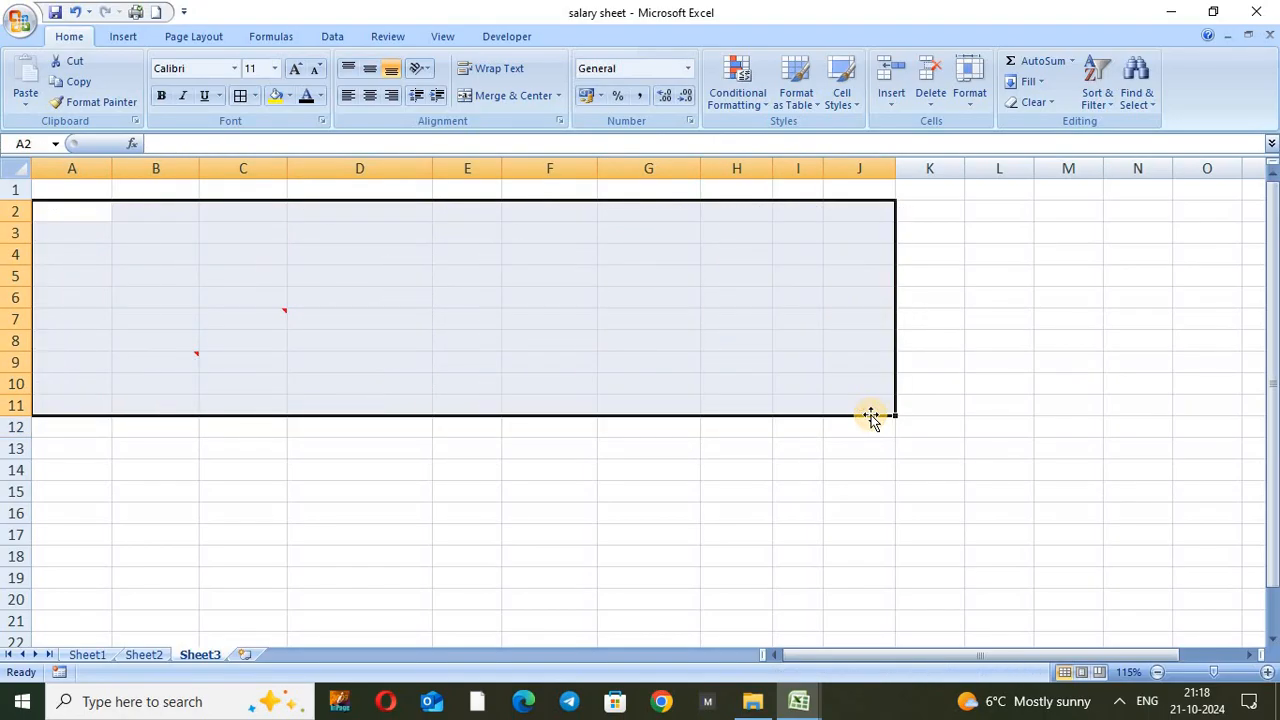
pyautogui.hotkey('alt', 'h')
pyautogui.press('v')
pyautogui.press('Escape')
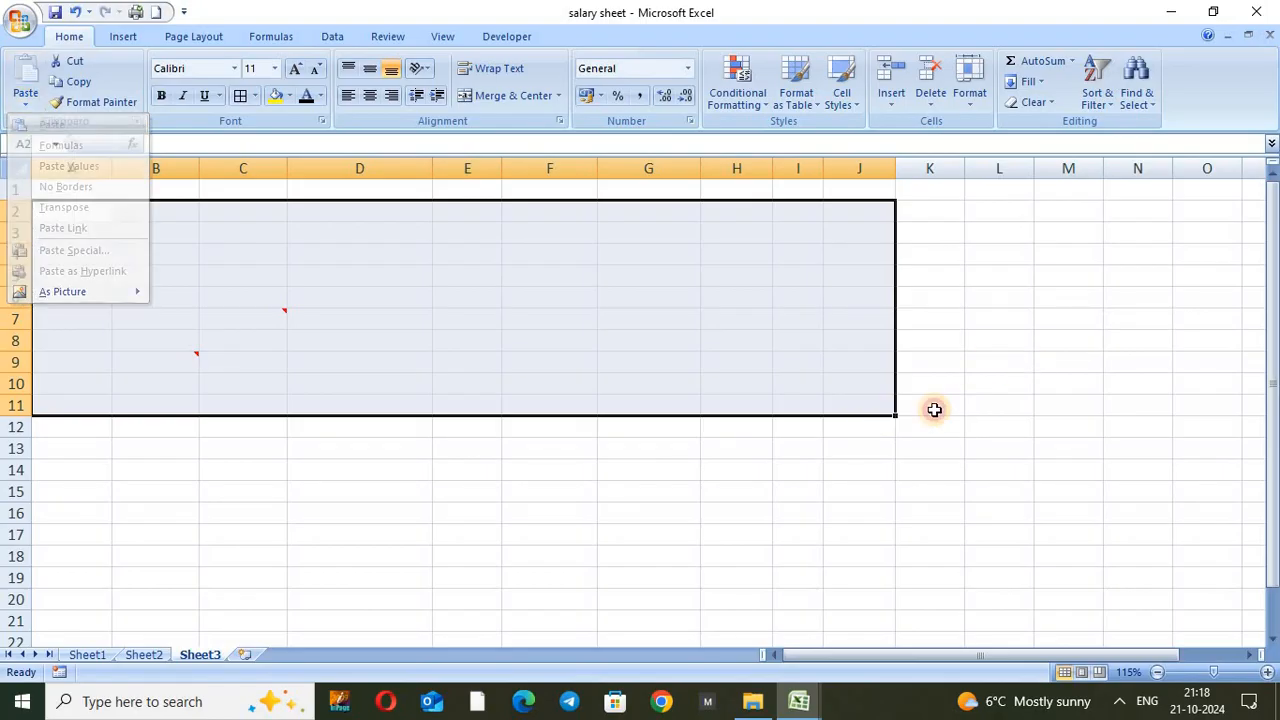
# Step: Copy the Sheet2 table again and review the Paste Special options for A1 of Sheet3 without pasting
pyautogui.click(143, 655)
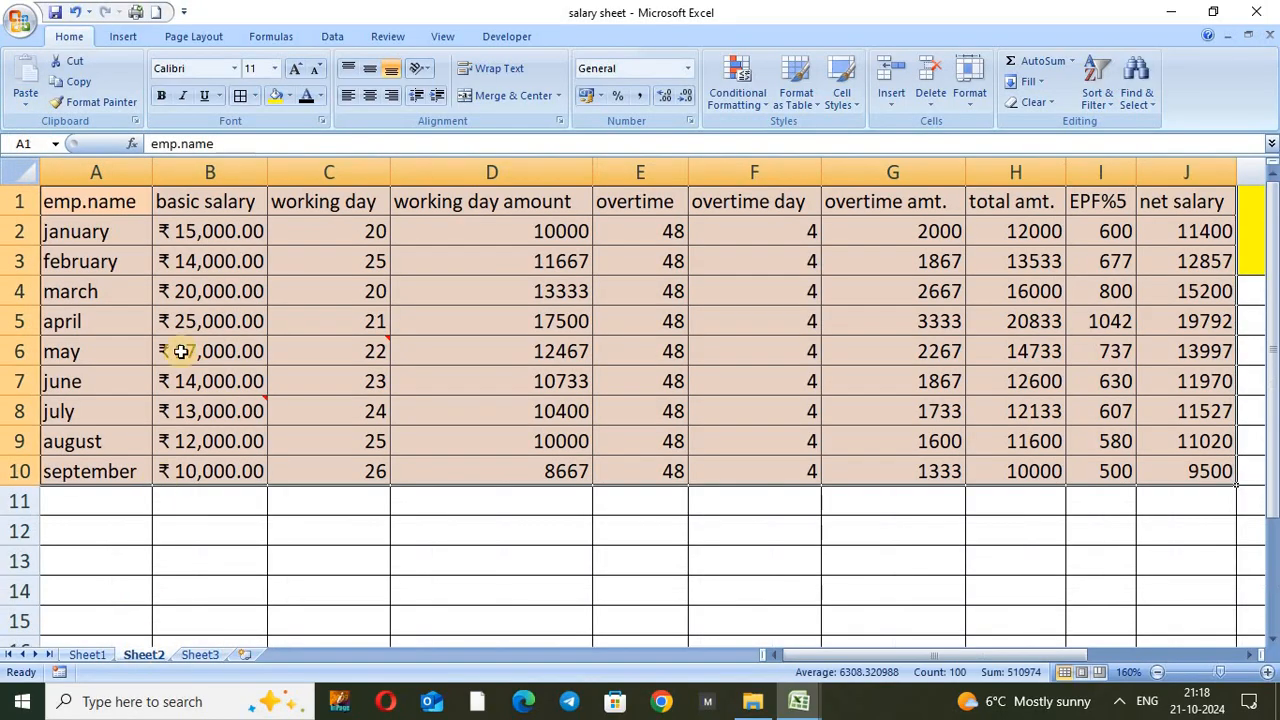
pyautogui.hotkey('ctrl', 'c')
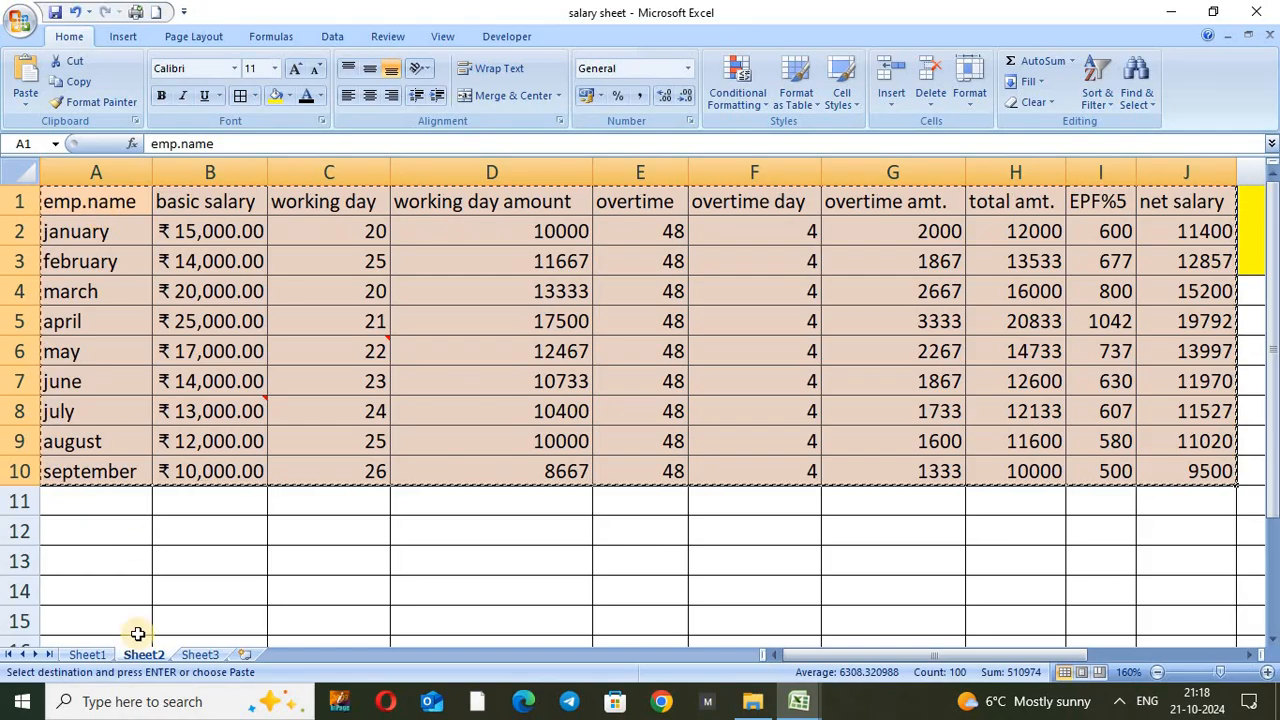
pyautogui.click(200, 656)
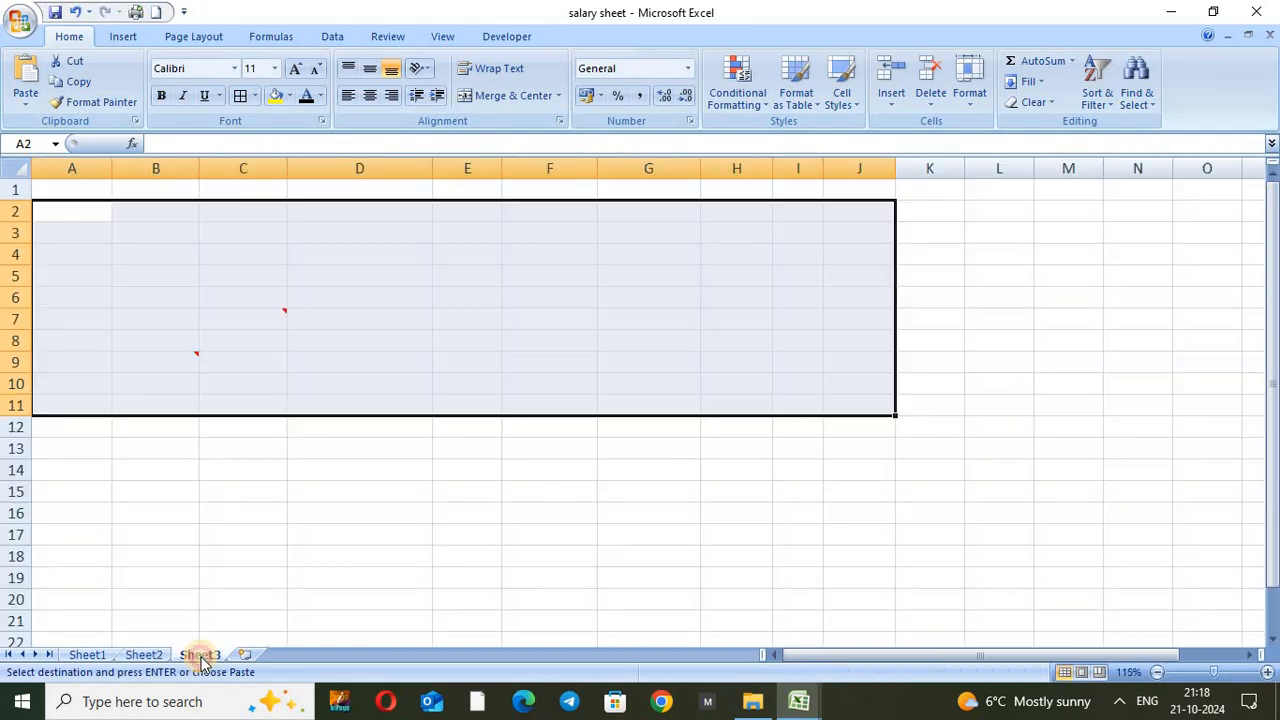
pyautogui.click(77, 187)
pyautogui.hotkey('alt', 'h')
pyautogui.press('v')
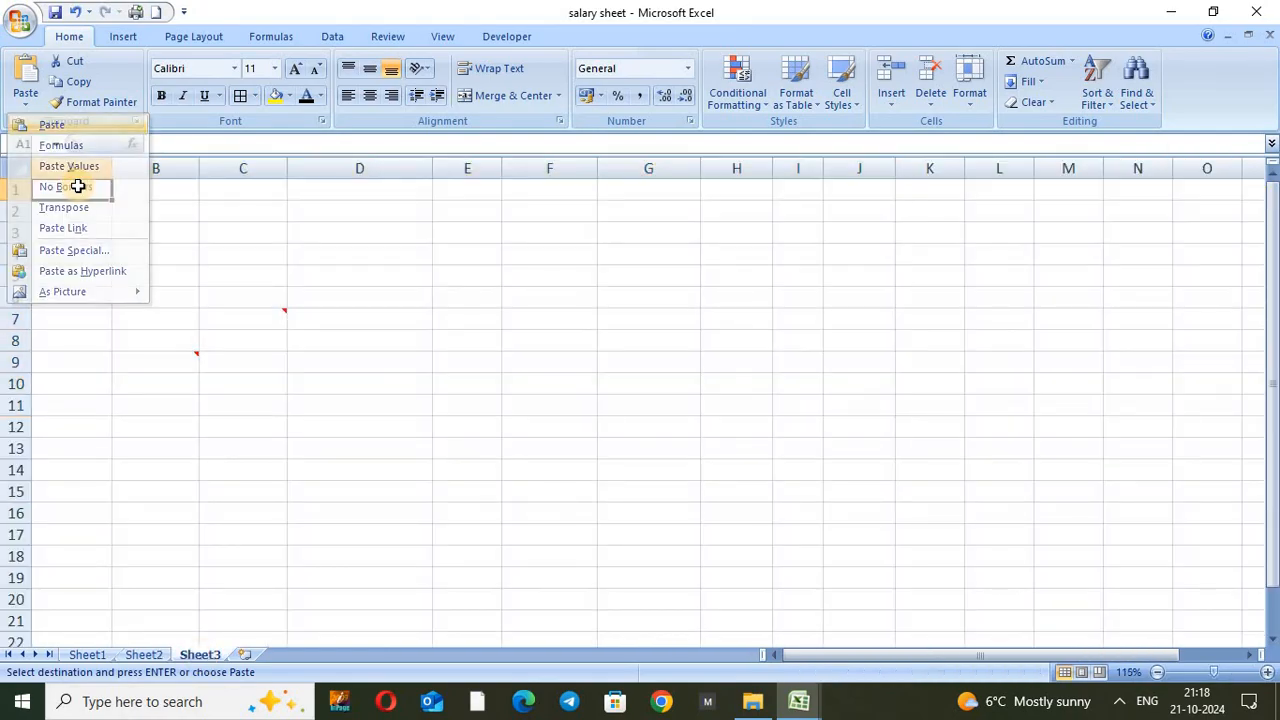
pyautogui.press('s')
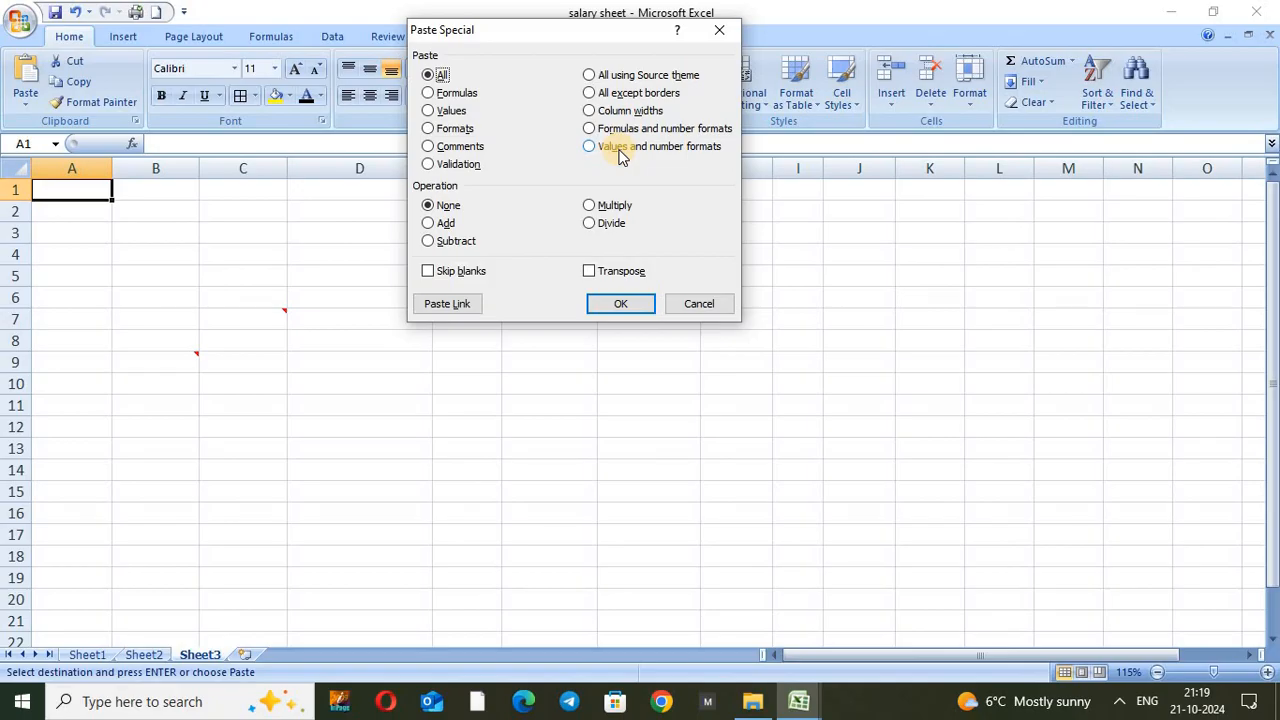
pyautogui.click(676, 300)
# Step: Examine the overtime amount formulas for january and february in G2 and G3 on Sheet2, leaving them unedited
pyautogui.click(143, 655)
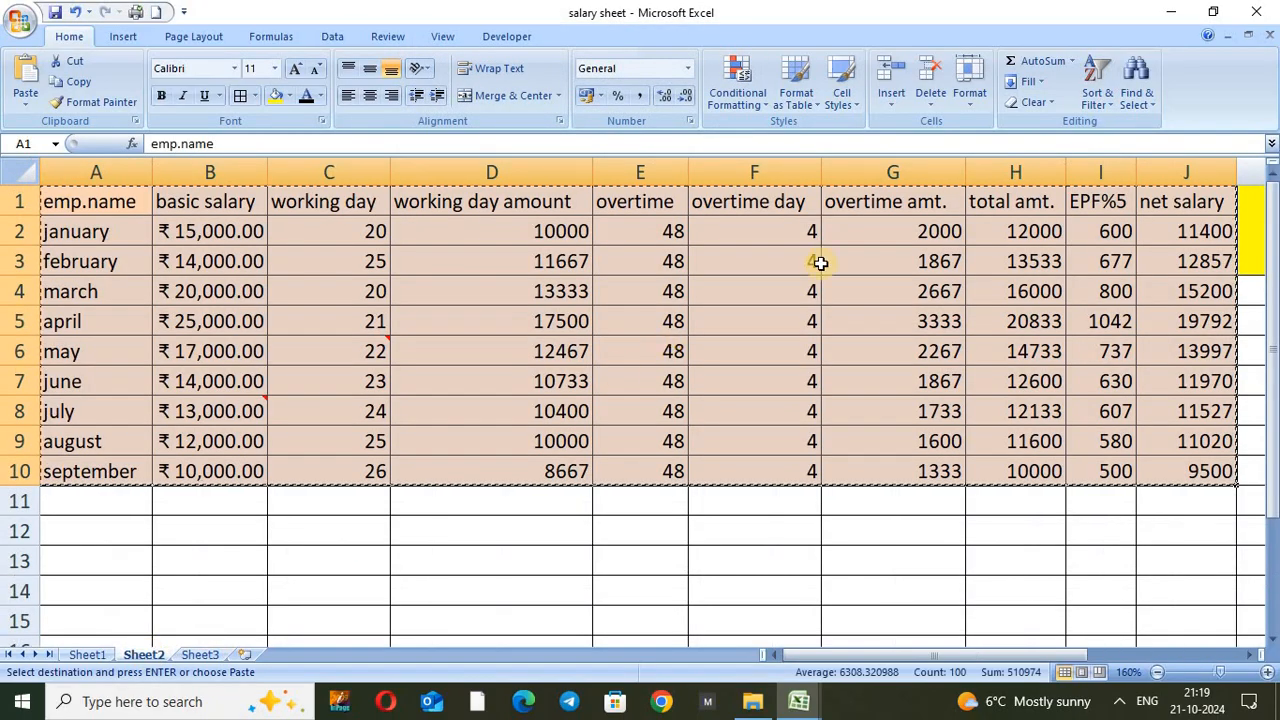
pyautogui.click(903, 233)
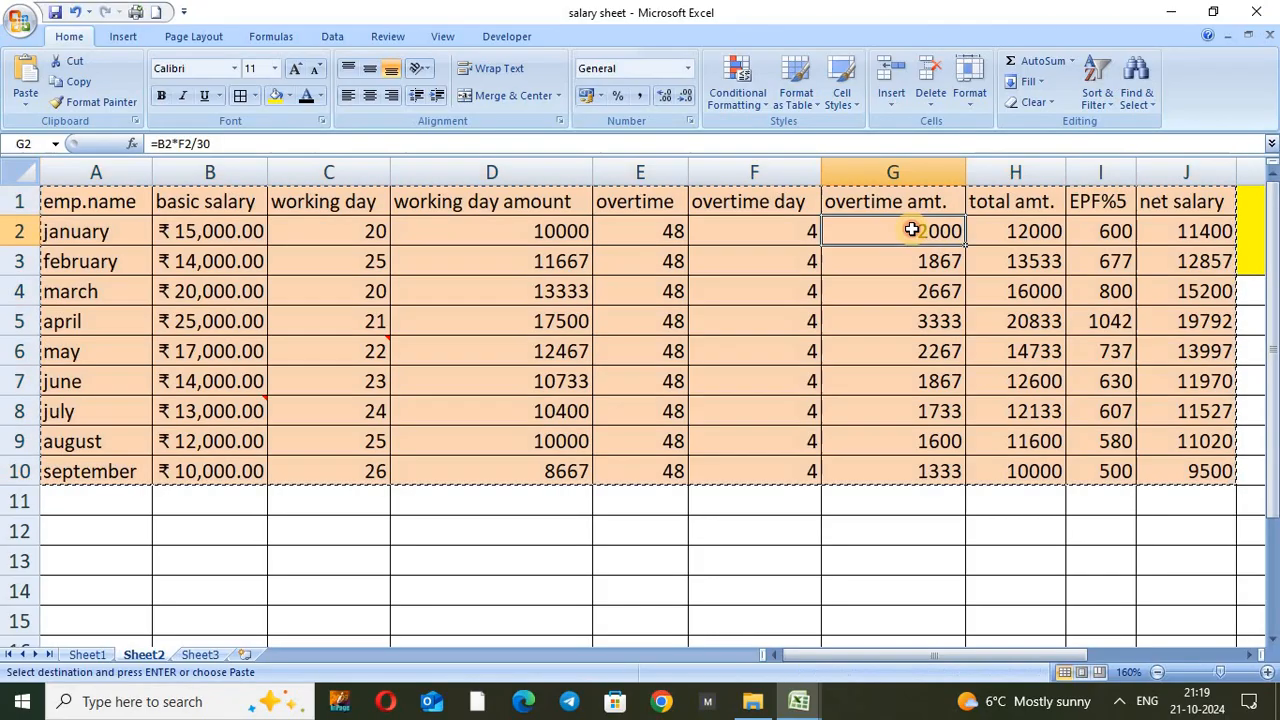
pyautogui.doubleClick(910, 231)
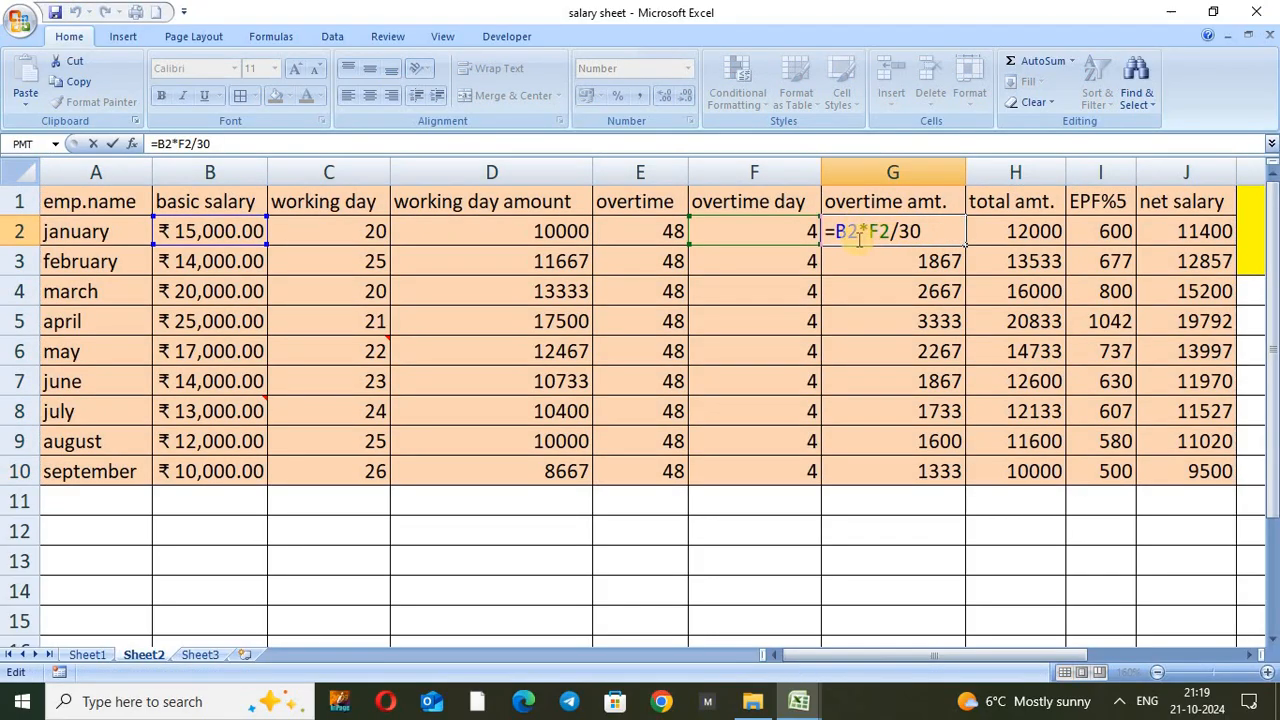
pyautogui.click(876, 265)
pyautogui.doubleClick(876, 265)
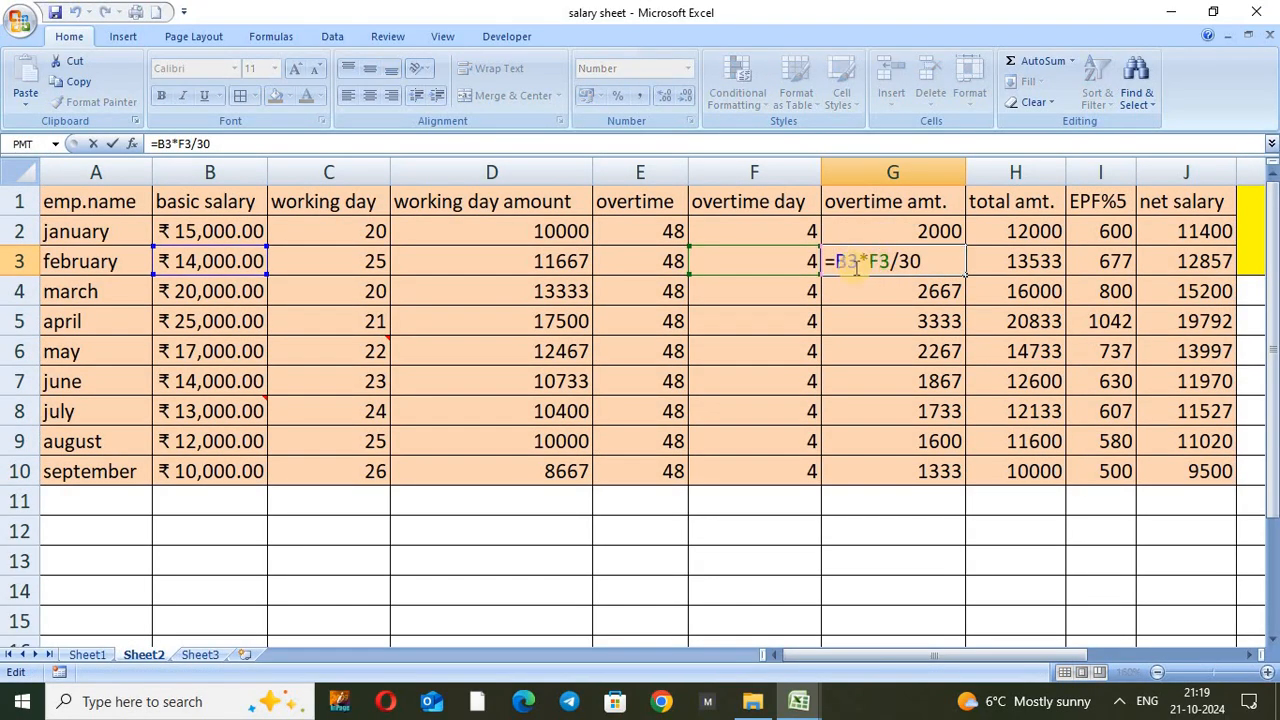
pyautogui.press('Return')
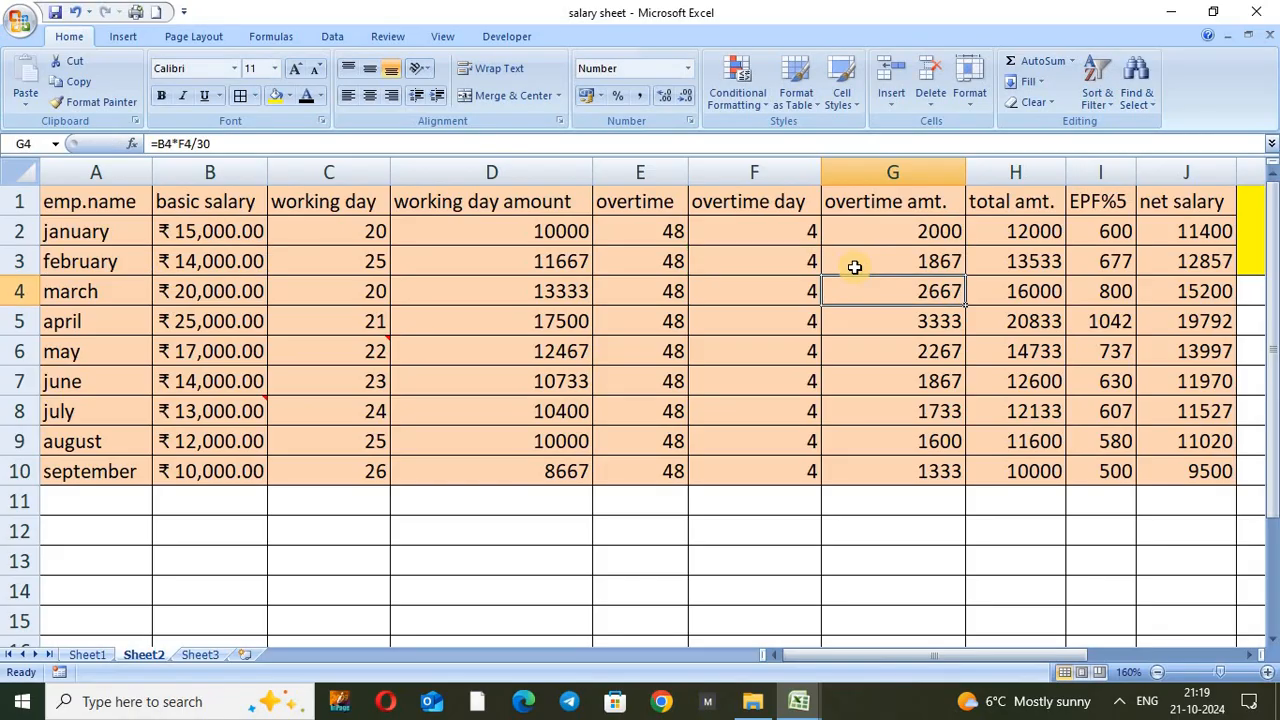
pyautogui.click(912, 231)
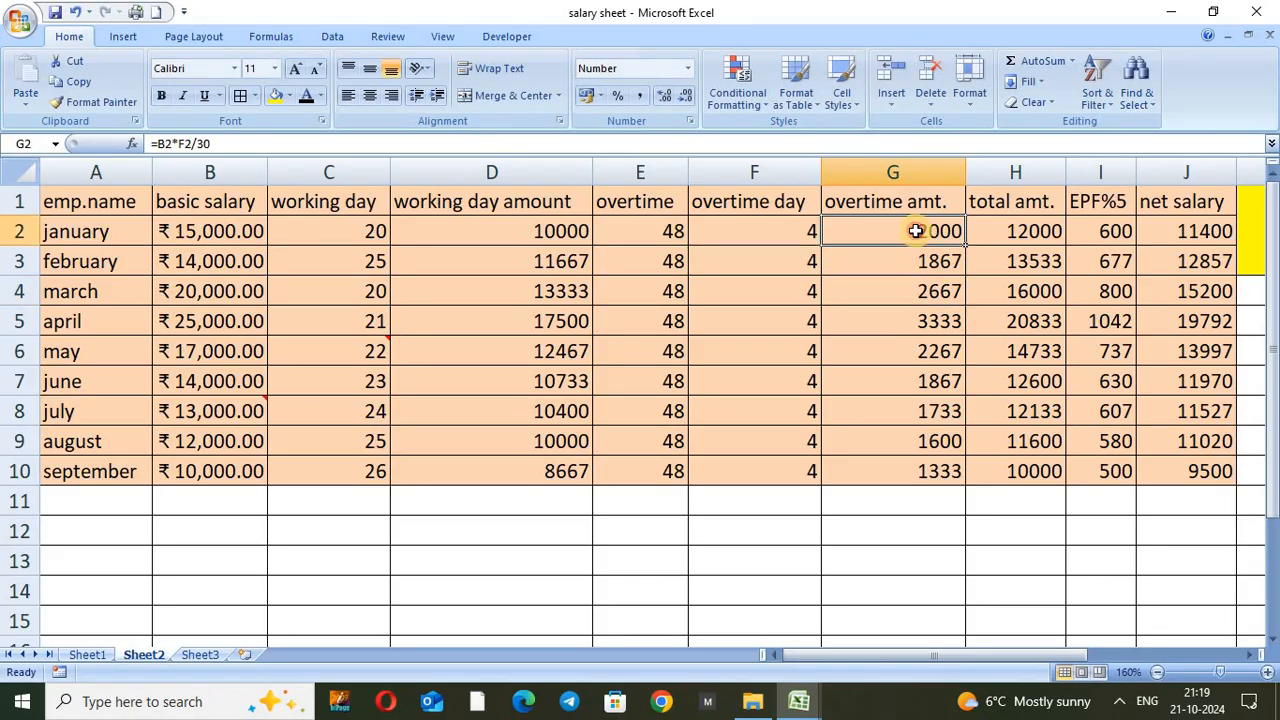
pyautogui.doubleClick(935, 238)
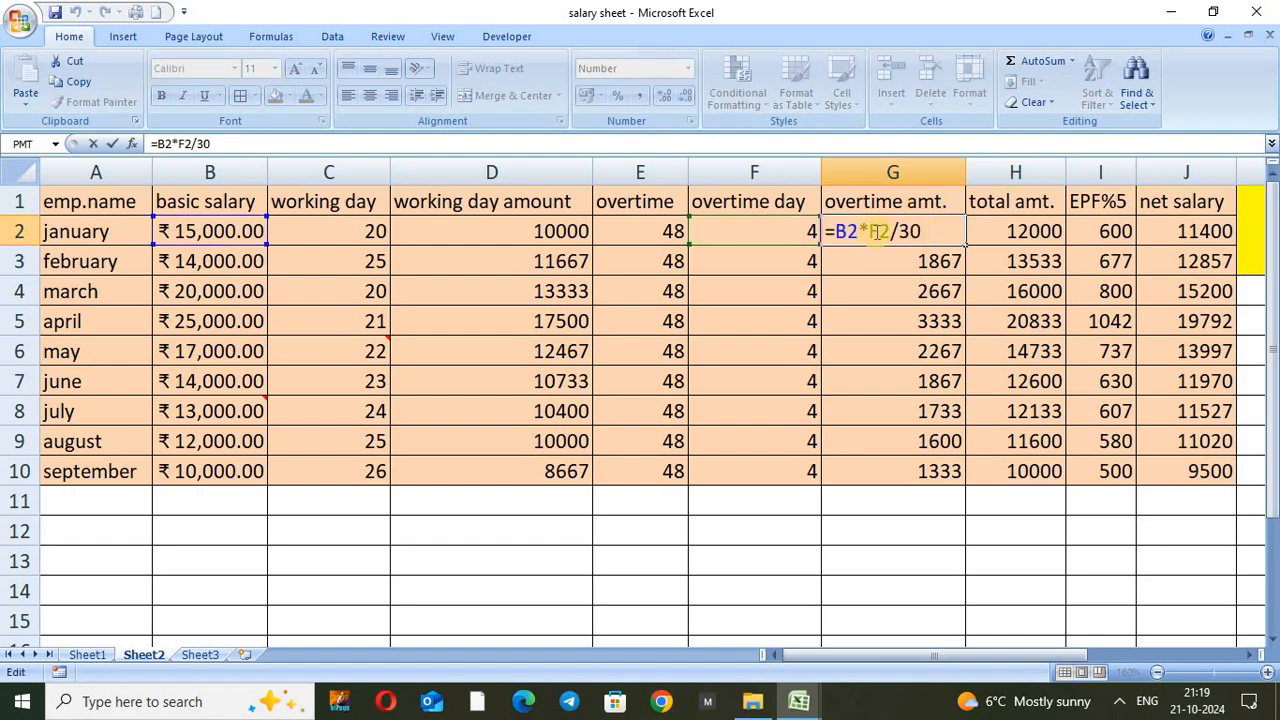
pyautogui.press('Return')
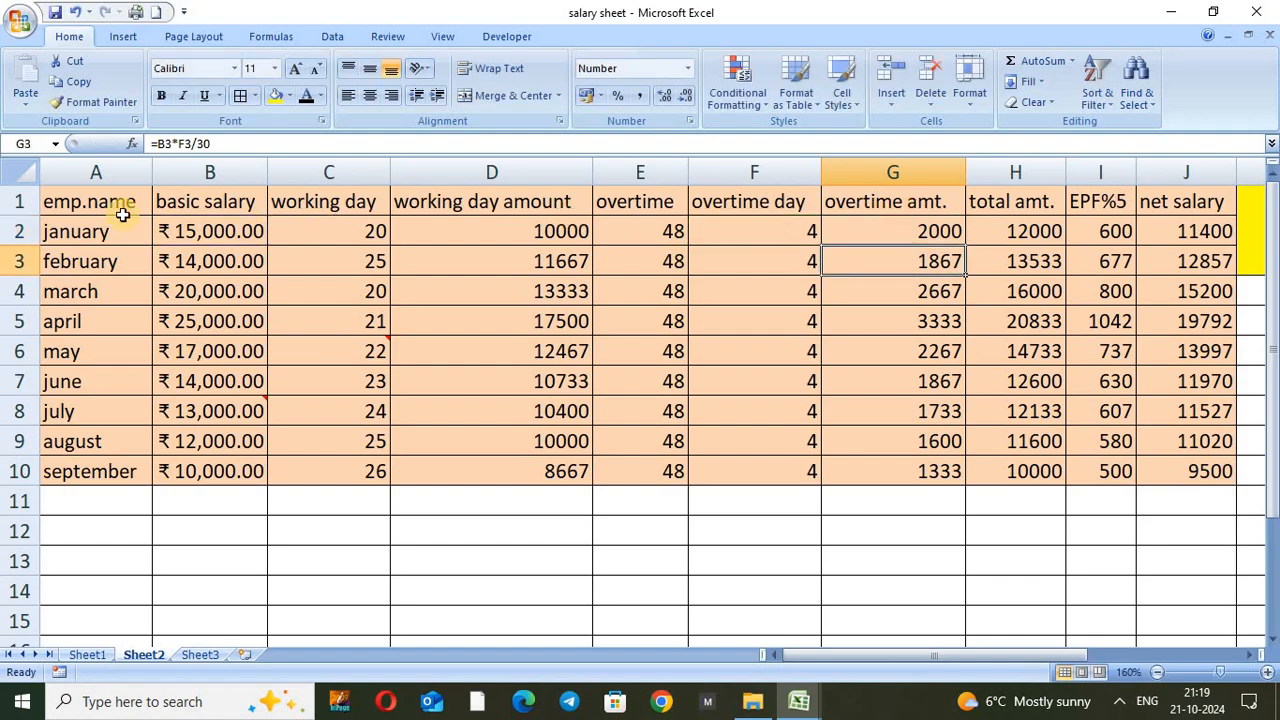
# Step: Copy Sheet2's table A1:J10 and paste it at A1 of Sheet3 as Values and number formats
pyautogui.moveTo(120, 205); pyautogui.dragTo(1190, 462)
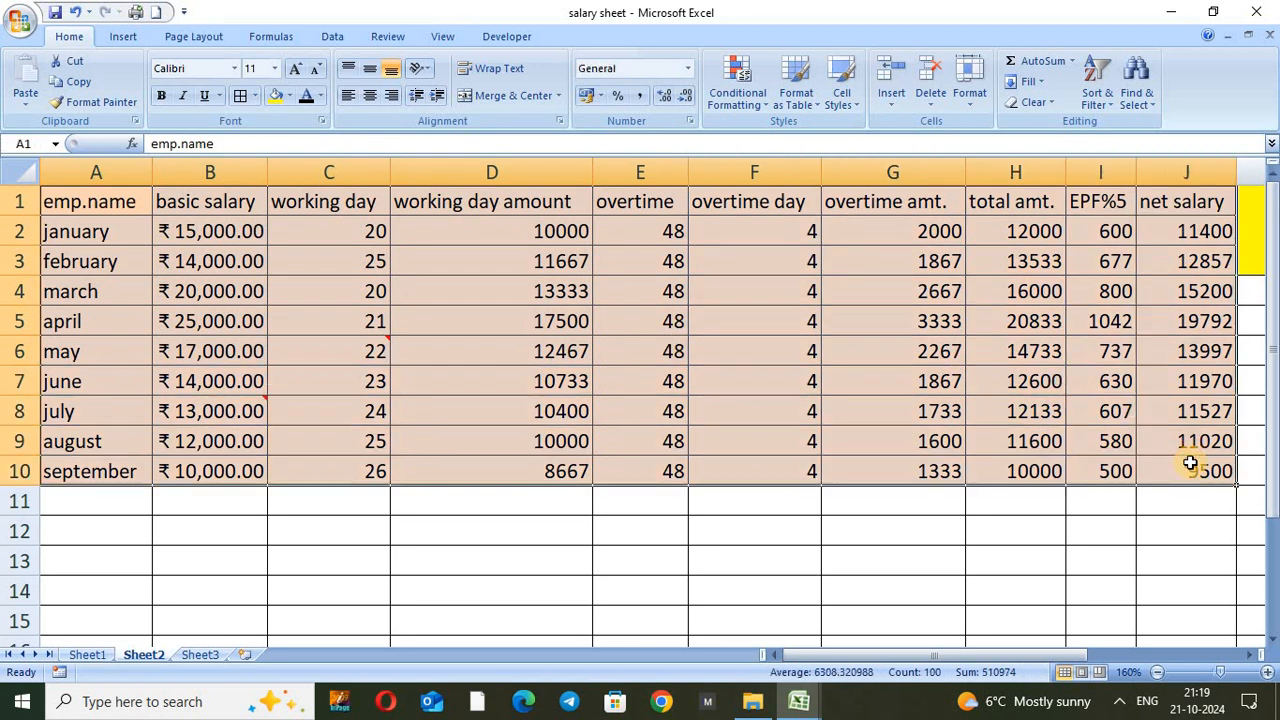
pyautogui.hotkey('ctrl', 'c')
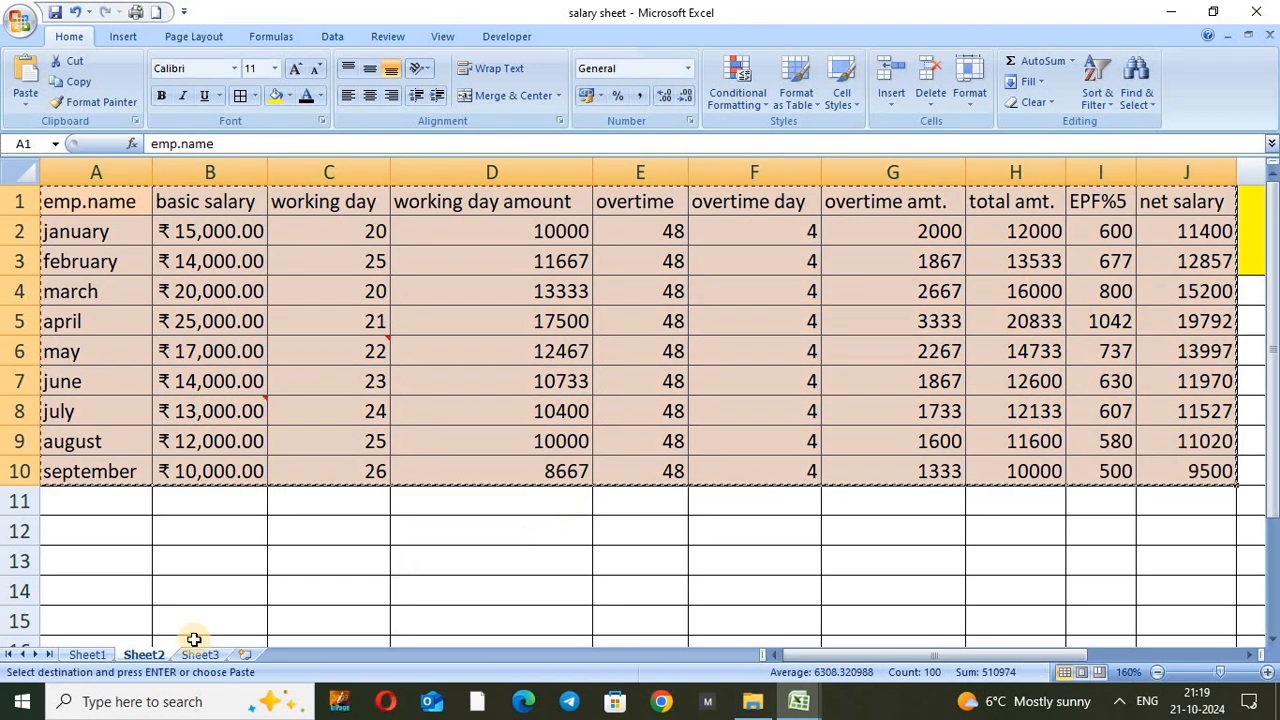
pyautogui.click(203, 655)
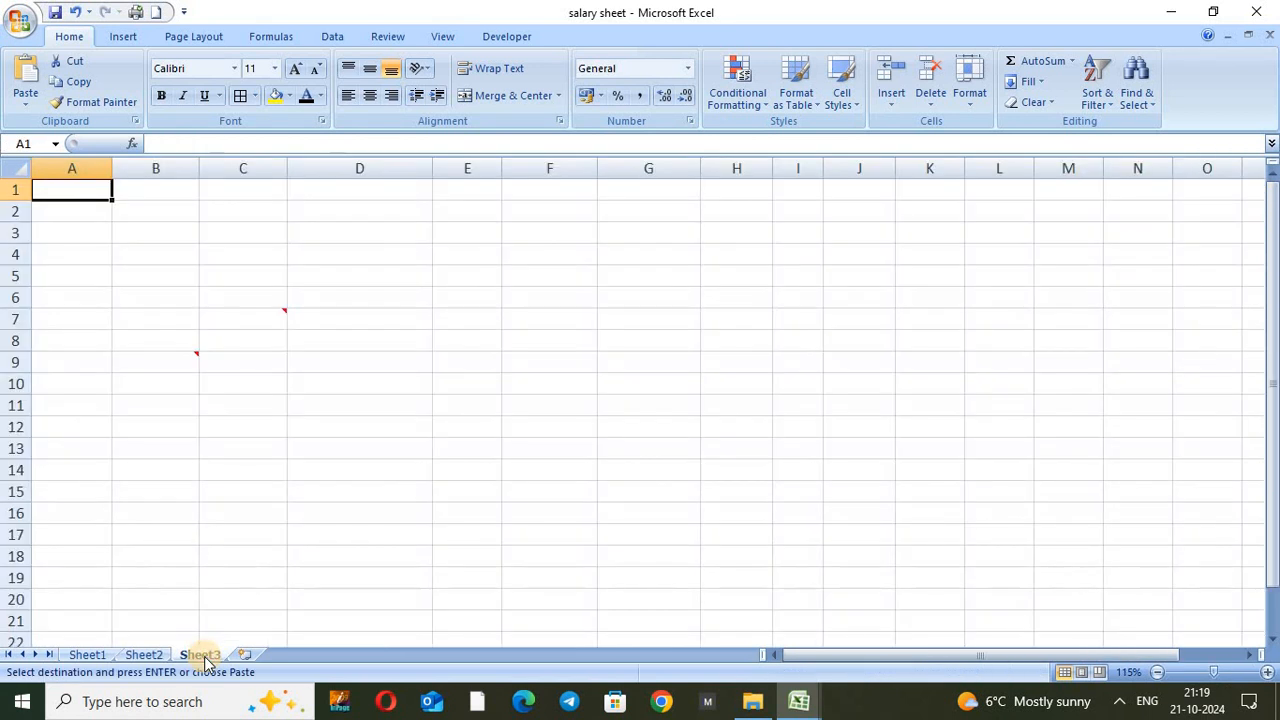
pyautogui.click(25, 108)
pyautogui.click(65, 268)
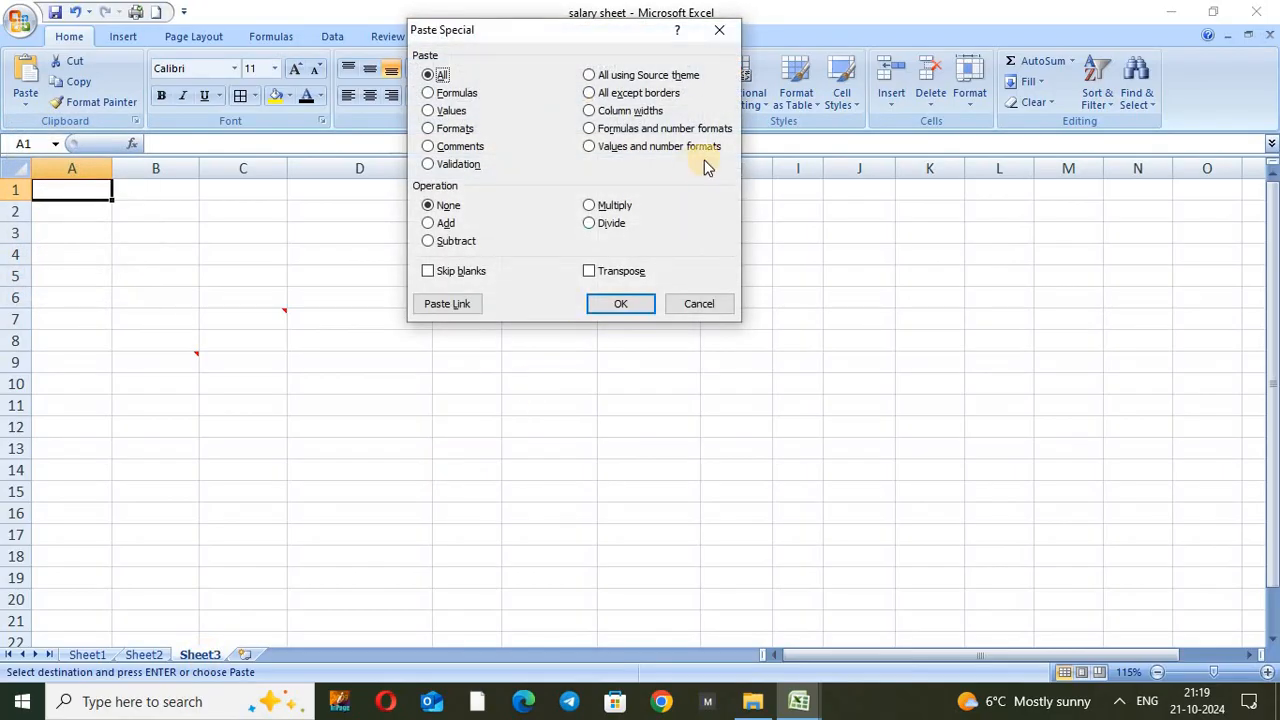
pyautogui.click(624, 148)
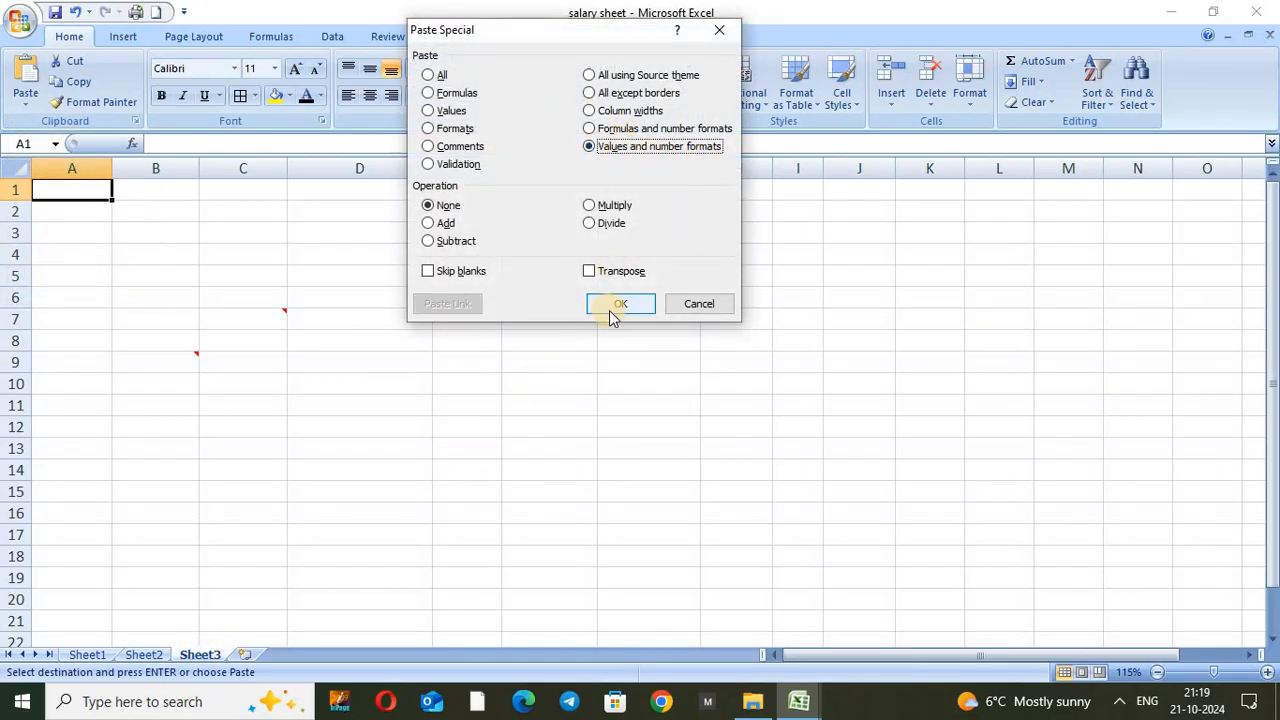
pyautogui.click(603, 155)
pyautogui.click(628, 304)
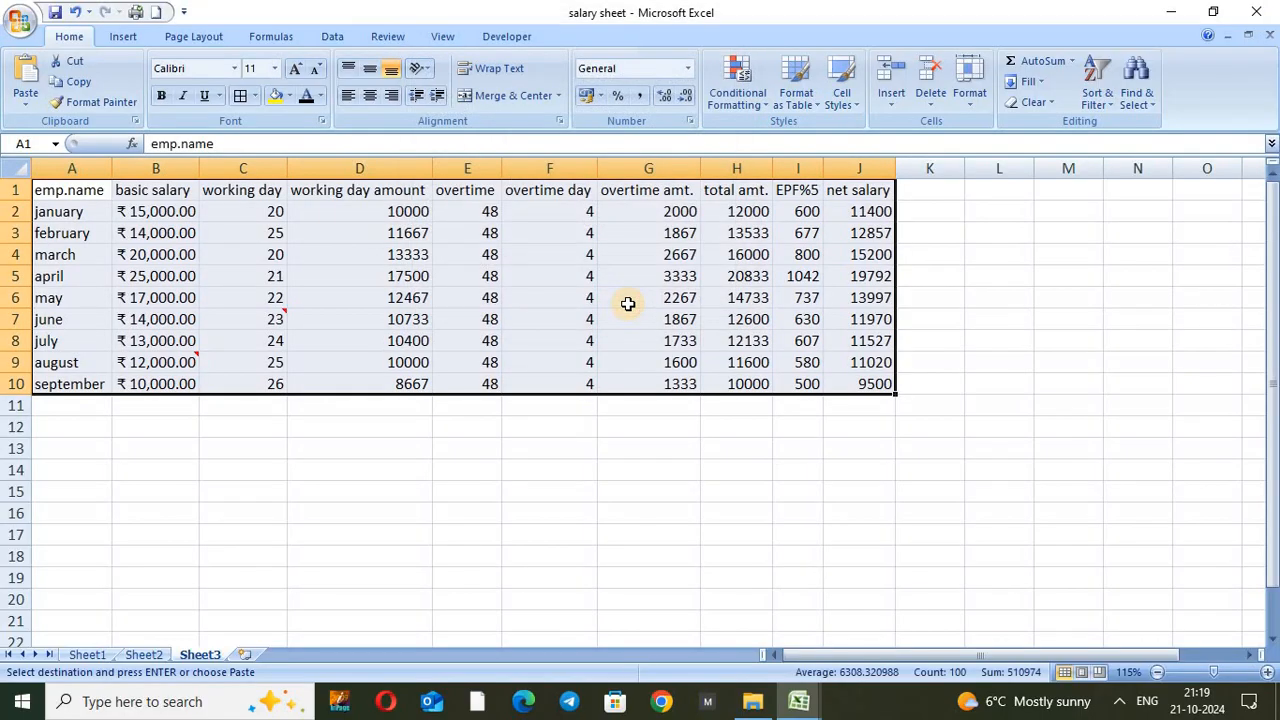
# Step: Inspect the contents of january's total amount and overtime amount cells, and clear the pasted table A1:J10 on Sheet3
pyautogui.click(730, 215)
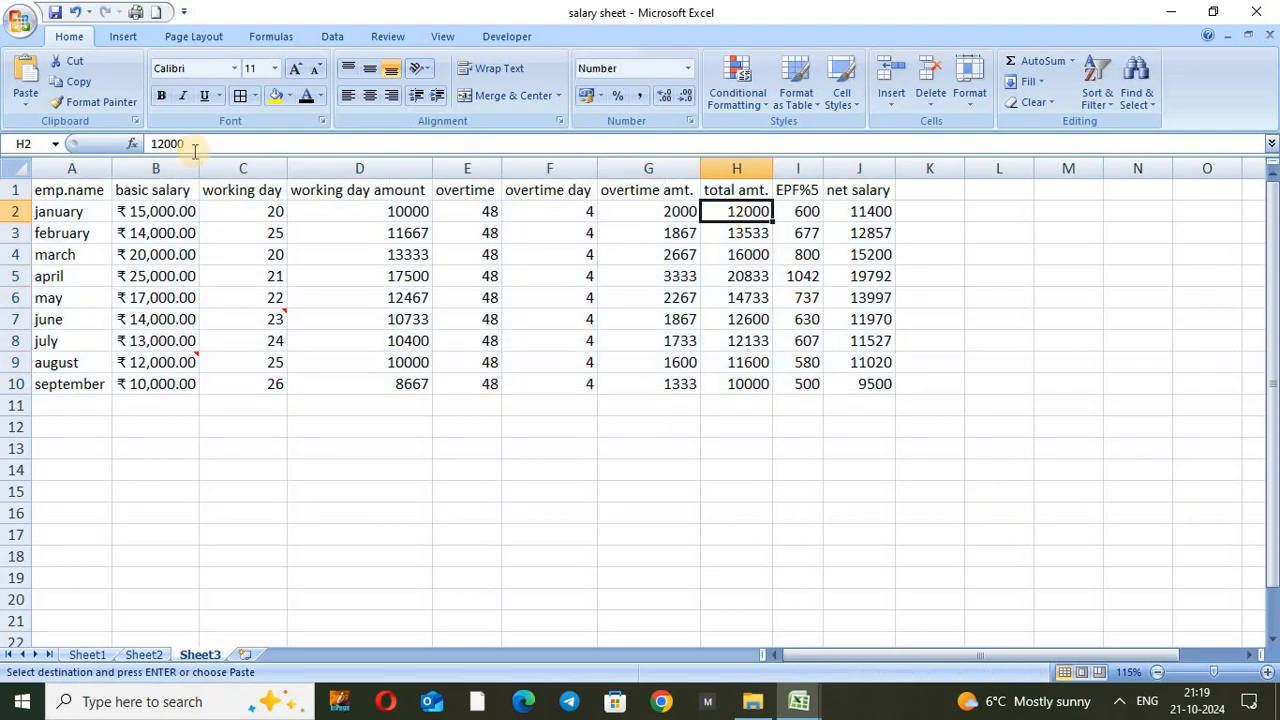
pyautogui.click(642, 208)
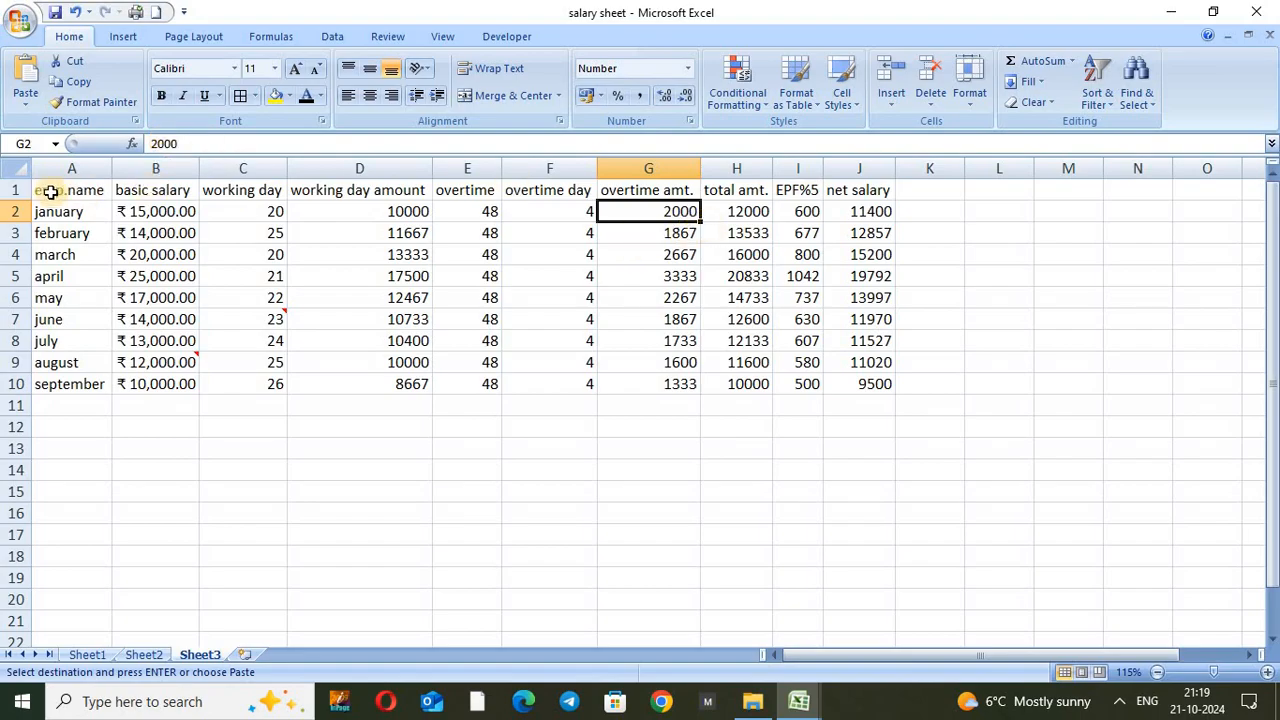
pyautogui.moveTo(50, 193); pyautogui.dragTo(866, 383)
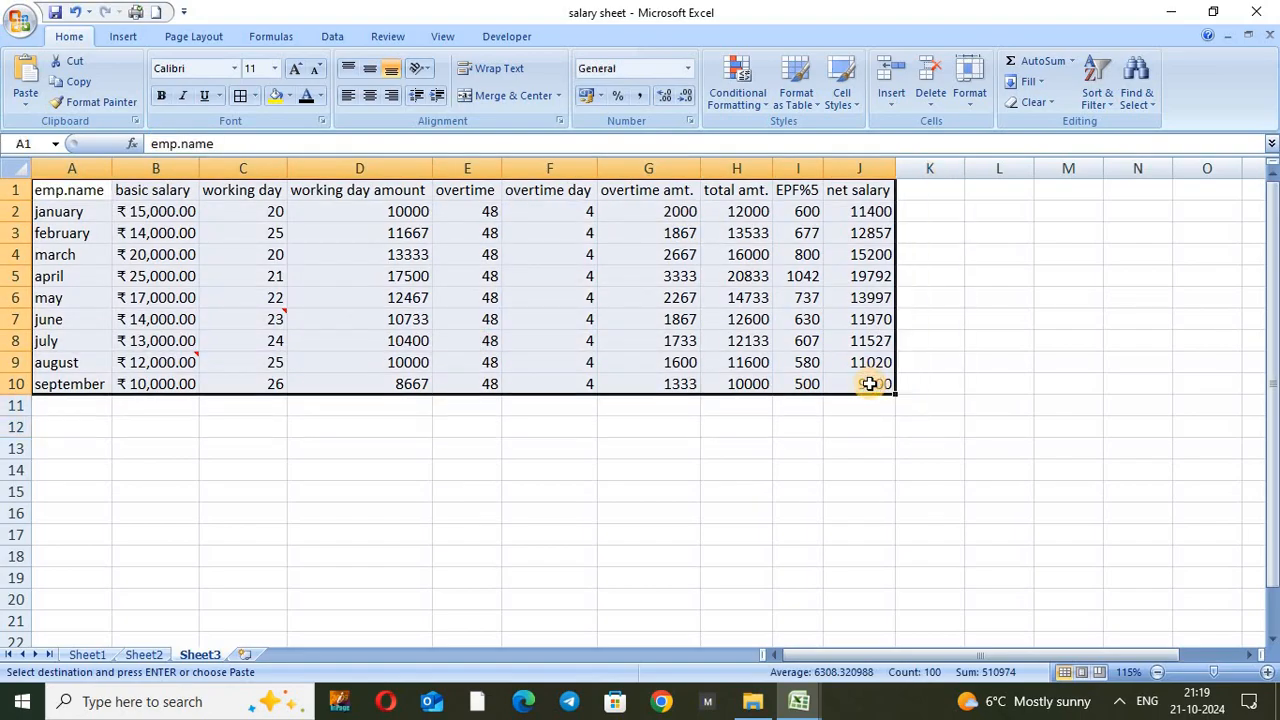
pyautogui.press('Delete')
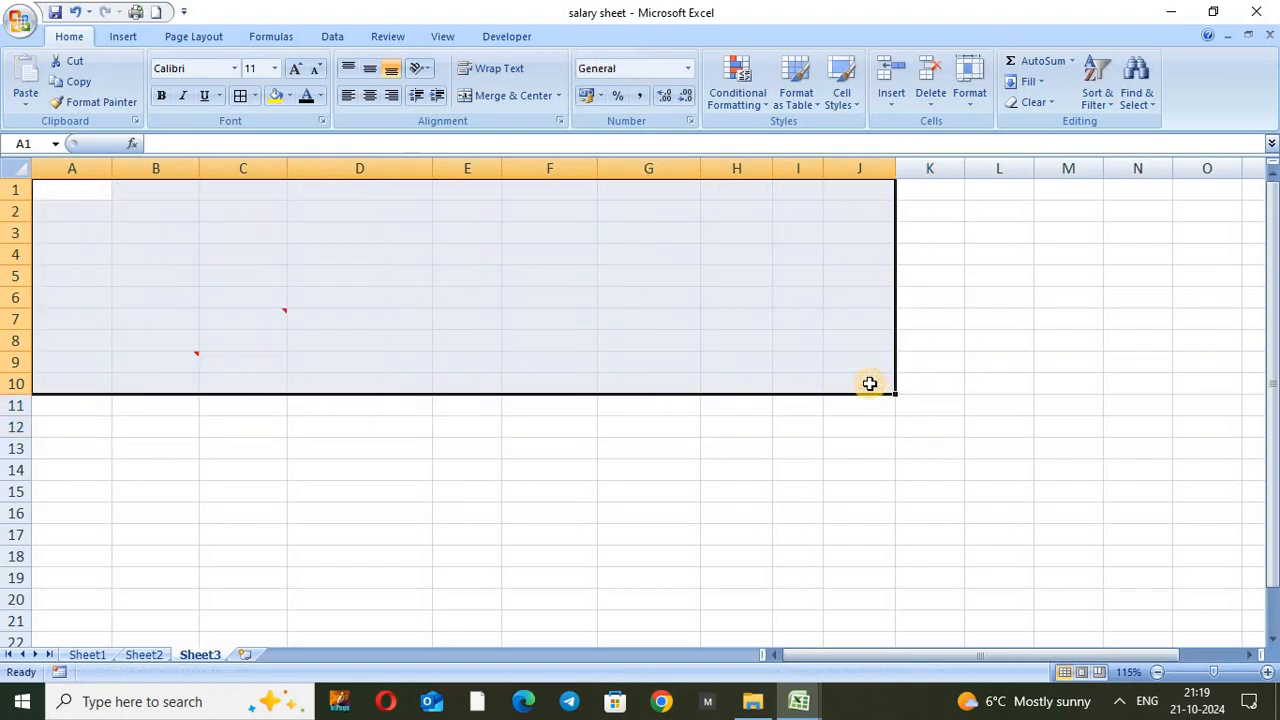
# Step: Copy Sheet2's table A1:J10 again and review the Paste Special options for B12 without pasting
pyautogui.click(157, 654)
pyautogui.click(274, 594)
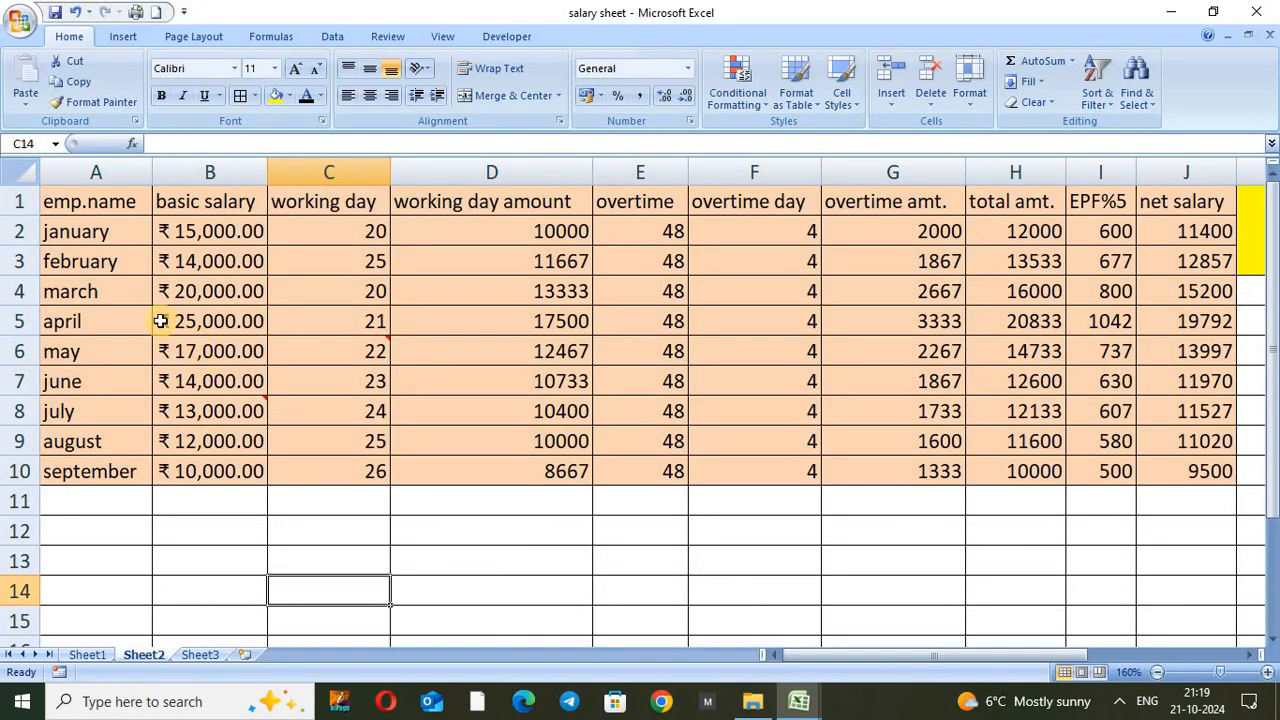
pyautogui.moveTo(114, 196); pyautogui.dragTo(1212, 476)
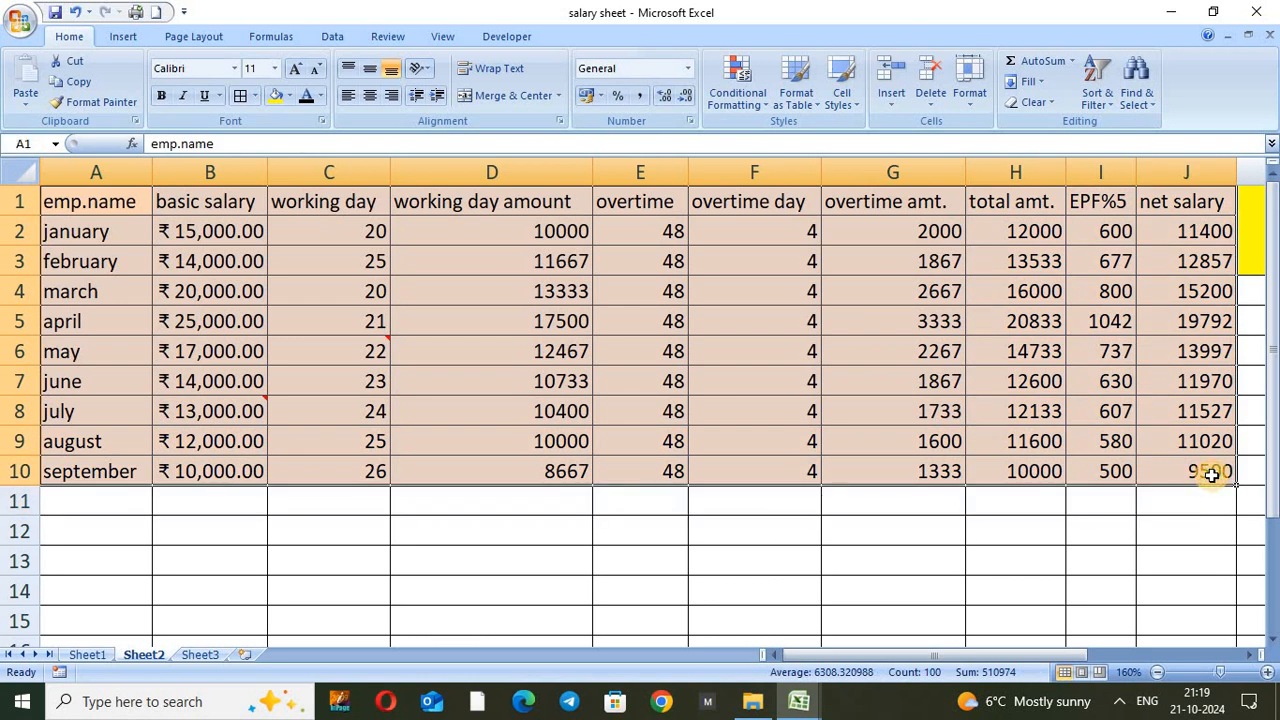
pyautogui.press('F5')
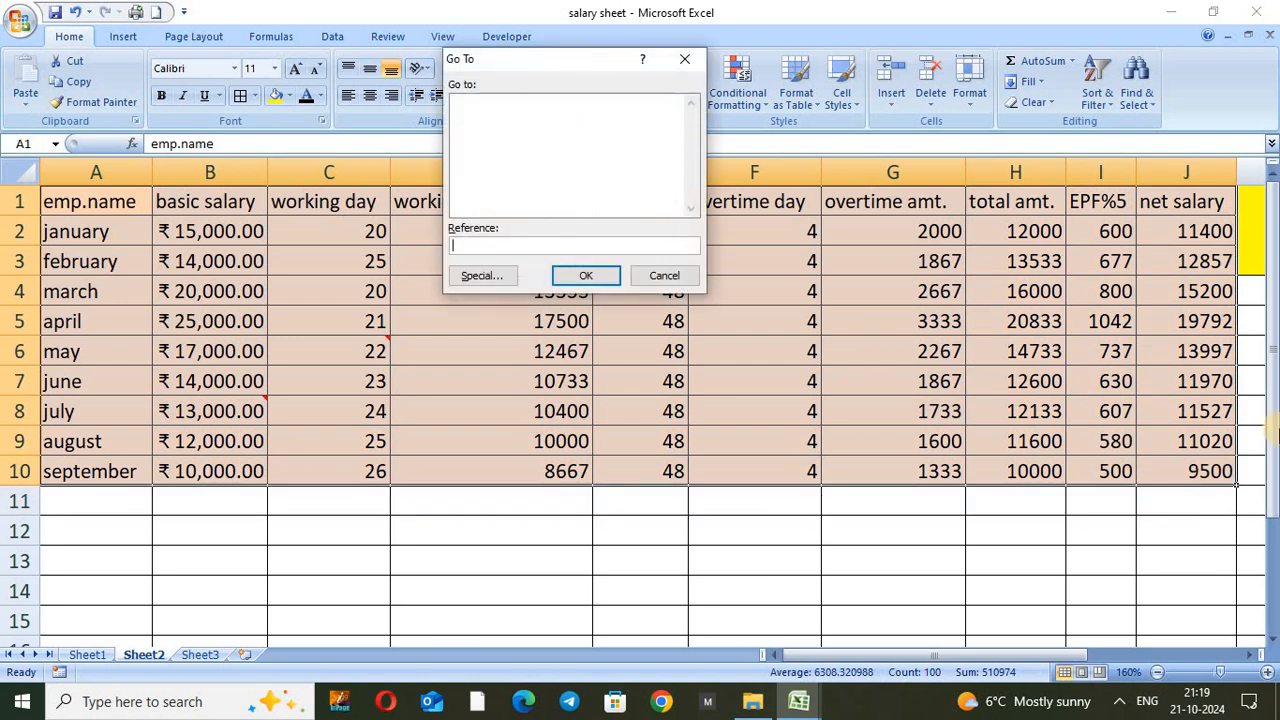
pyautogui.click(662, 282)
pyautogui.hotkey('ctrl', 'c')
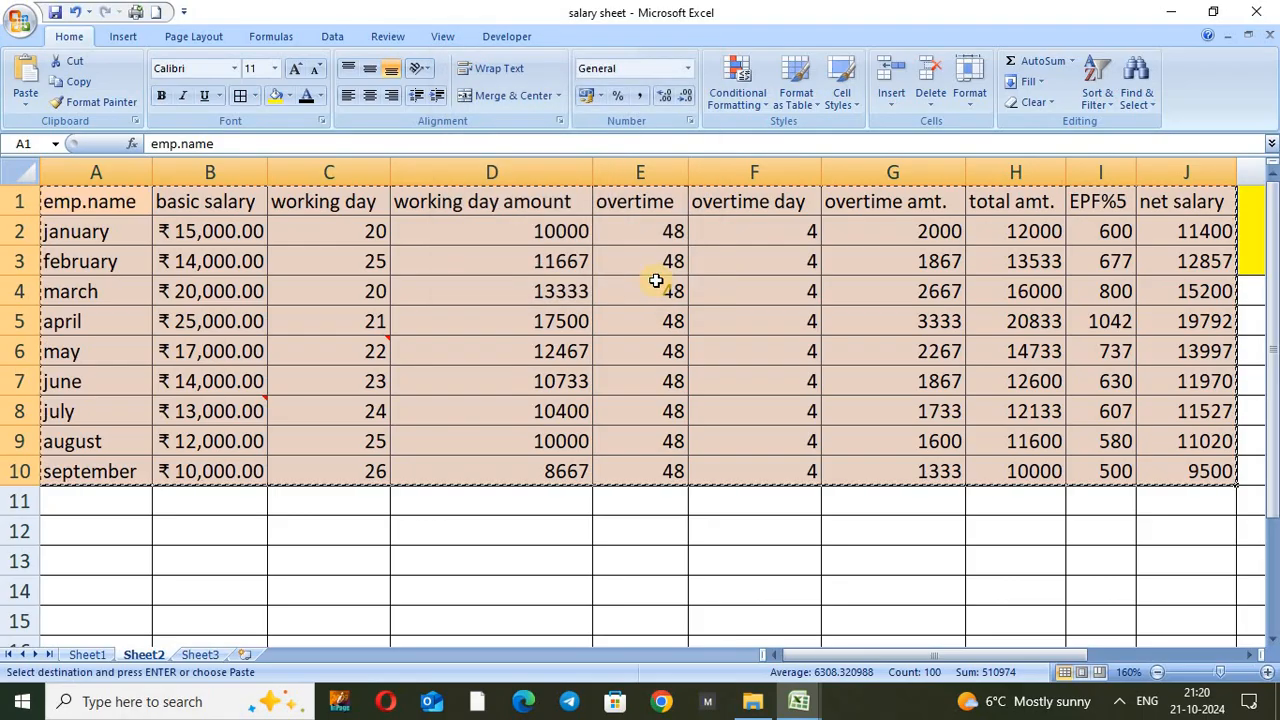
pyautogui.click(246, 543)
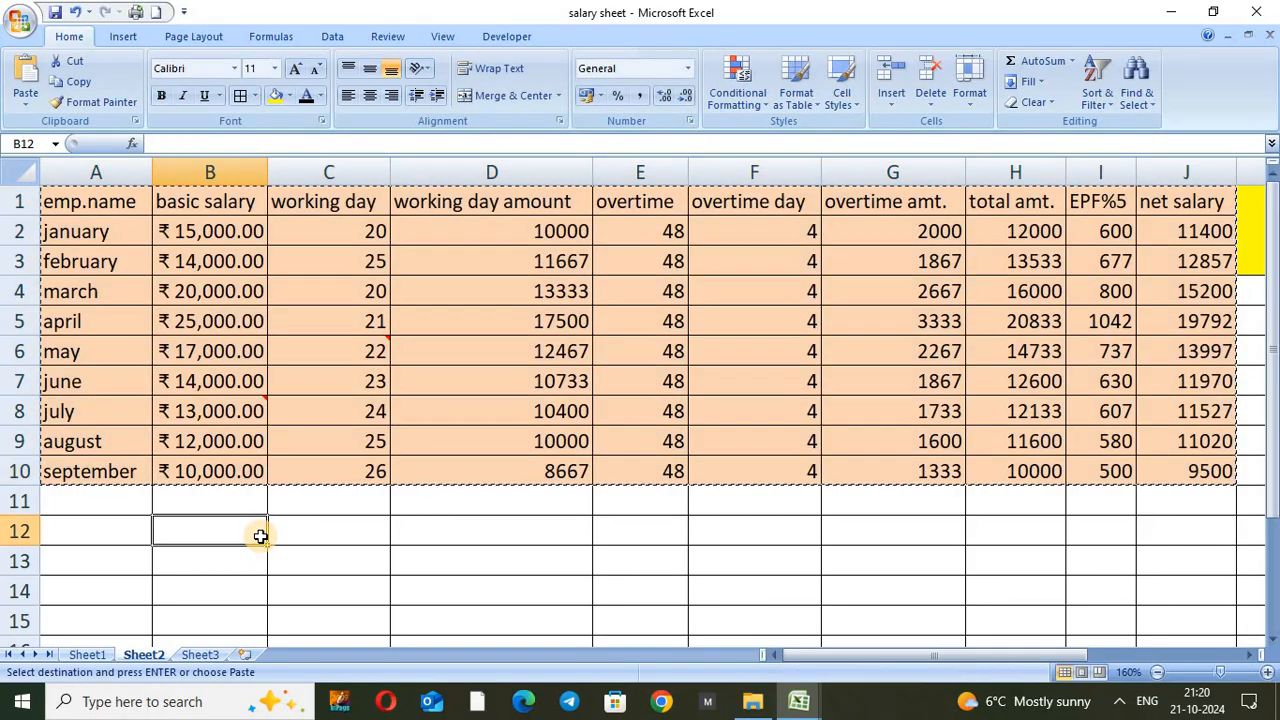
pyautogui.click(25, 104)
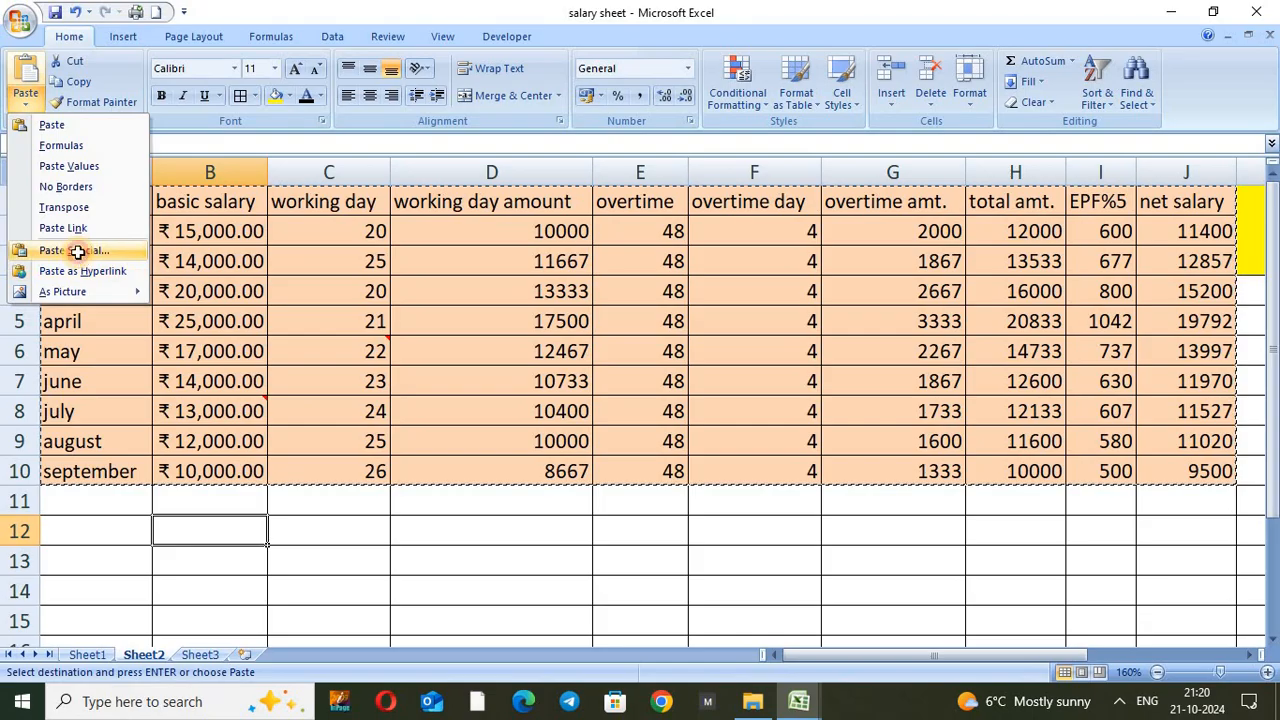
pyautogui.click(77, 252)
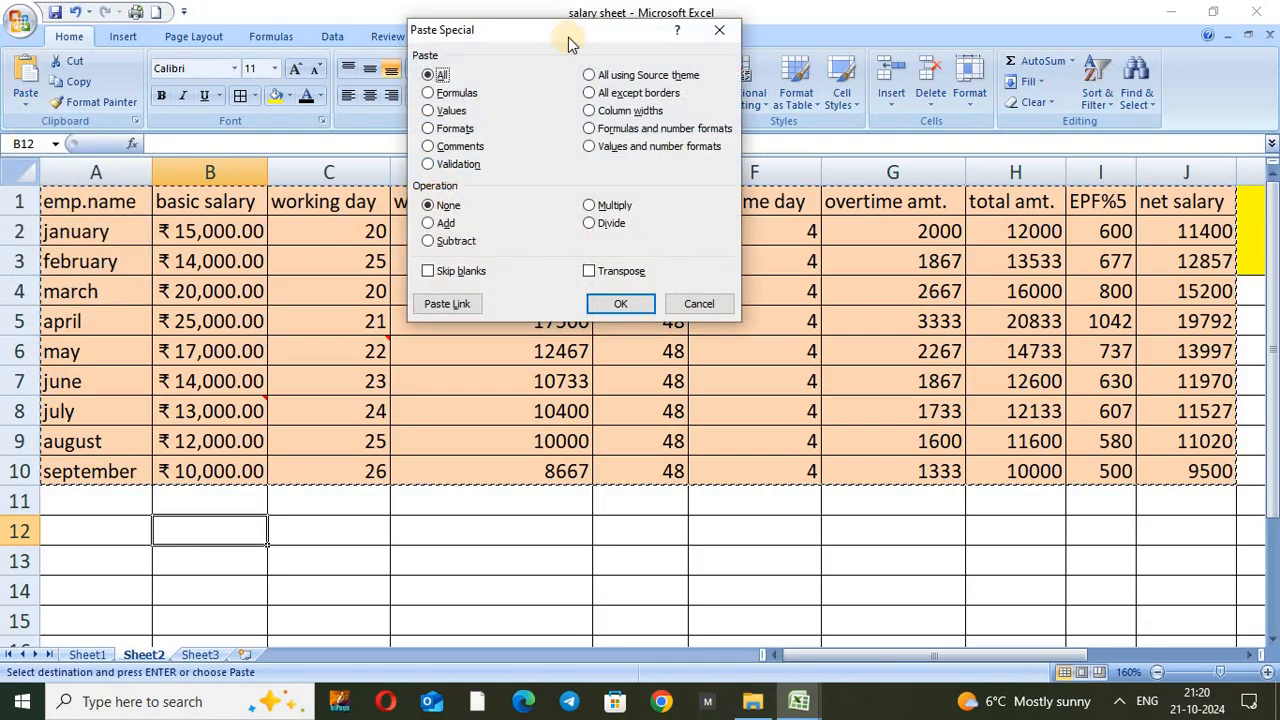
pyautogui.click(719, 30)
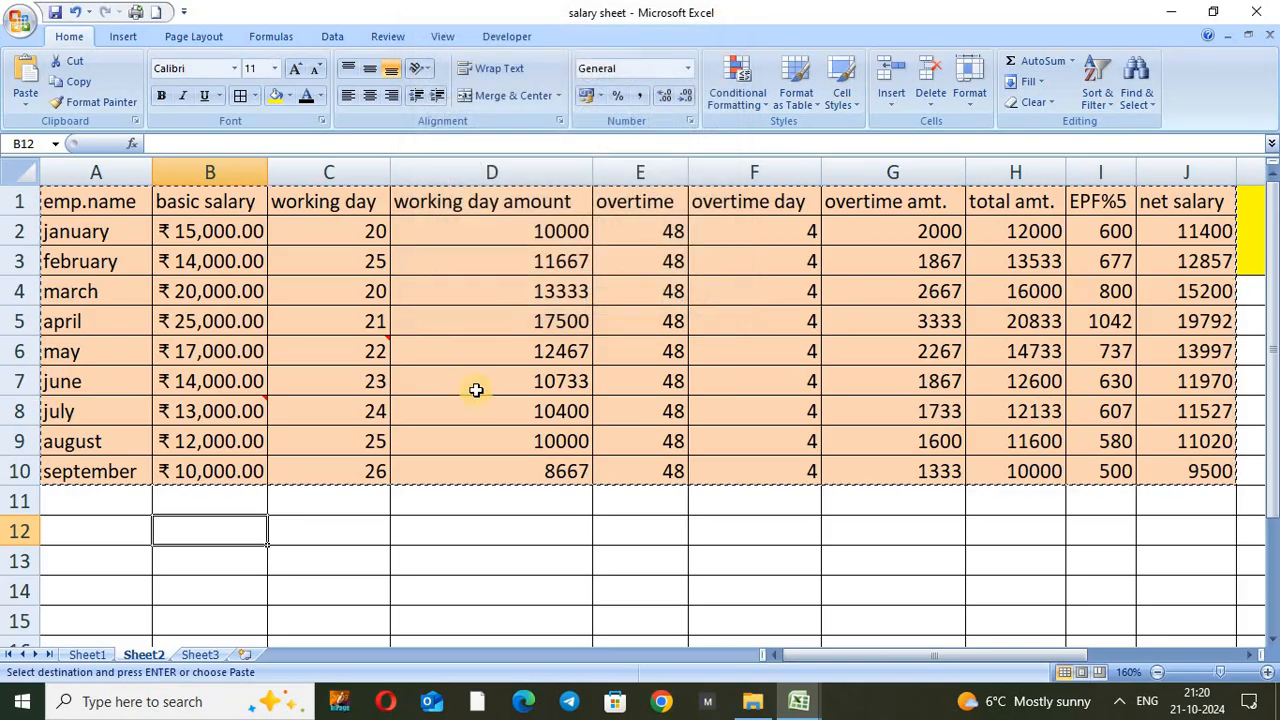
pyautogui.click(474, 494)
pyautogui.click(620, 550)
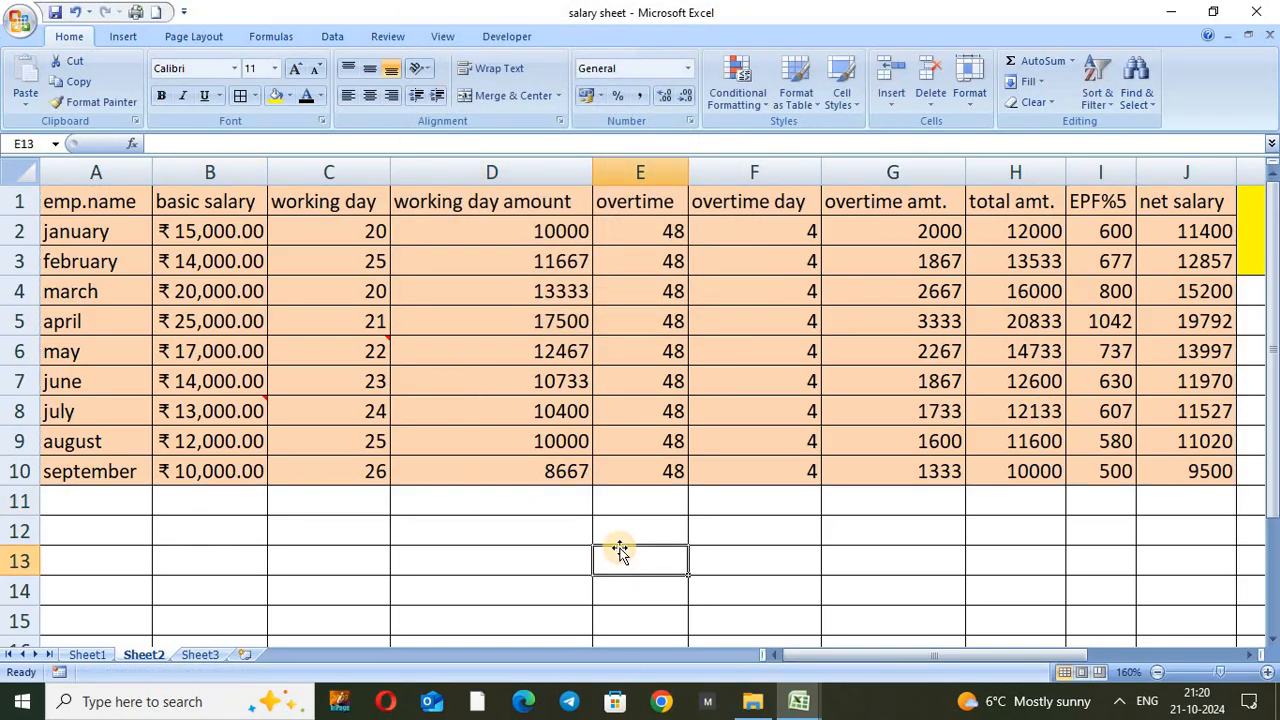
# Step: Enter 10 in E12 and D12, below the salary table on Sheet2
pyautogui.click(642, 527)
pyautogui.write('10')
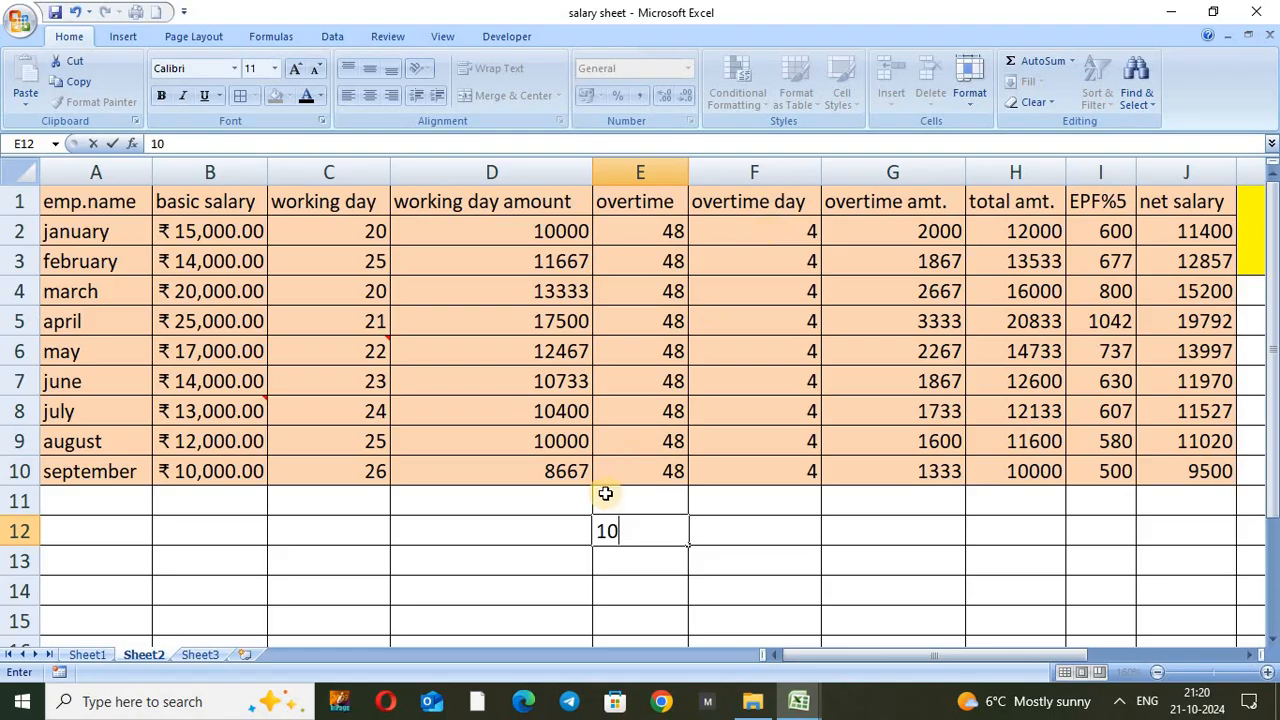
pyautogui.click(536, 521)
pyautogui.write('10')
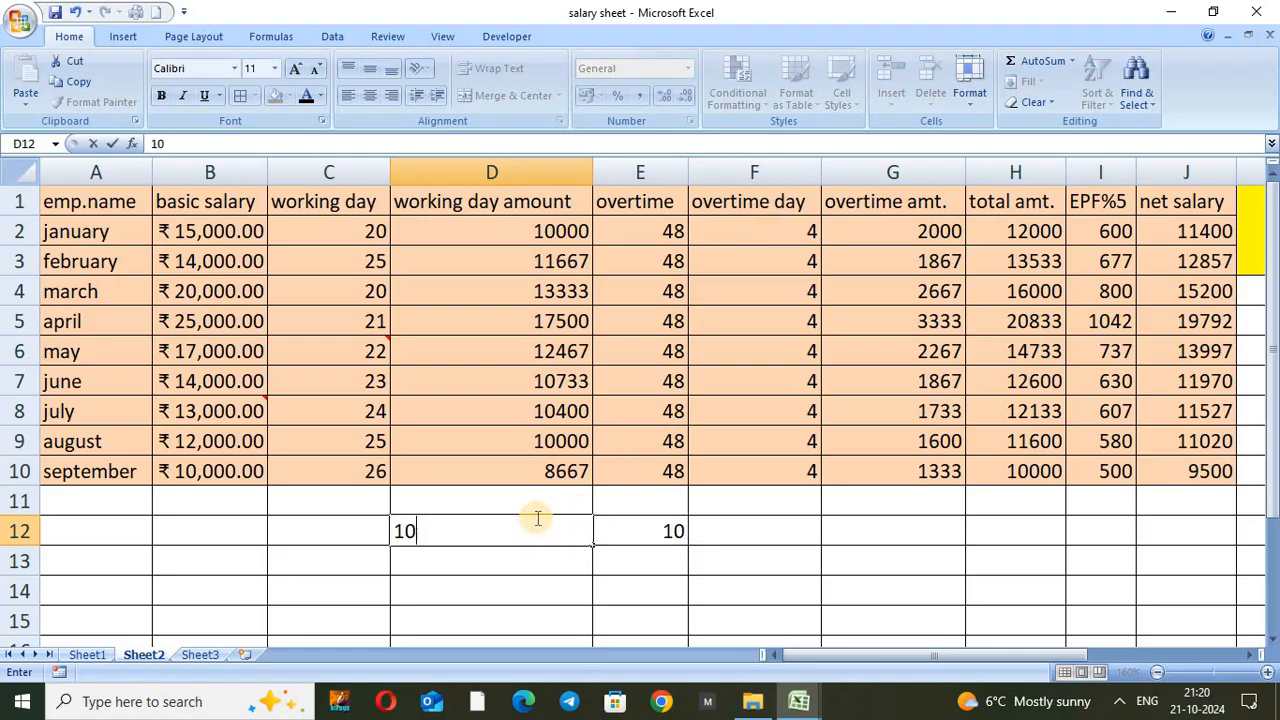
pyautogui.click(449, 557)
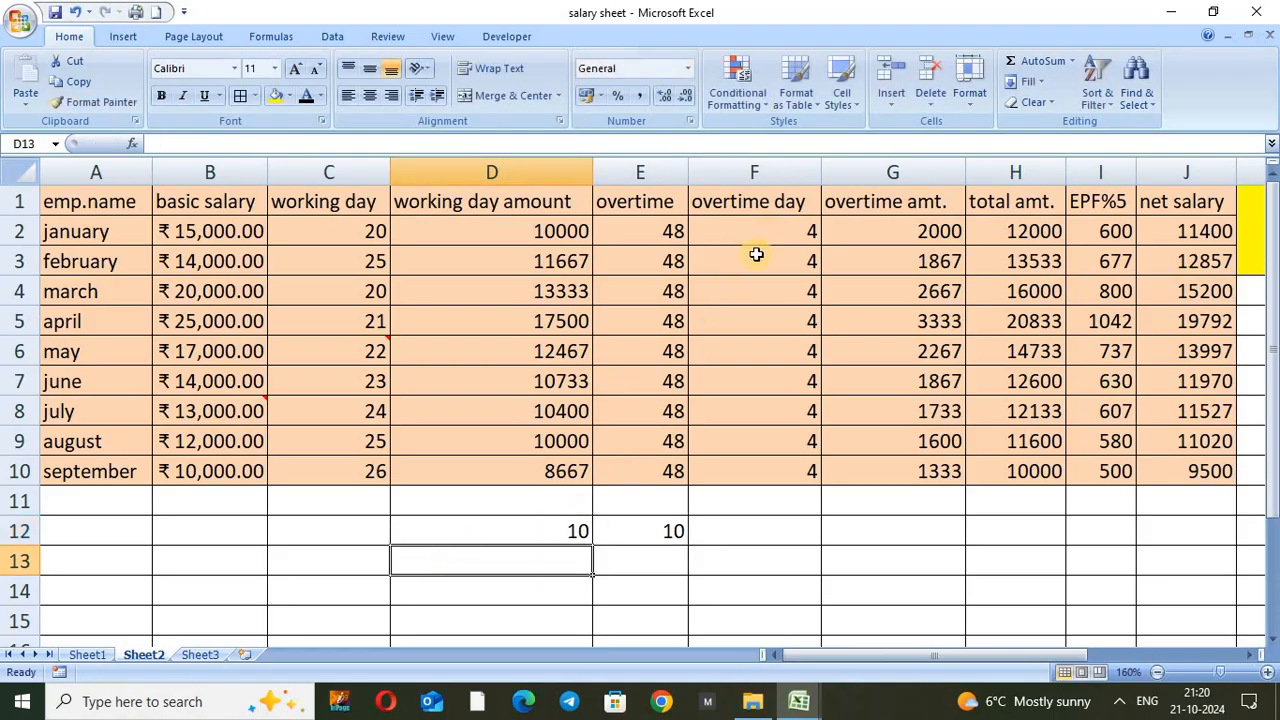
pyautogui.click(532, 528)
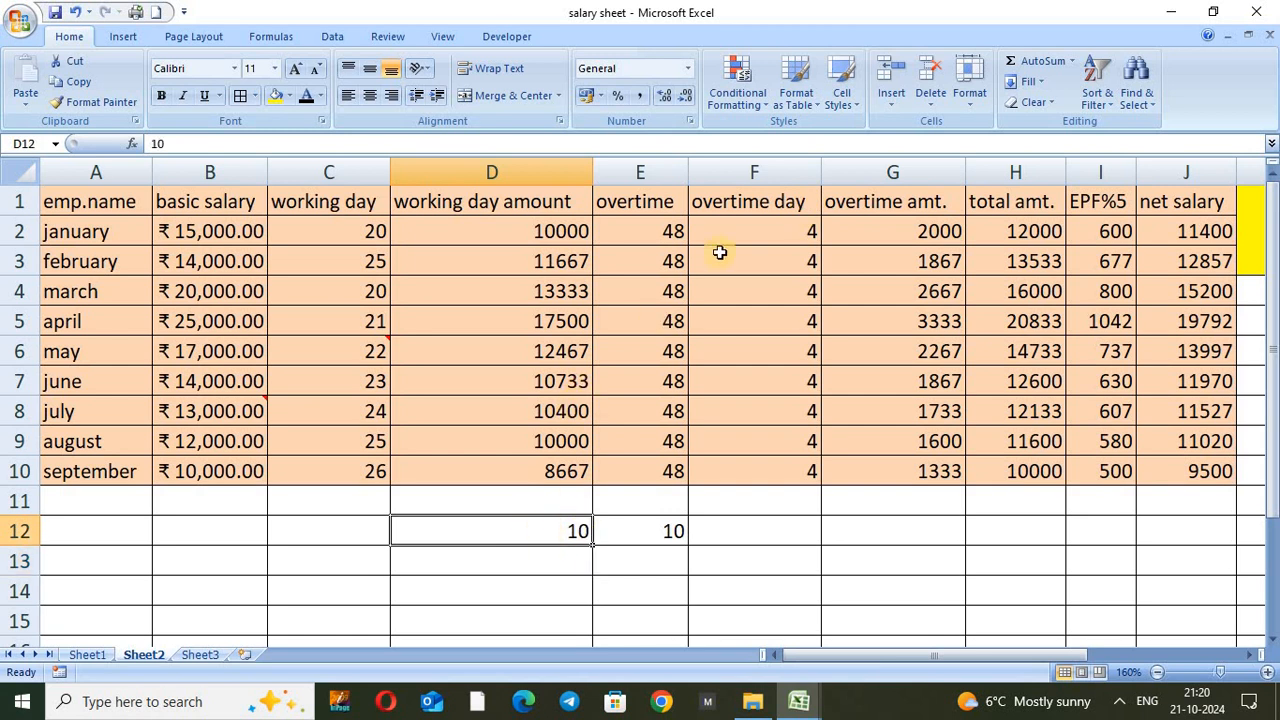
# Step: Try entering 14 as january's overtime day in F2, and restore the cell's formula =E2/12
pyautogui.click(771, 228)
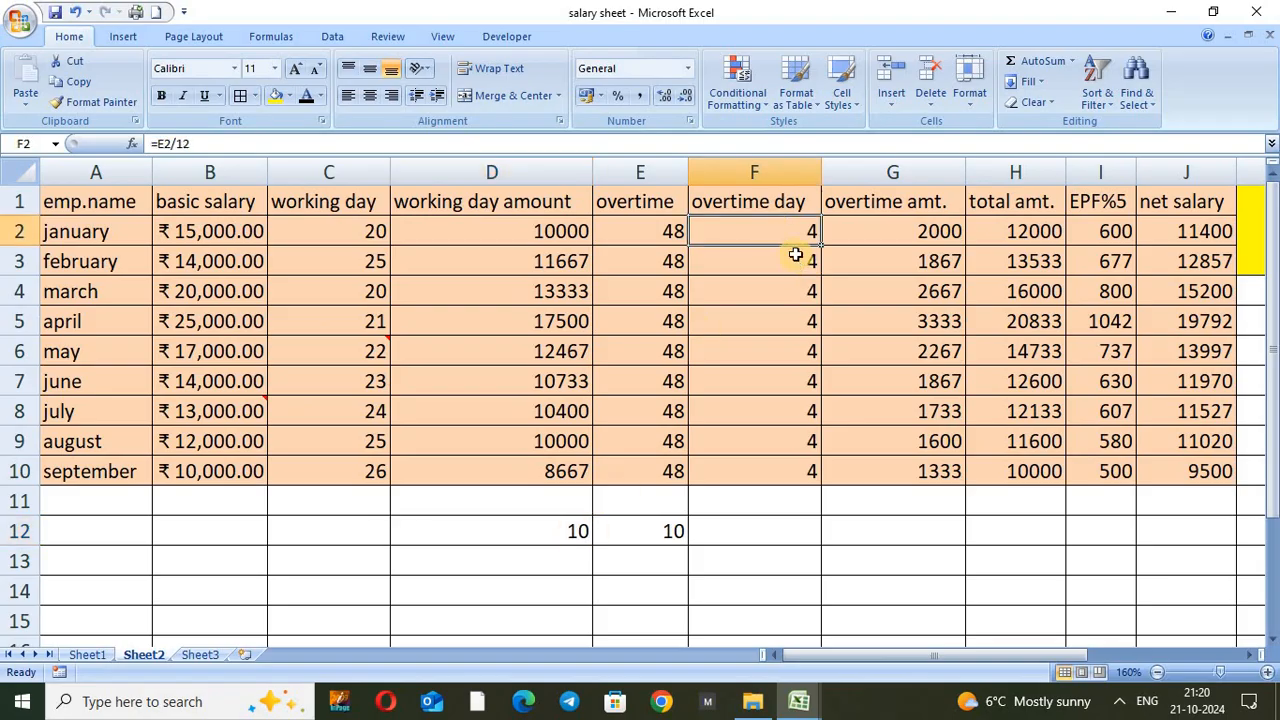
pyautogui.write('14')
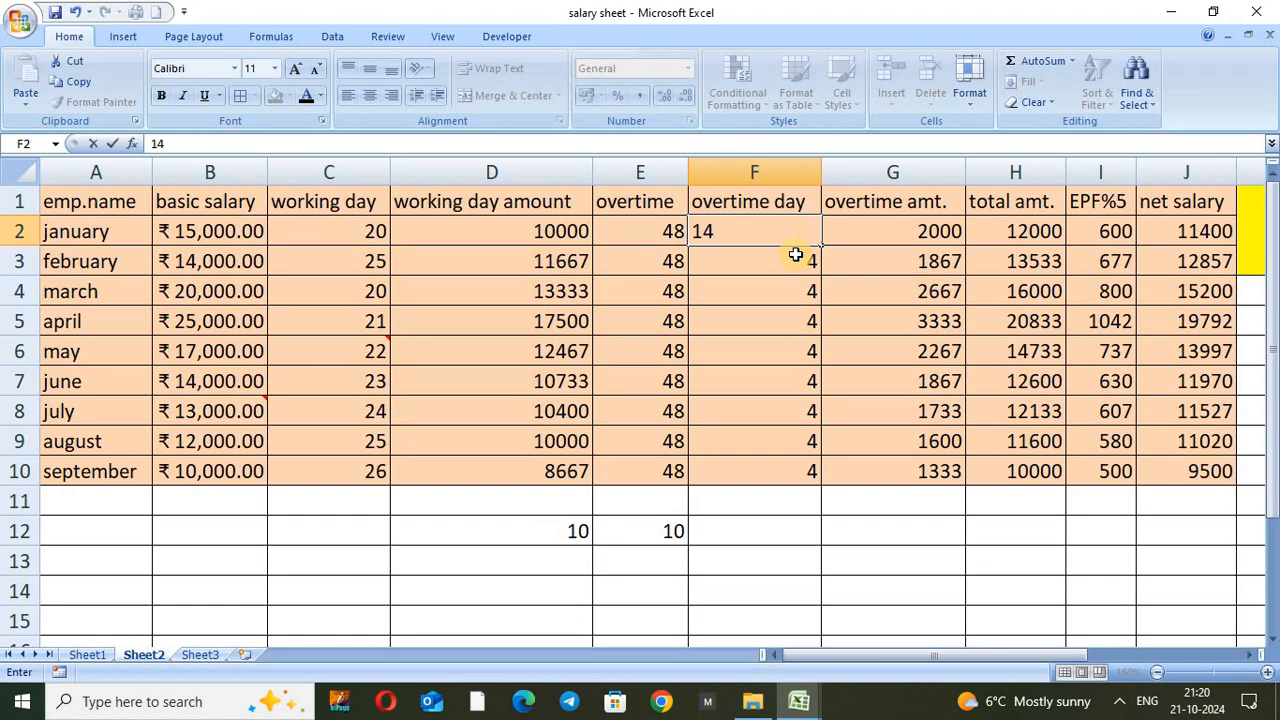
pyautogui.hotkey('ctrl', 'z')
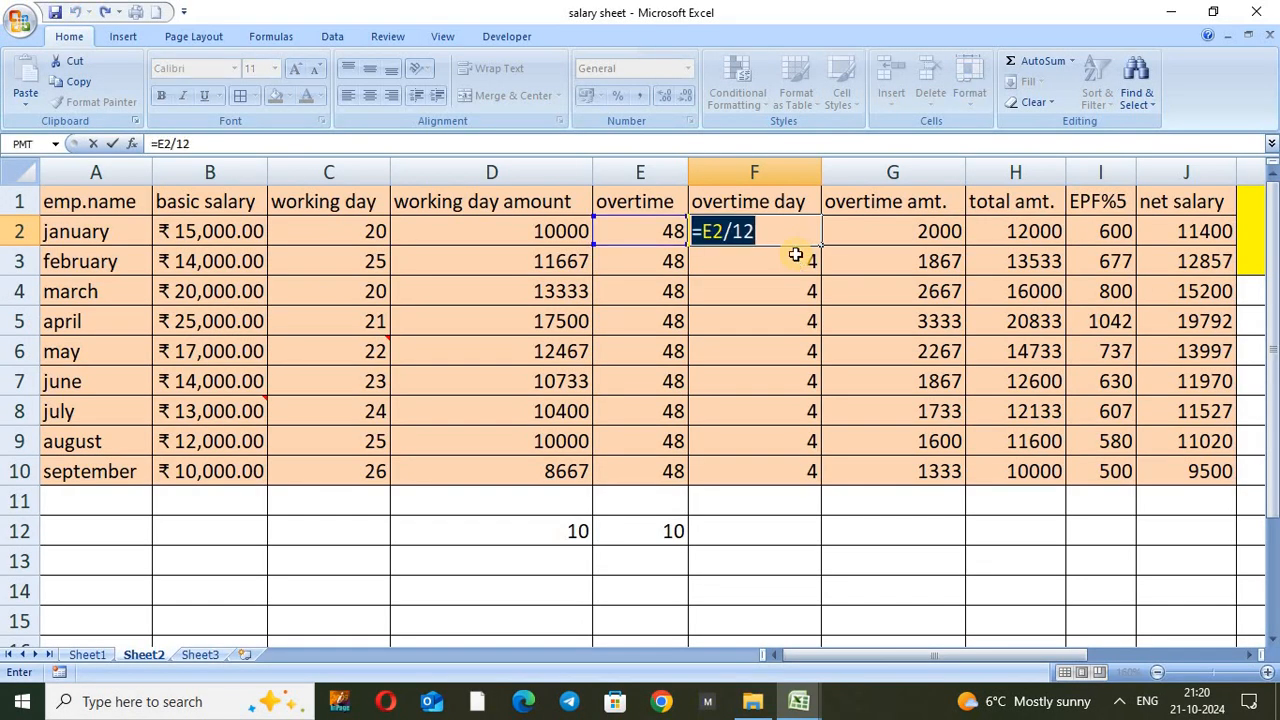
pyautogui.press('Return')
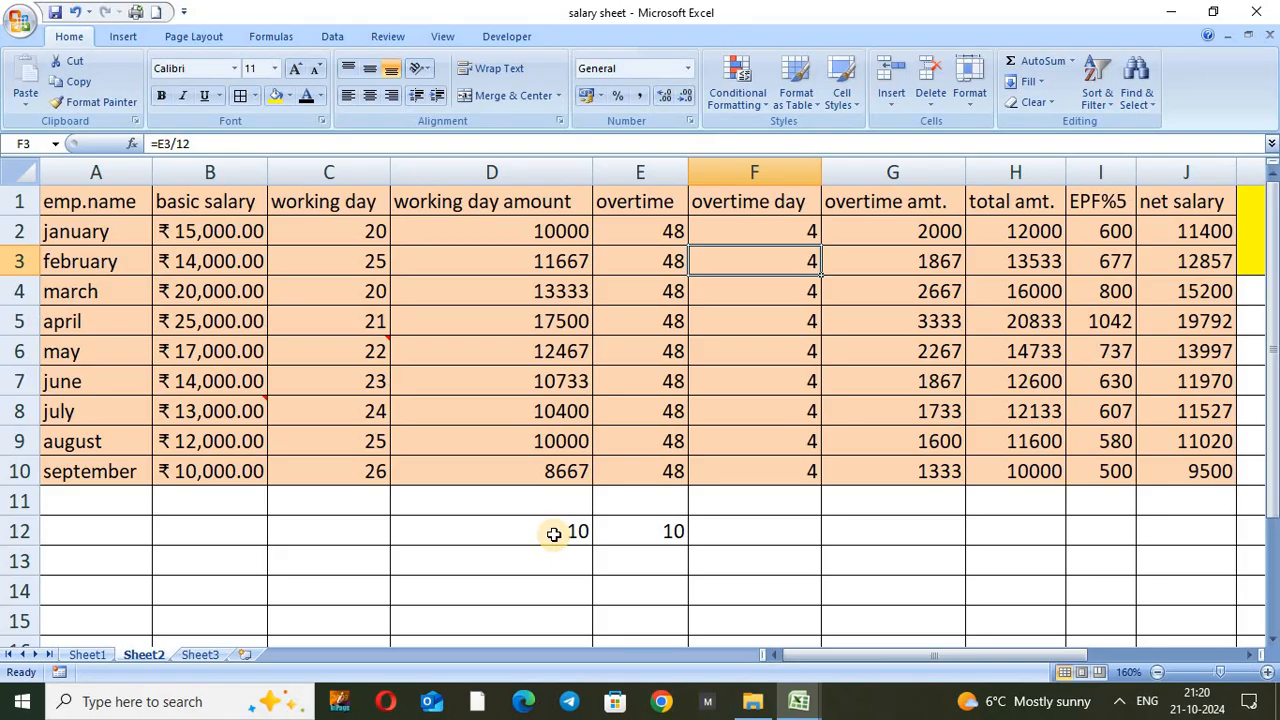
# Step: Copy the 10 in D12 and add it to the overtime day cells F2:F10 using Paste Special's Add operation
pyautogui.moveTo(771, 240); pyautogui.dragTo(763, 345)
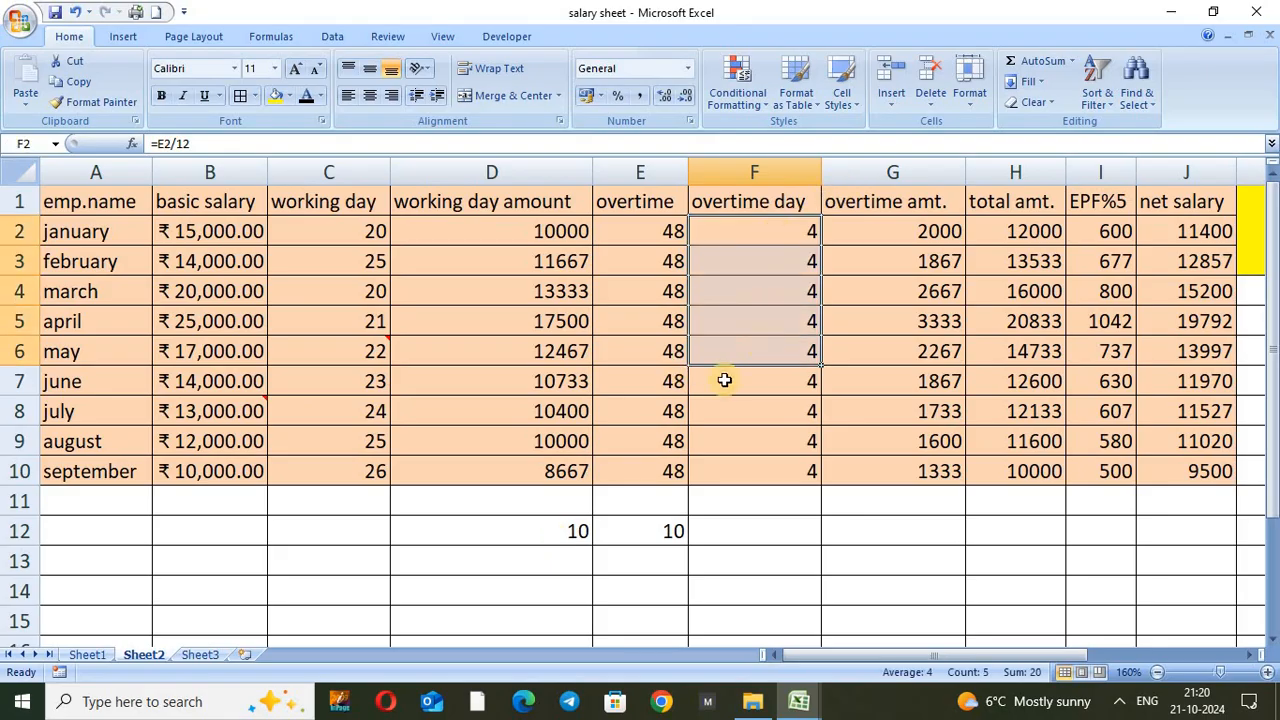
pyautogui.click(565, 524)
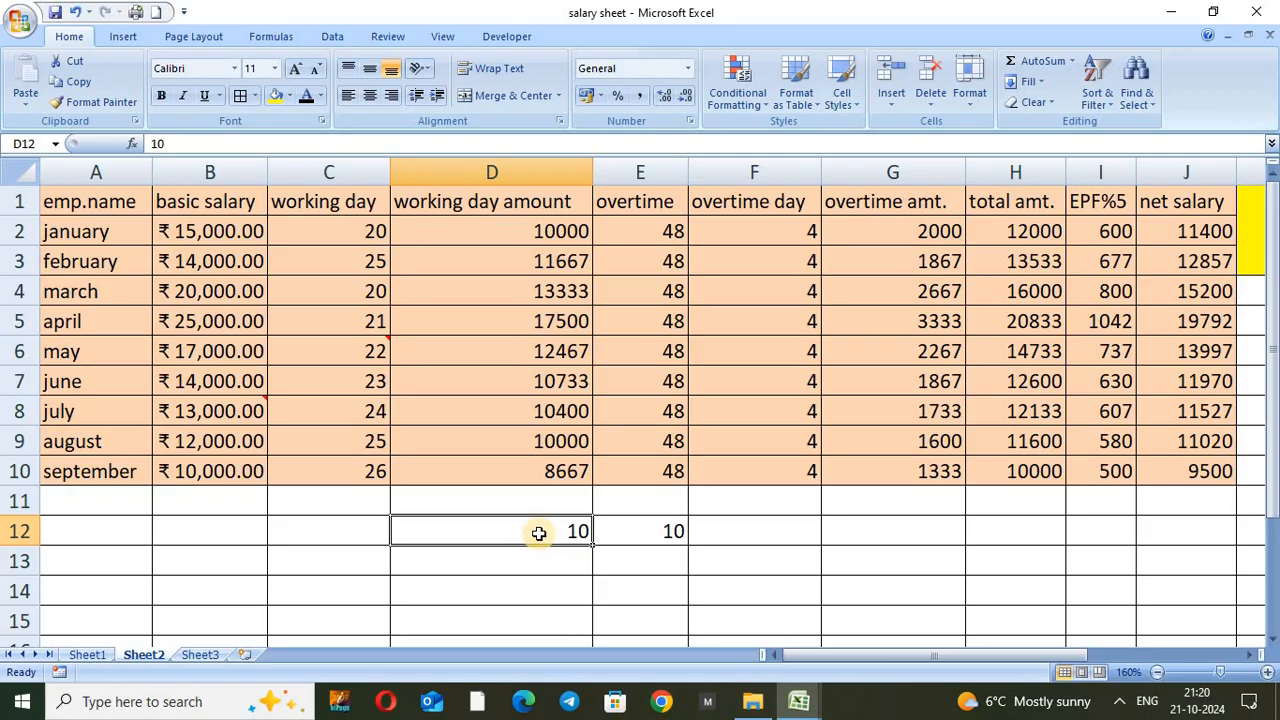
pyautogui.hotkey('ctrl', 'c')
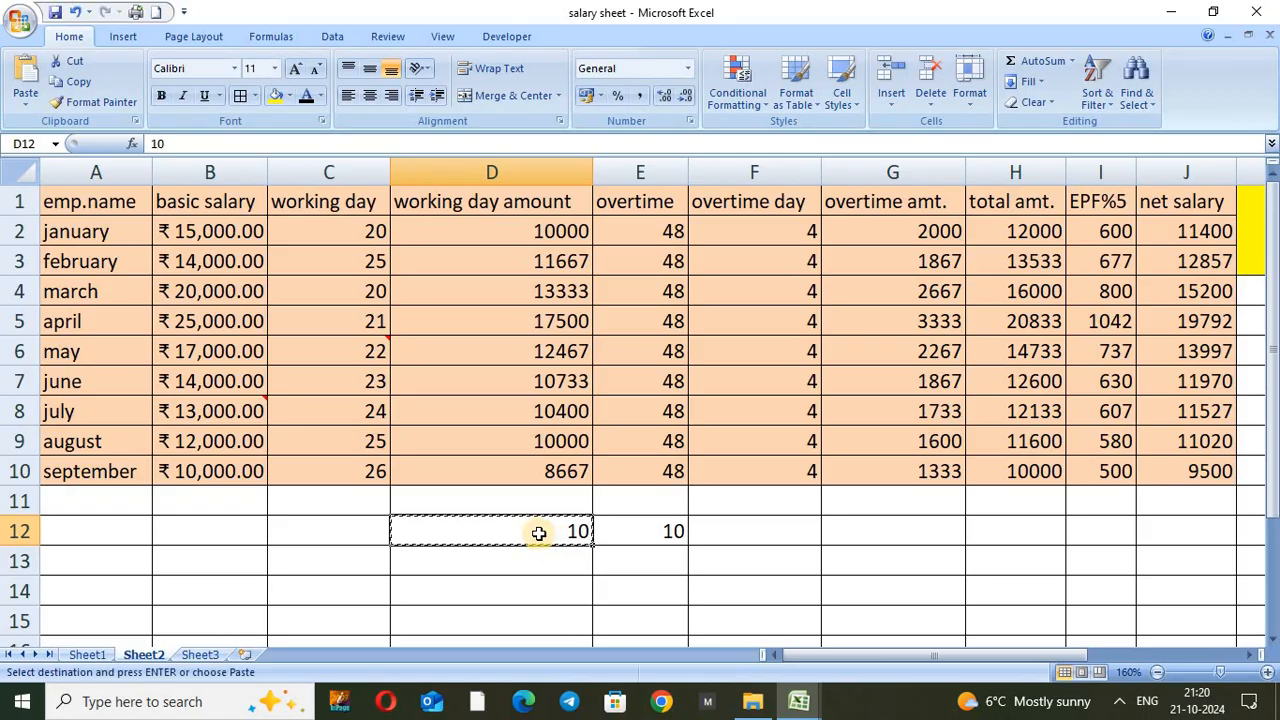
pyautogui.moveTo(768, 224); pyautogui.dragTo(758, 466)
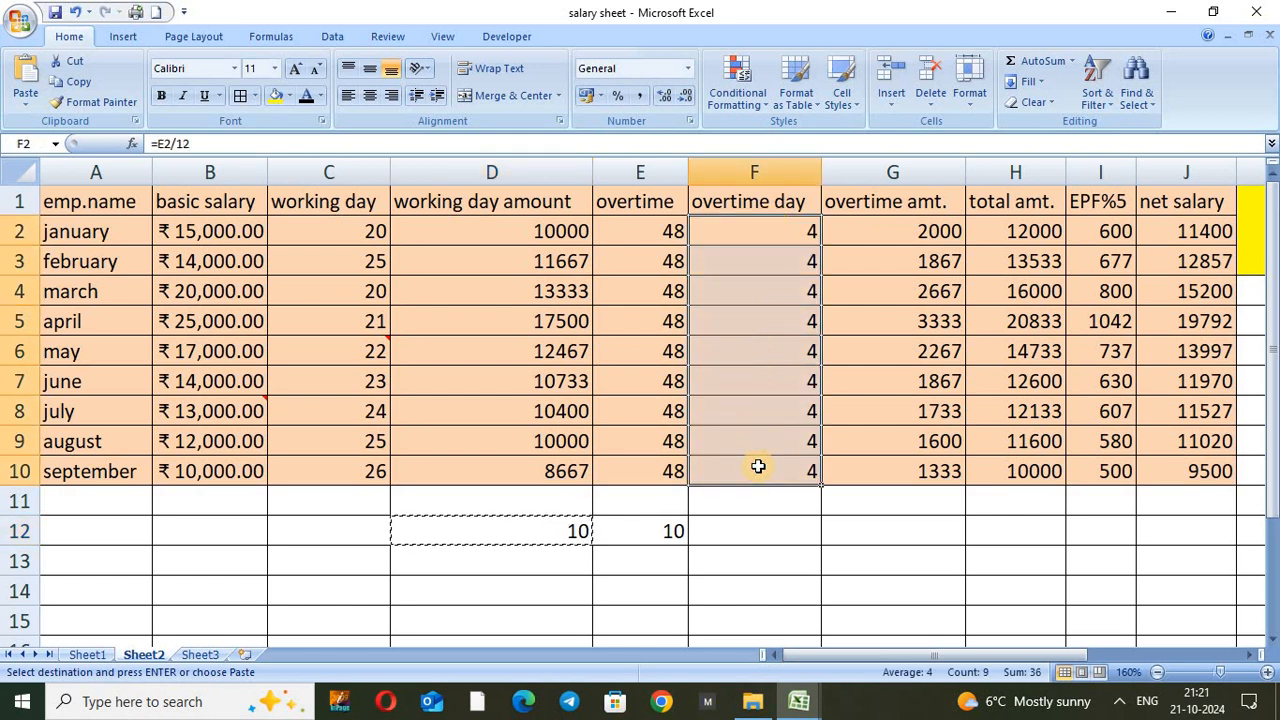
pyautogui.click(27, 110)
pyautogui.click(64, 248)
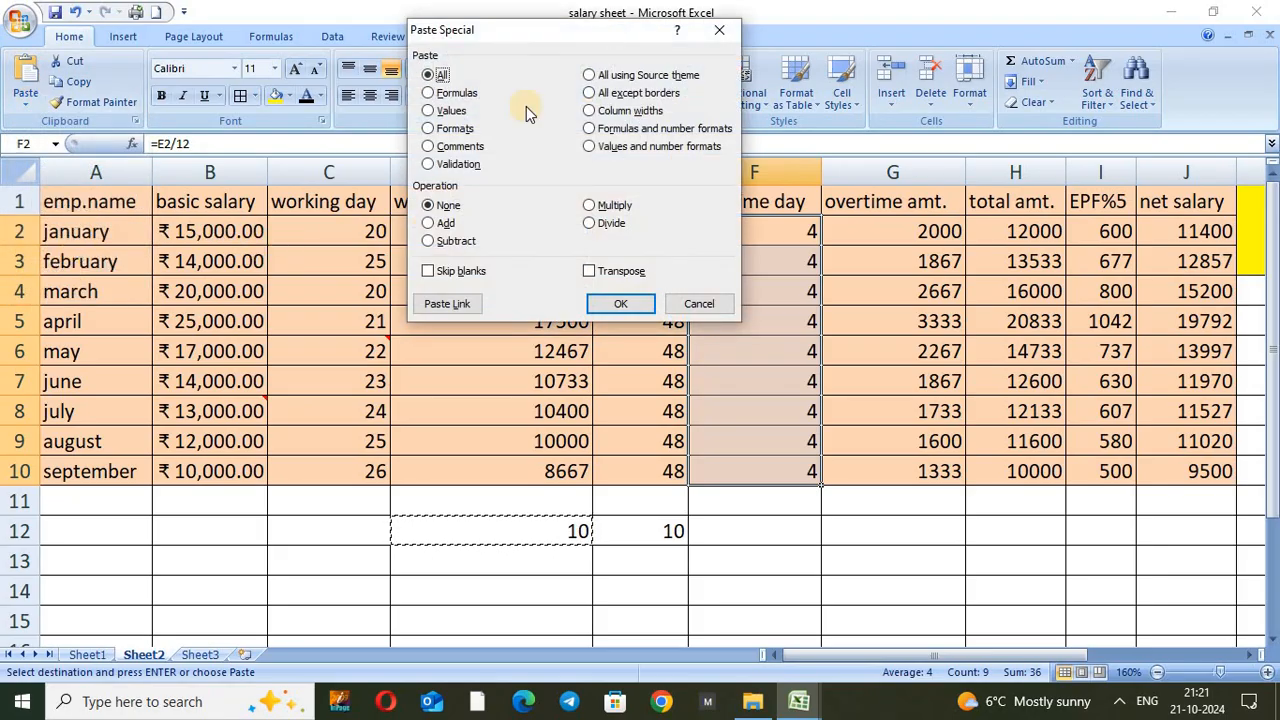
pyautogui.moveTo(600, 29); pyautogui.dragTo(464, 32)
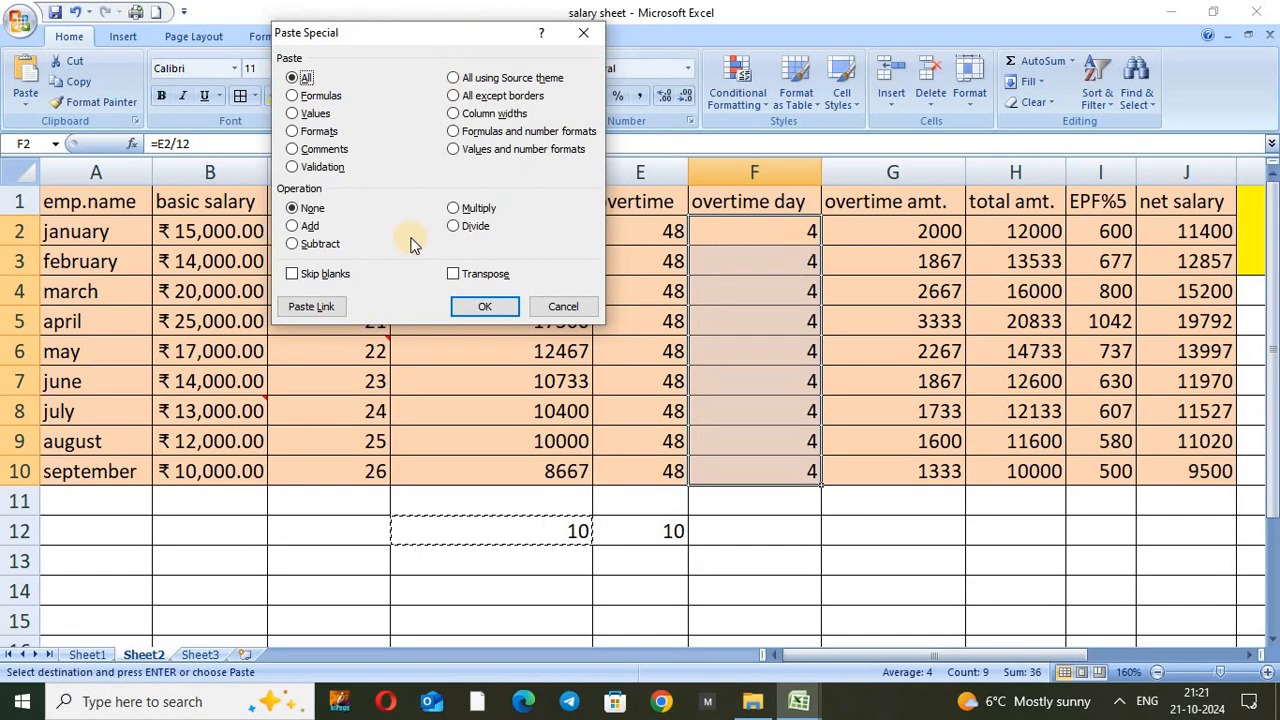
pyautogui.click(306, 228)
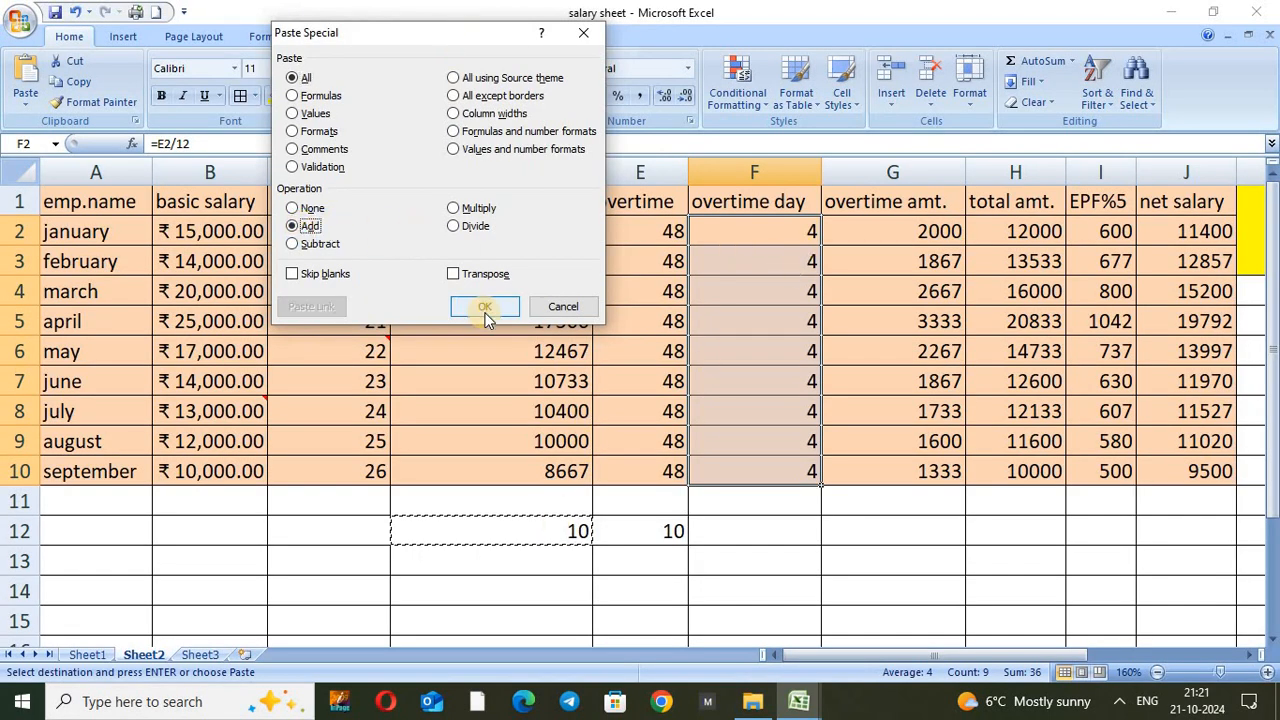
pyautogui.click(484, 307)
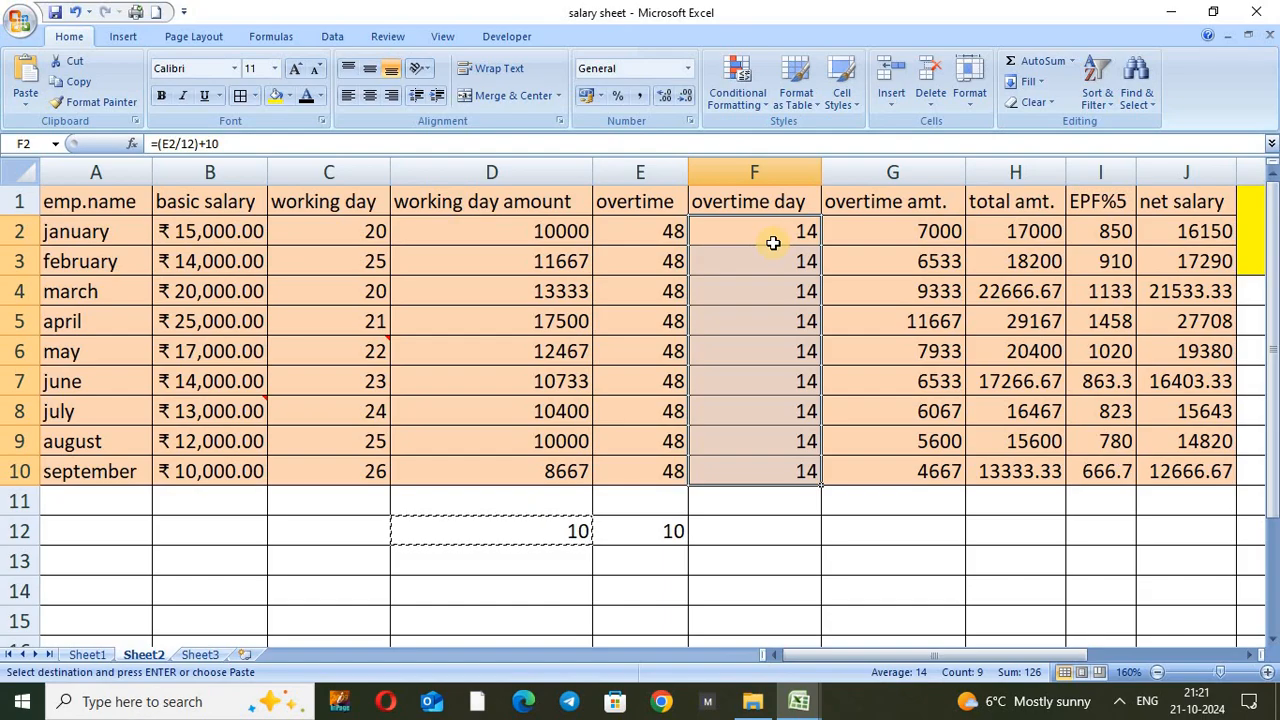
# Step: Undo the Add paste on the overtime day cells F2:F10 and enter 20 in D13
pyautogui.hotkey('ctrl', 'z')
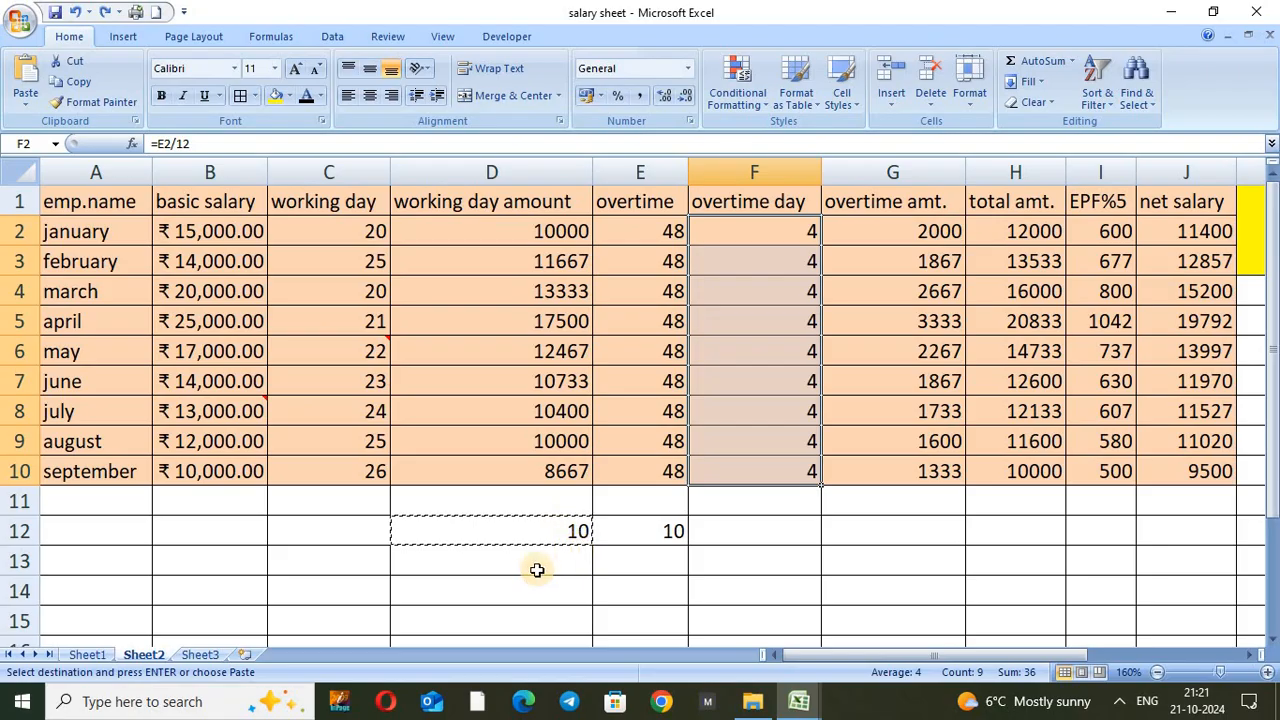
pyautogui.click(537, 570)
pyautogui.write('20')
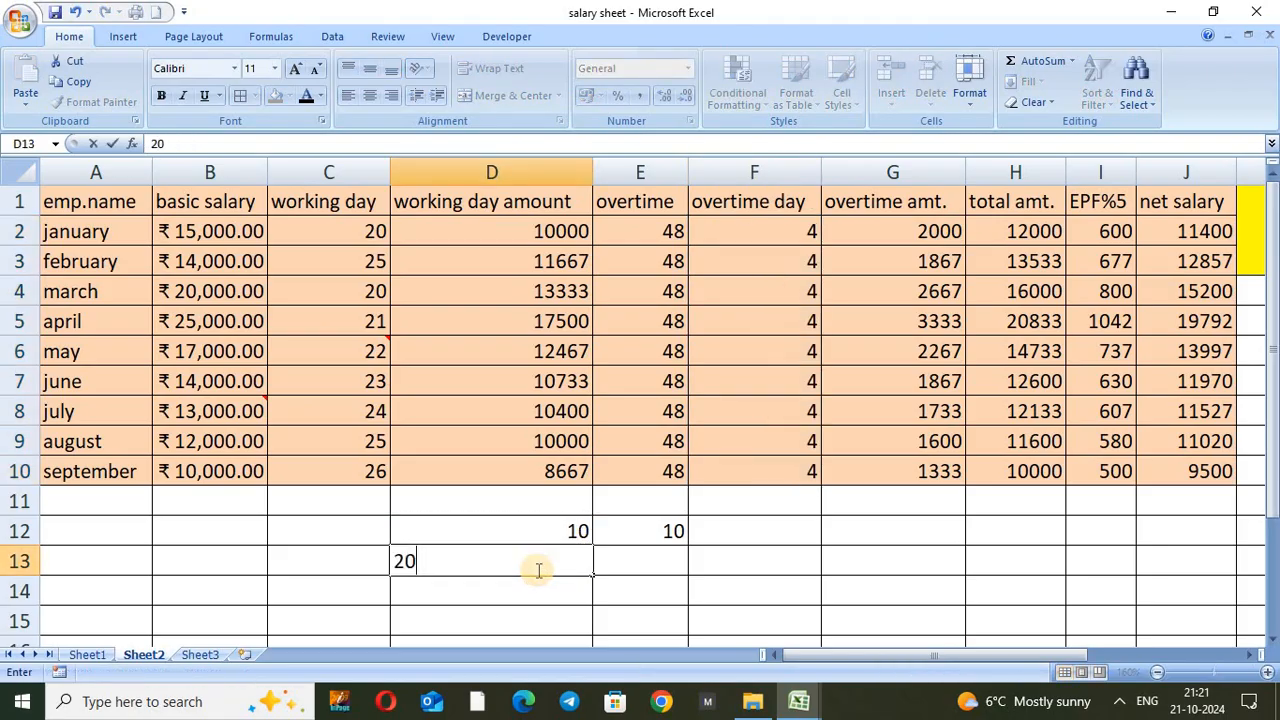
pyautogui.click(499, 612)
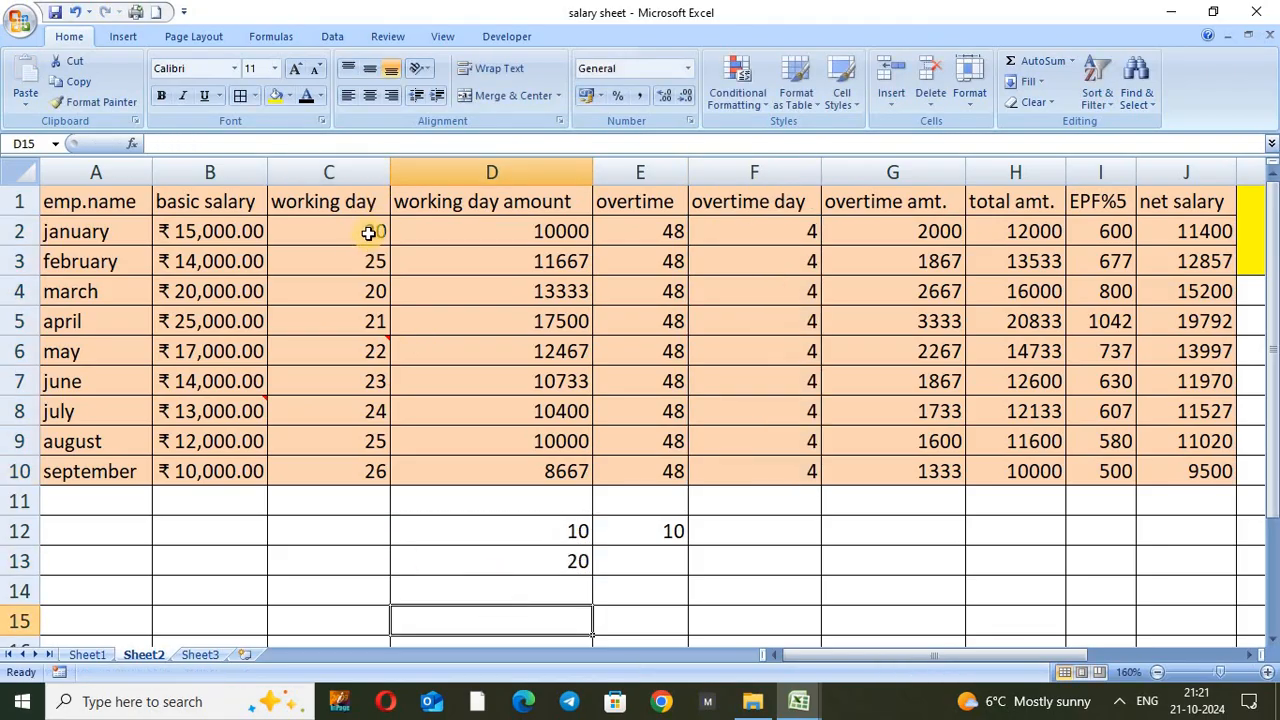
# Step: Copy the 20 in D13, subtract it from the working day cells C2:C10 using Paste Special's Subtract operation, and undo the paste
pyautogui.click(483, 569)
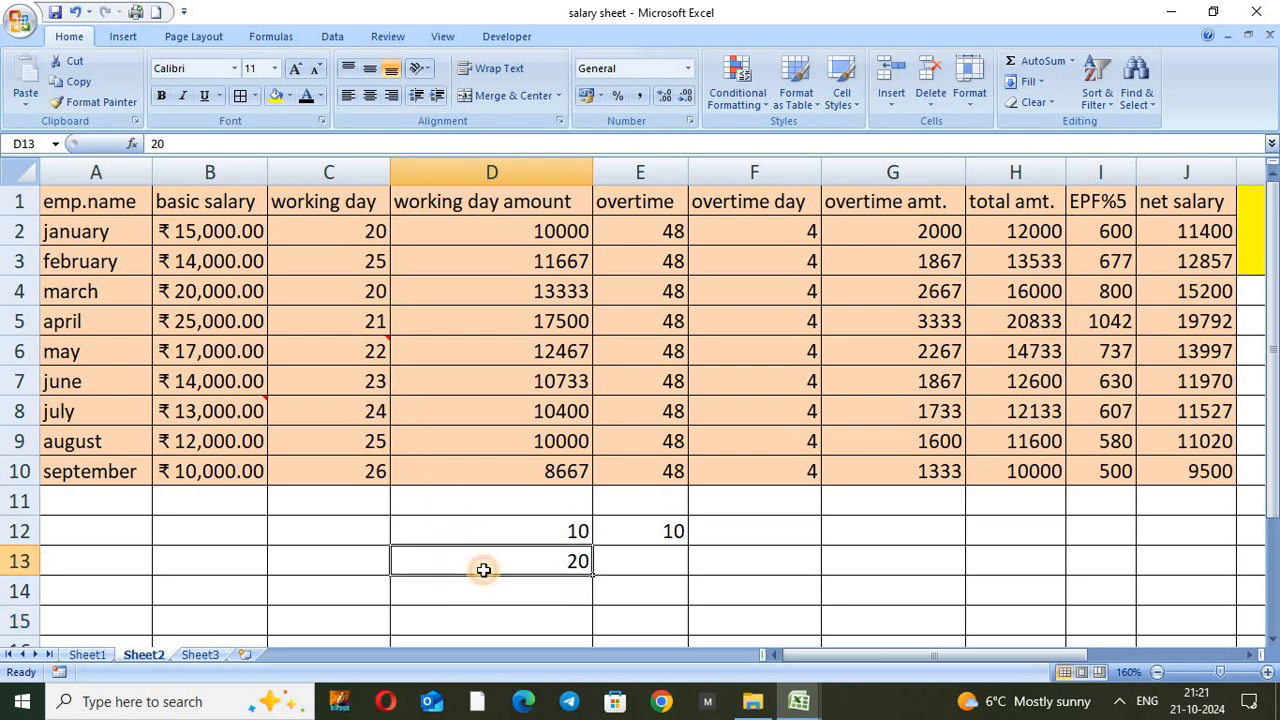
pyautogui.hotkey('ctrl', 'c')
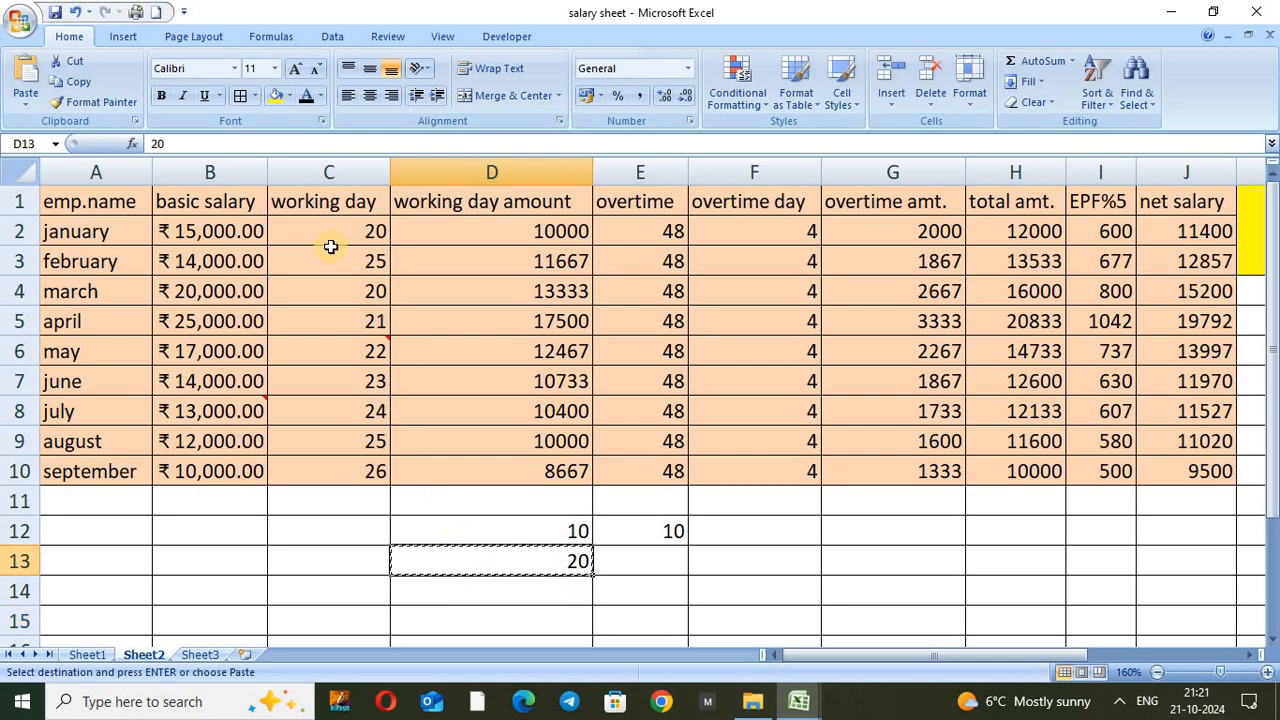
pyautogui.moveTo(351, 229); pyautogui.dragTo(341, 465)
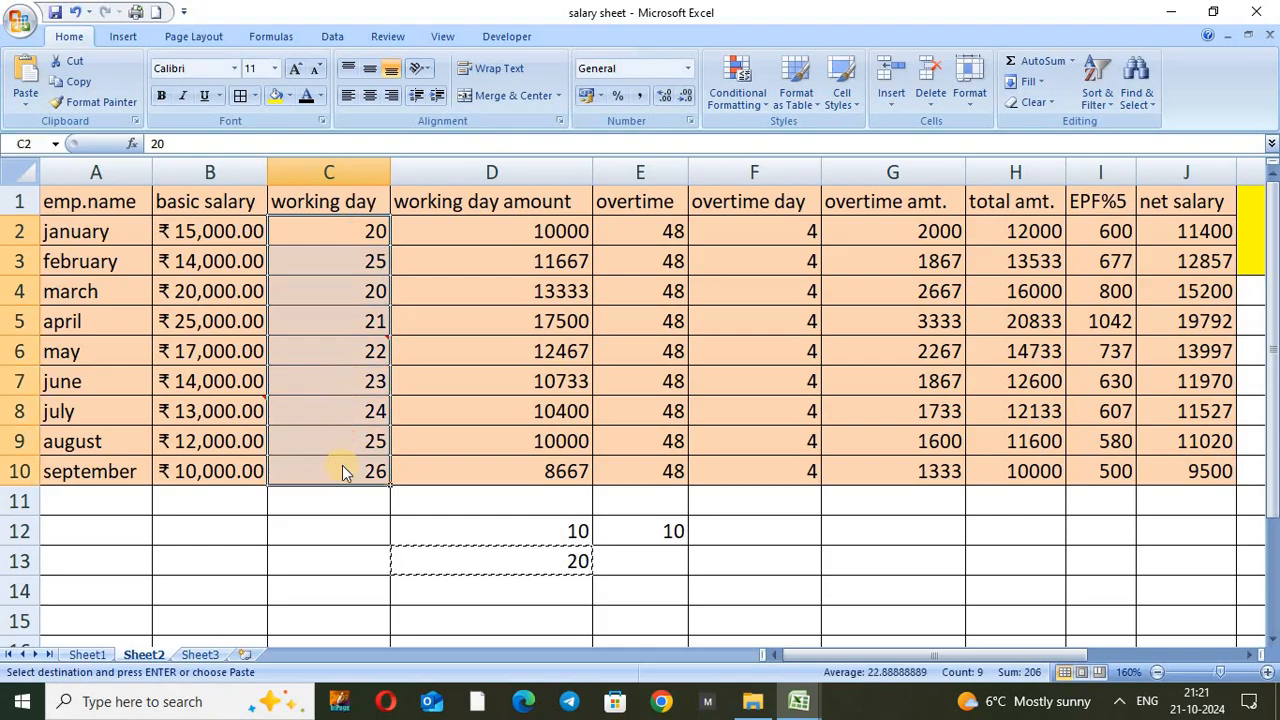
pyautogui.hotkey('alt', 'h')
pyautogui.press('v')
pyautogui.press('s')
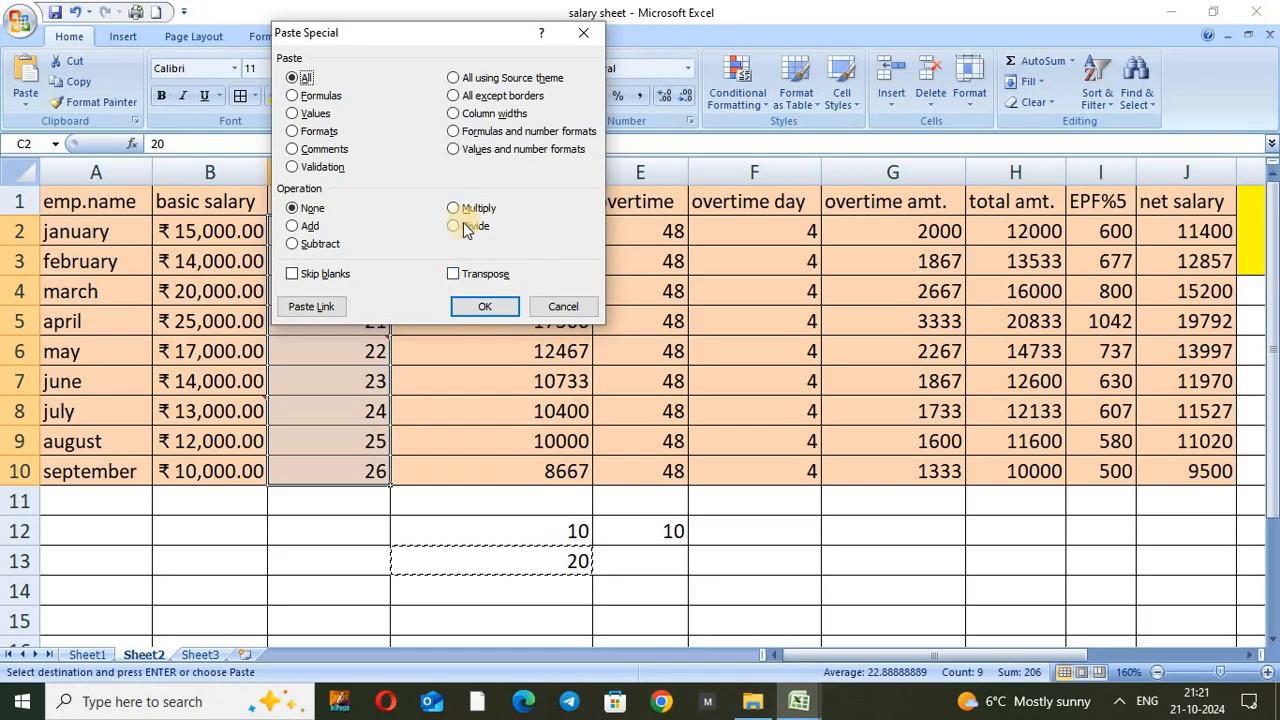
pyautogui.click(307, 245)
pyautogui.click(480, 309)
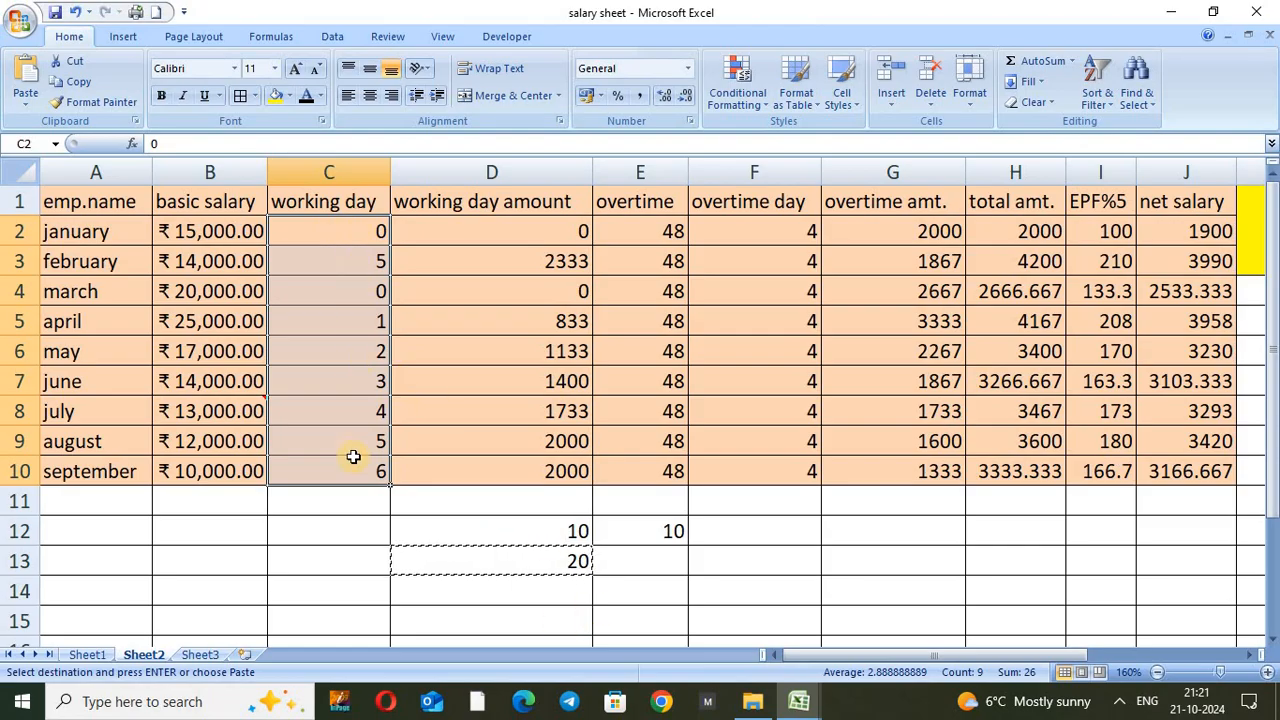
pyautogui.hotkey('ctrl', 'z')
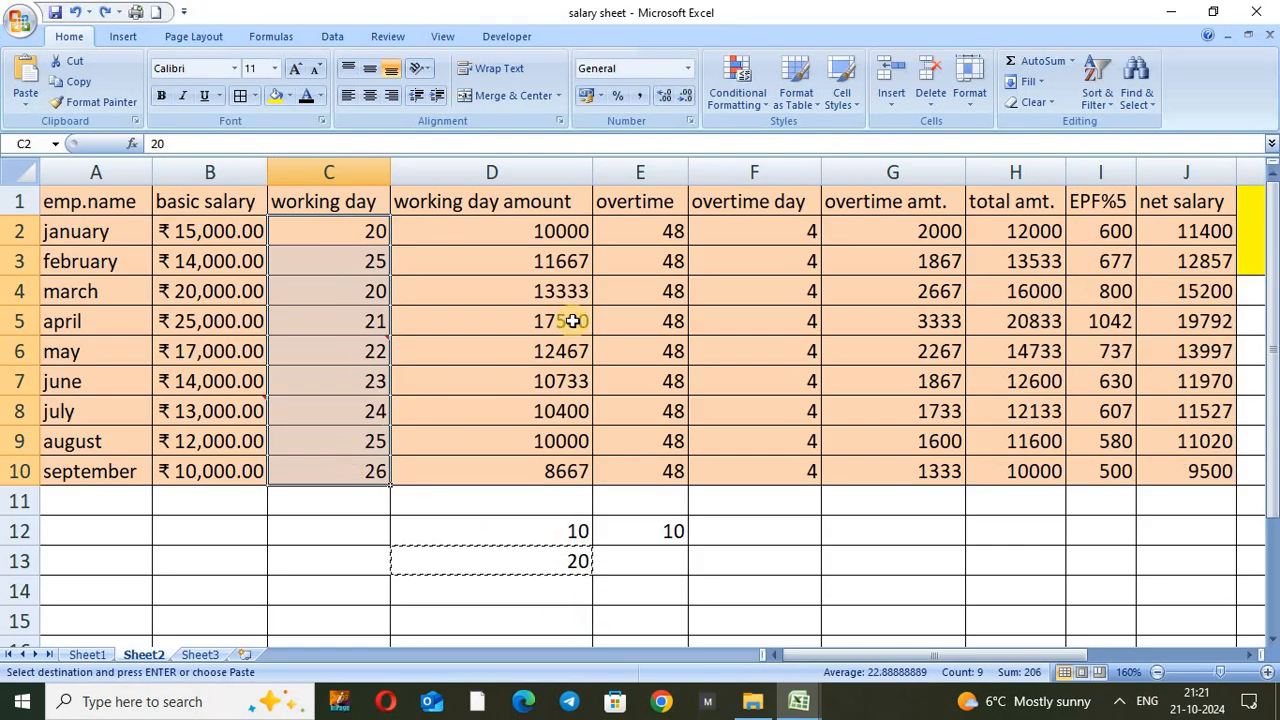
# Step: Paste the 20 copied from D13 into the empty cell D11 using Paste Special's Divide operation
pyautogui.moveTo(643, 231); pyautogui.dragTo(640, 500)
pyautogui.click(523, 504)
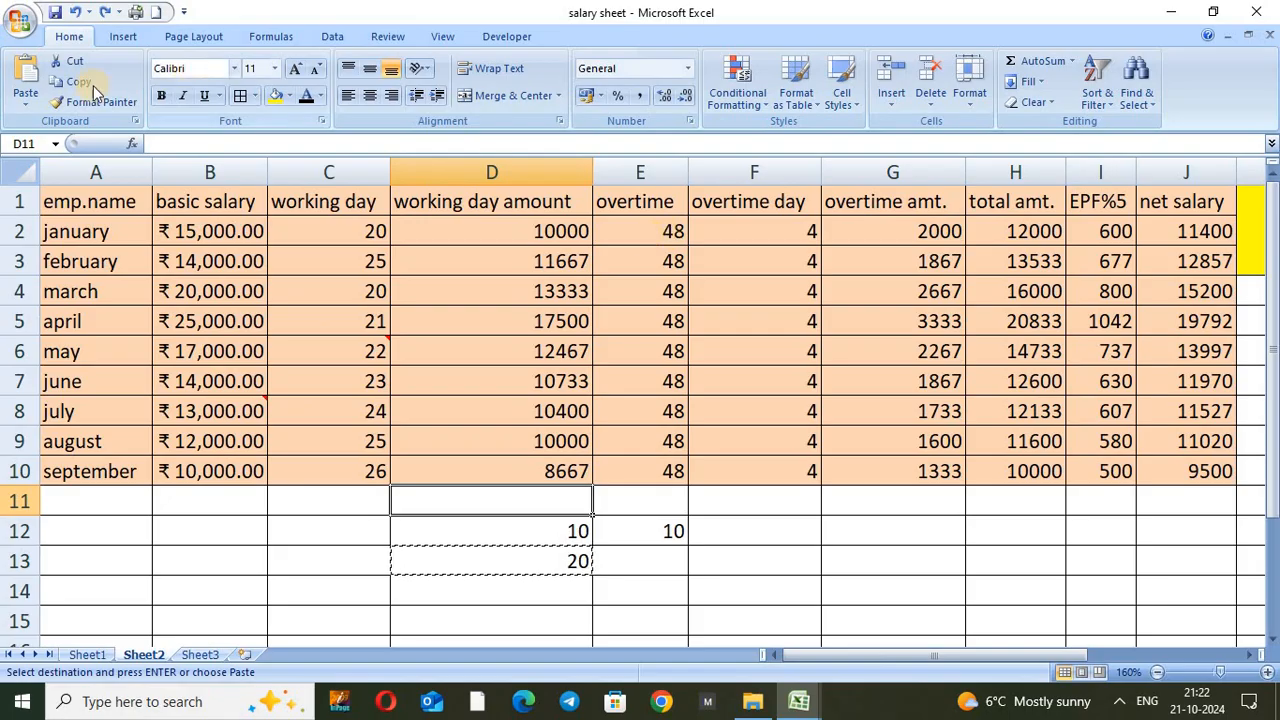
pyautogui.click(27, 115)
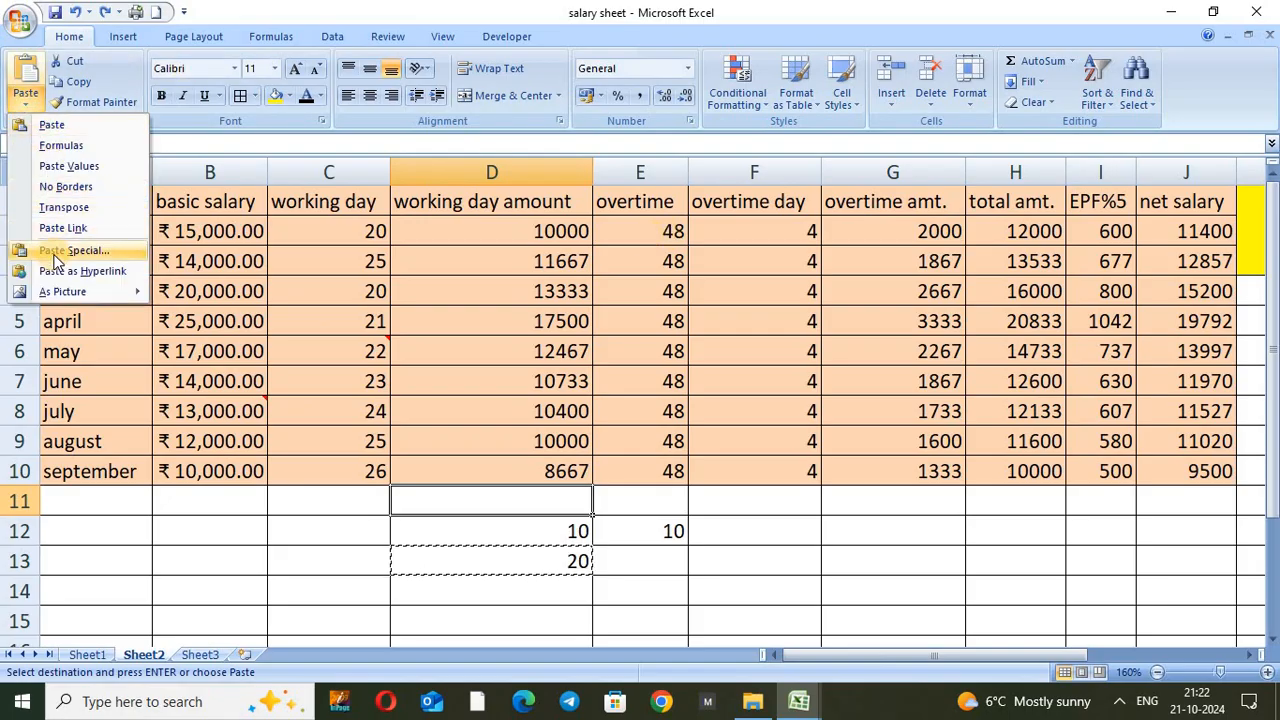
pyautogui.click(53, 253)
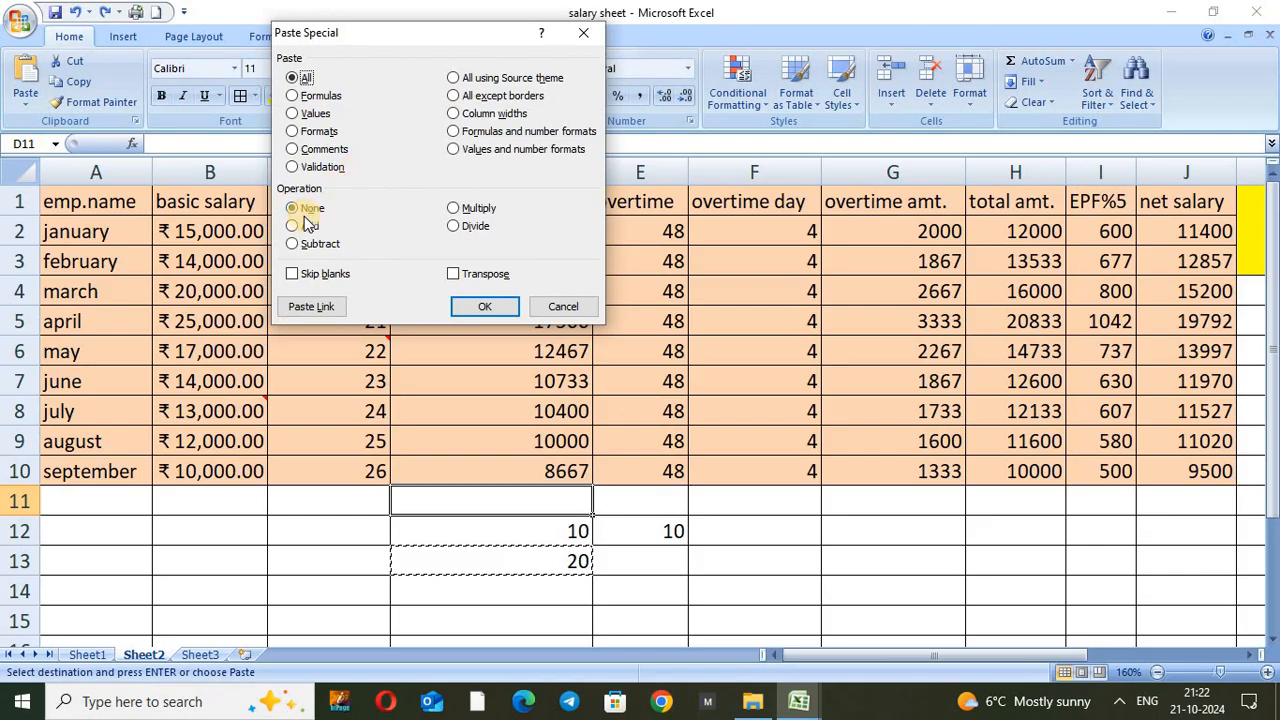
pyautogui.click(460, 228)
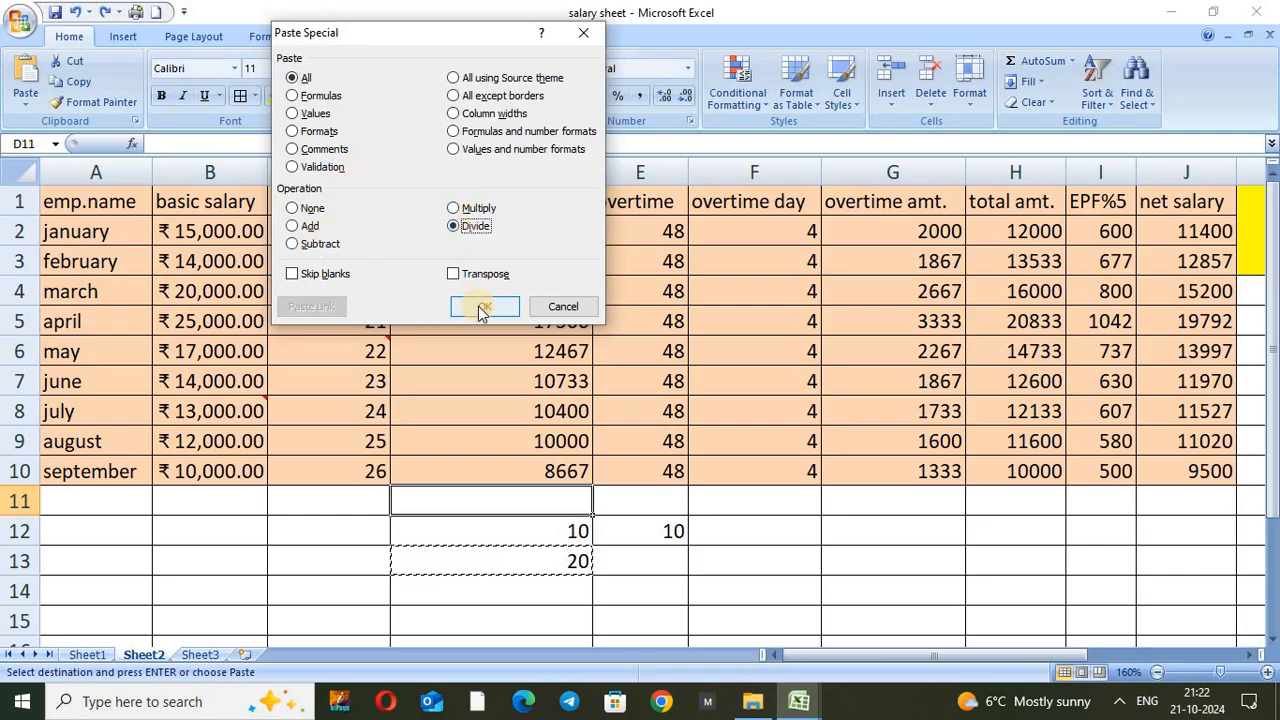
pyautogui.click(480, 306)
# Step: Review the Transpose option in Paste Special for june's working day amount in D7 without pasting
pyautogui.click(466, 378)
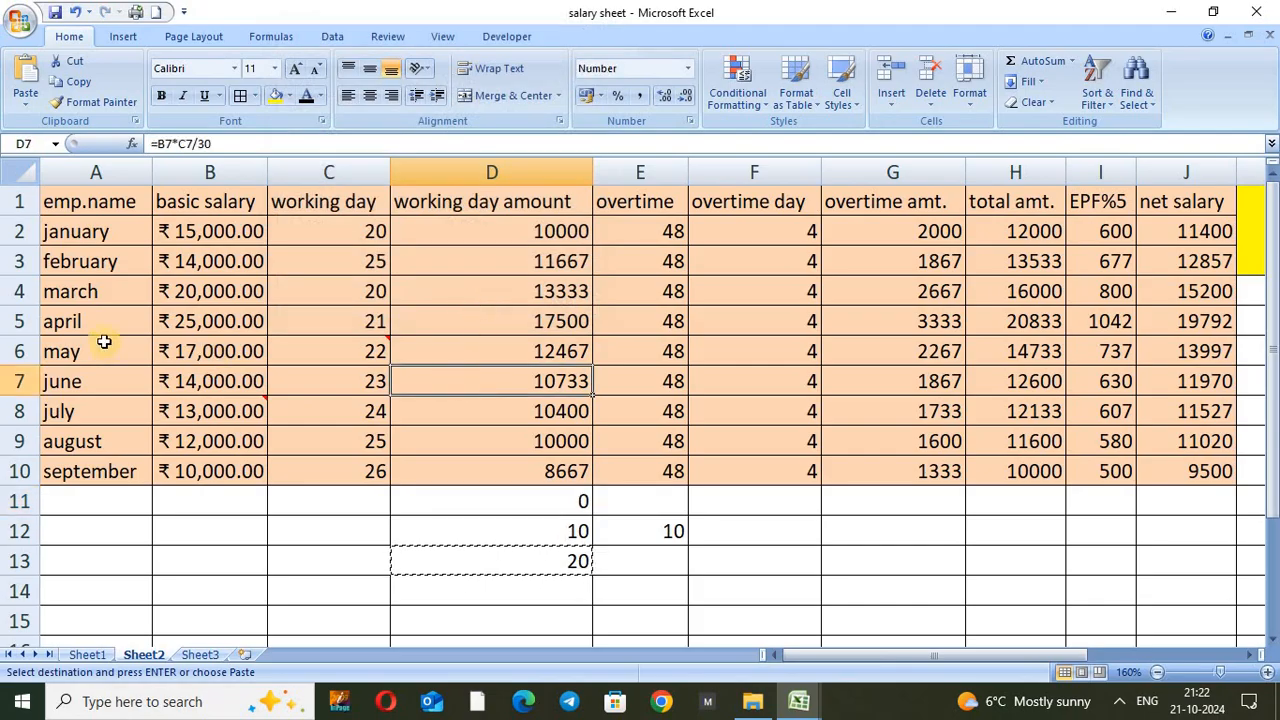
pyautogui.click(25, 103)
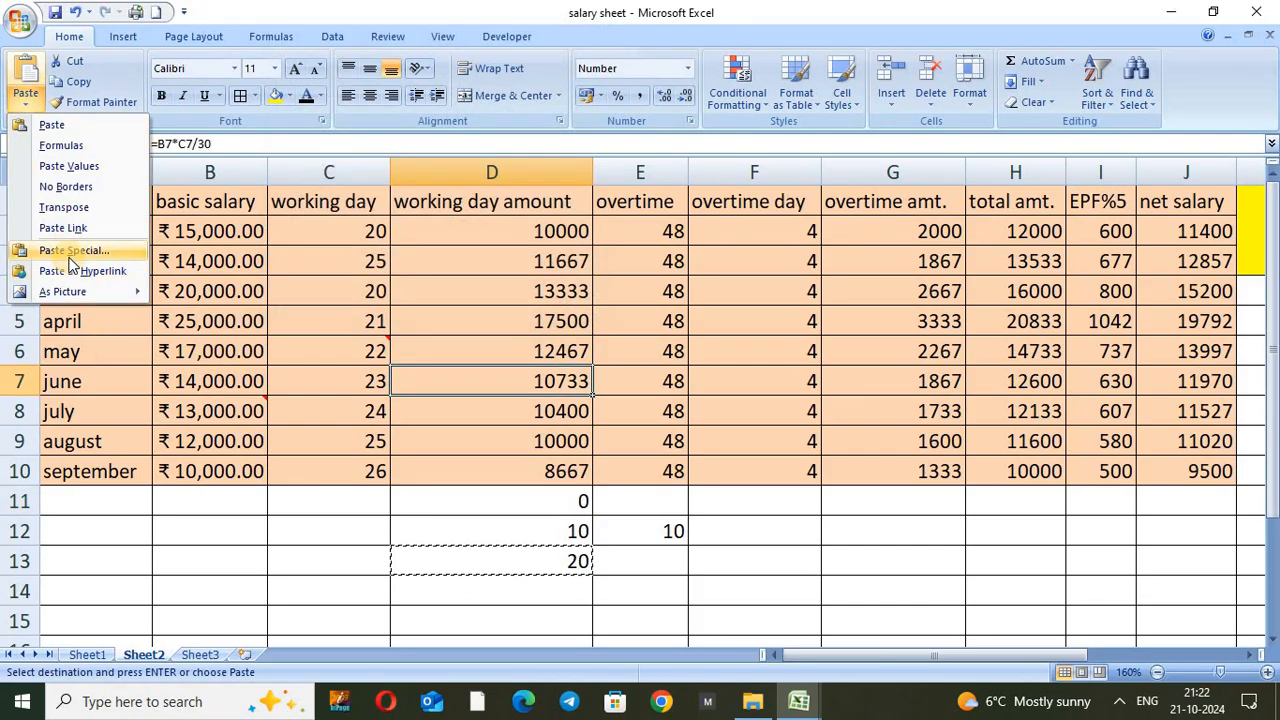
pyautogui.click(73, 251)
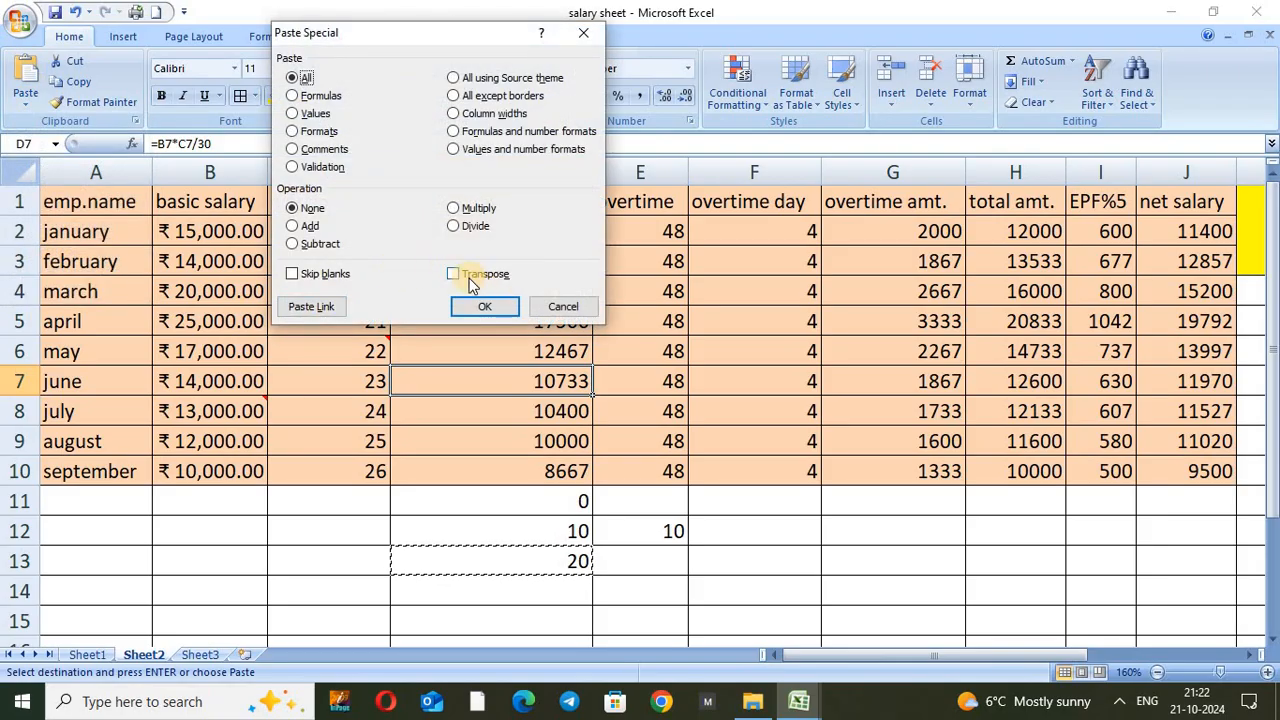
pyautogui.click(553, 310)
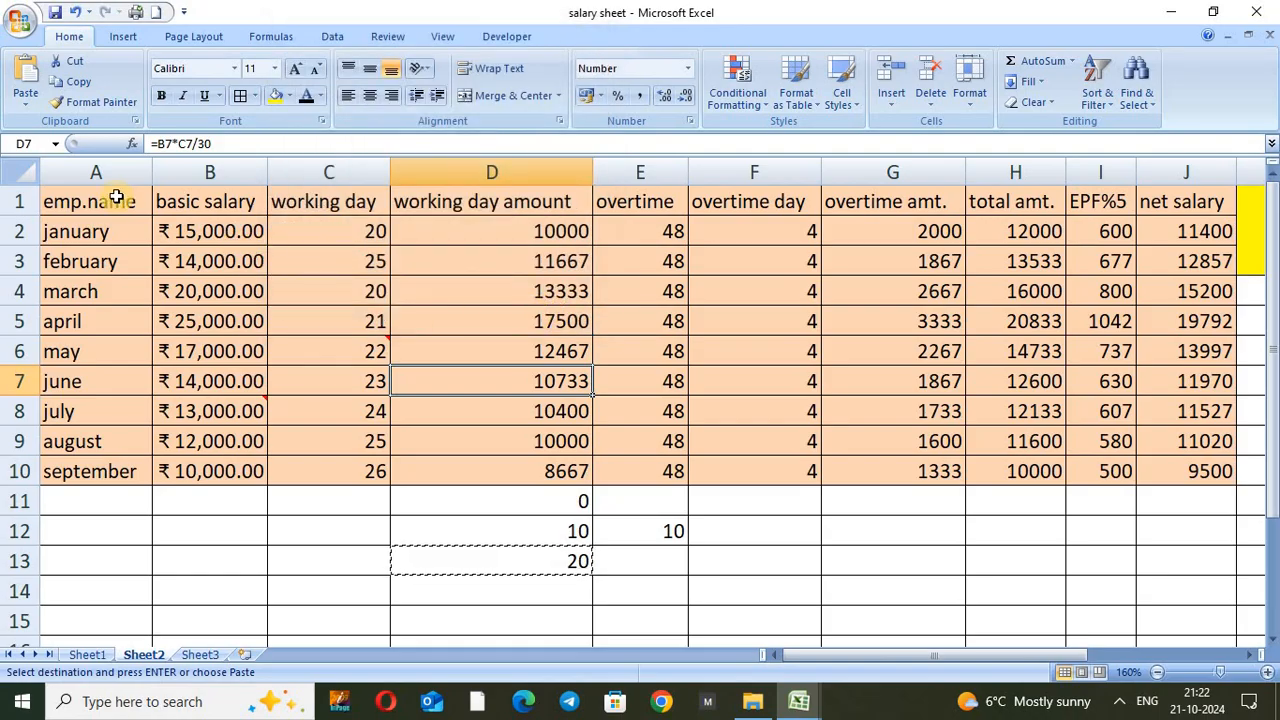
# Step: Highlight the emp.name, basic salary and working day columns one after another to examine the table's layout
pyautogui.moveTo(110, 203); pyautogui.dragTo(91, 455)
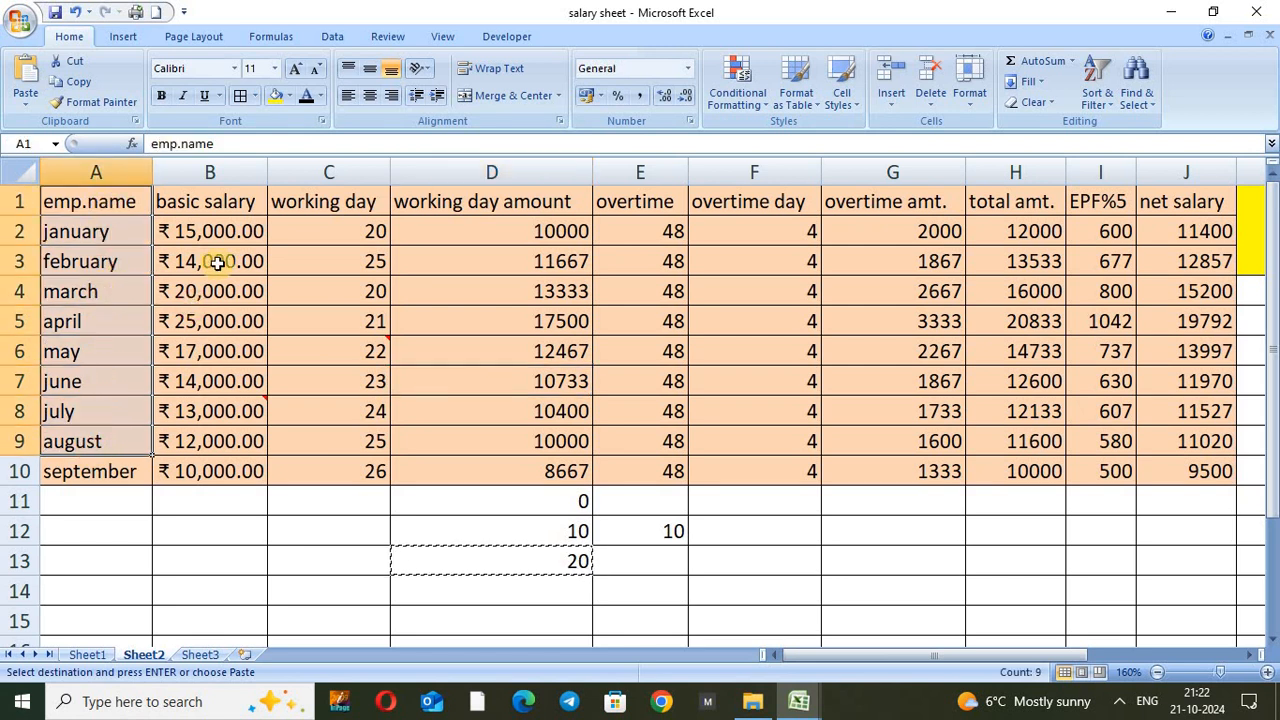
pyautogui.click(214, 205)
pyautogui.moveTo(214, 236); pyautogui.dragTo(200, 434)
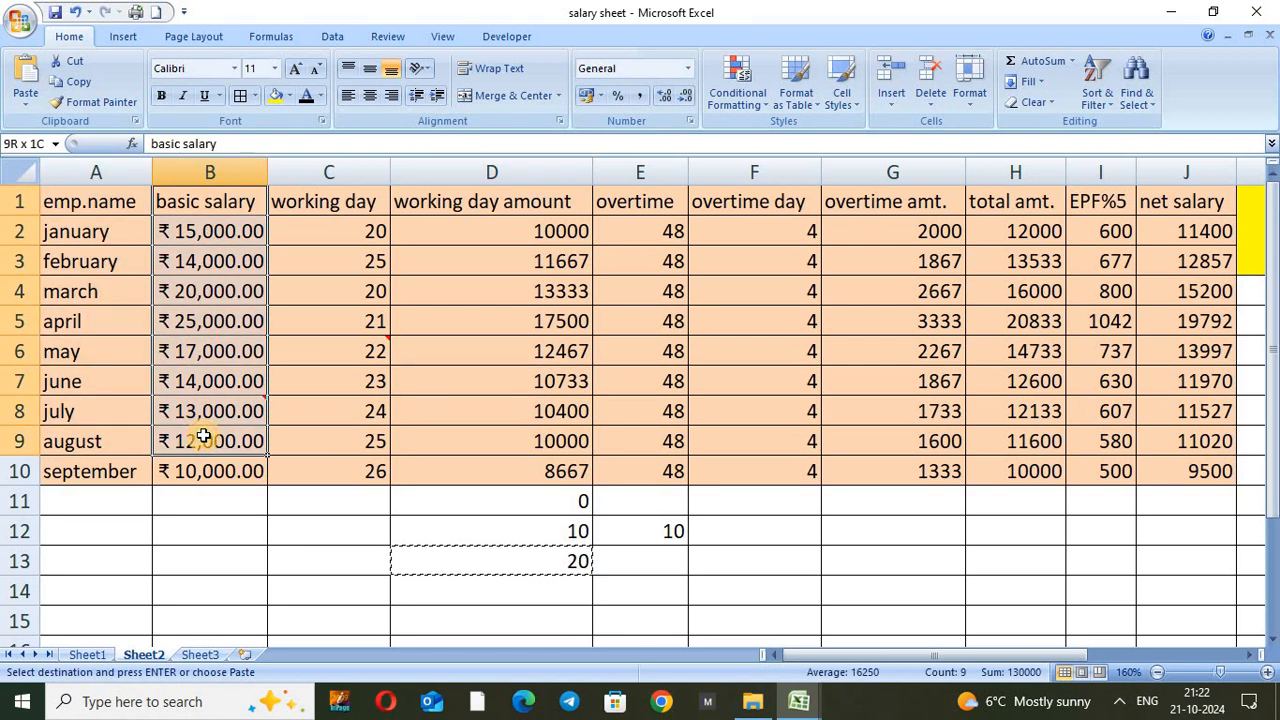
pyautogui.click(330, 200)
pyautogui.moveTo(330, 200); pyautogui.dragTo(323, 465)
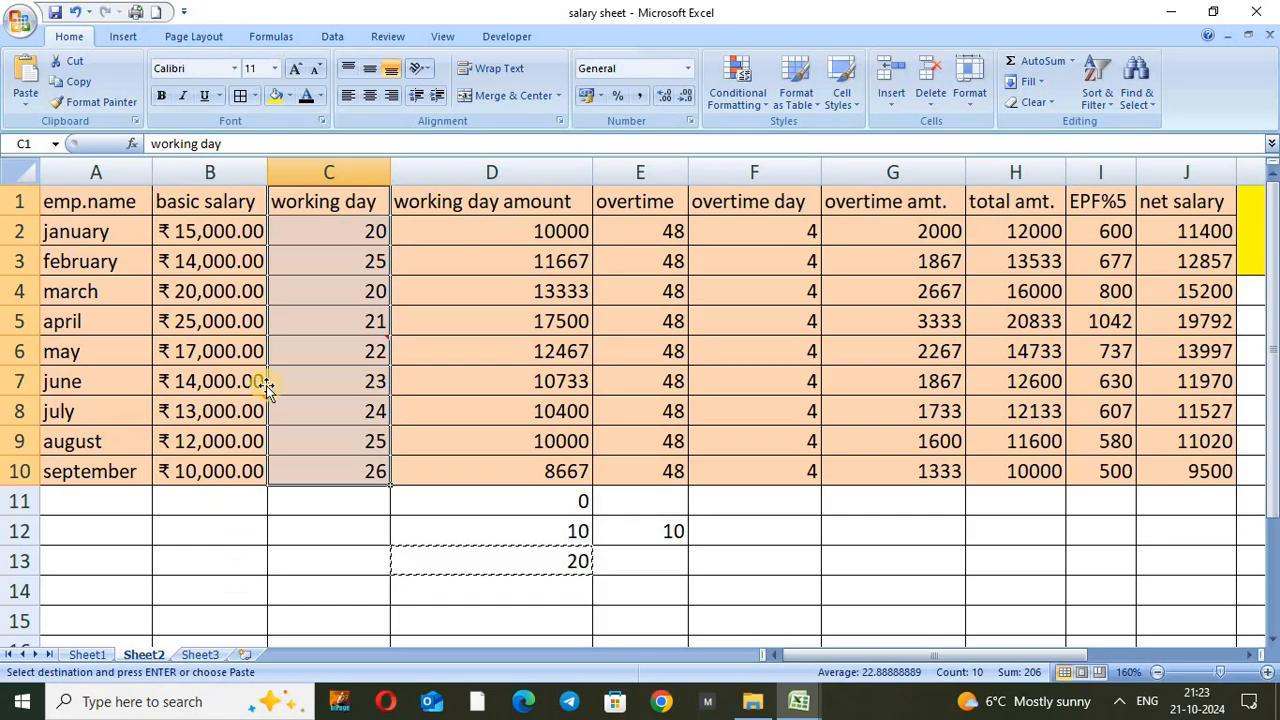
# Step: Copy the salary table A1:J10 and paste it transposed at A12 using Paste Special
pyautogui.moveTo(82, 213); pyautogui.dragTo(1207, 466)
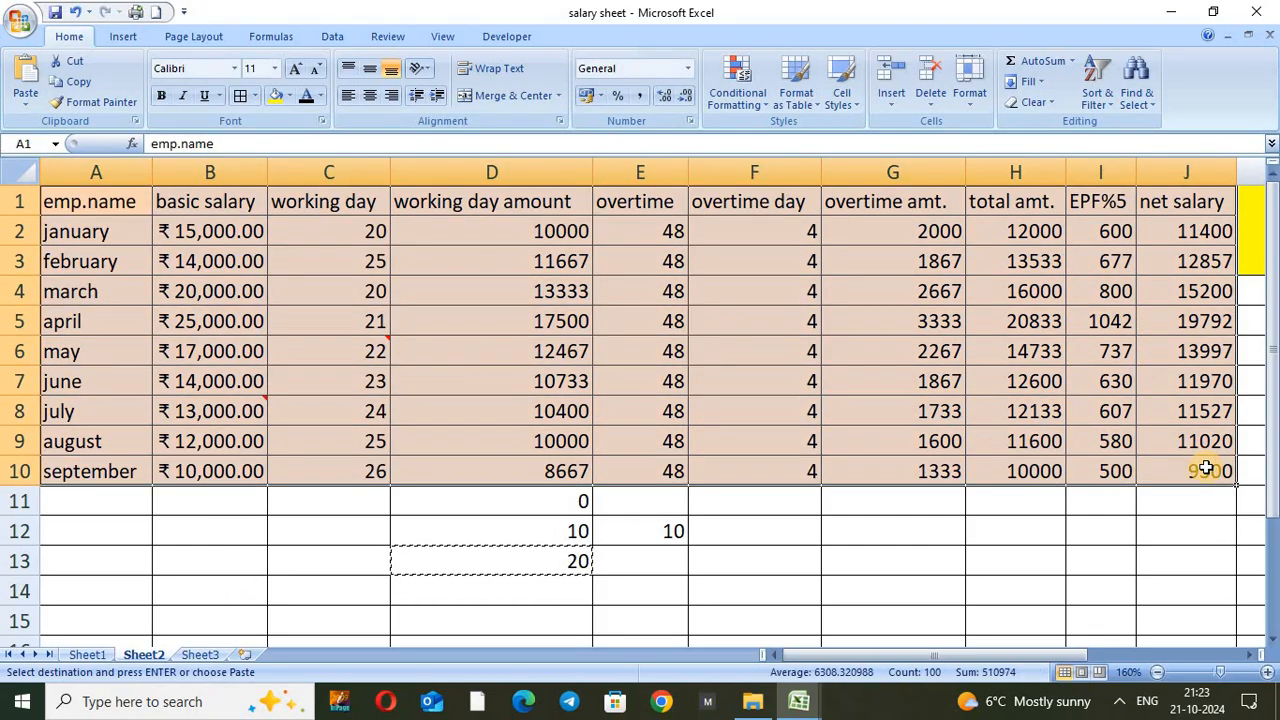
pyautogui.hotkey('ctrl', 'c')
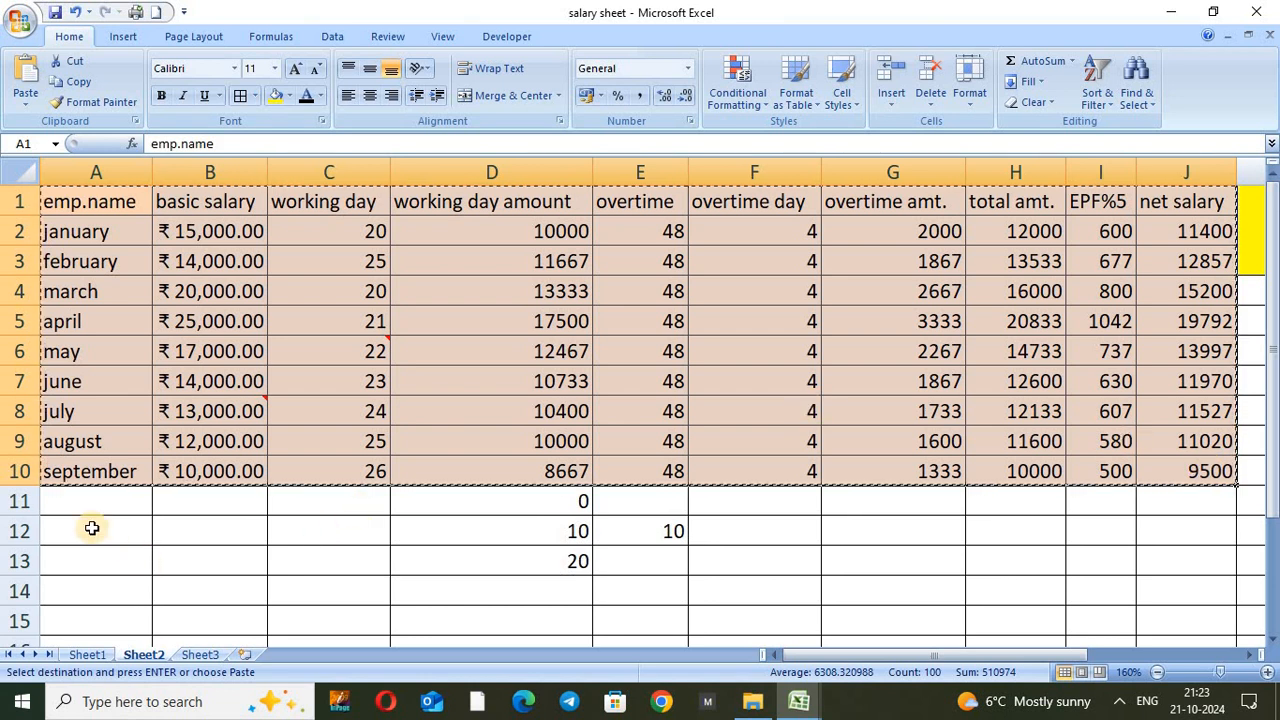
pyautogui.click(91, 528)
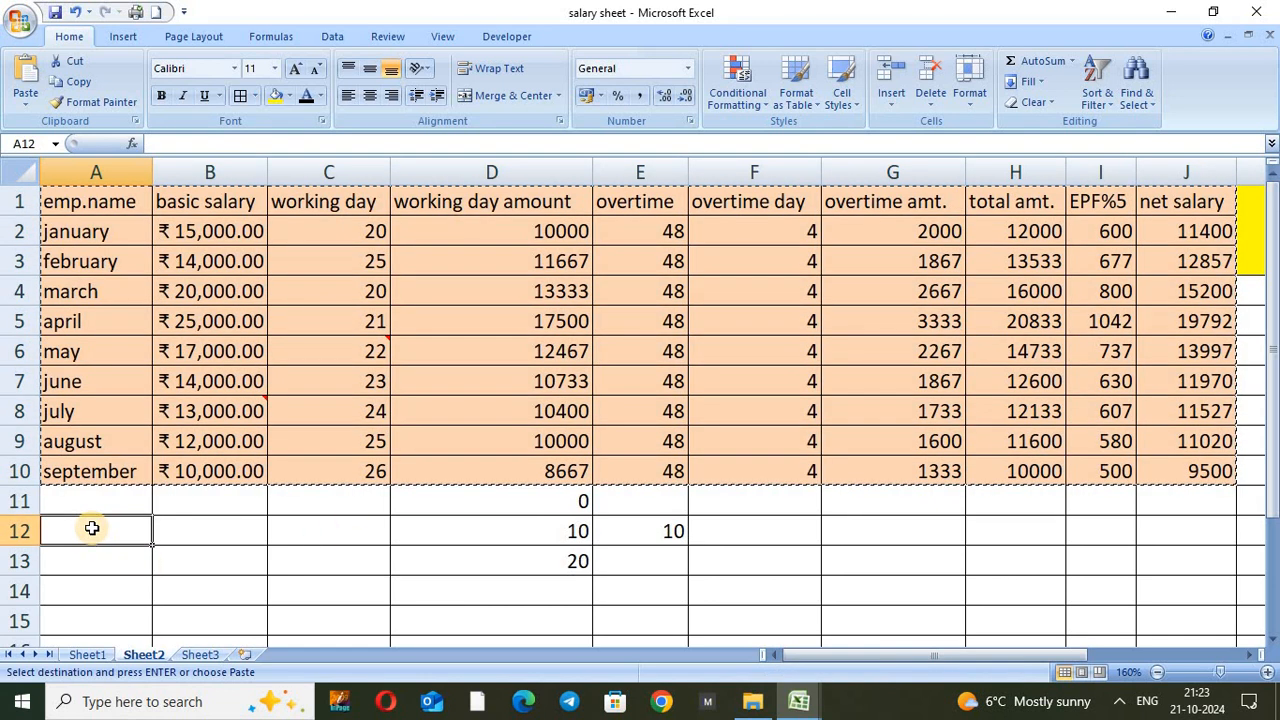
pyautogui.click(24, 104)
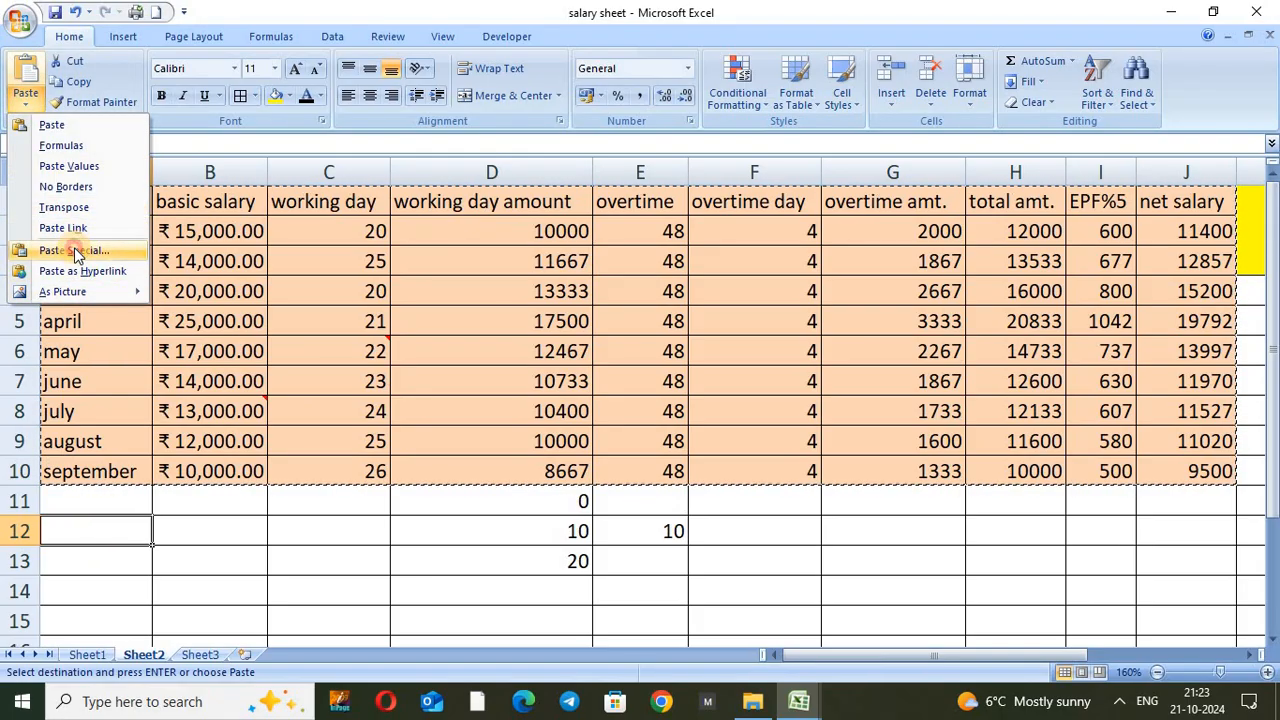
pyautogui.click(70, 250)
pyautogui.click(454, 275)
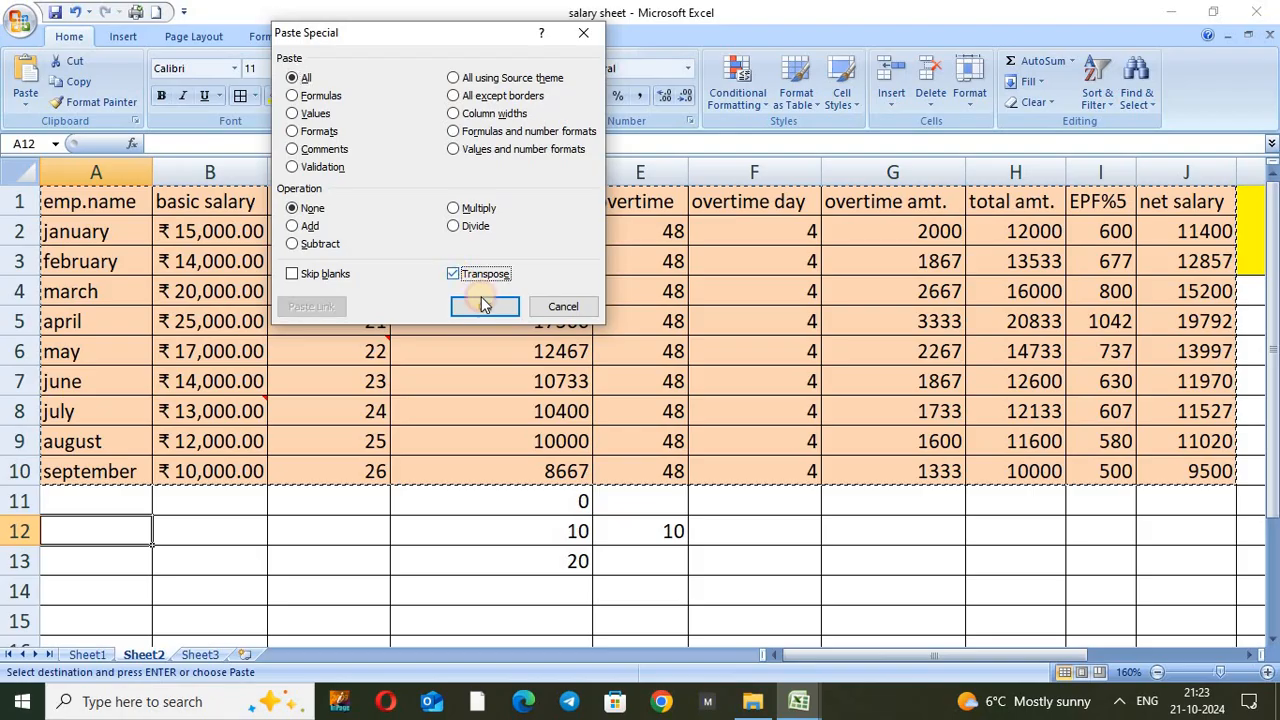
pyautogui.click(484, 307)
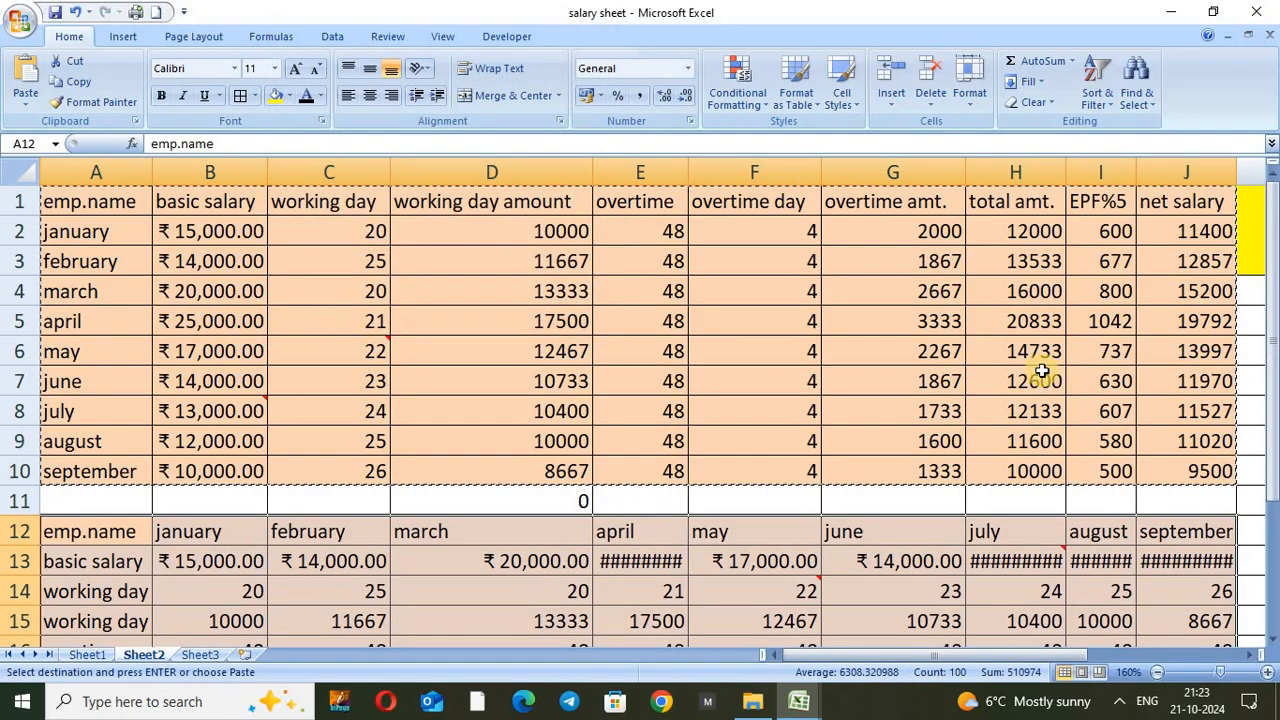
# Step: Examine the transposed table below the original and undo the transposed paste
pyautogui.moveTo(1275, 303); pyautogui.dragTo(1274, 410)
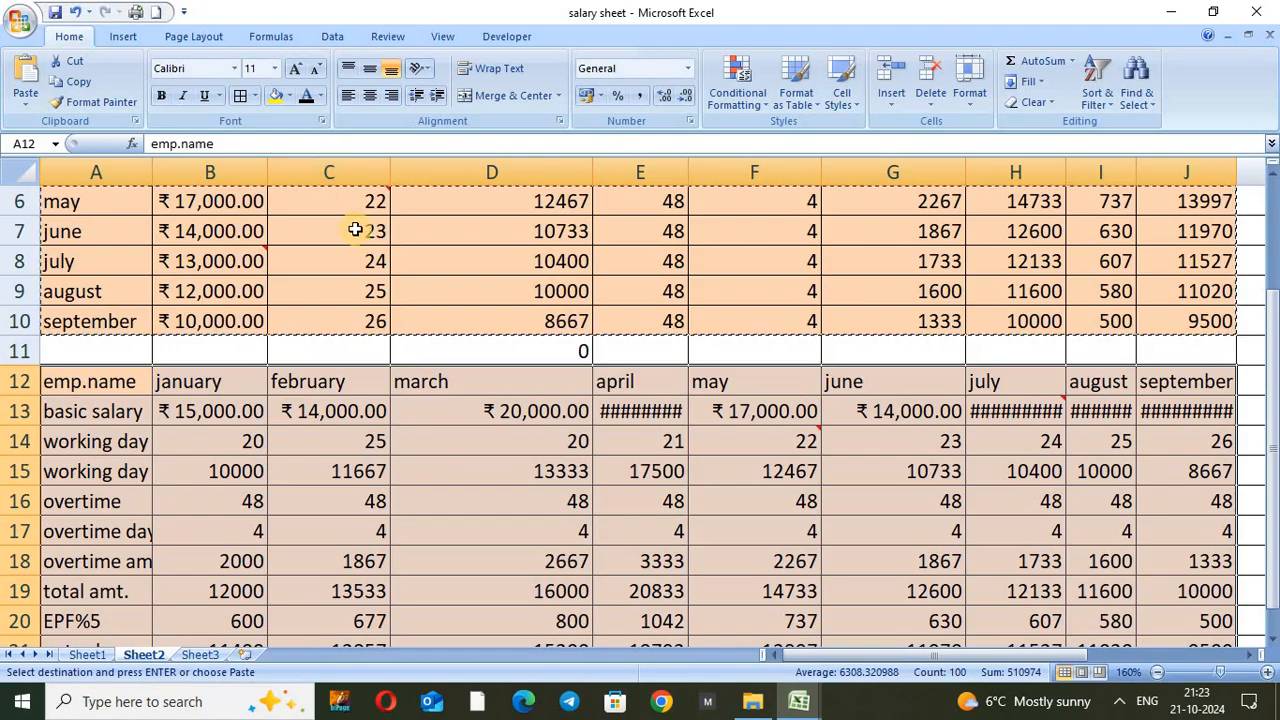
pyautogui.moveTo(1272, 313)
pyautogui.mouseDown()
pyautogui.moveTo(1272, 302)
pyautogui.moveTo(1272, 345)
pyautogui.moveTo(1272, 218)
pyautogui.moveTo(1274, 297)
pyautogui.mouseUp()
pyautogui.hotkey('ctrl', 'z')
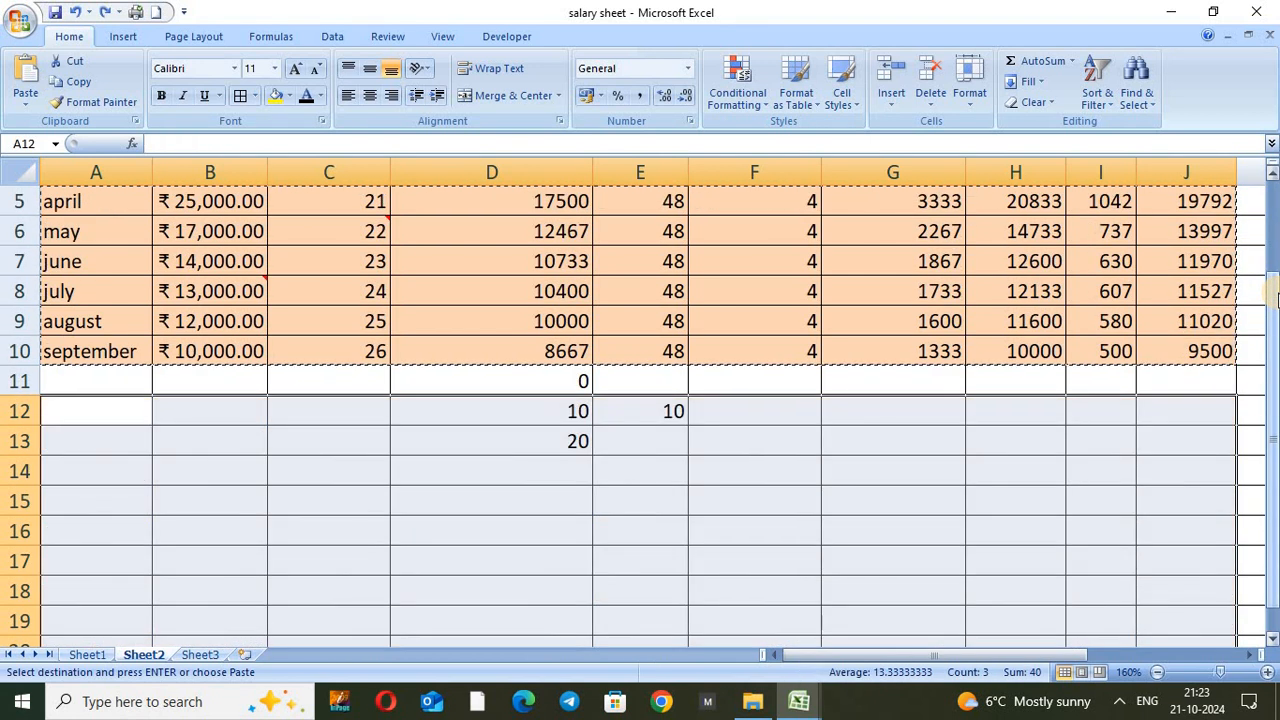
pyautogui.moveTo(1274, 297); pyautogui.dragTo(1272, 200)
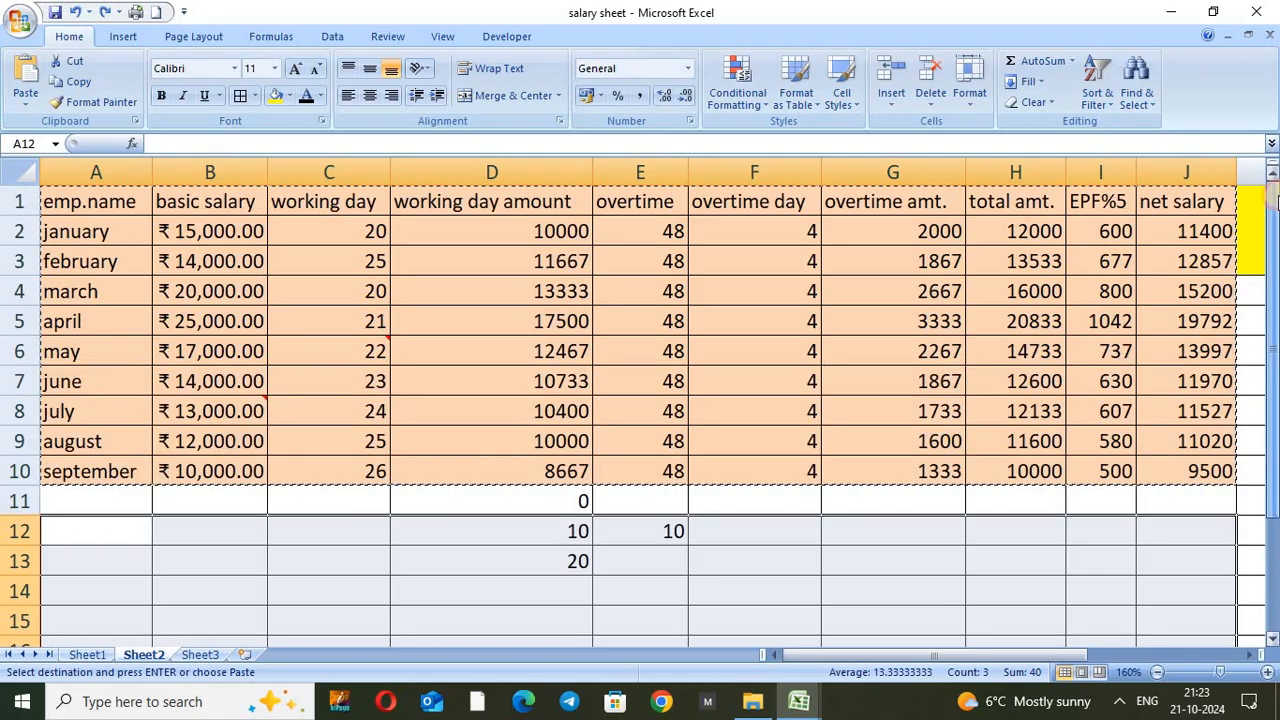
# Step: Review the Skip blanks option in Paste Special for cell L4 without pasting
pyautogui.click(1005, 281)
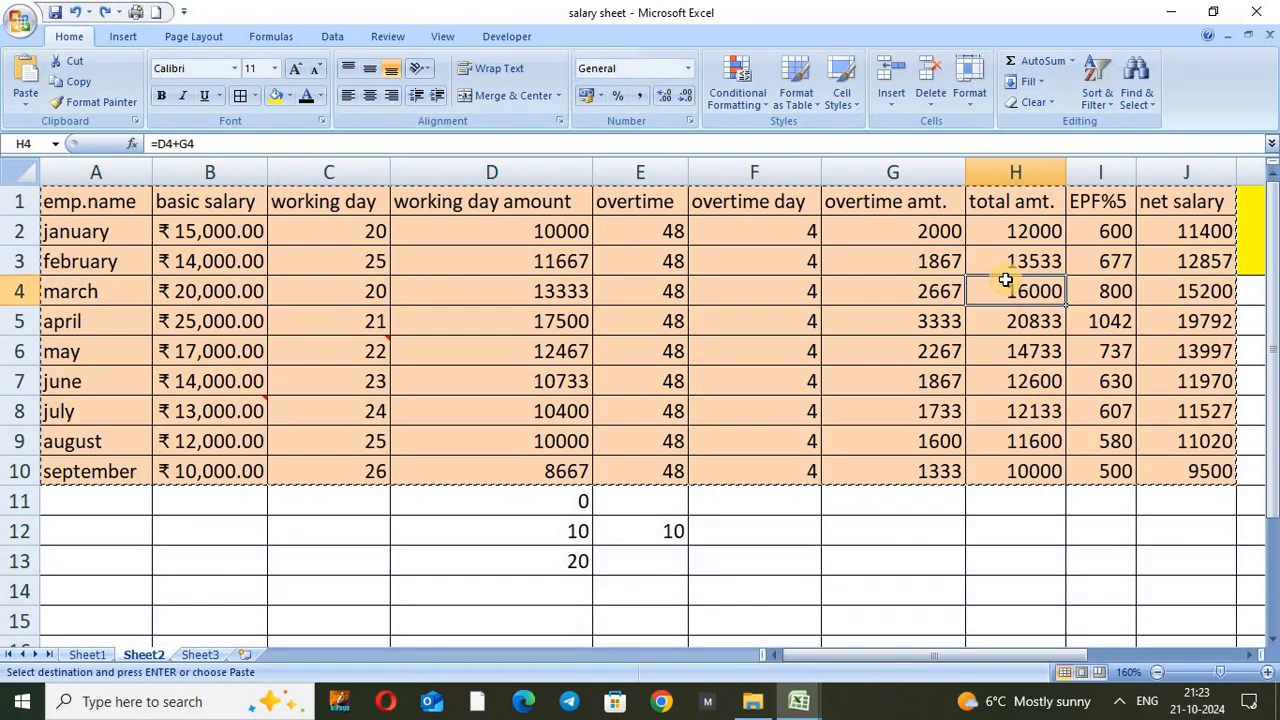
pyautogui.press('Right')
pyautogui.press('Right')
pyautogui.press('Right')
pyautogui.press('Right')
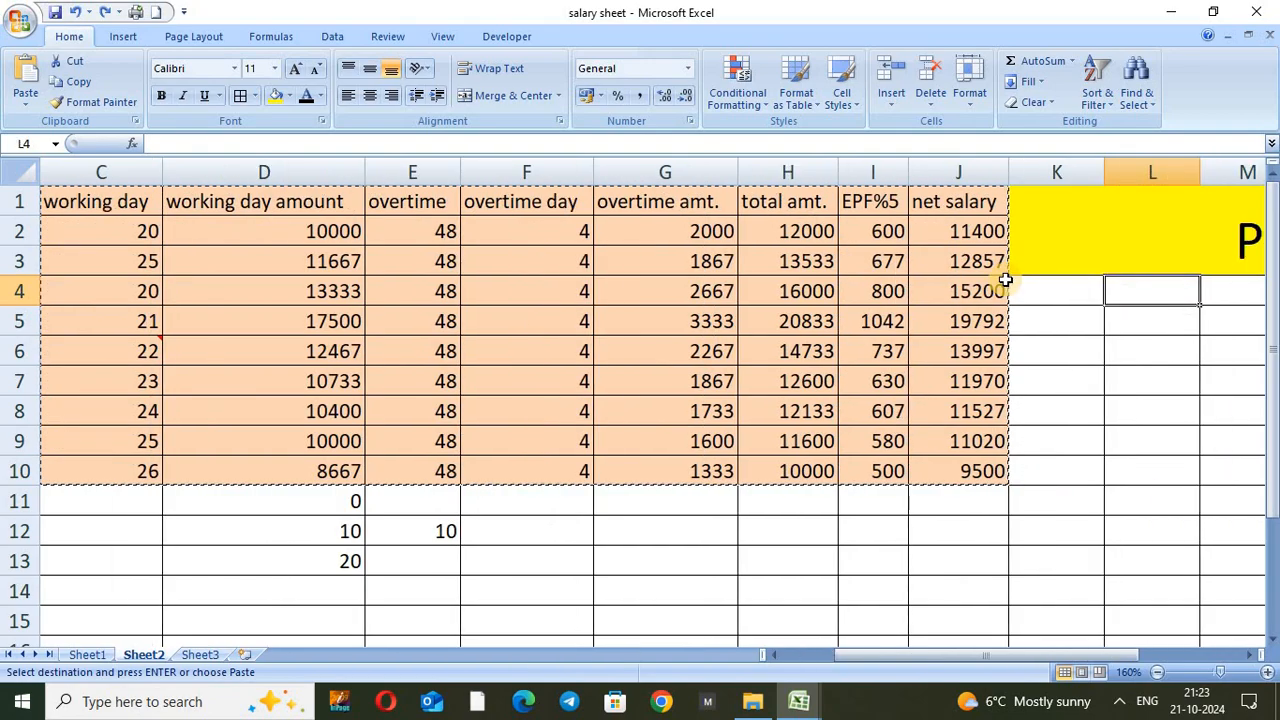
pyautogui.click(14, 110)
pyautogui.click(52, 245)
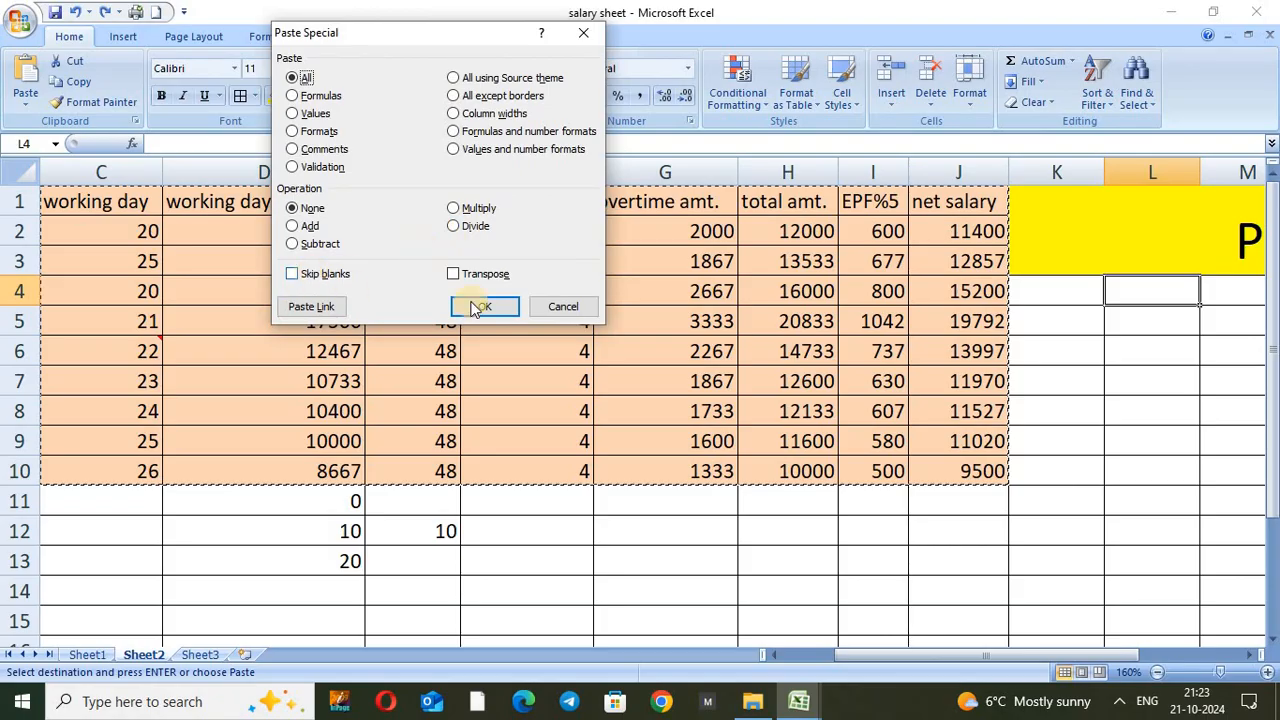
pyautogui.click(564, 306)
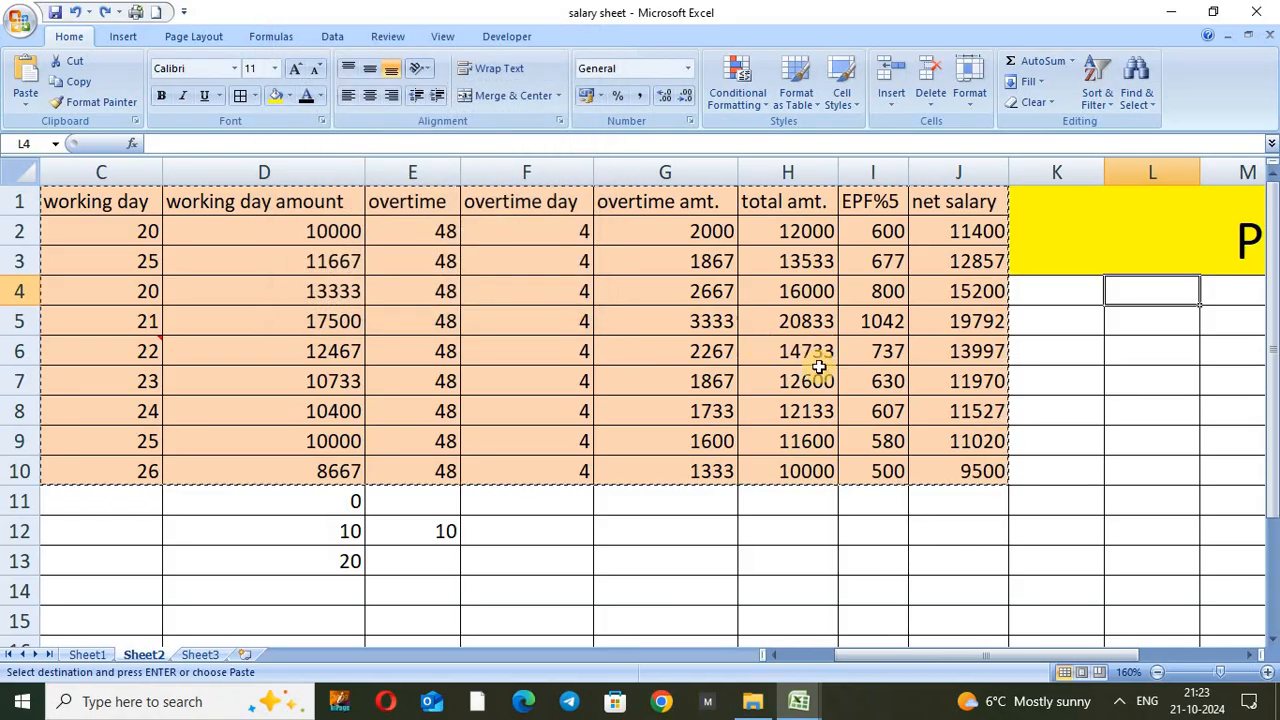
pyautogui.press('Left')
pyautogui.press('Left')
pyautogui.press('Left')
pyautogui.press('Left')
pyautogui.press('Left')
pyautogui.press('Left')
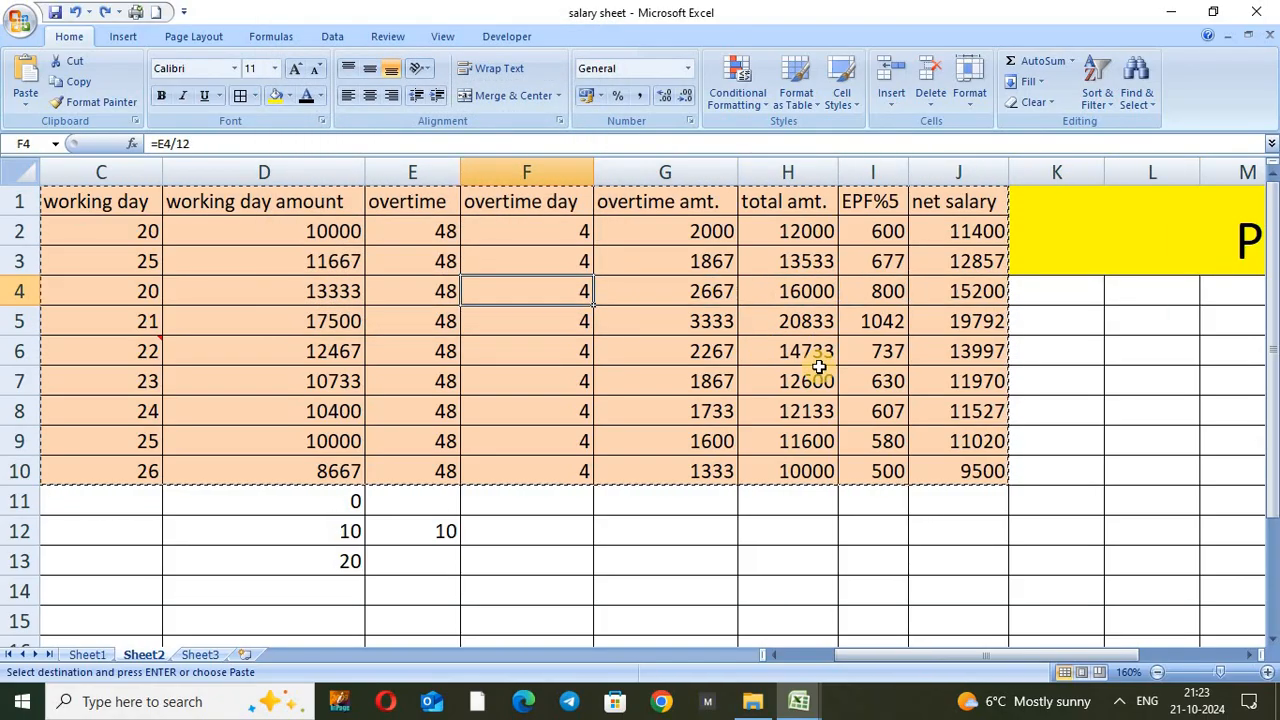
pyautogui.press('Left')
pyautogui.press('Left')
pyautogui.press('Left')
pyautogui.press('Left')
pyautogui.press('Left')
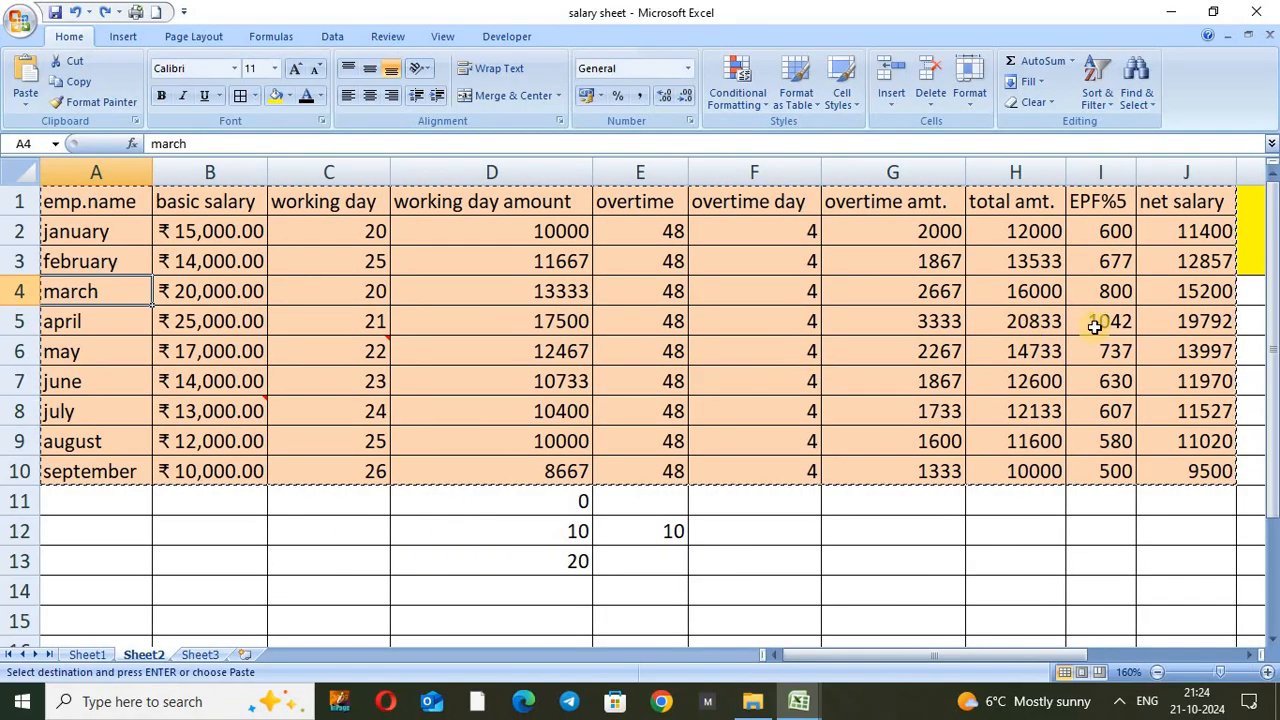
# Step: Enter three employees' first names in B12, B14 and B16, leaving B13 and B15 blank
pyautogui.moveTo(1249, 334); pyautogui.dragTo(866, 474)
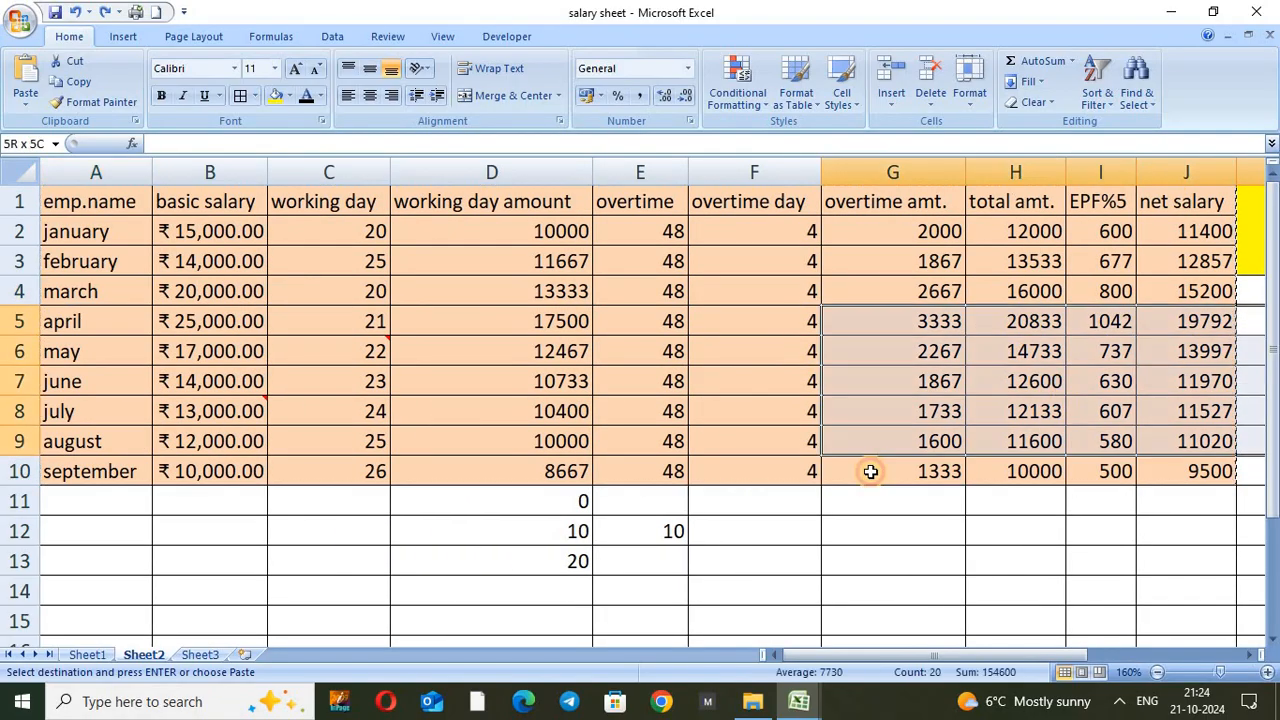
pyautogui.click(501, 531)
pyautogui.click(228, 519)
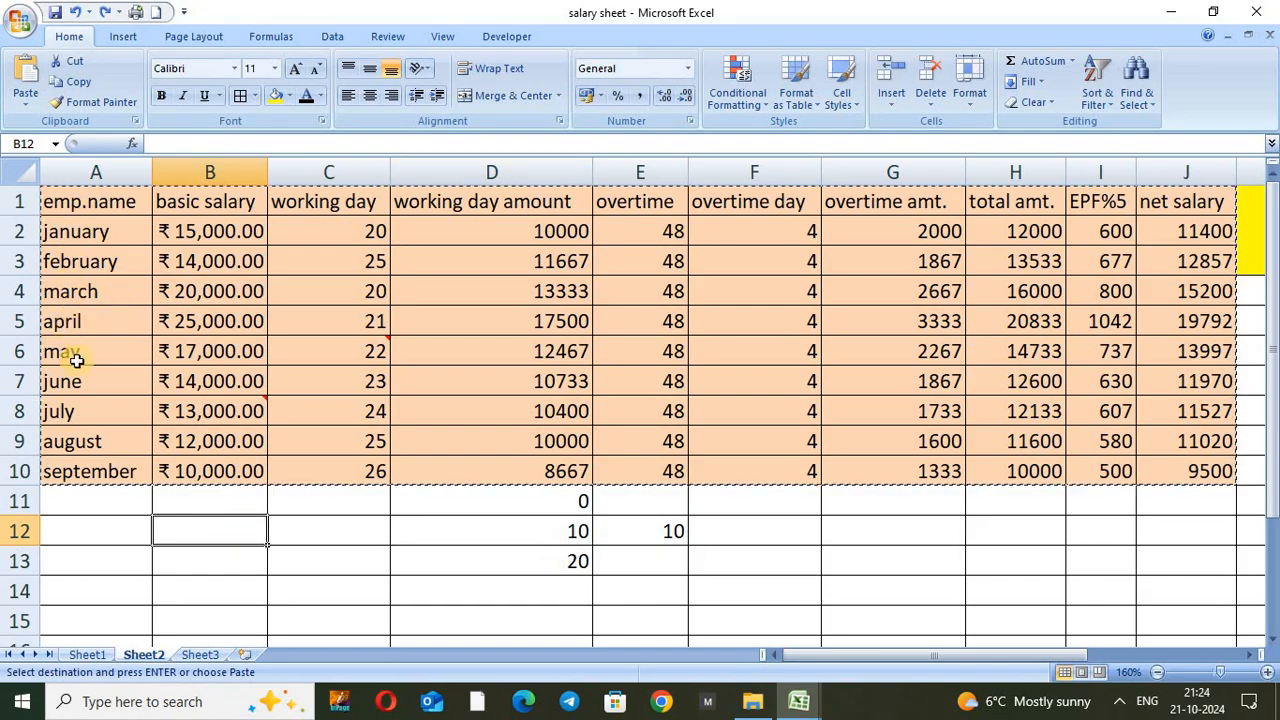
pyautogui.write('fida')
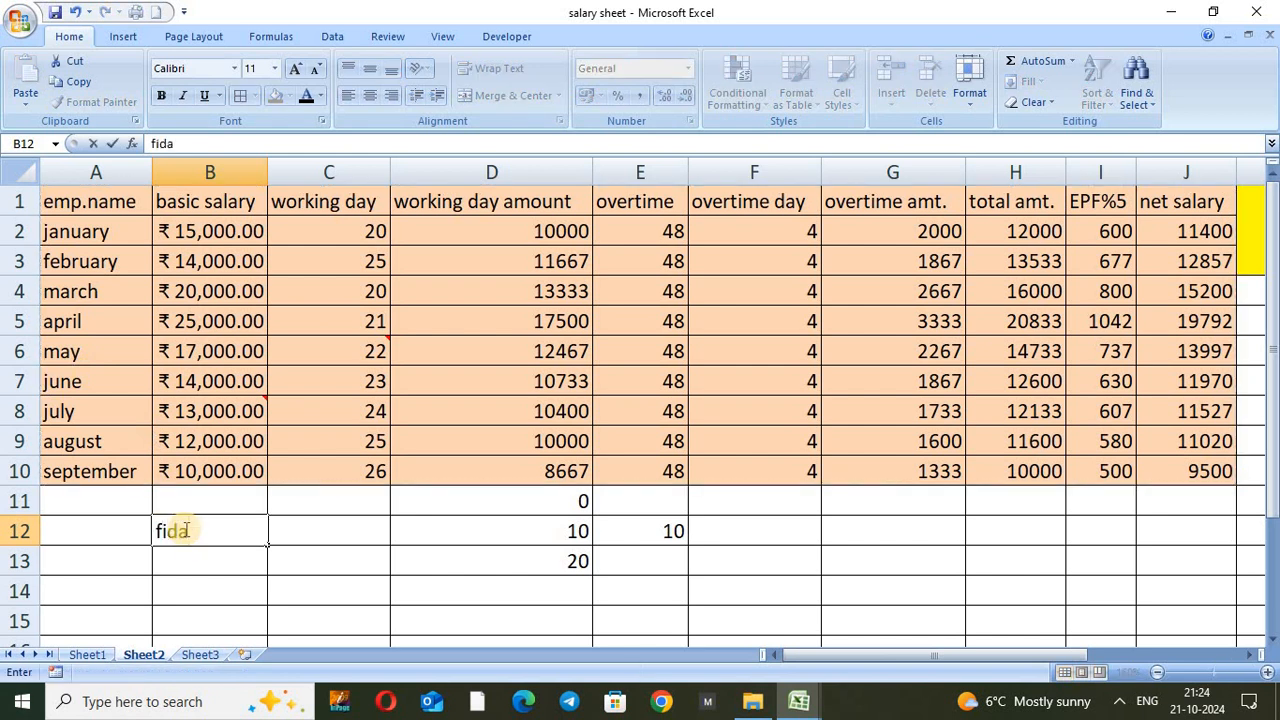
pyautogui.press('Return')
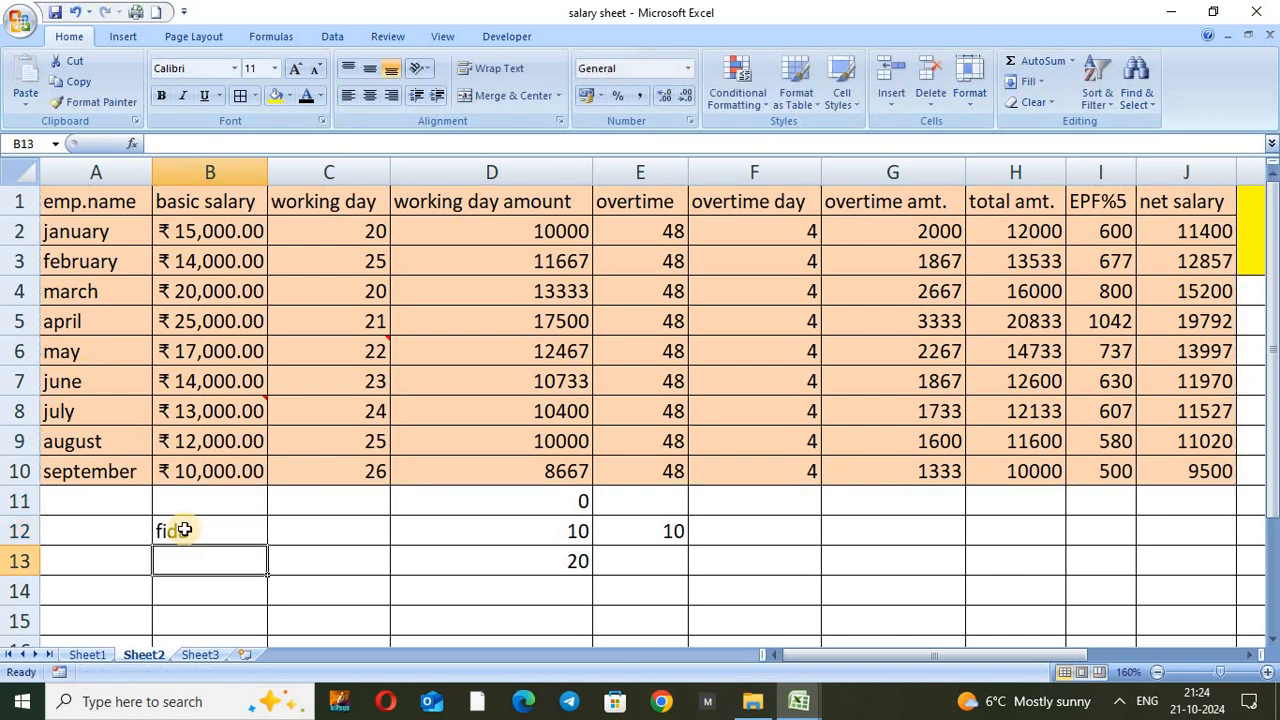
pyautogui.press('Return')
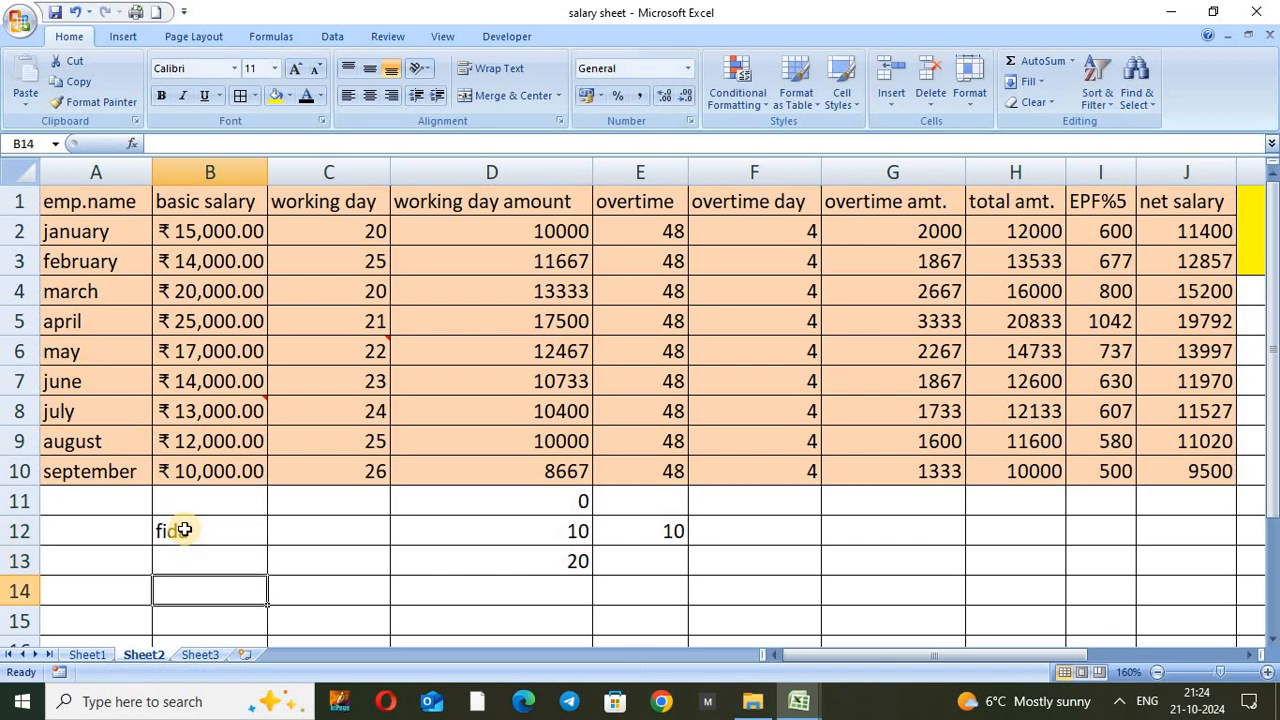
pyautogui.write('aja')
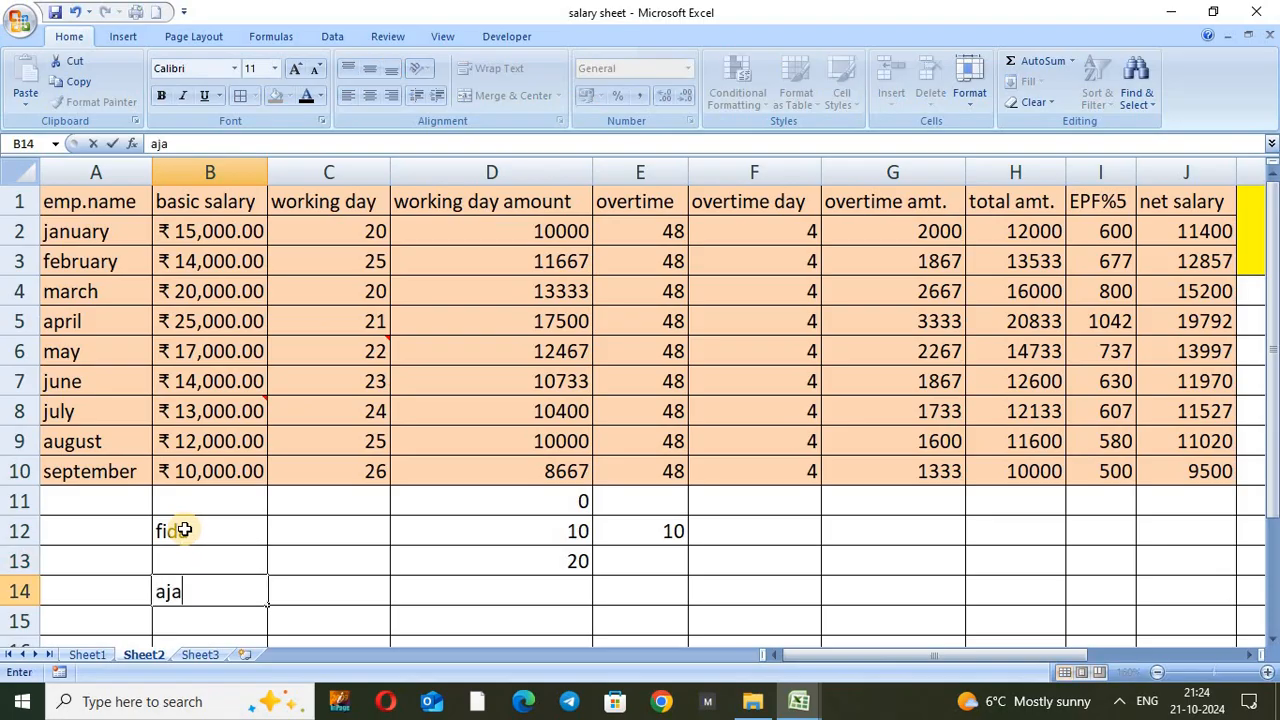
pyautogui.write('z')
pyautogui.press('Return')
pyautogui.press('Return')
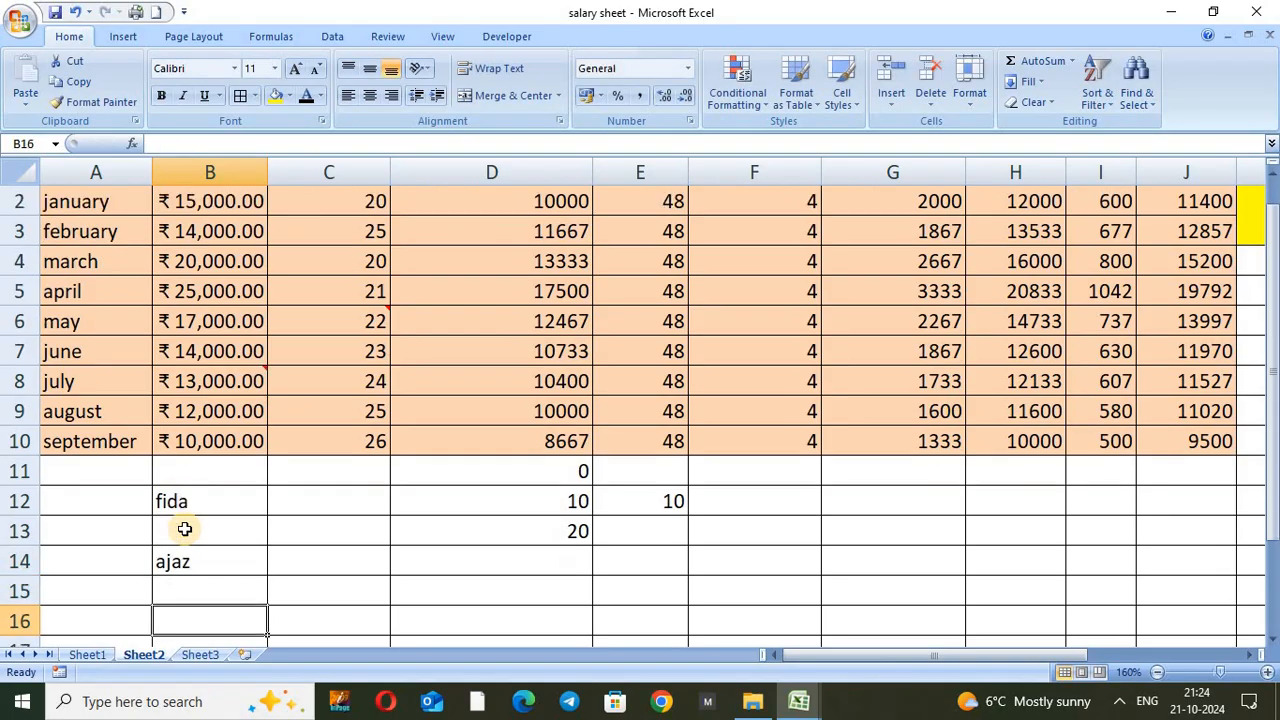
pyautogui.write('mustafa')
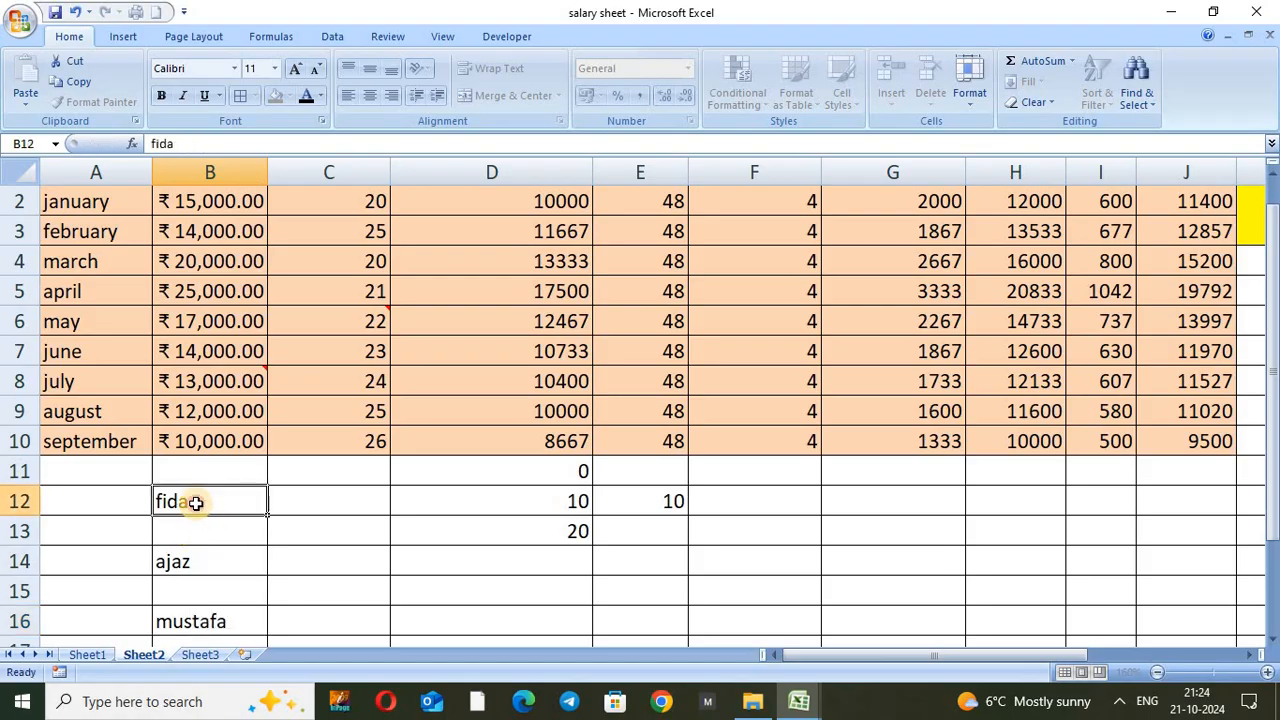
# Step: Copy B12:B16, try a normal paste over the emp.name column starting at A2, and undo that paste
pyautogui.moveTo(189, 503); pyautogui.dragTo(205, 621)
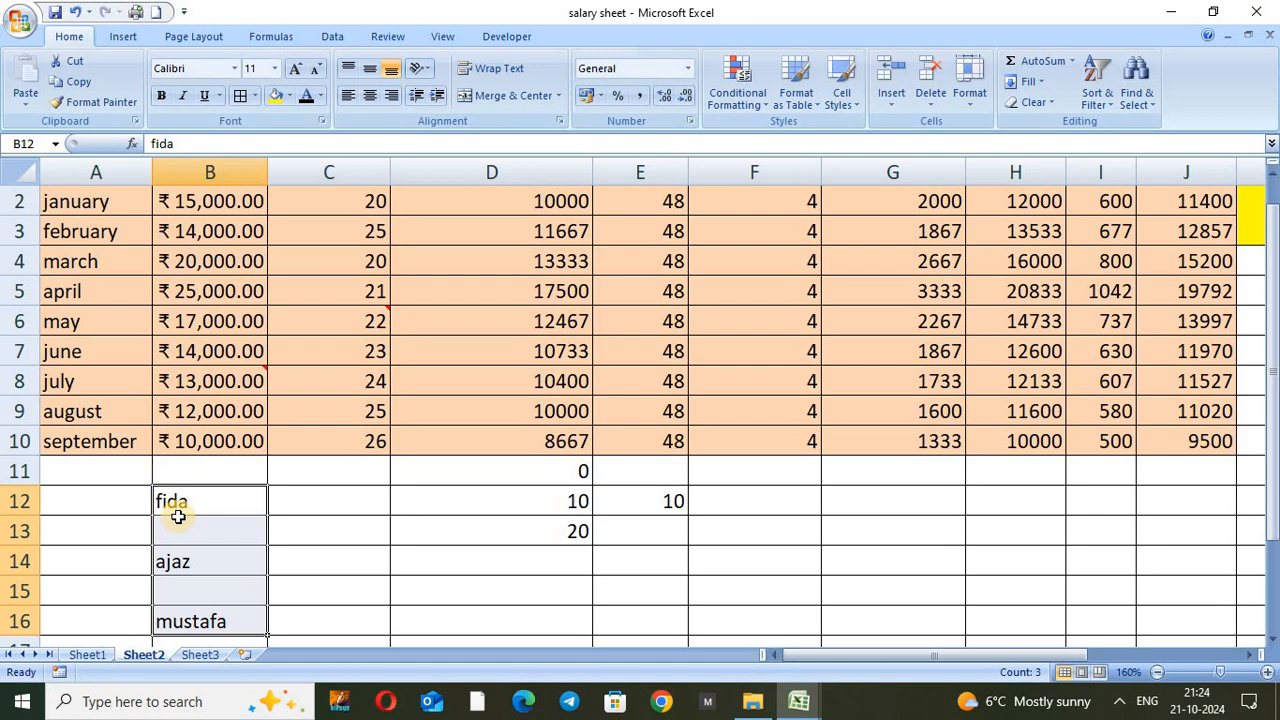
pyautogui.hotkey('ctrl', 'c')
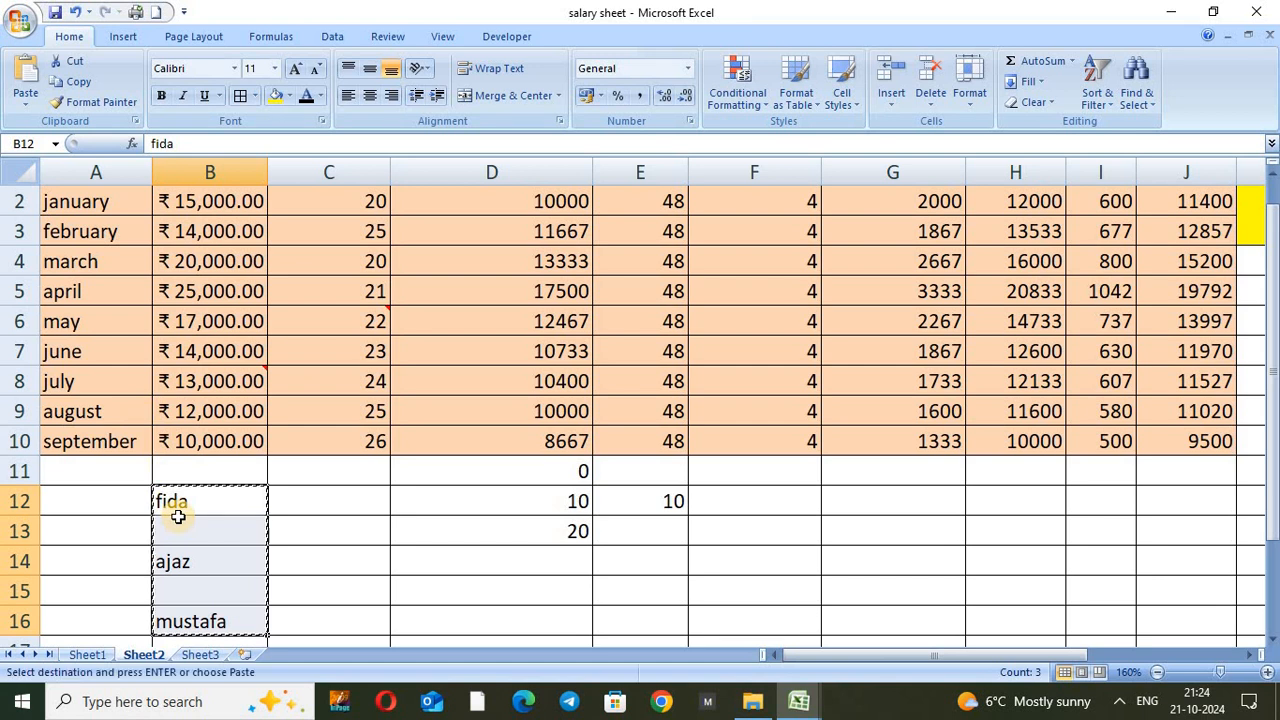
pyautogui.click(112, 210)
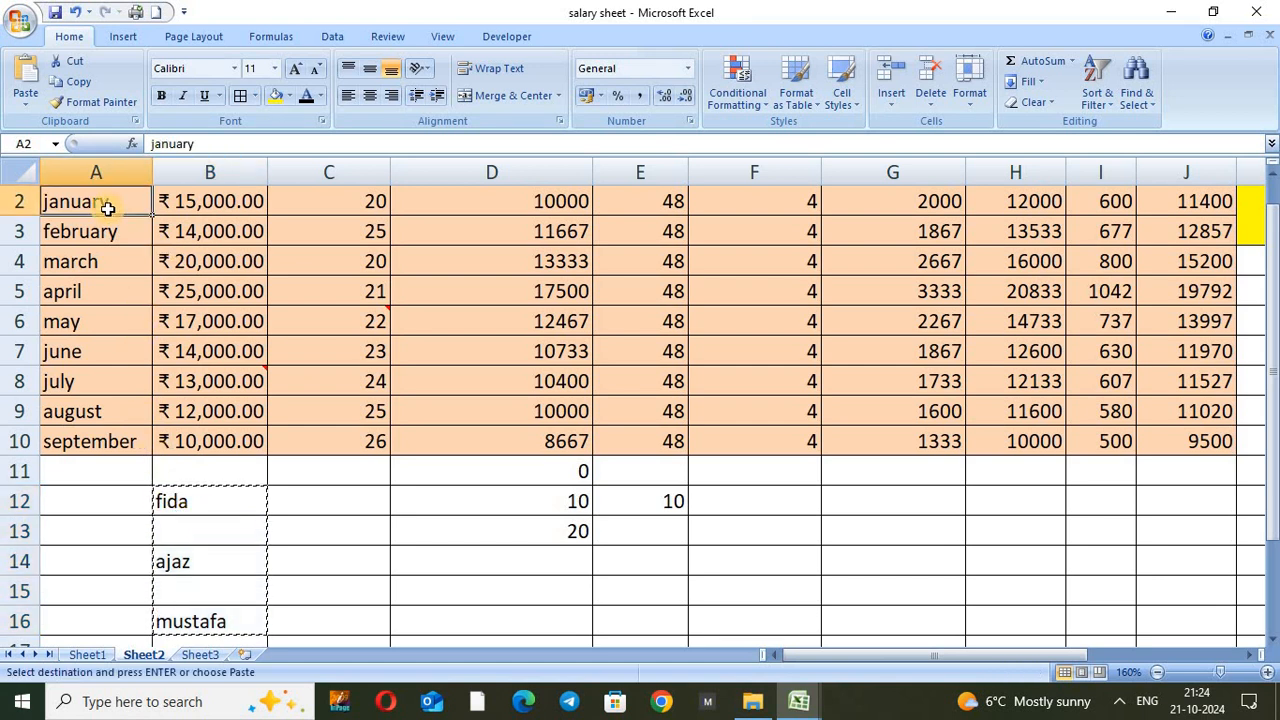
pyautogui.click(25, 62)
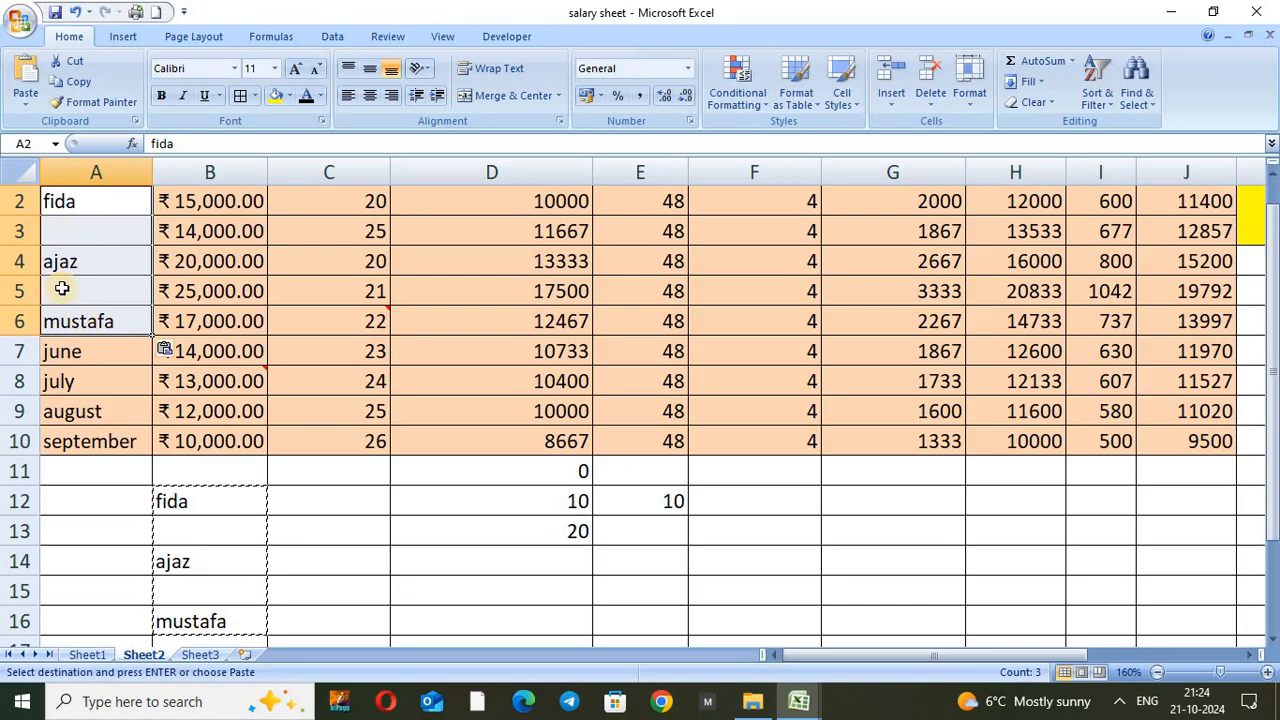
pyautogui.hotkey('ctrl', 'z')
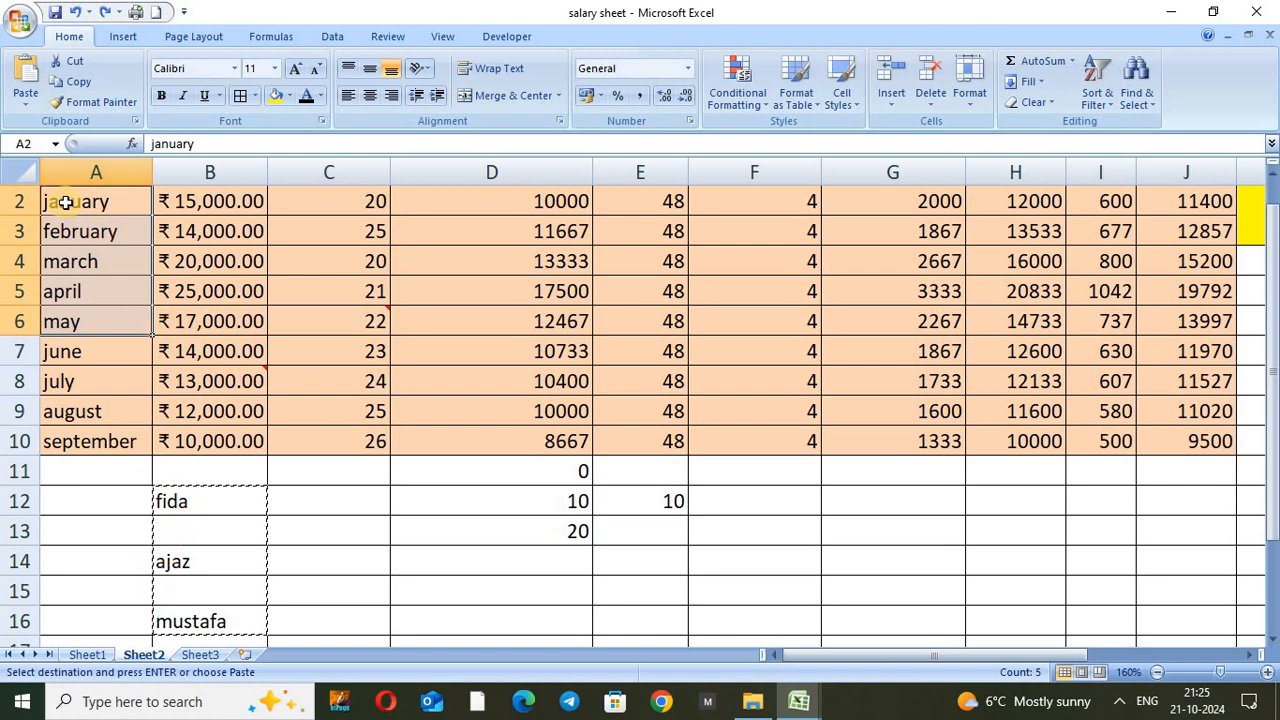
# Step: Paste the copied range over A2:A6 using Paste Special with Skip blanks enabled
pyautogui.click(25, 104)
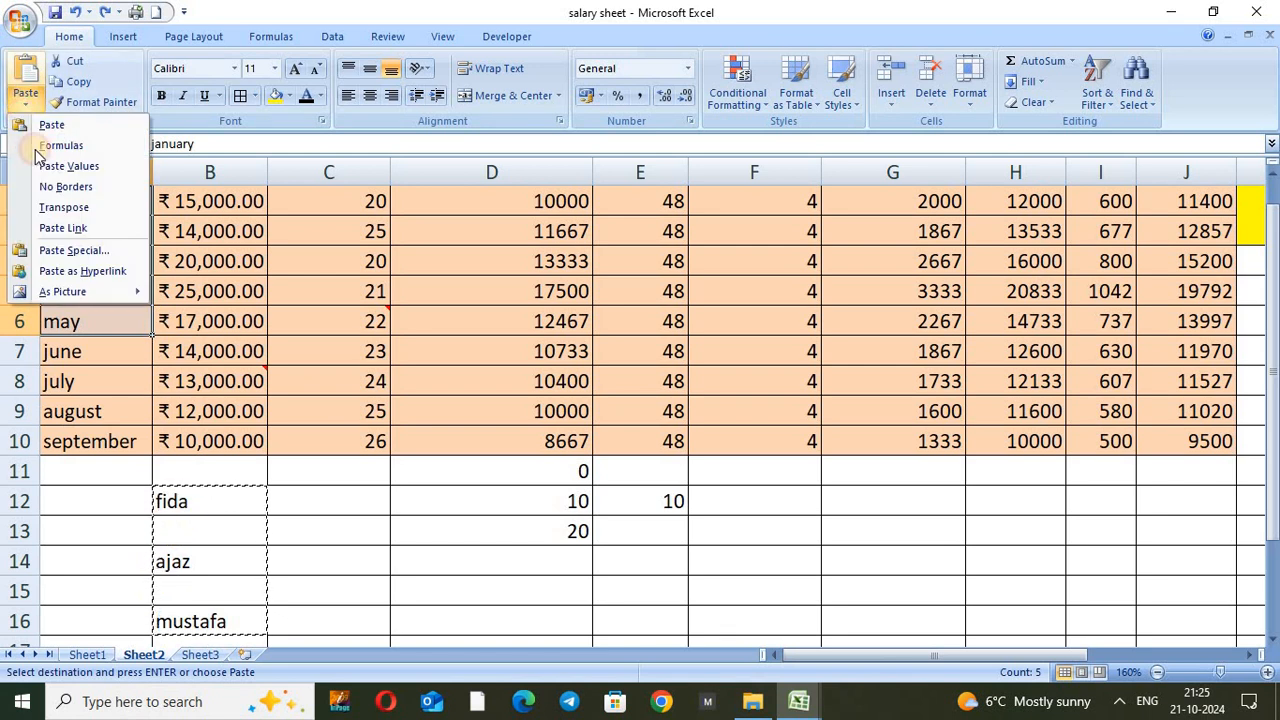
pyautogui.click(61, 250)
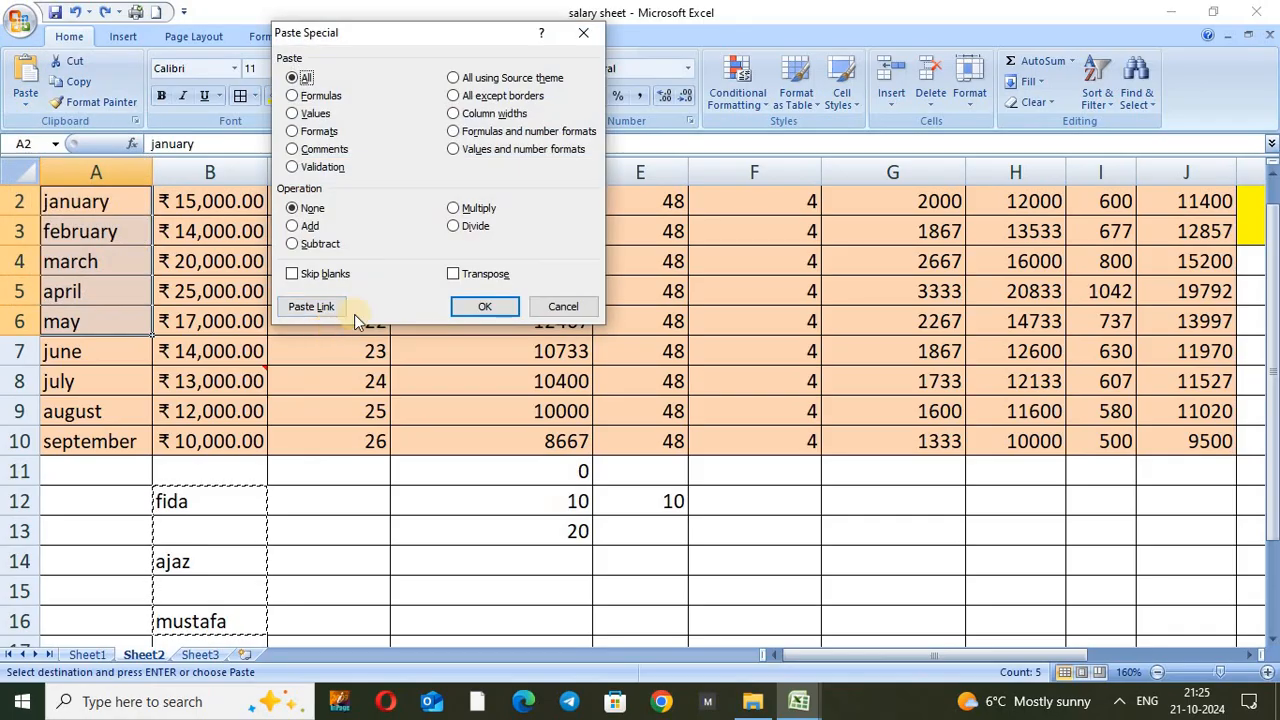
pyautogui.click(308, 276)
pyautogui.click(488, 310)
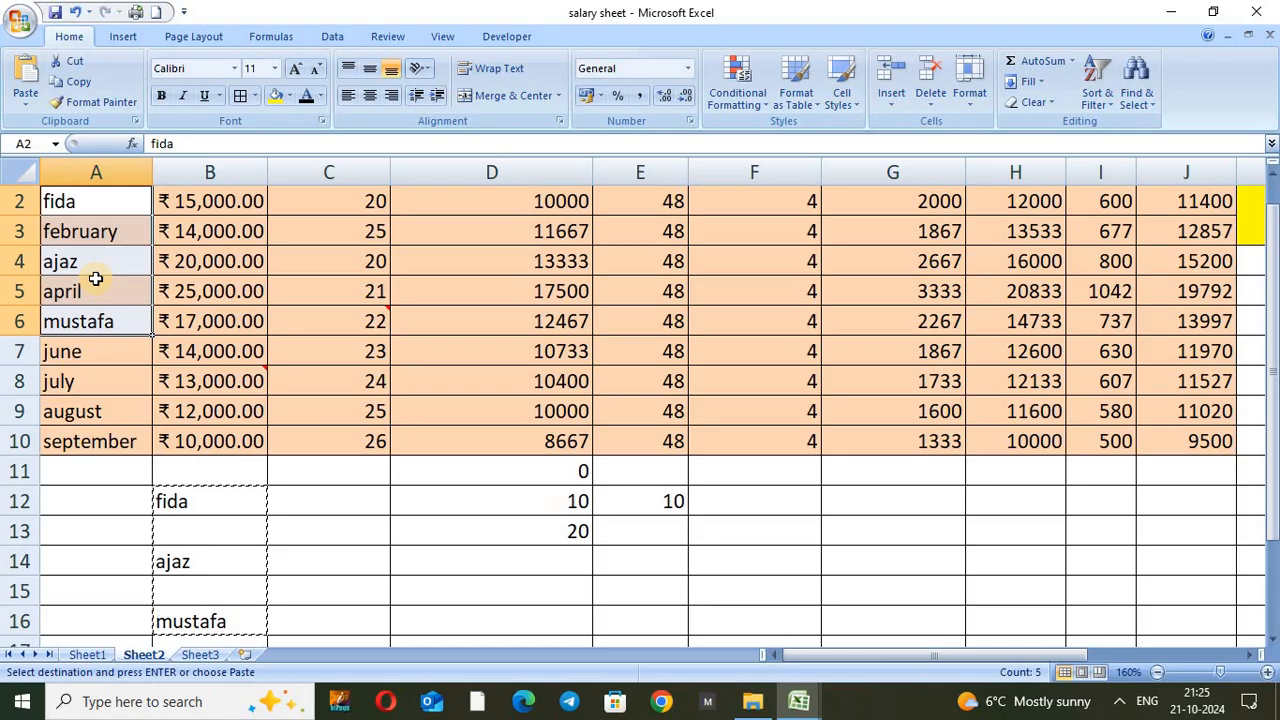
# Step: Review the Paste Link option among the paste choices without pasting
pyautogui.click(222, 320)
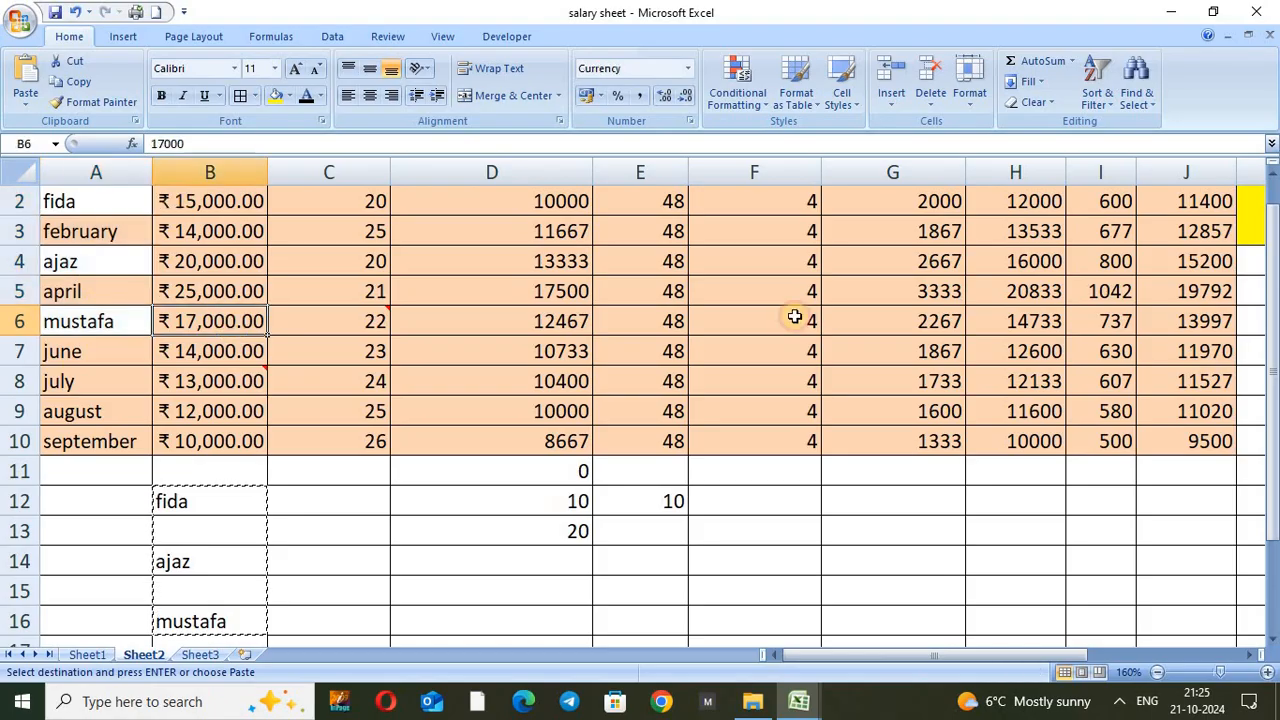
pyautogui.scroll(1, 1248, 331)
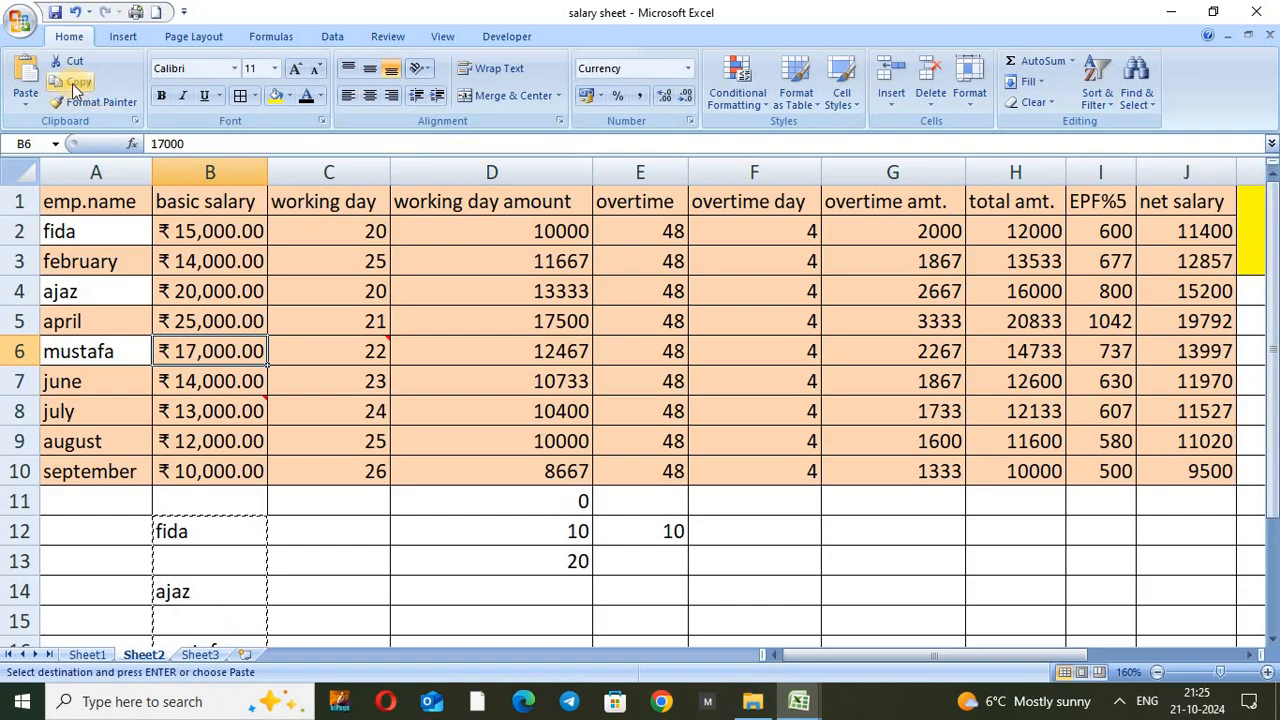
pyautogui.click(31, 103)
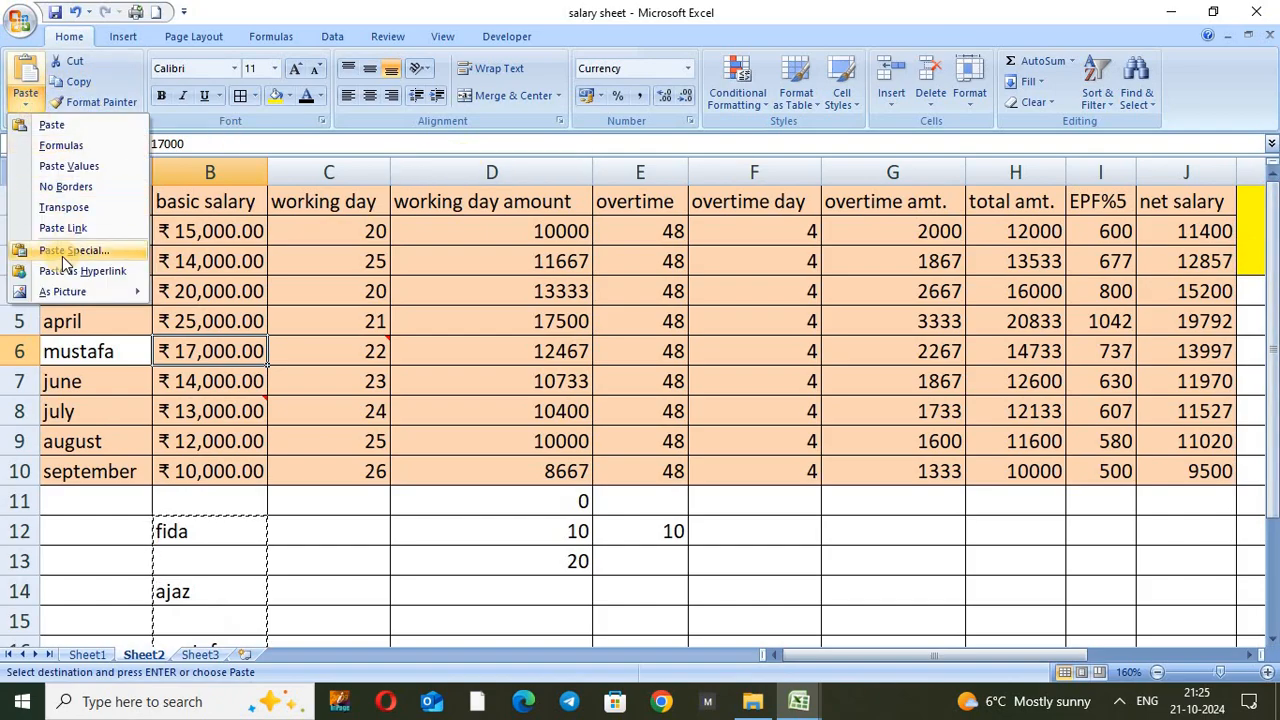
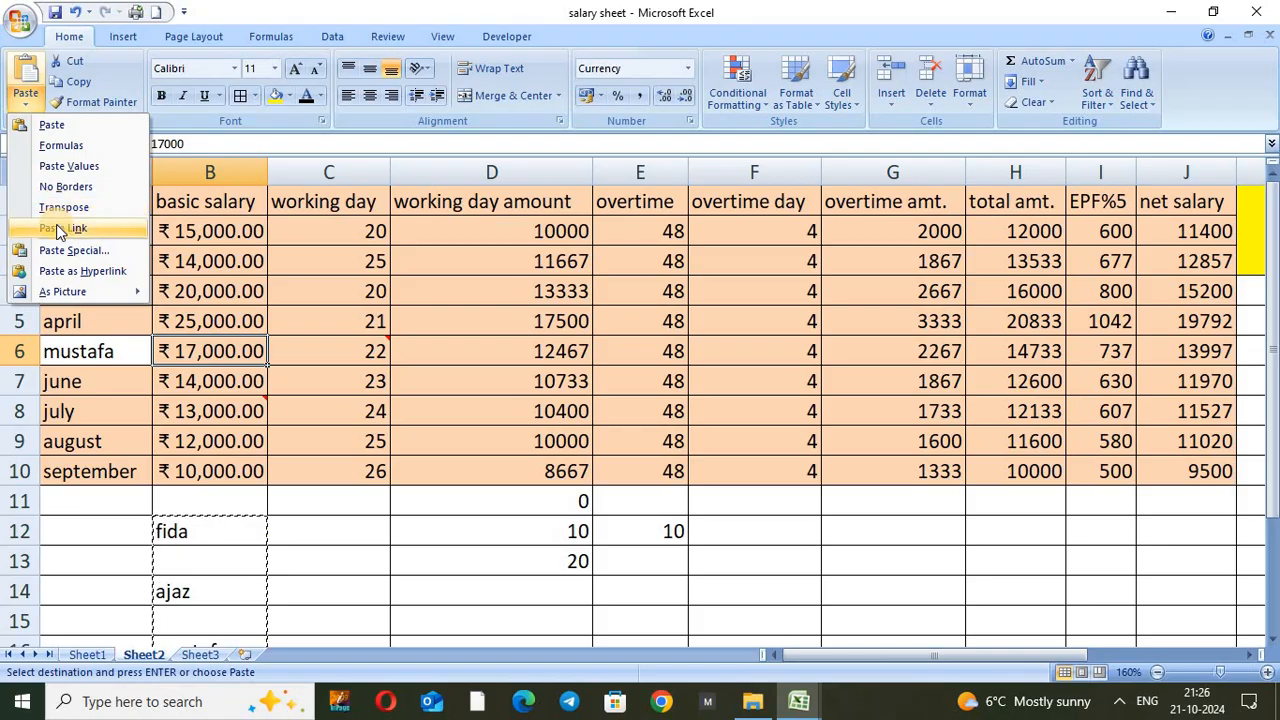
pyautogui.press('Escape')
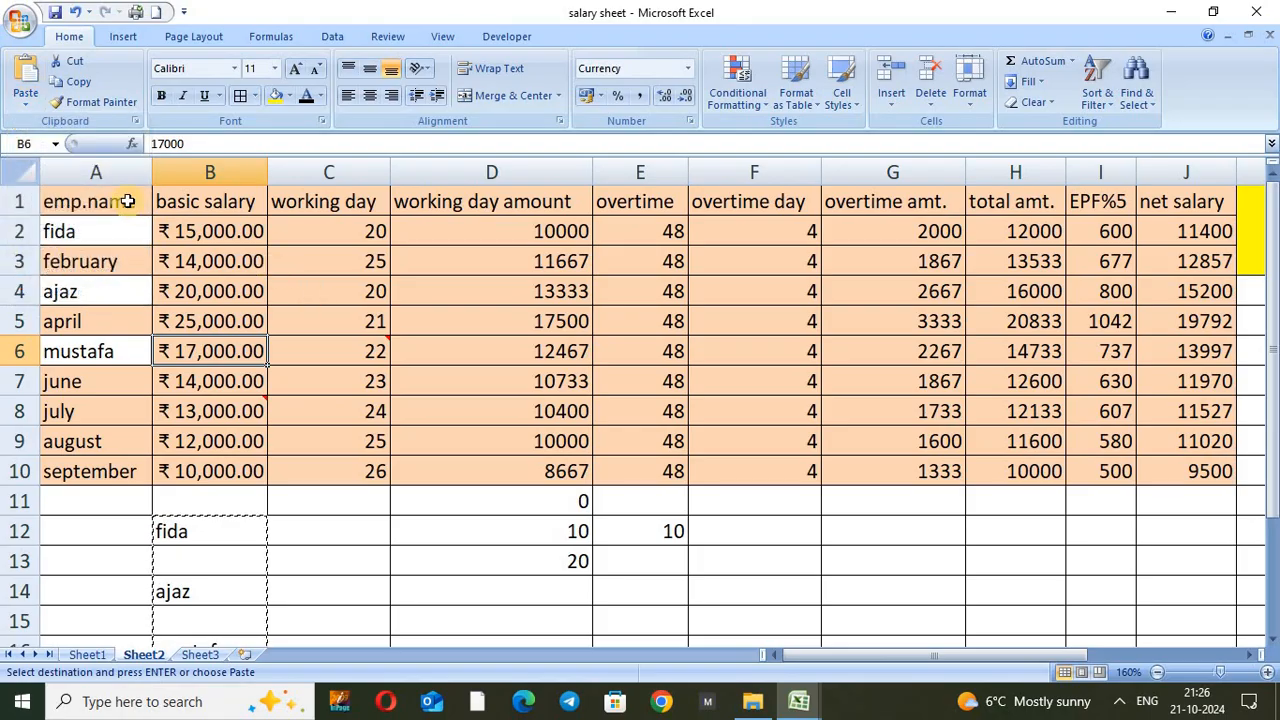
# Step: Copy the salary table A1:J10 from Sheet2, paste it as a link at A1 of Sheet3, and compare both sheets
pyautogui.moveTo(128, 201); pyautogui.dragTo(1183, 477)
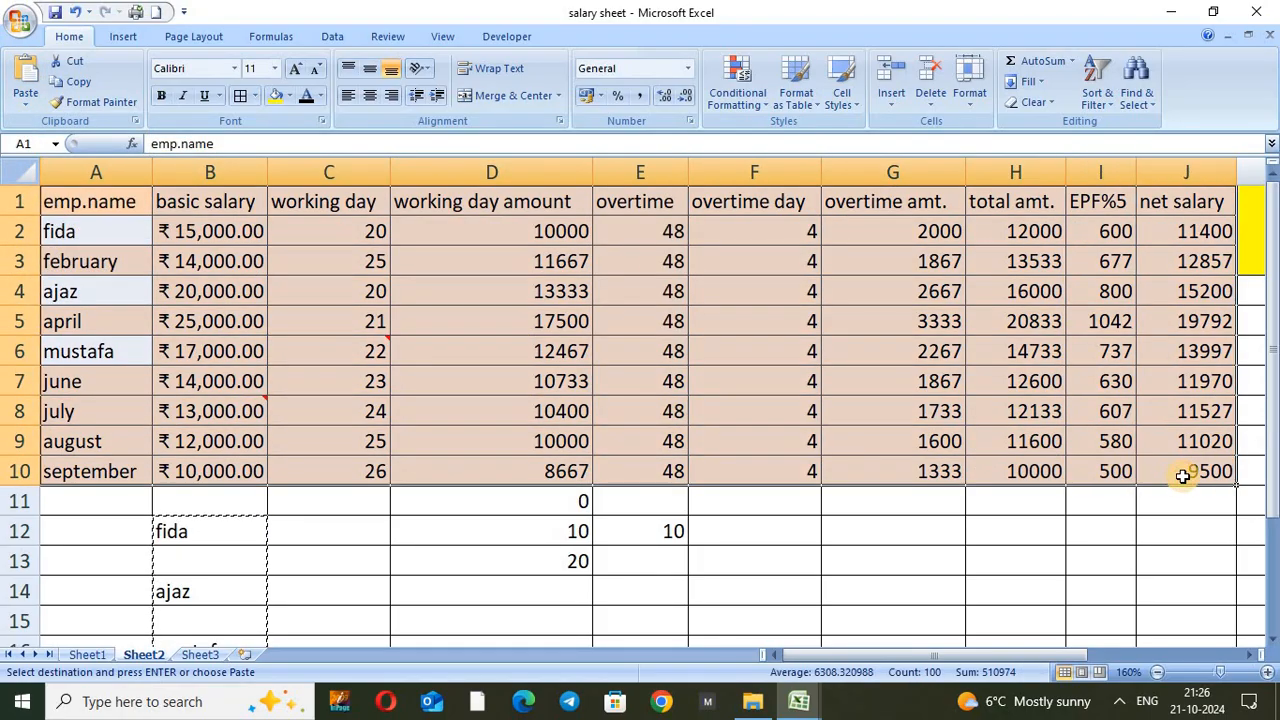
pyautogui.hotkey('ctrl', 'c')
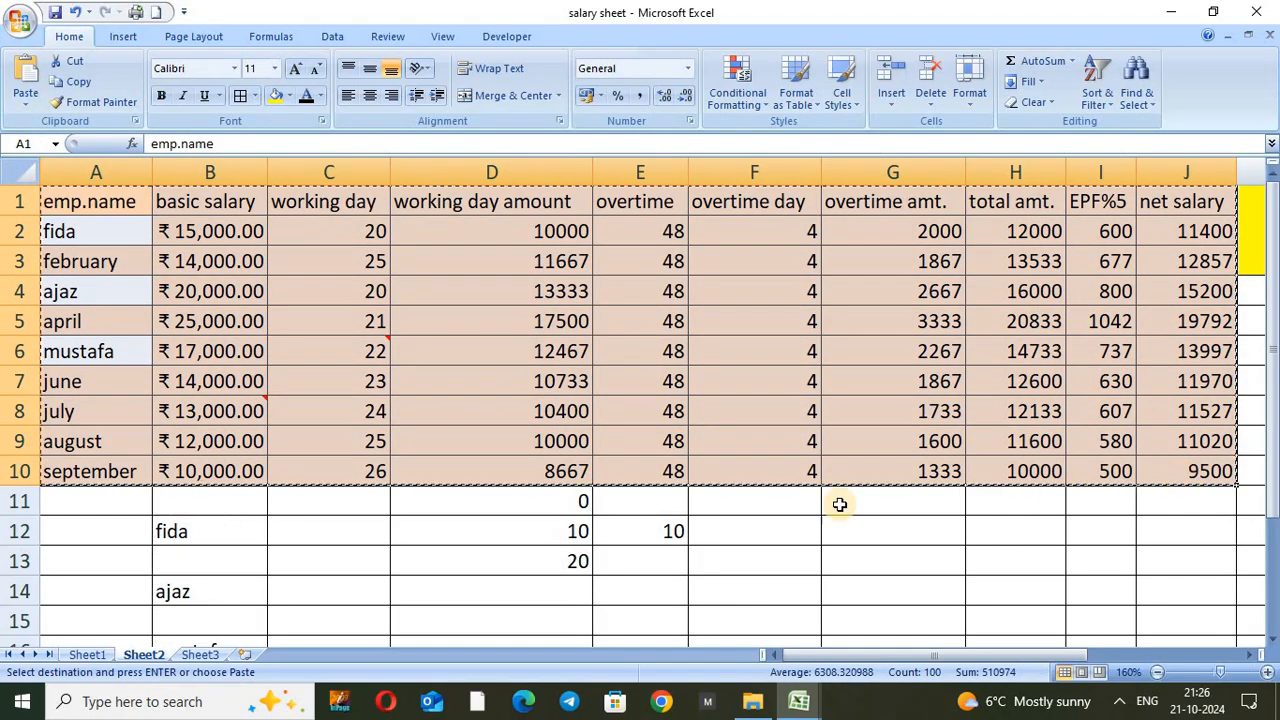
pyautogui.click(199, 656)
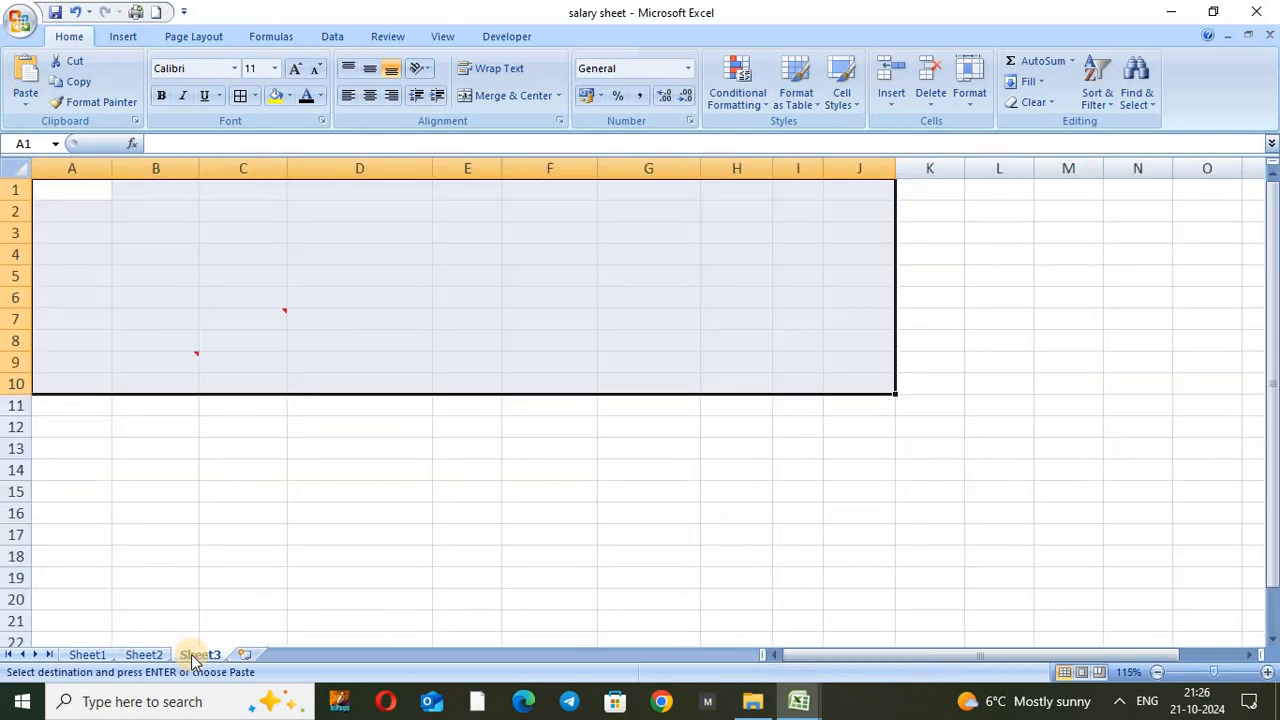
pyautogui.click(73, 193)
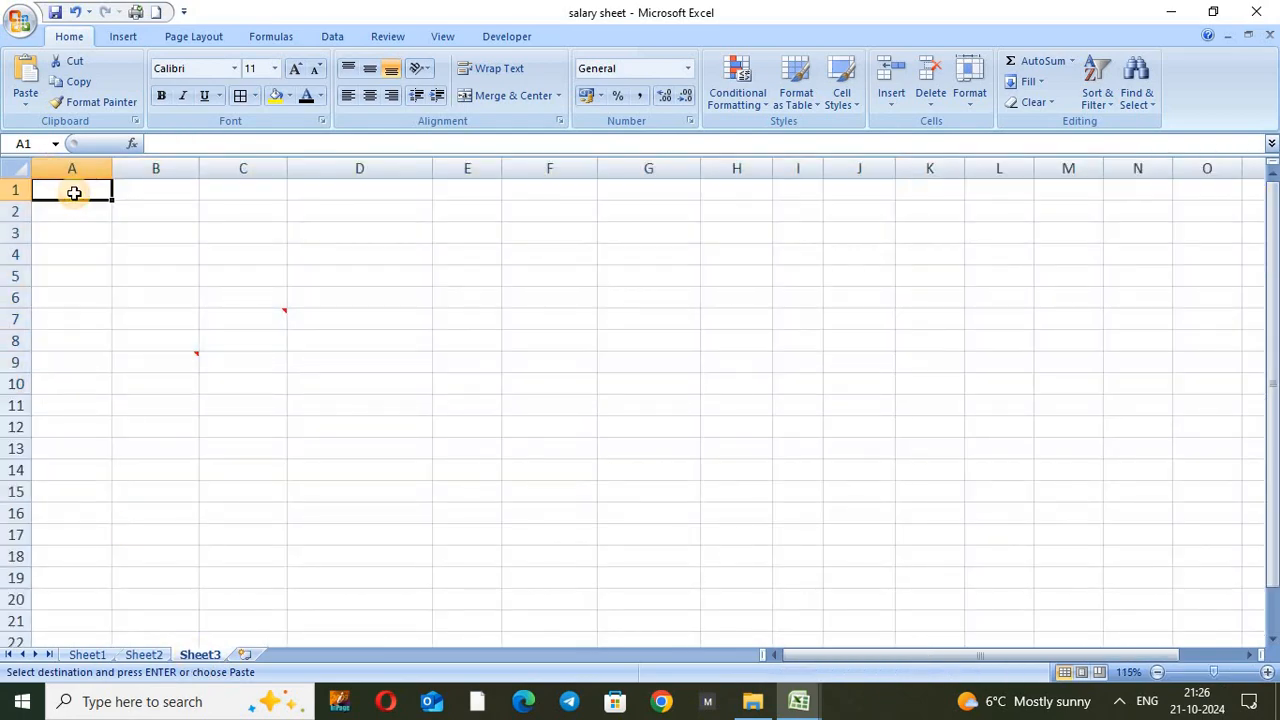
pyautogui.click(26, 96)
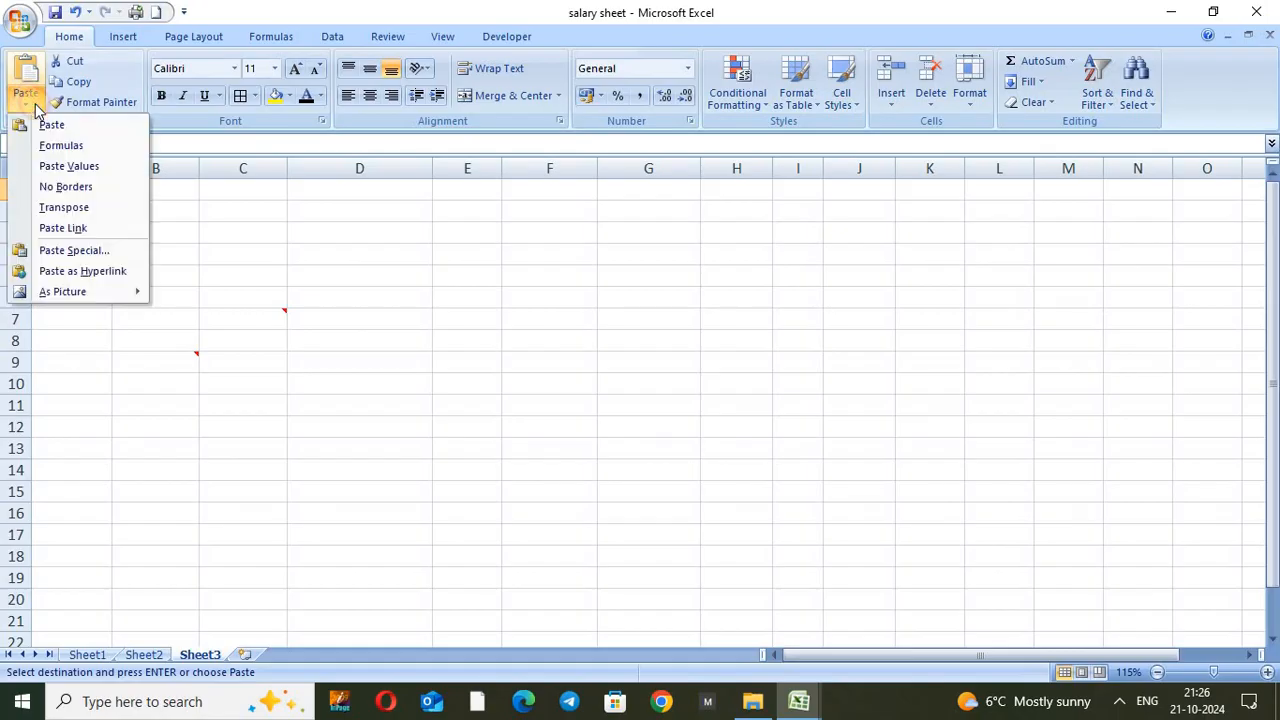
pyautogui.click(62, 228)
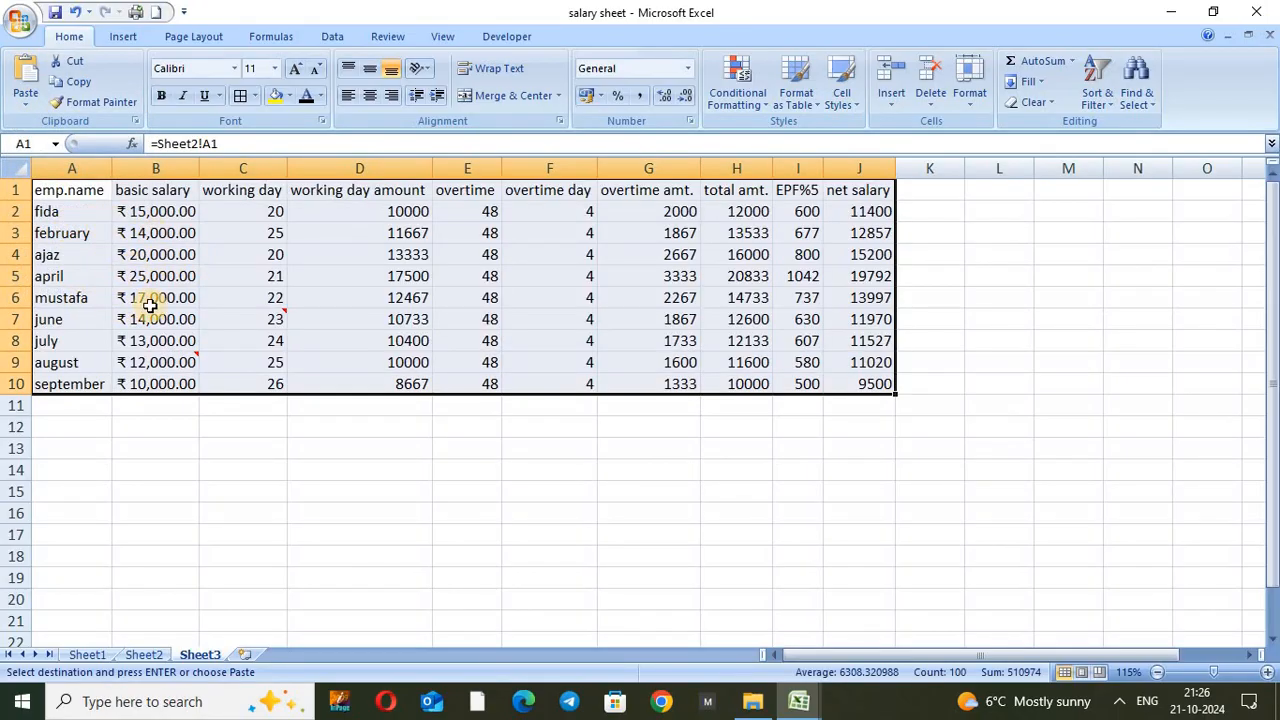
pyautogui.click(143, 654)
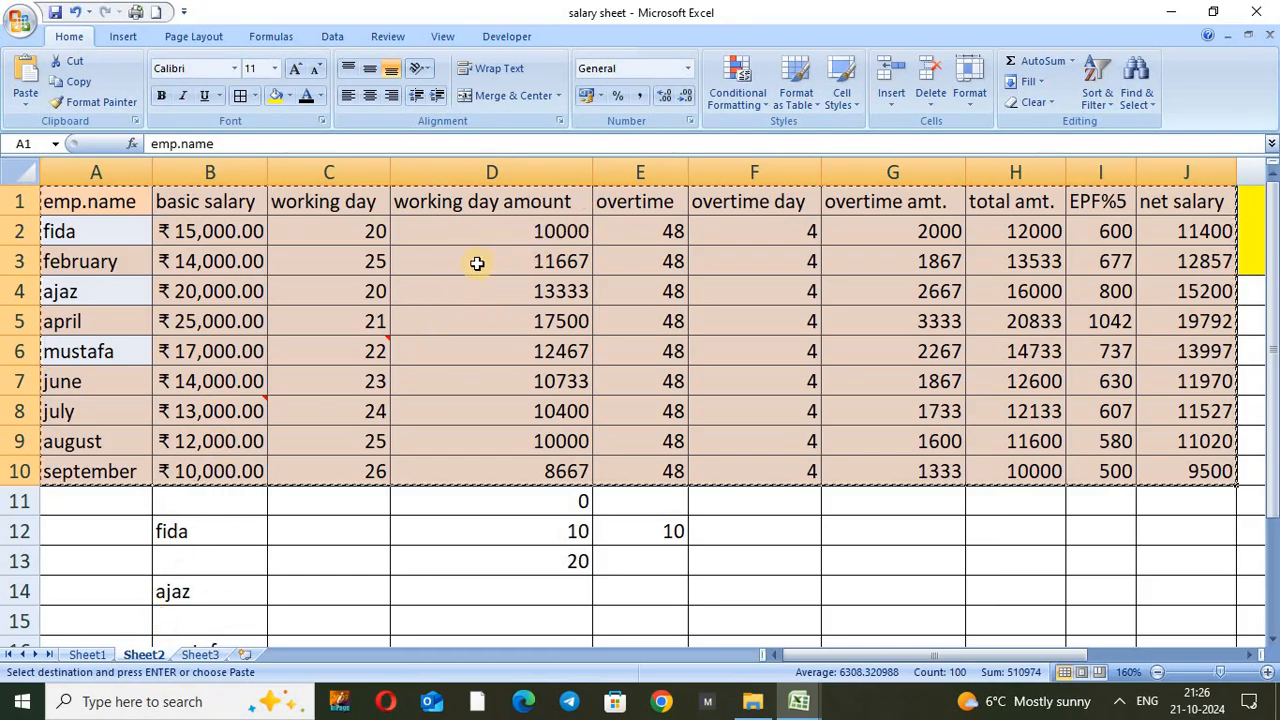
pyautogui.click(197, 655)
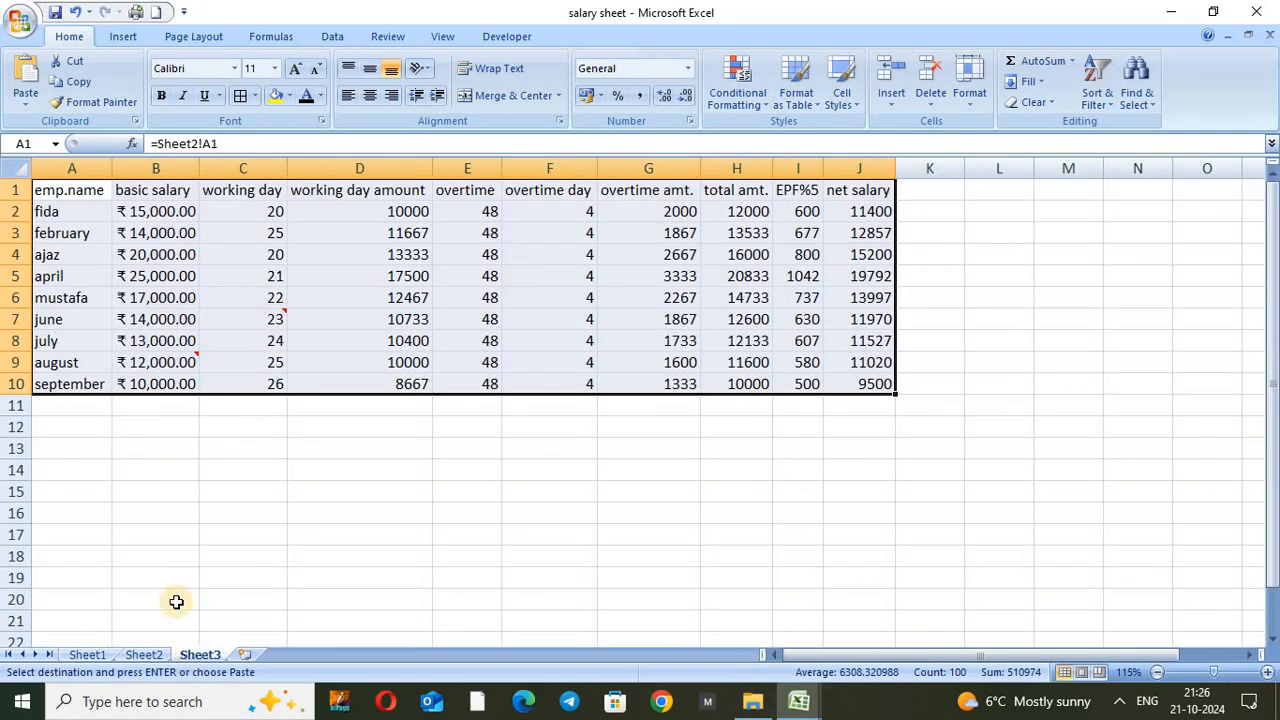
# Step: Set the working day value in C2 of Sheet2 to 100 and check the linked table on Sheet3
pyautogui.click(147, 657)
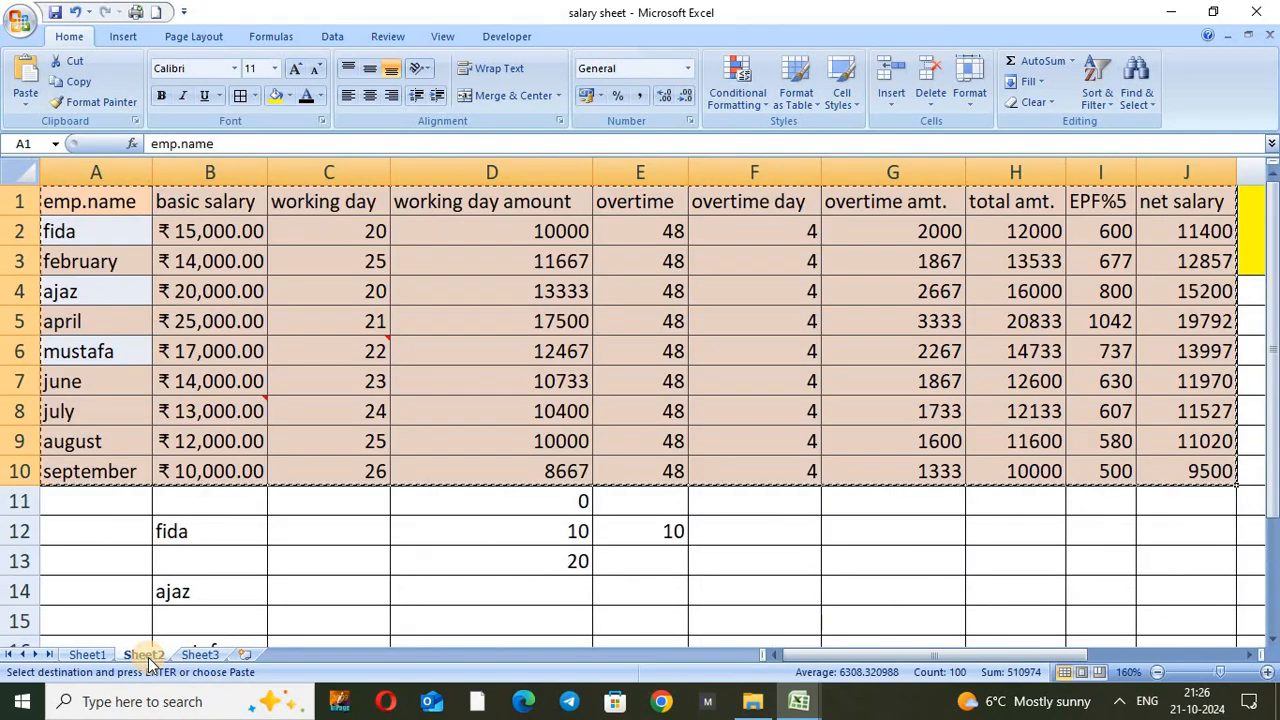
pyautogui.click(352, 237)
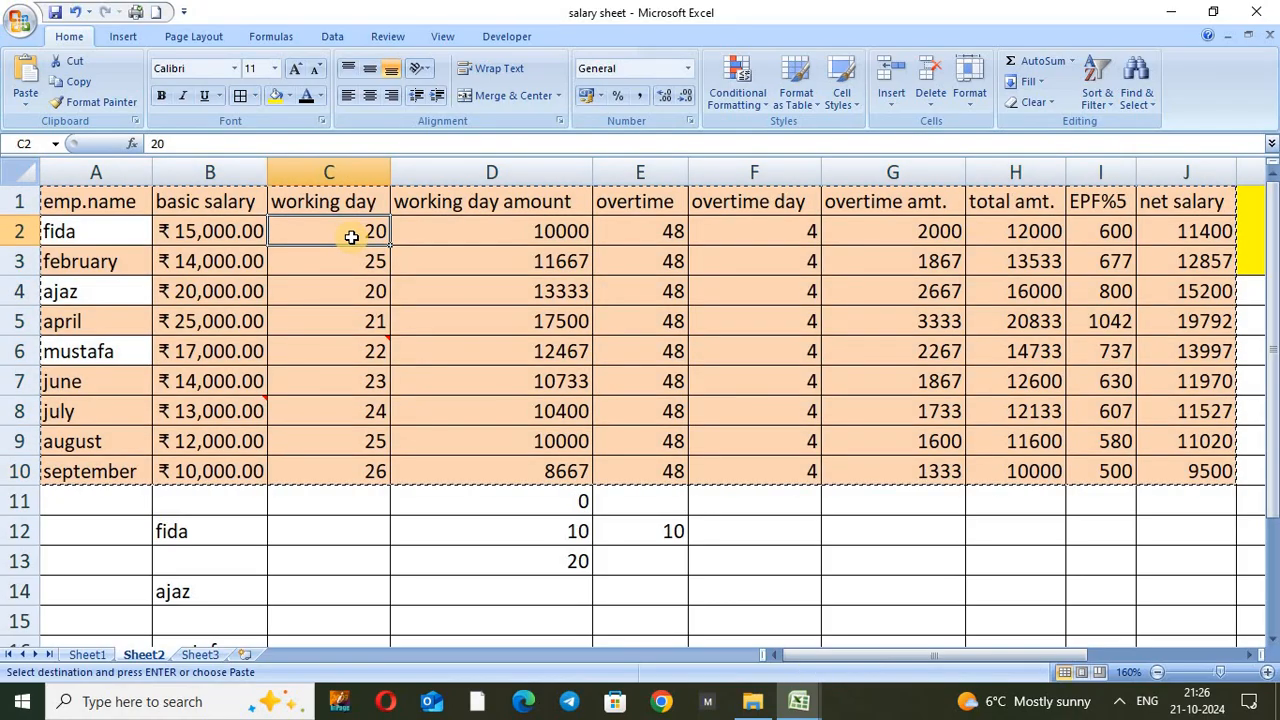
pyautogui.write('100')
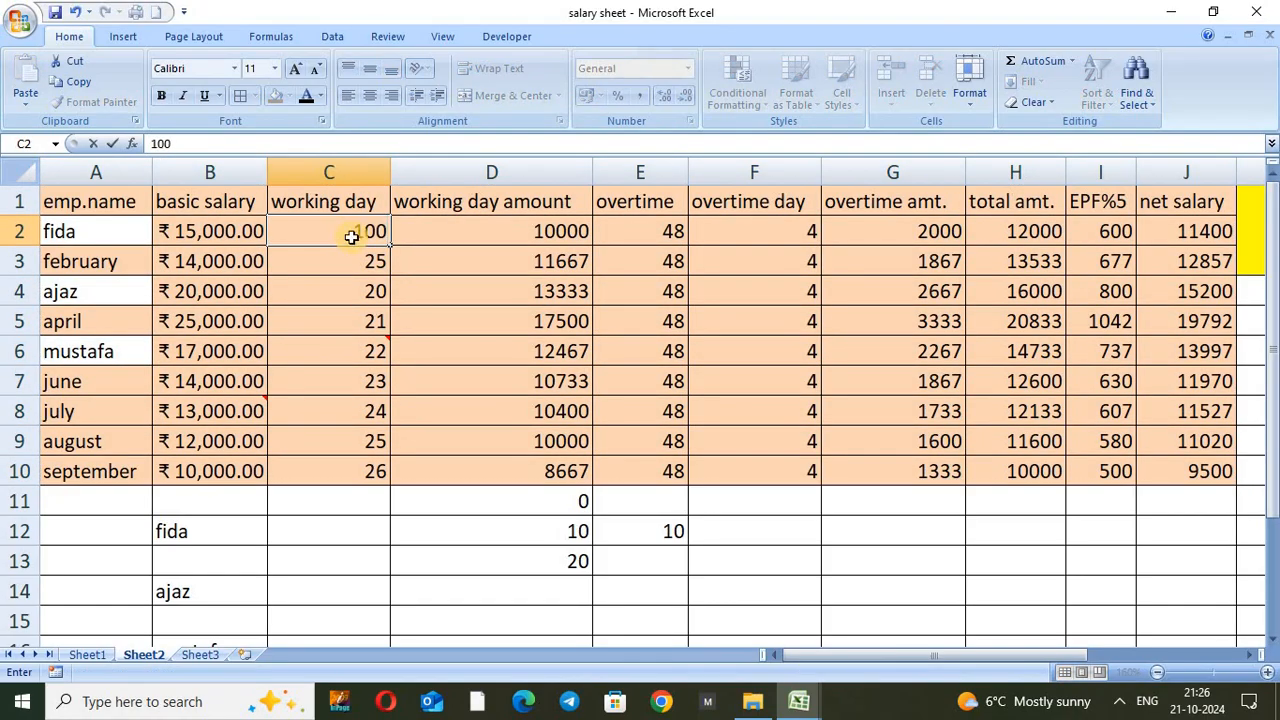
pyautogui.press('Return')
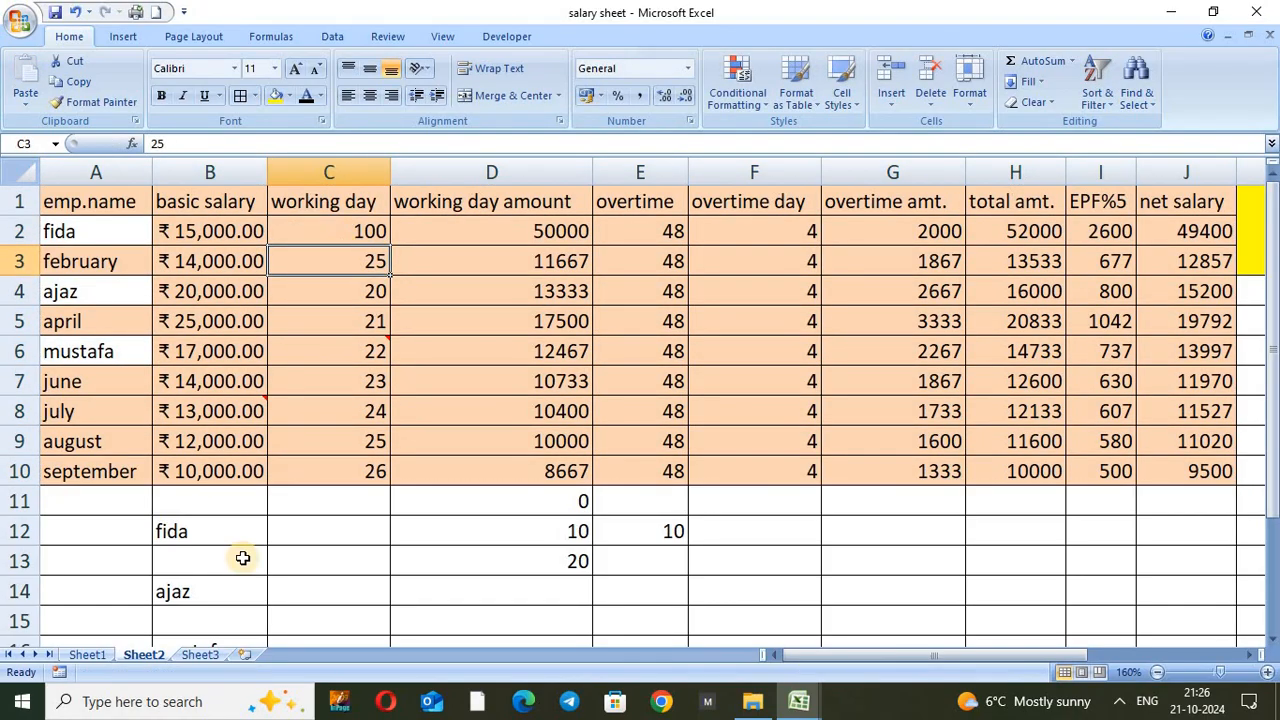
pyautogui.click(201, 656)
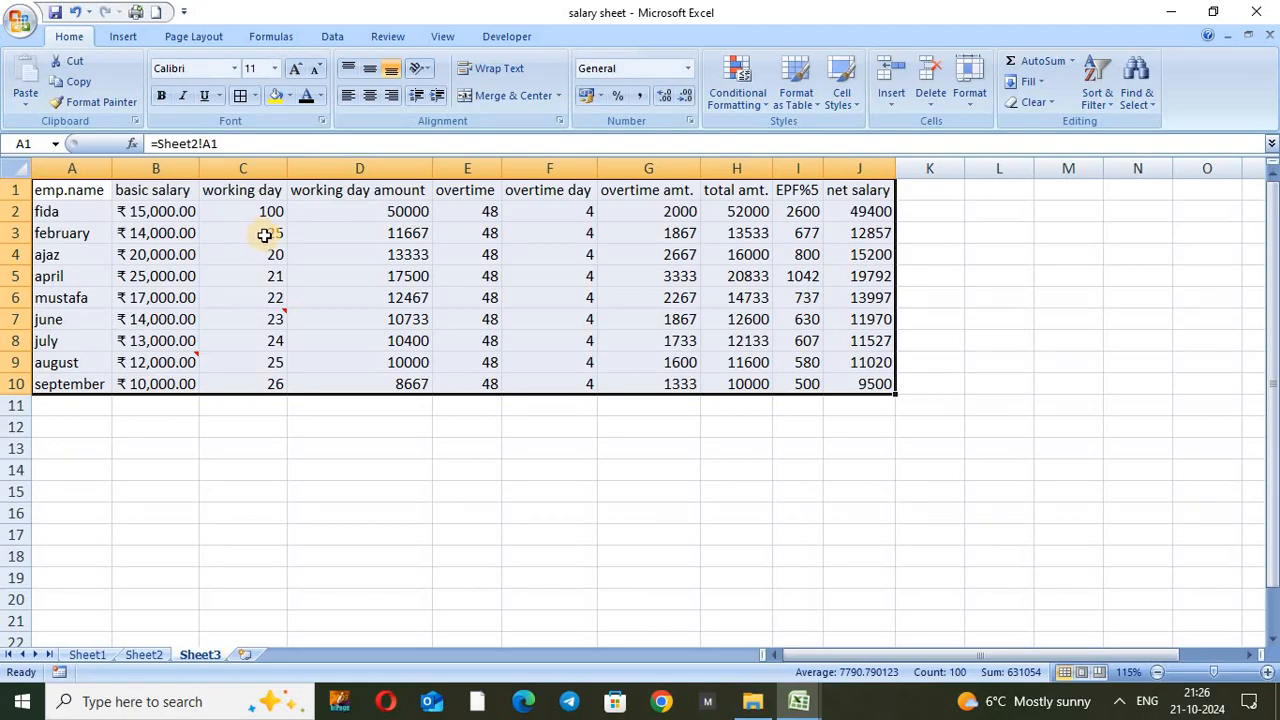
pyautogui.click(145, 656)
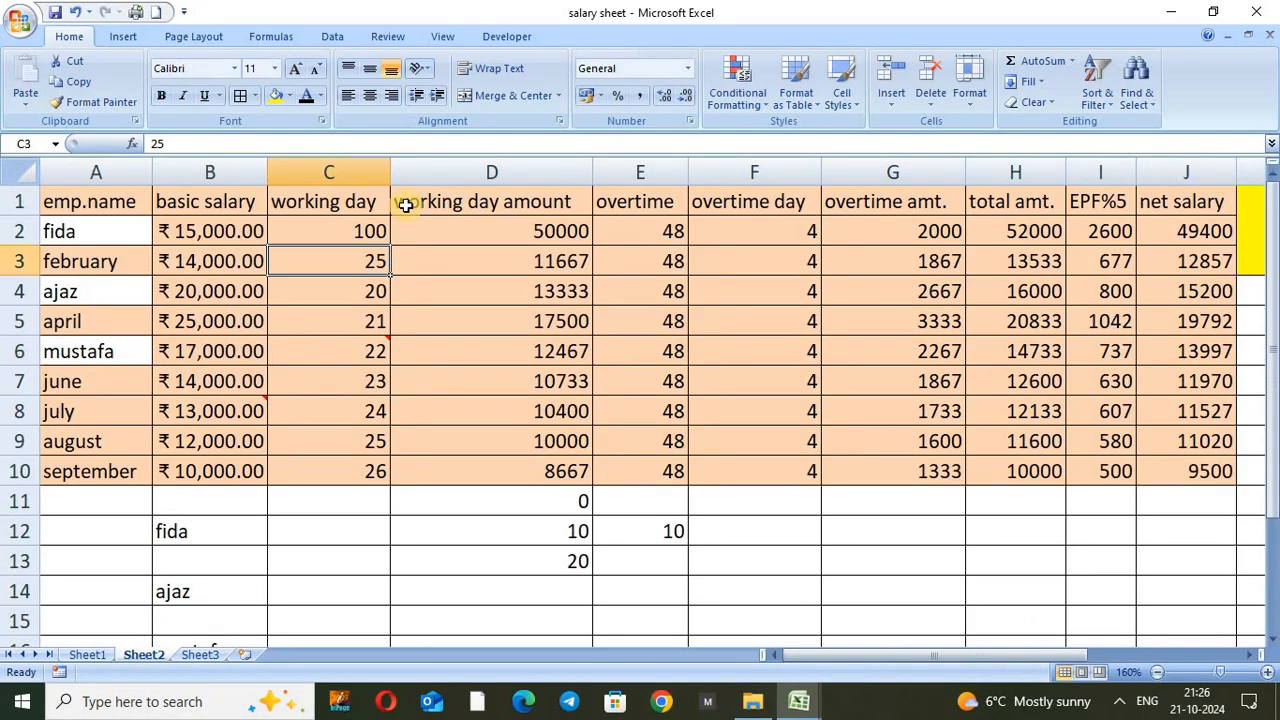
# Step: Set the working day value in C3 of Sheet2 to 200 and check the linked table on Sheet3
pyautogui.write('2')
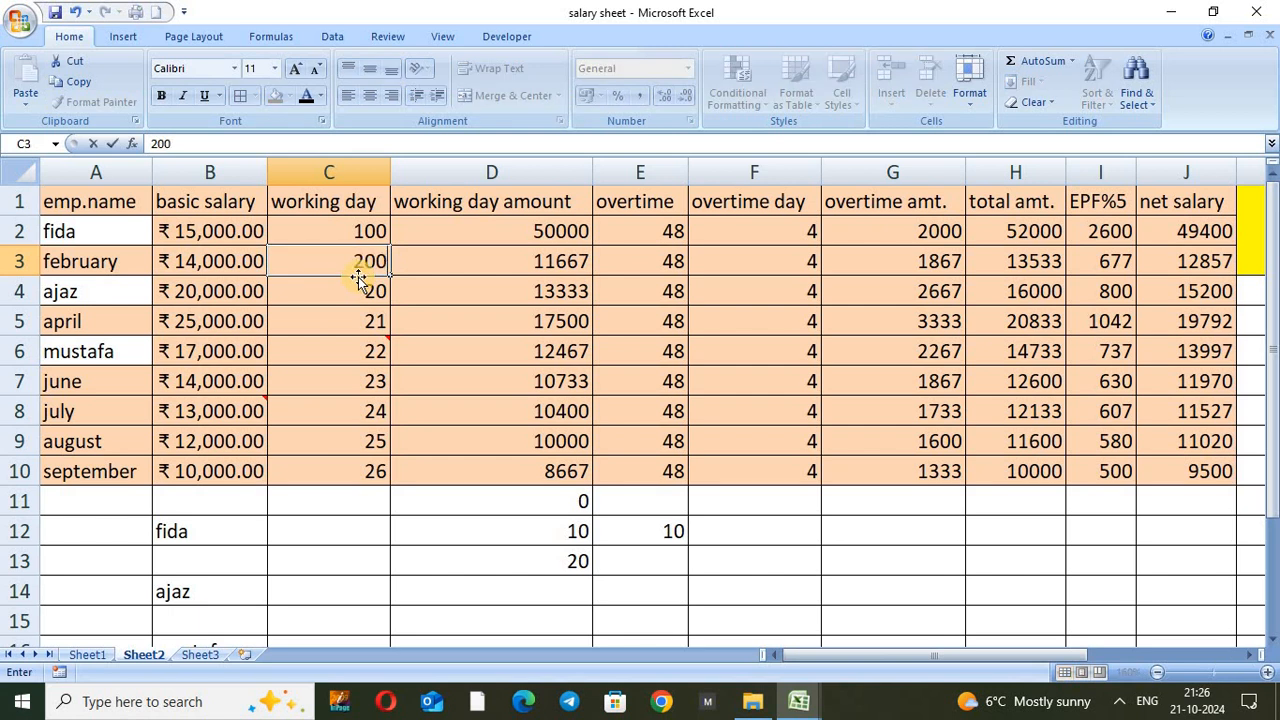
pyautogui.press('Return')
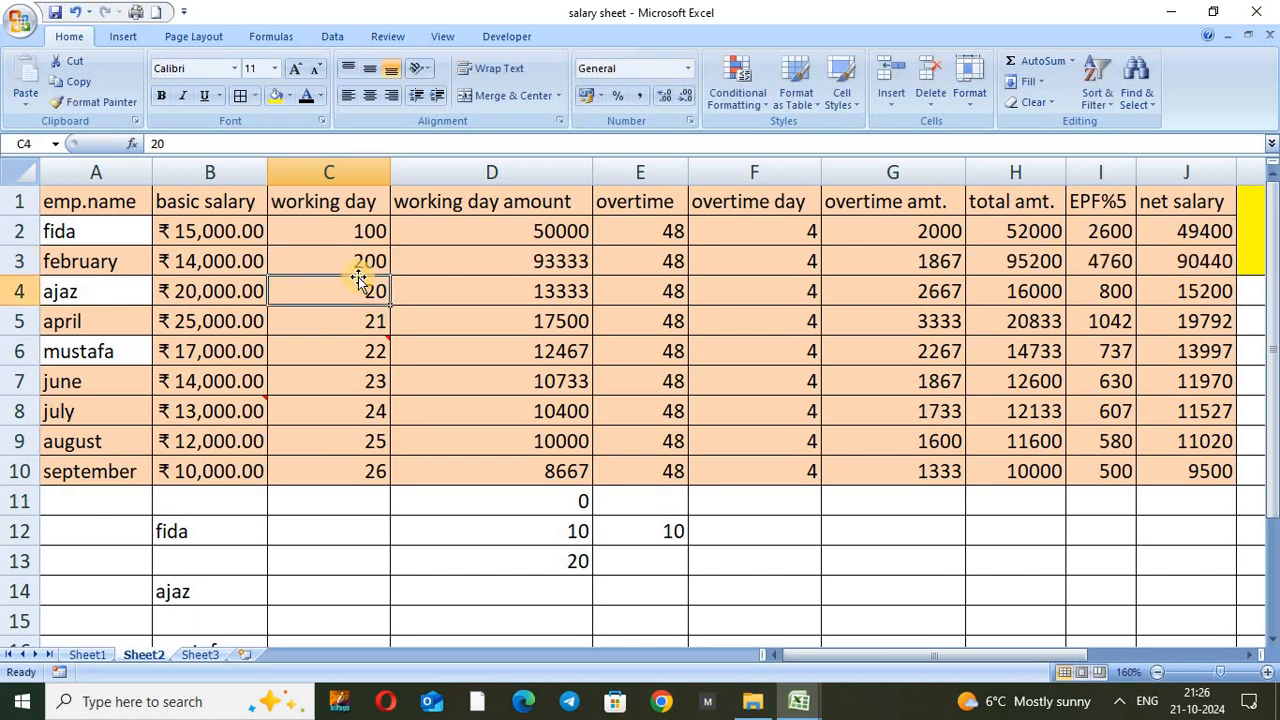
pyautogui.click(198, 658)
pyautogui.moveTo(279, 323)
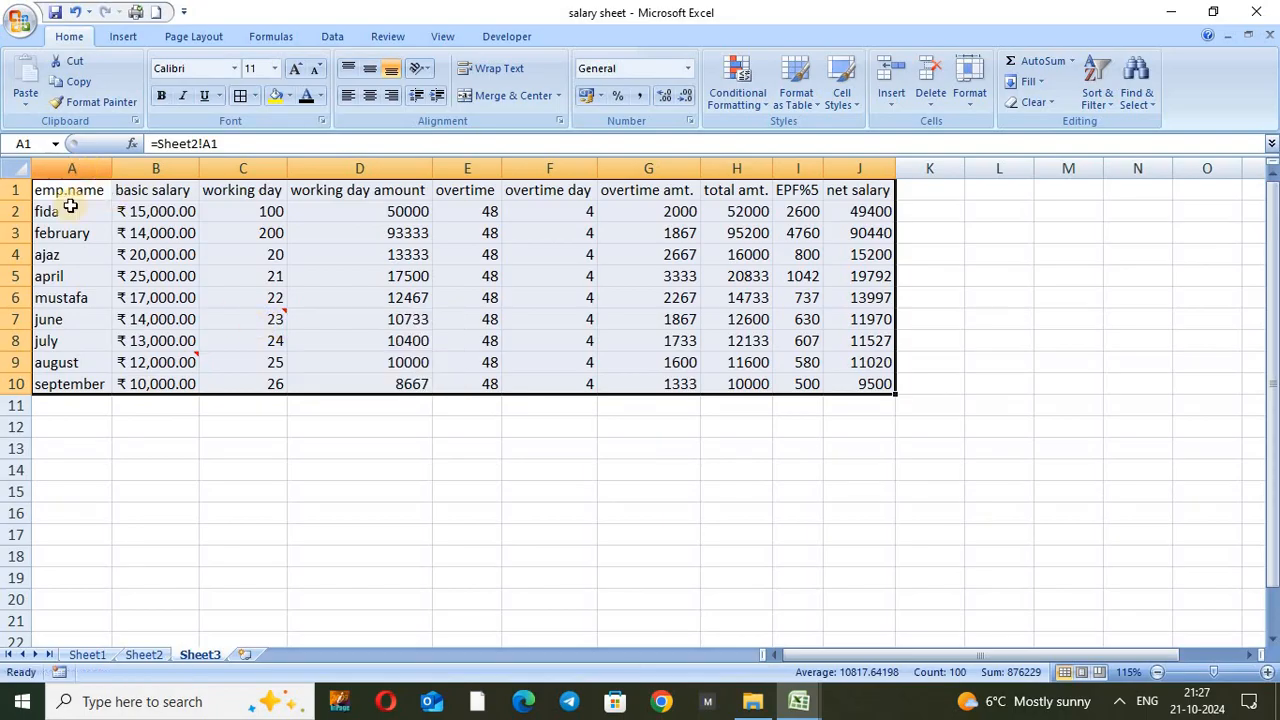
# Step: Clear the linked table in A1:J10 of Sheet3 and copy the salary table A1:J10 from Sheet2
pyautogui.moveTo(83, 191); pyautogui.dragTo(851, 384)
pyautogui.press('Delete')
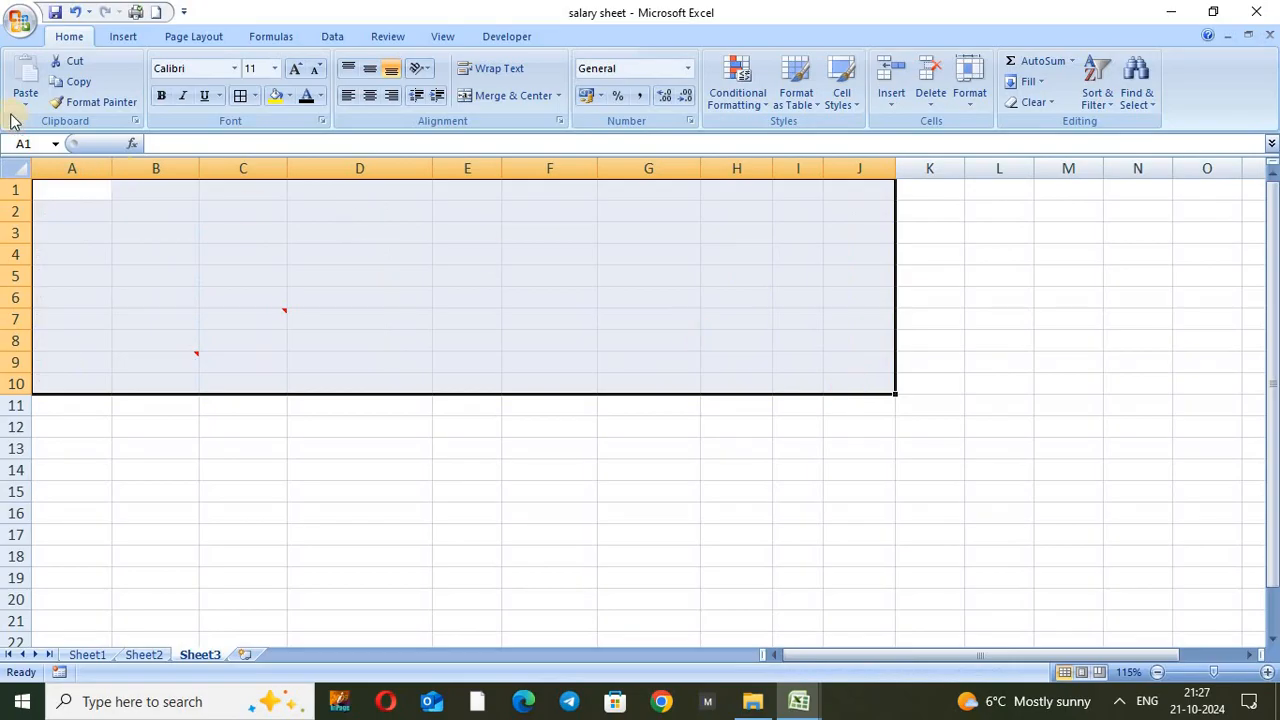
pyautogui.click(143, 655)
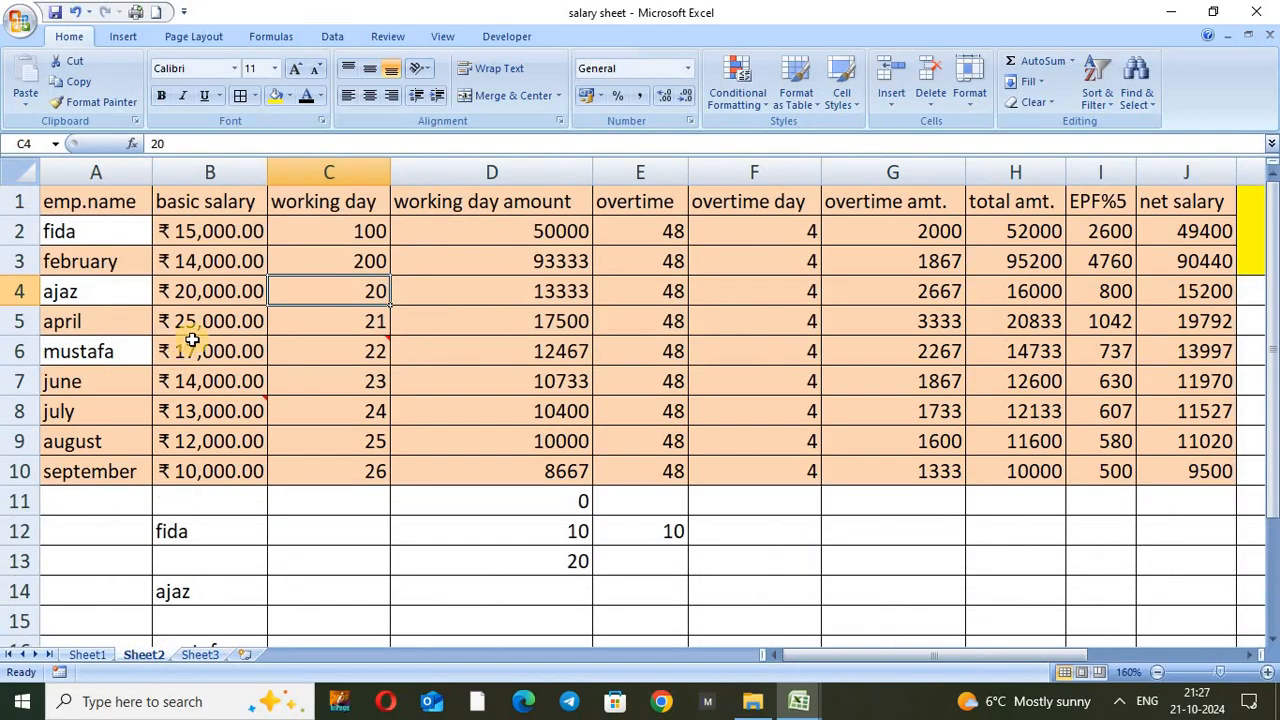
pyautogui.moveTo(126, 200); pyautogui.dragTo(1230, 470)
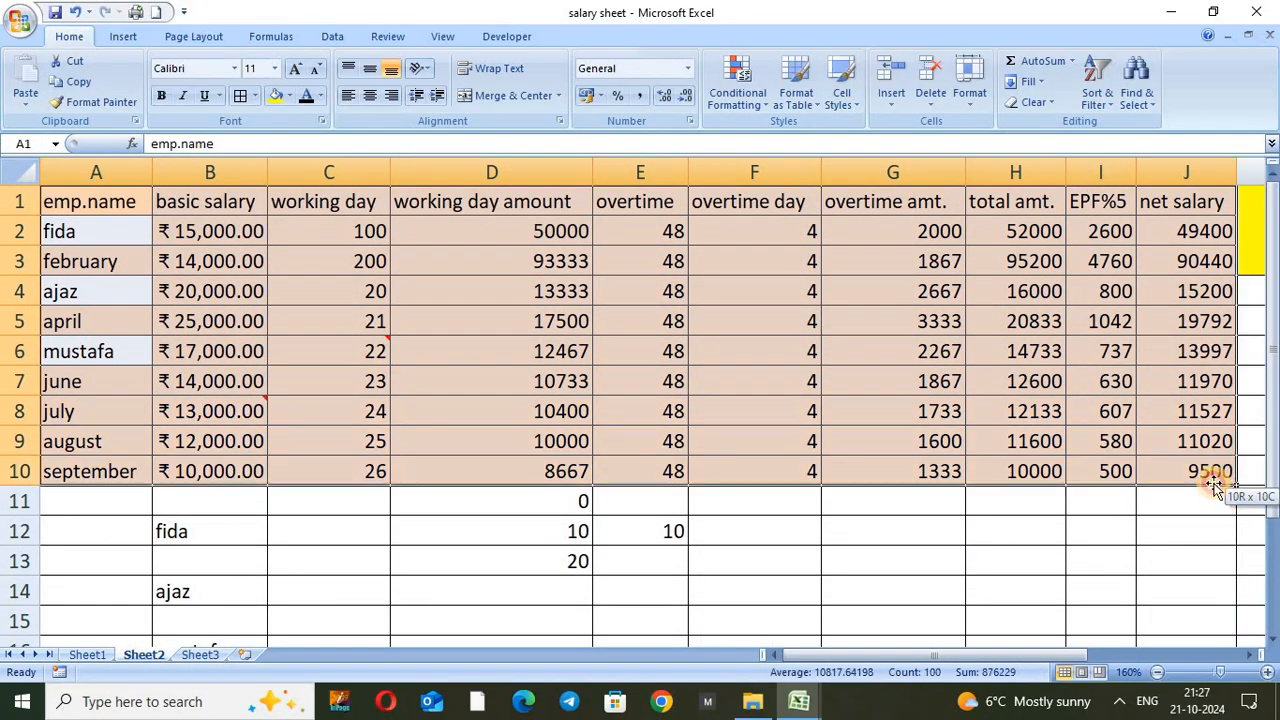
pyautogui.hotkey('ctrl', 'c')
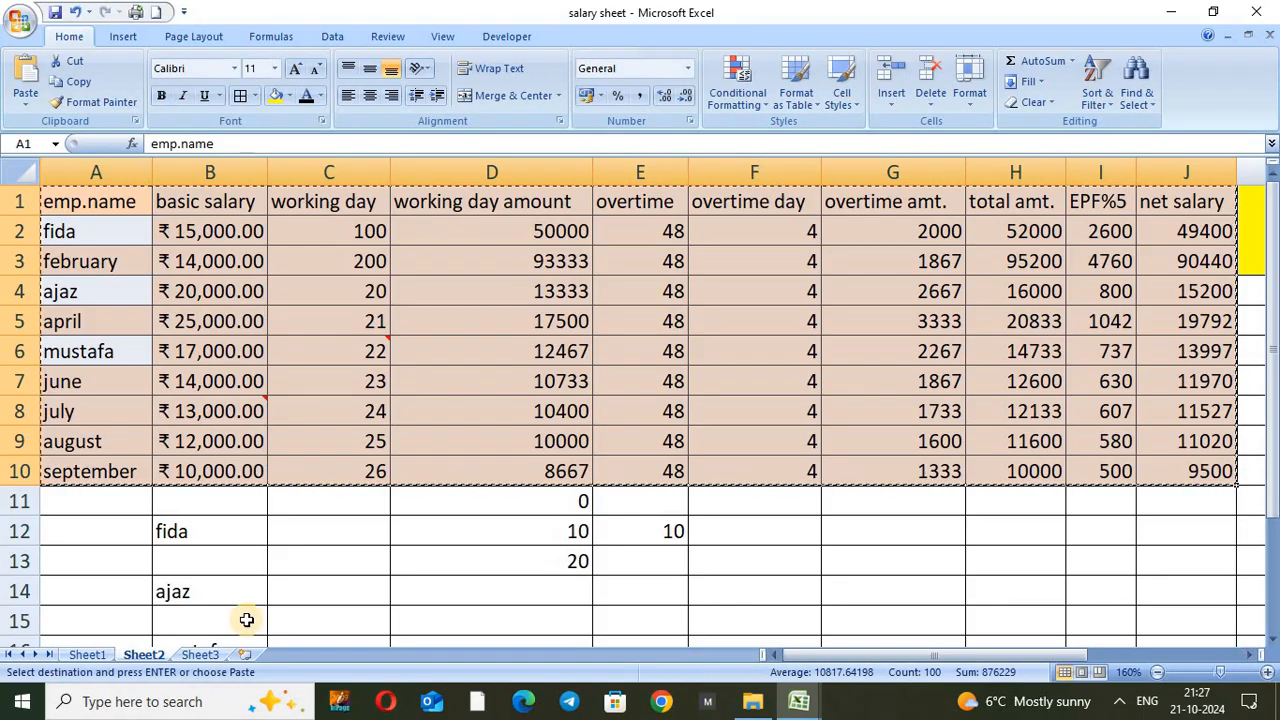
# Step: Paste the copied range as a hyperlink at A1 of Sheet3 and follow the link to its source
pyautogui.click(200, 644)
pyautogui.click(200, 655)
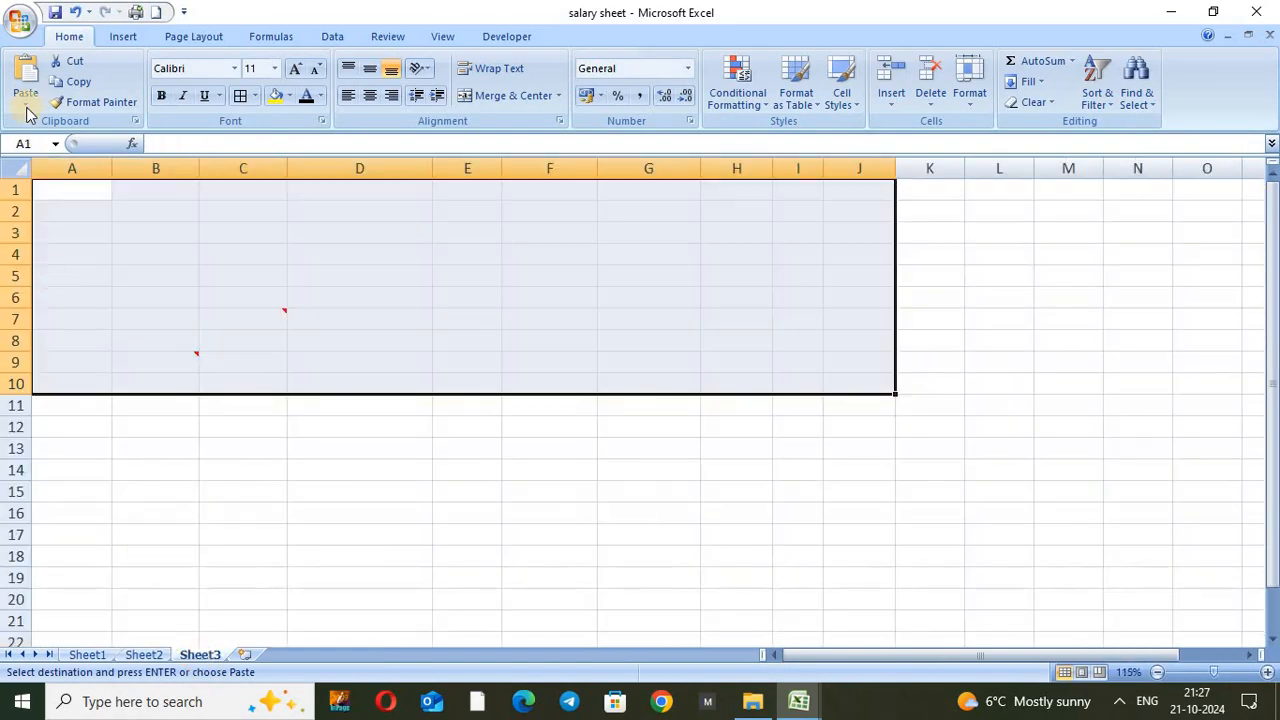
pyautogui.click(26, 100)
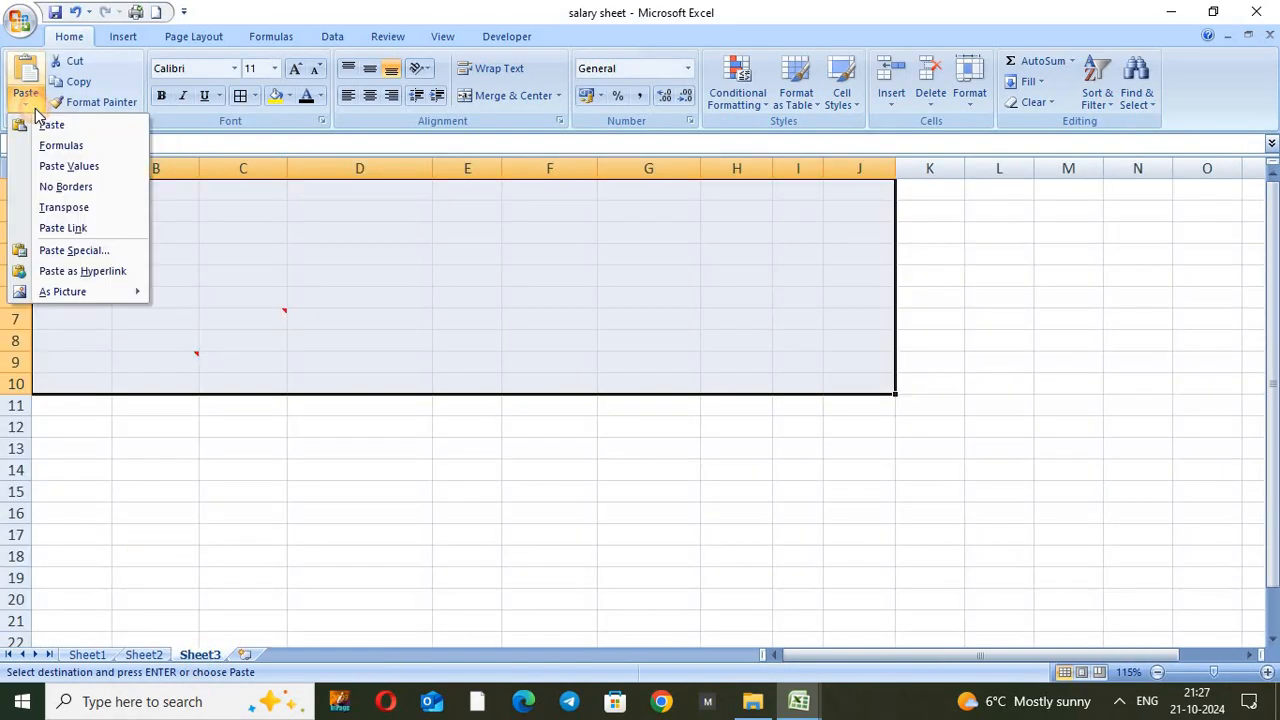
pyautogui.click(83, 272)
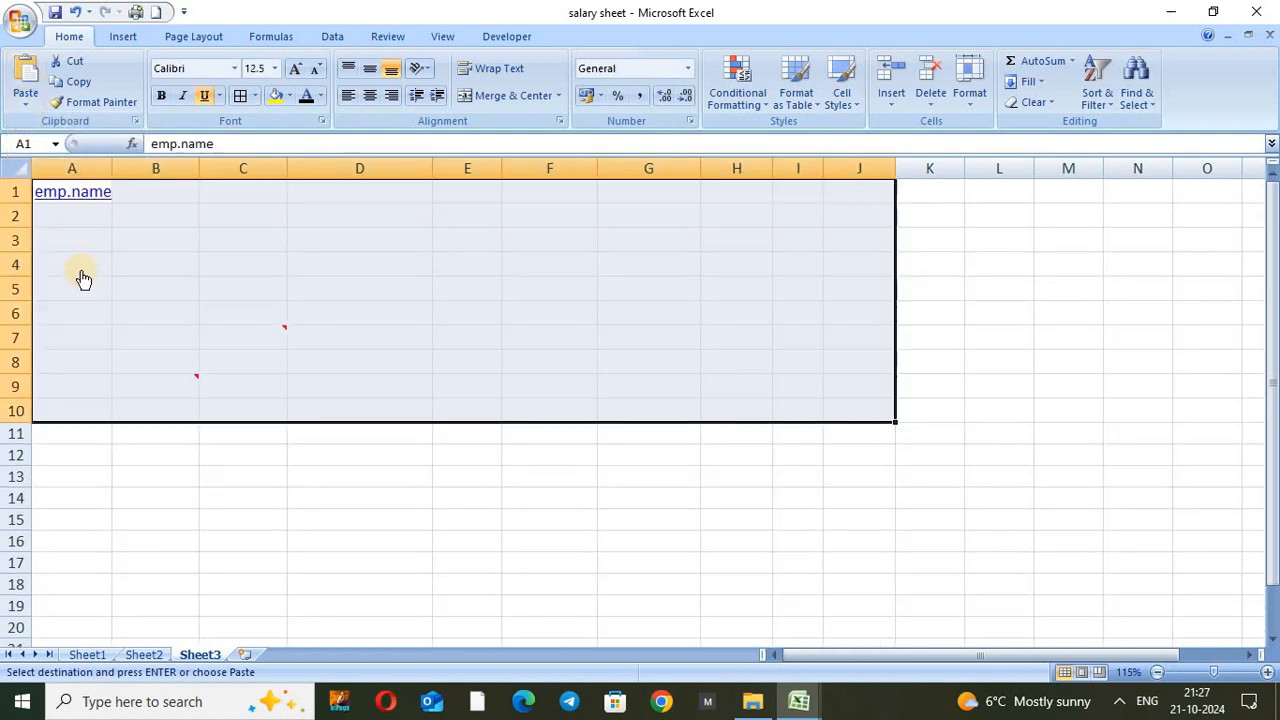
pyautogui.click(90, 200)
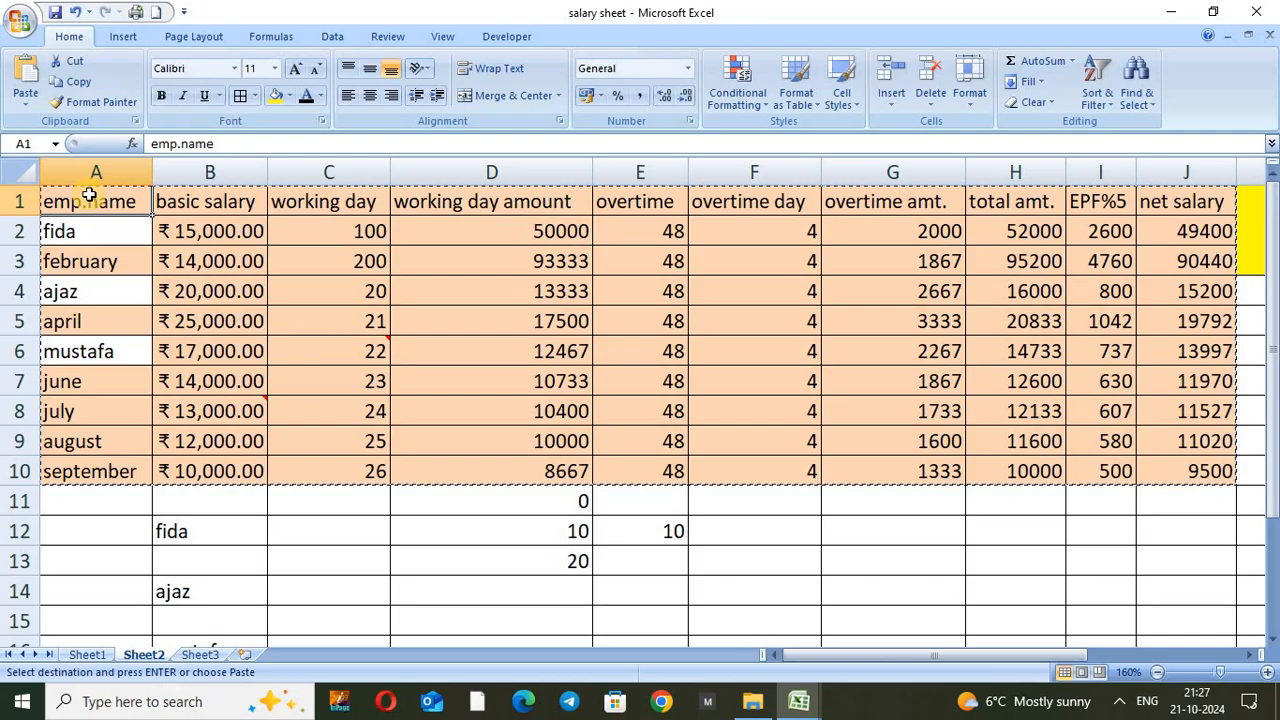
# Step: Review the As Picture paste options on Sheet3 without pasting
pyautogui.hotkey('ctrl', 'pagedown')
pyautogui.click(25, 95)
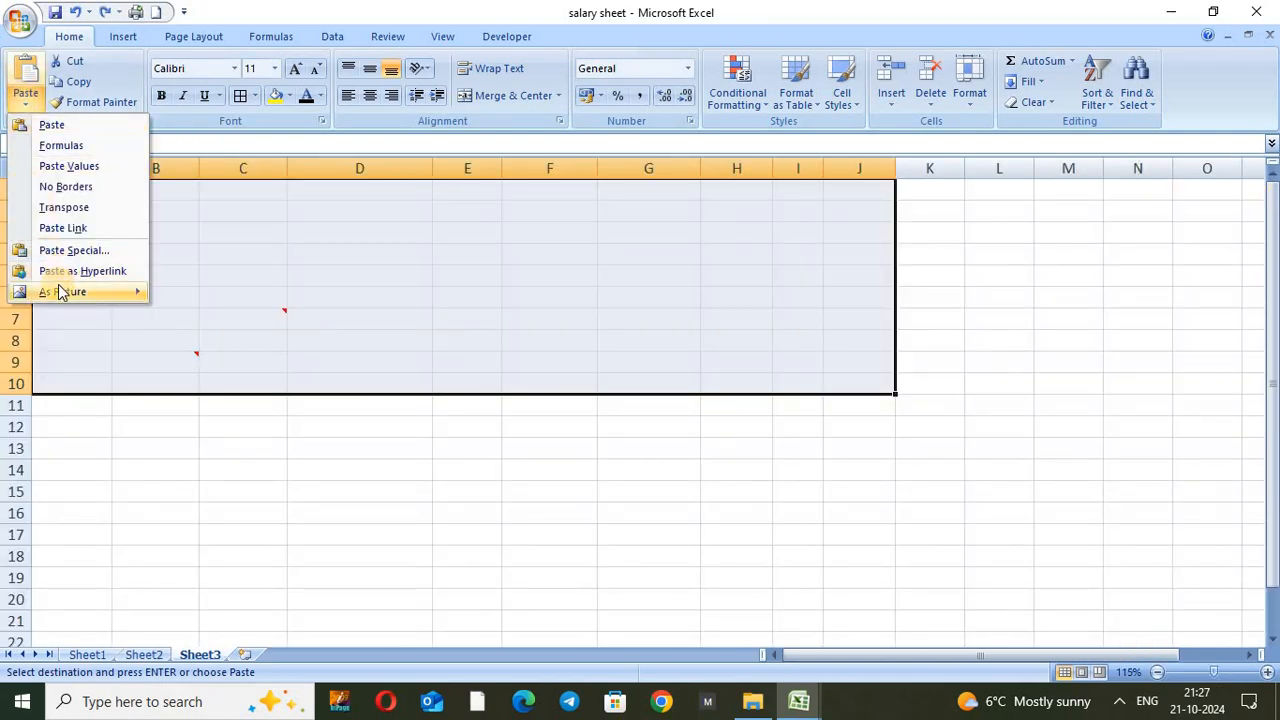
pyautogui.moveTo(62, 292)
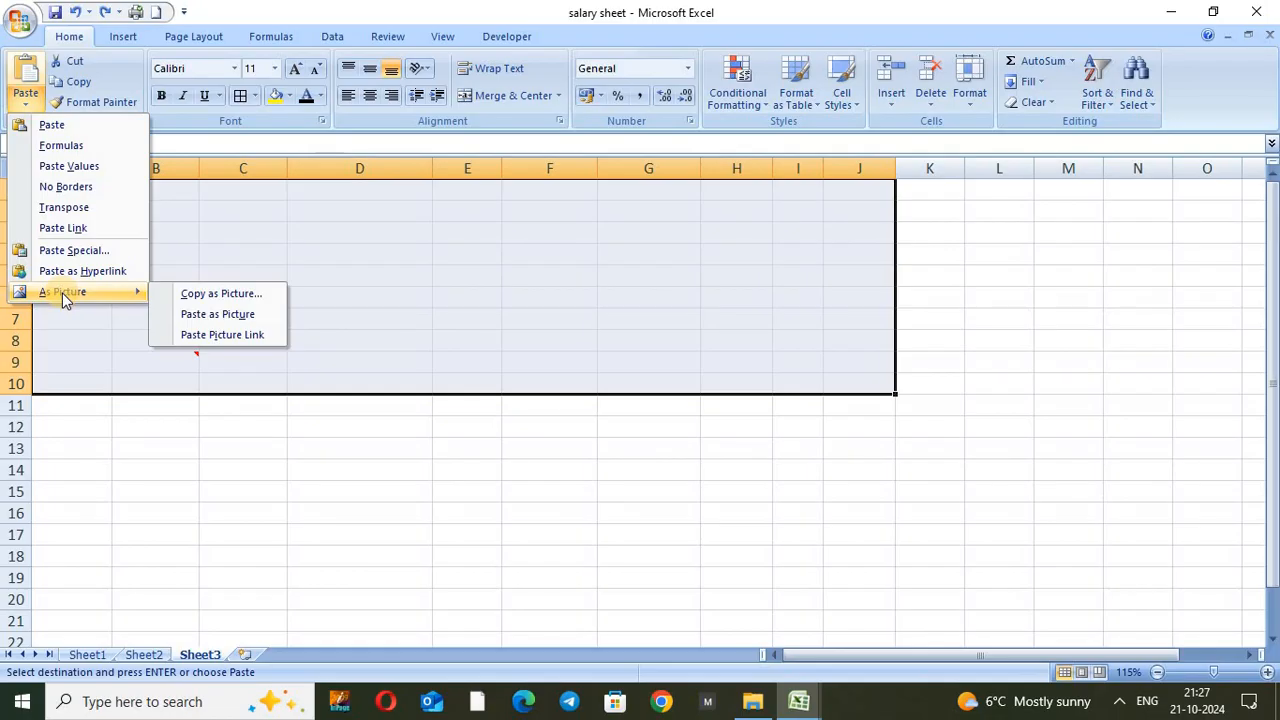
pyautogui.click(415, 258)
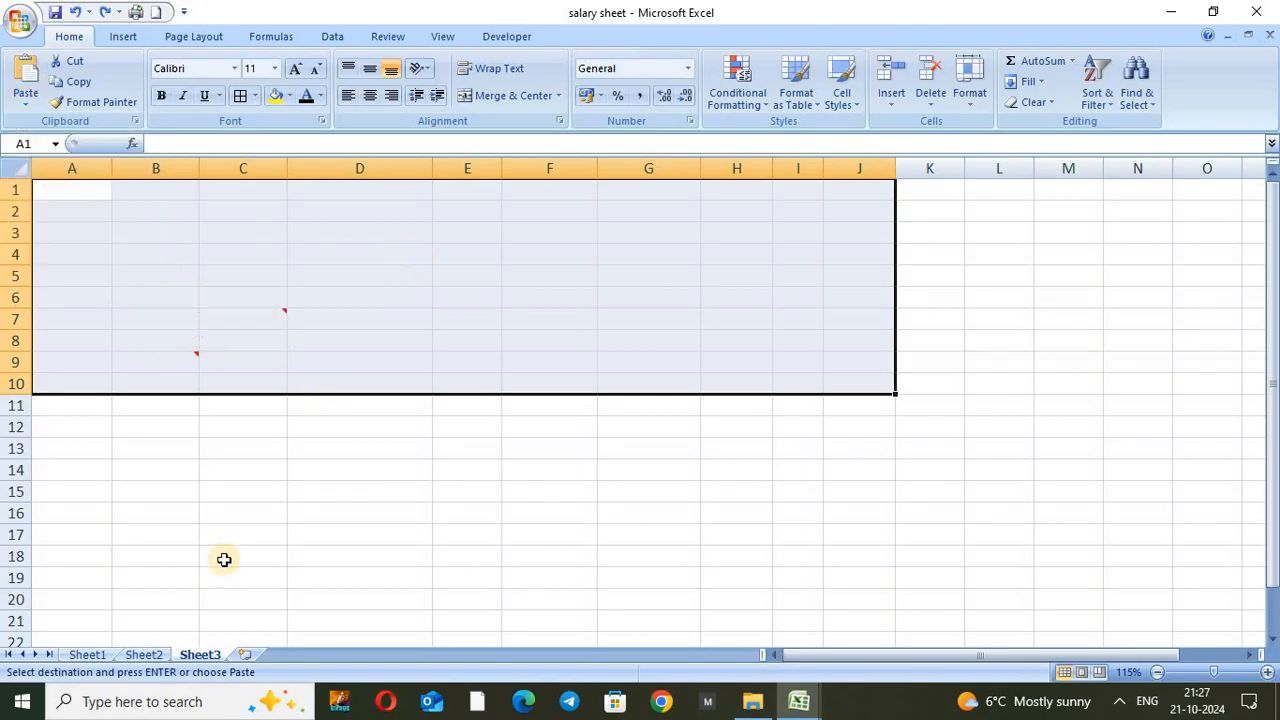
# Step: Paste Sheet2's salary table A1:J10 as a picture at D5 of Sheet3 and move it to start around B3
pyautogui.click(143, 654)
pyautogui.moveTo(130, 196); pyautogui.dragTo(1168, 469)
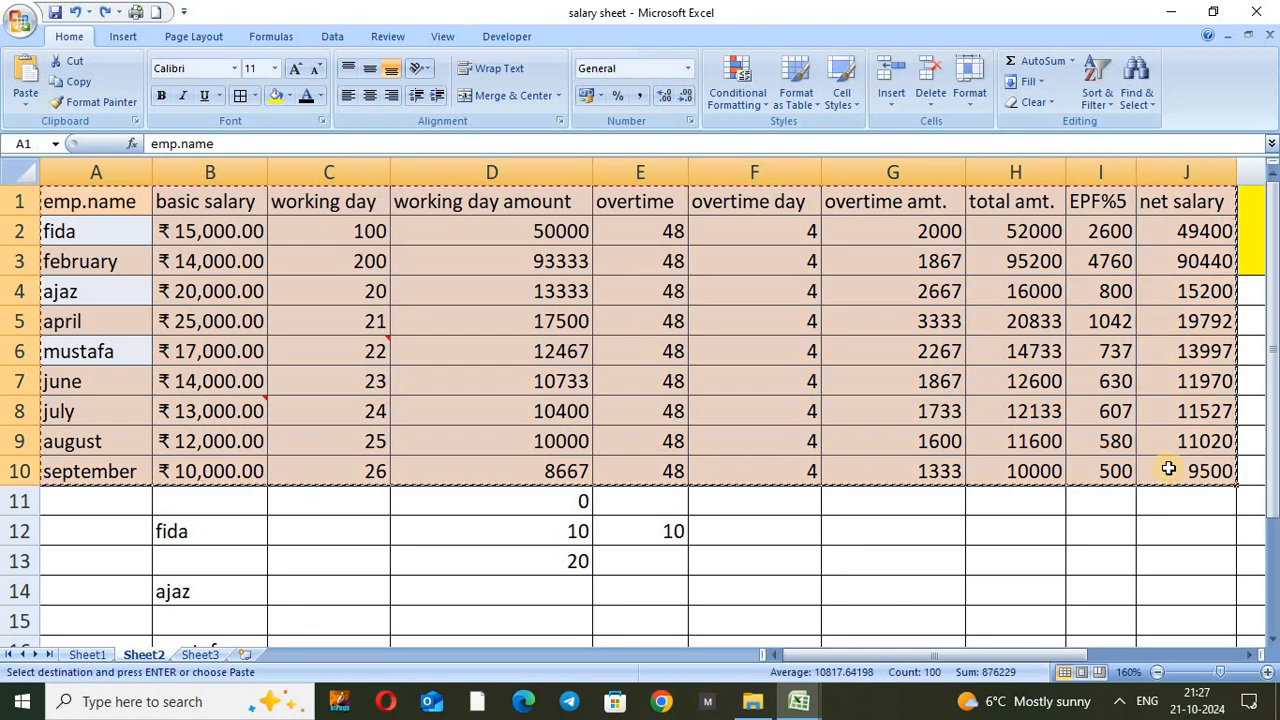
pyautogui.click(200, 654)
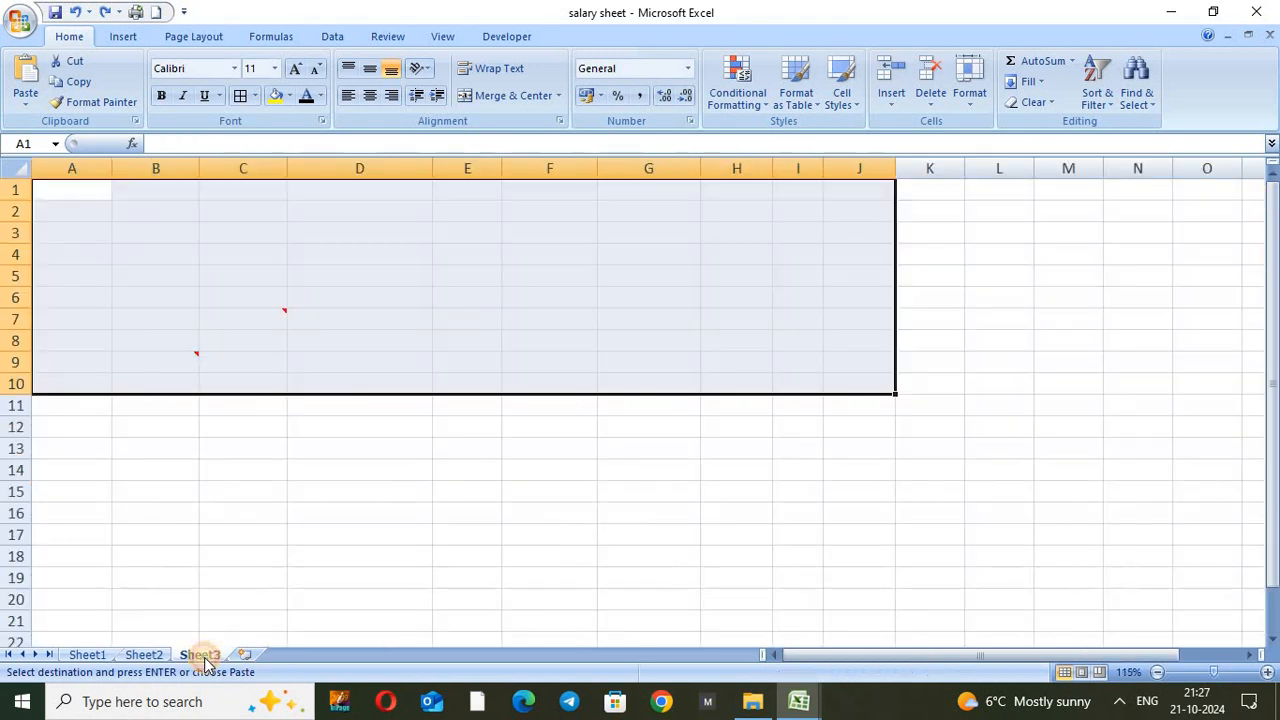
pyautogui.click(318, 266)
pyautogui.click(27, 104)
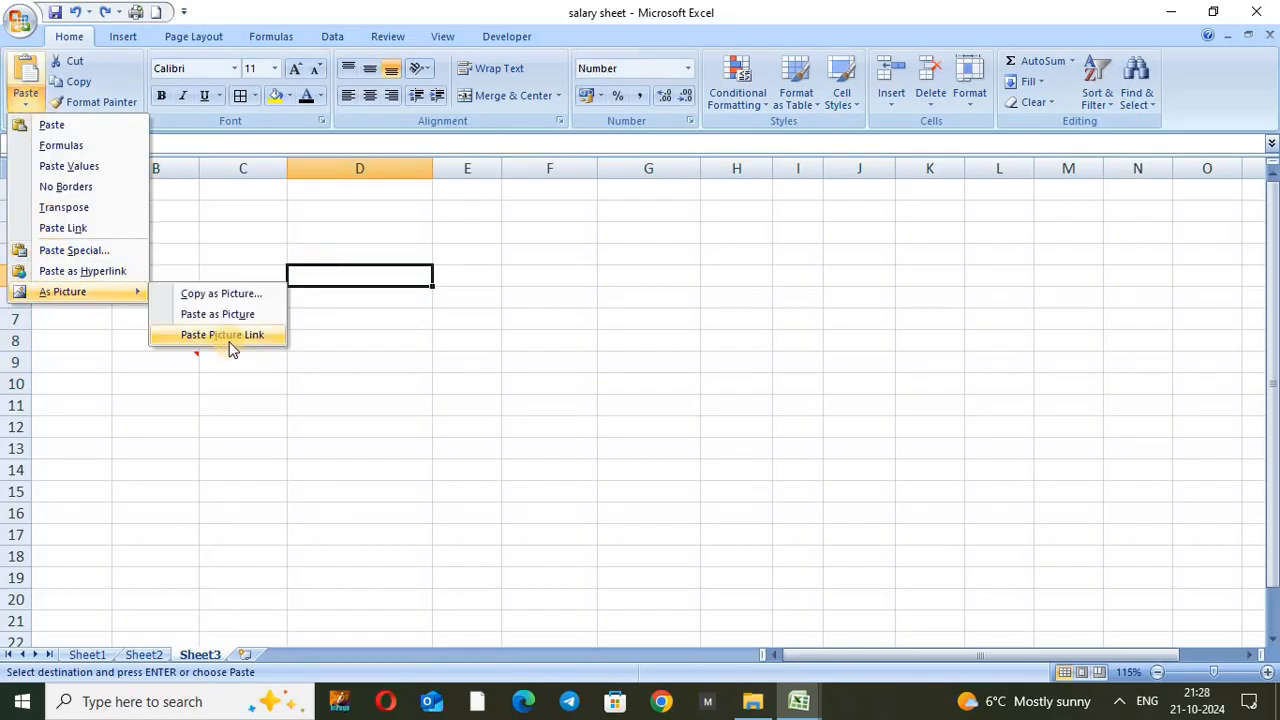
pyautogui.click(228, 315)
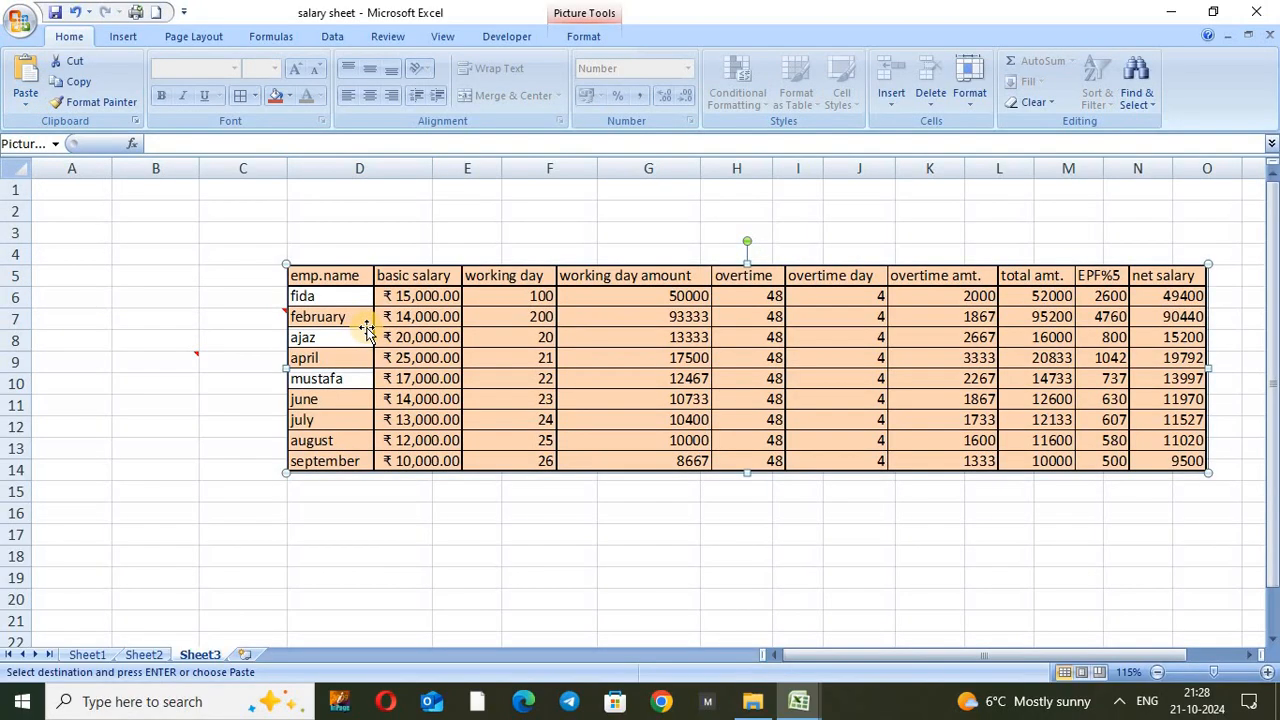
pyautogui.moveTo(485, 276); pyautogui.dragTo(316, 251)
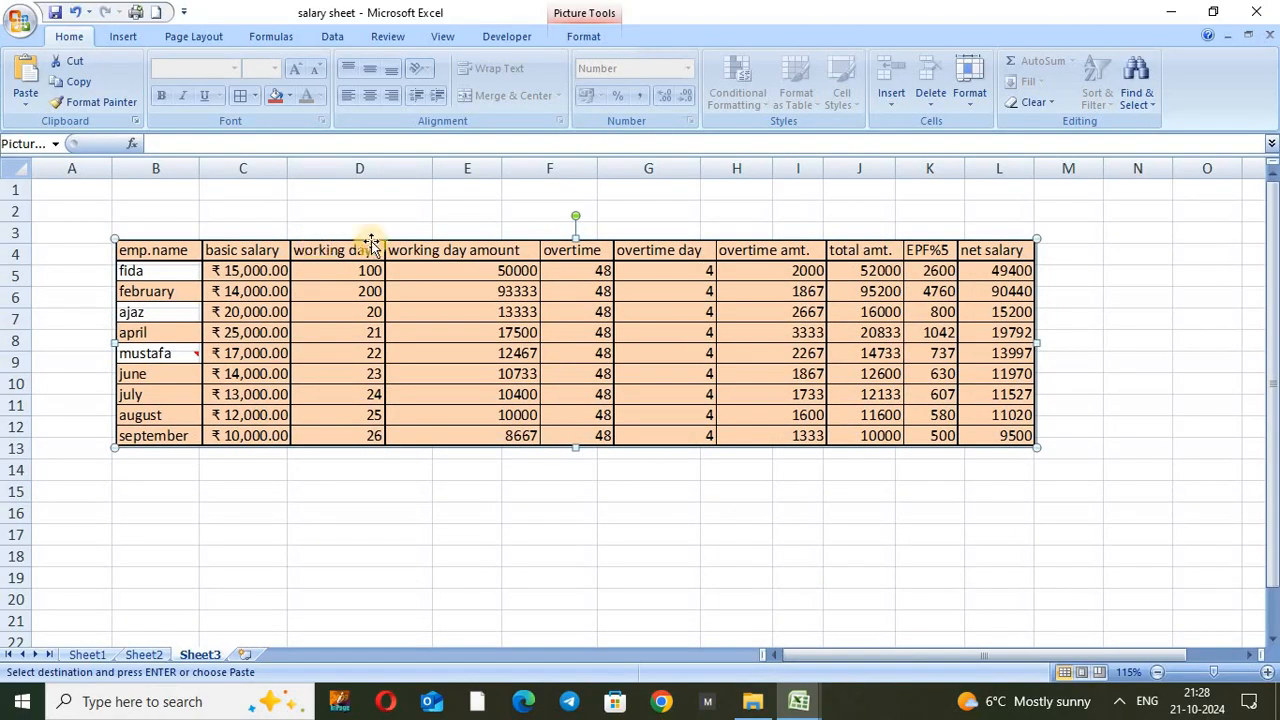
# Step: Replace the static picture on Sheet3 with a linked picture of the salary table and move it up to about row 2
pyautogui.press('Delete')
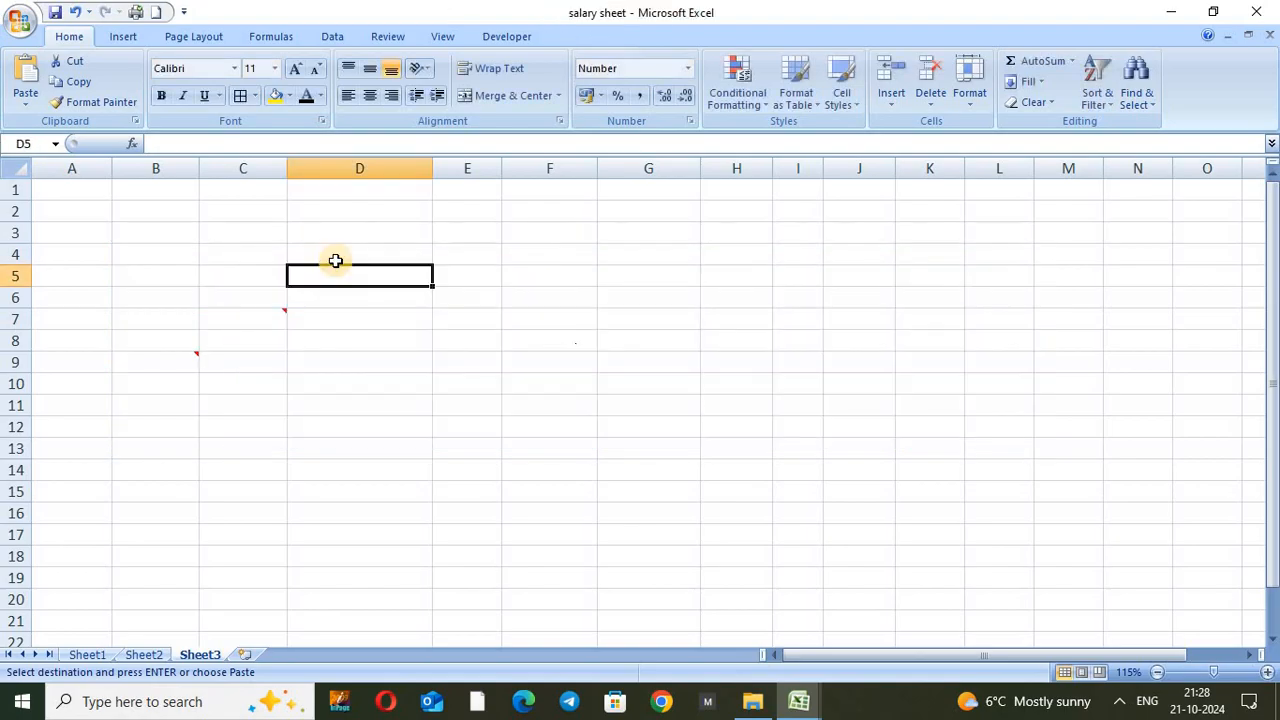
pyautogui.click(33, 110)
pyautogui.moveTo(90, 290)
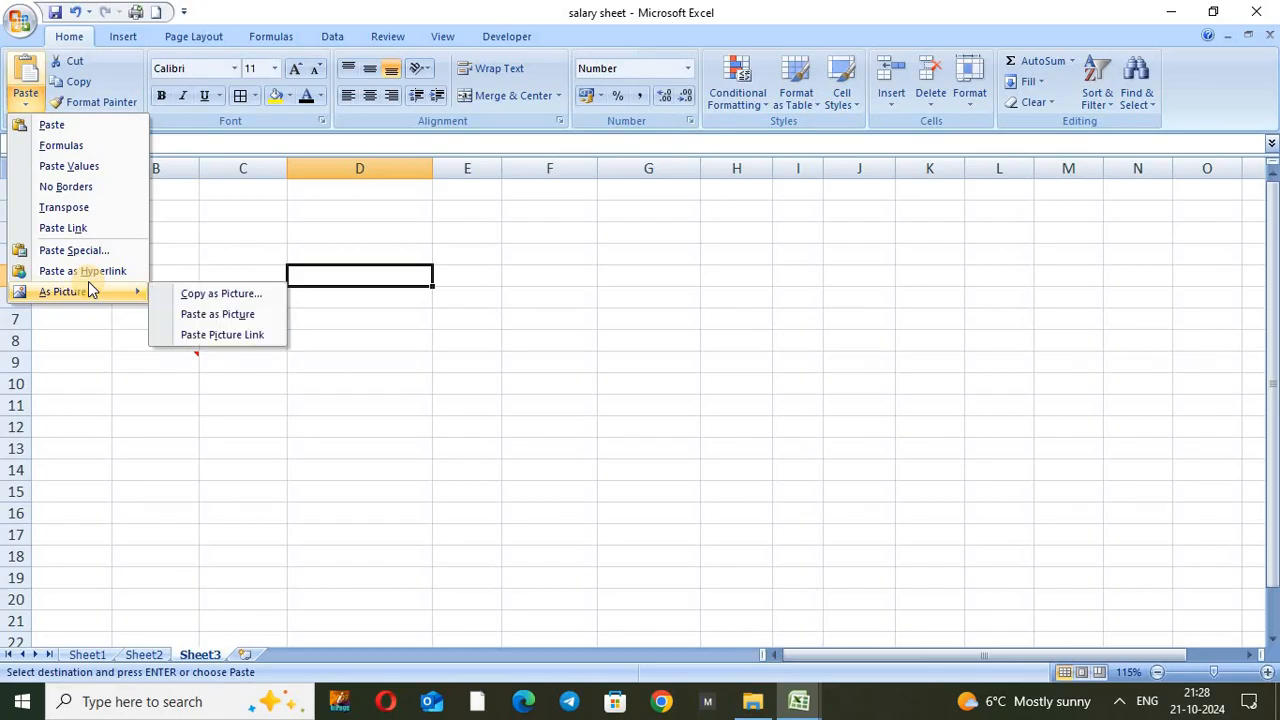
pyautogui.click(229, 340)
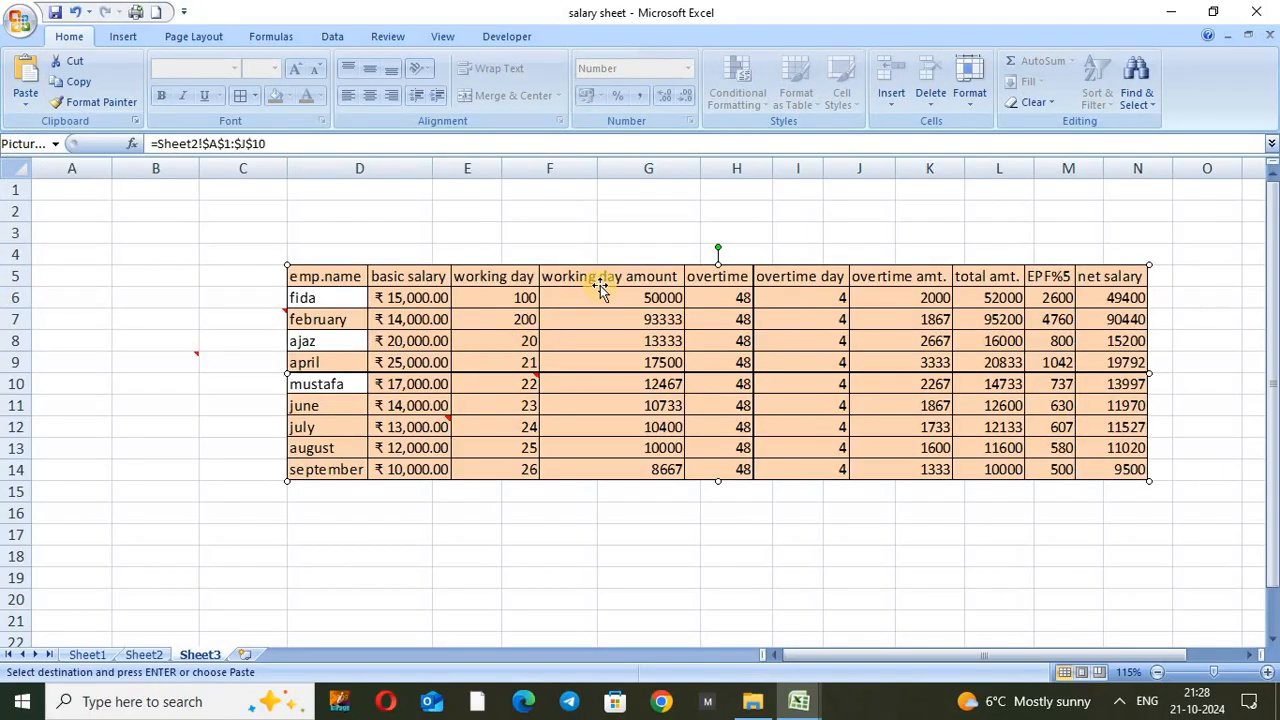
pyautogui.moveTo(598, 287); pyautogui.dragTo(534, 241)
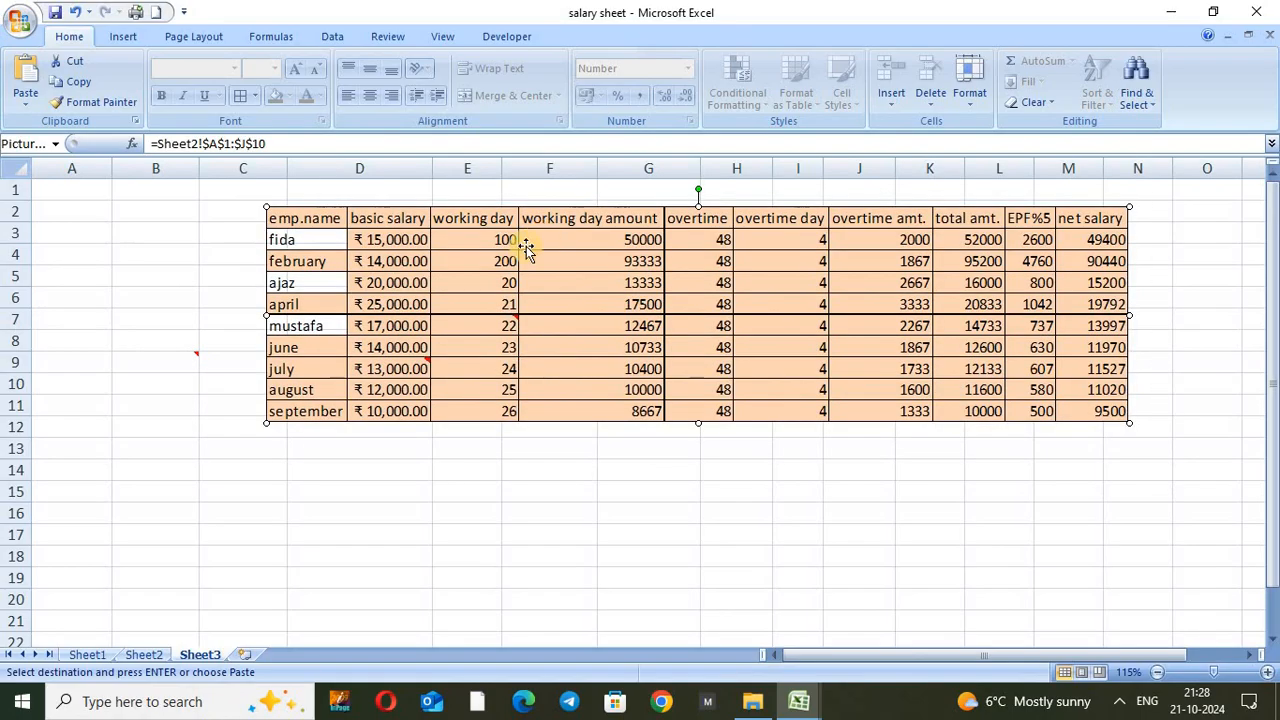
# Step: Set the working day value in C4 of Sheet2 to 300 and check the linked picture on Sheet3
pyautogui.click(160, 652)
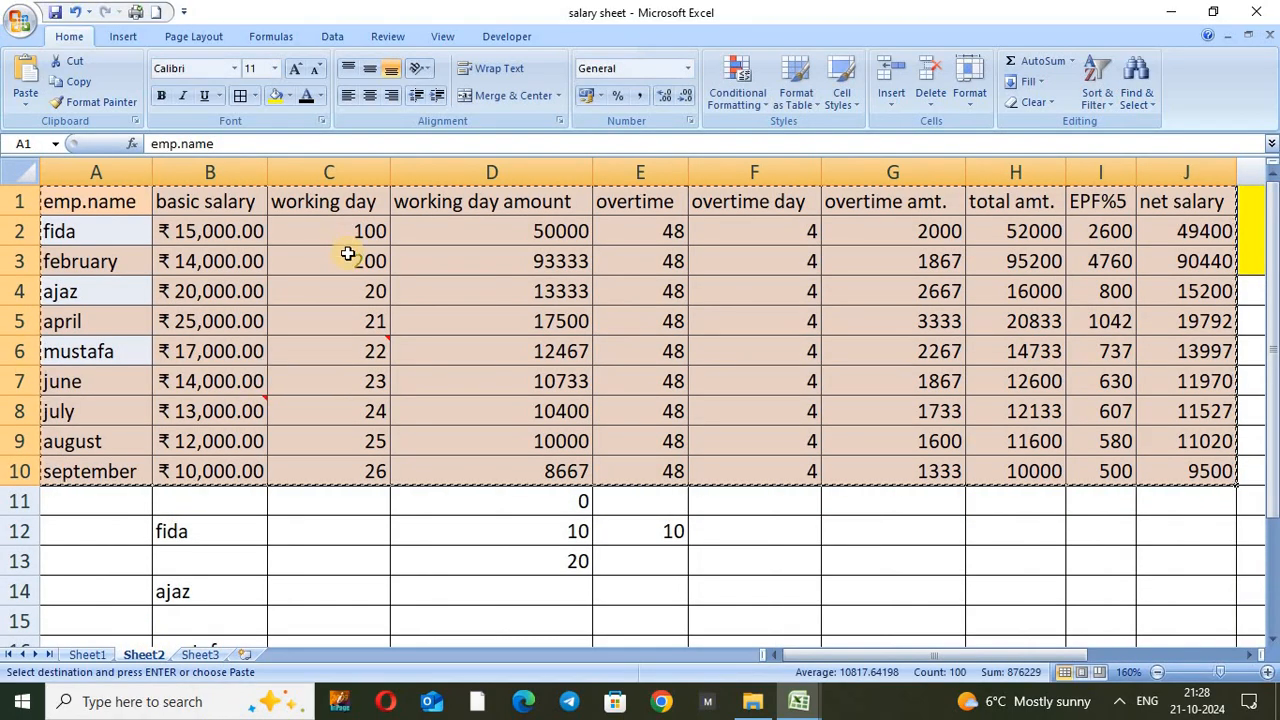
pyautogui.click(340, 291)
pyautogui.write('30')
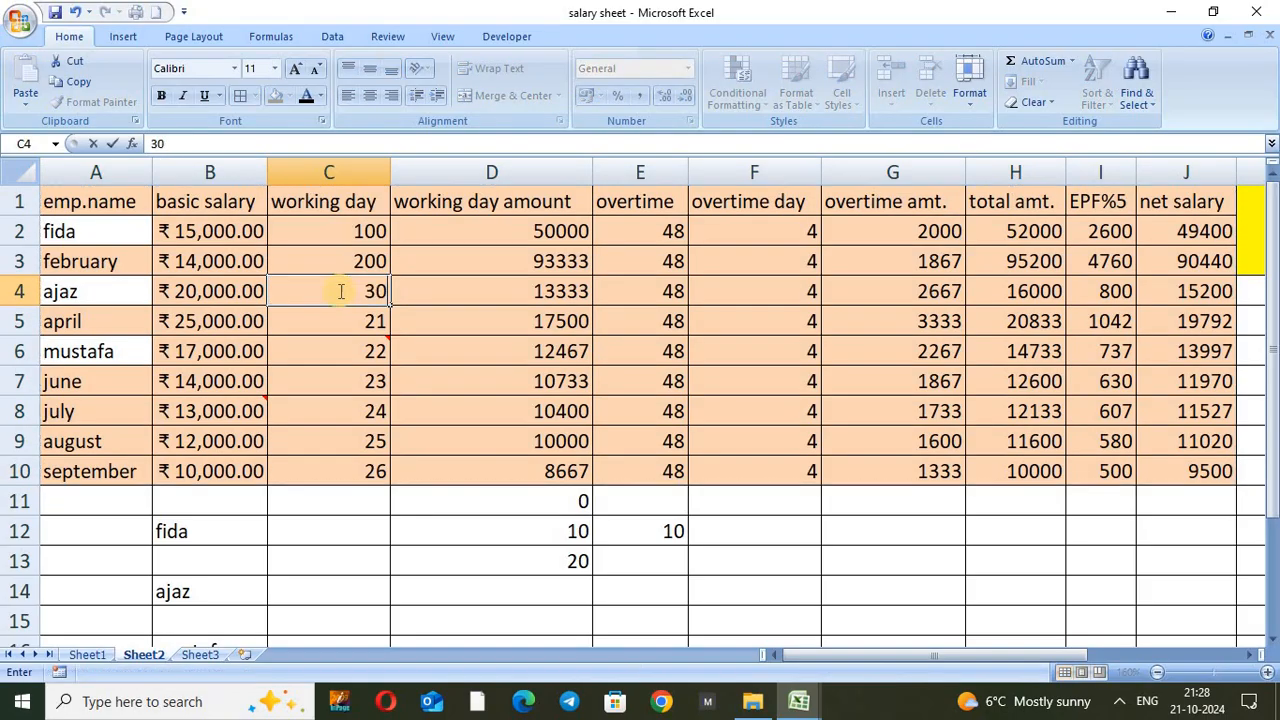
pyautogui.write('0')
pyautogui.press('Return')
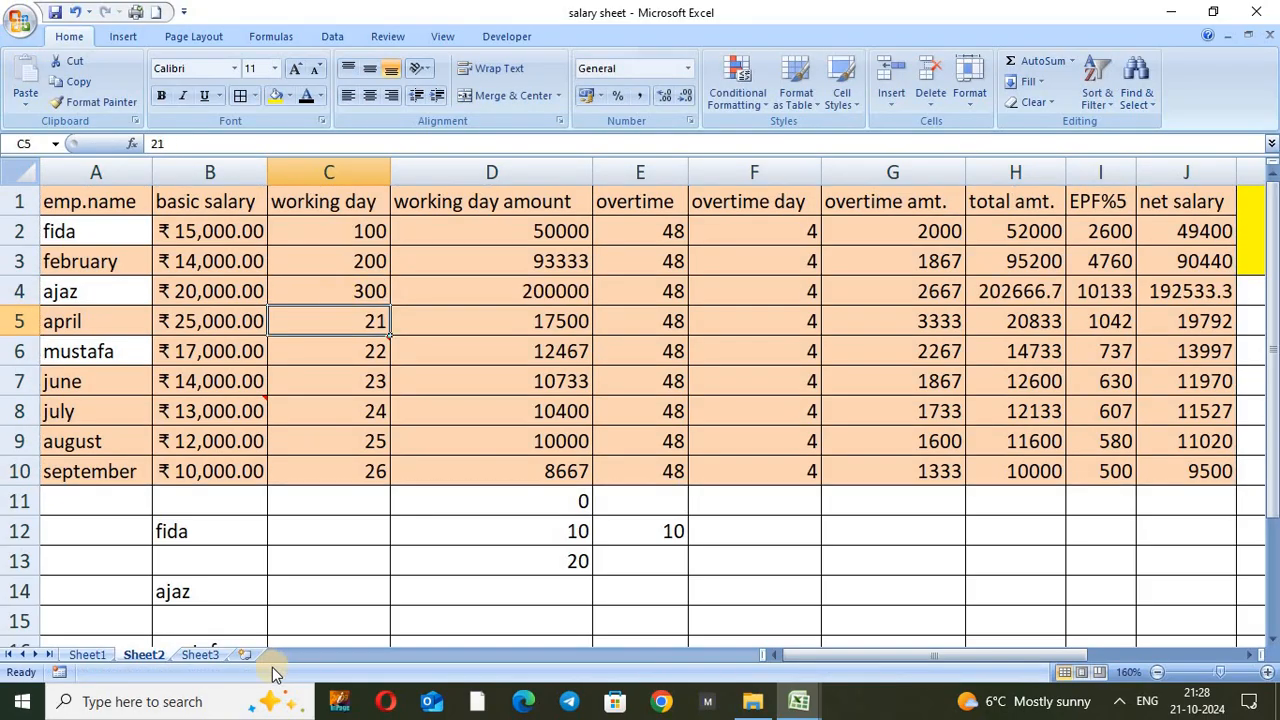
pyautogui.click(200, 654)
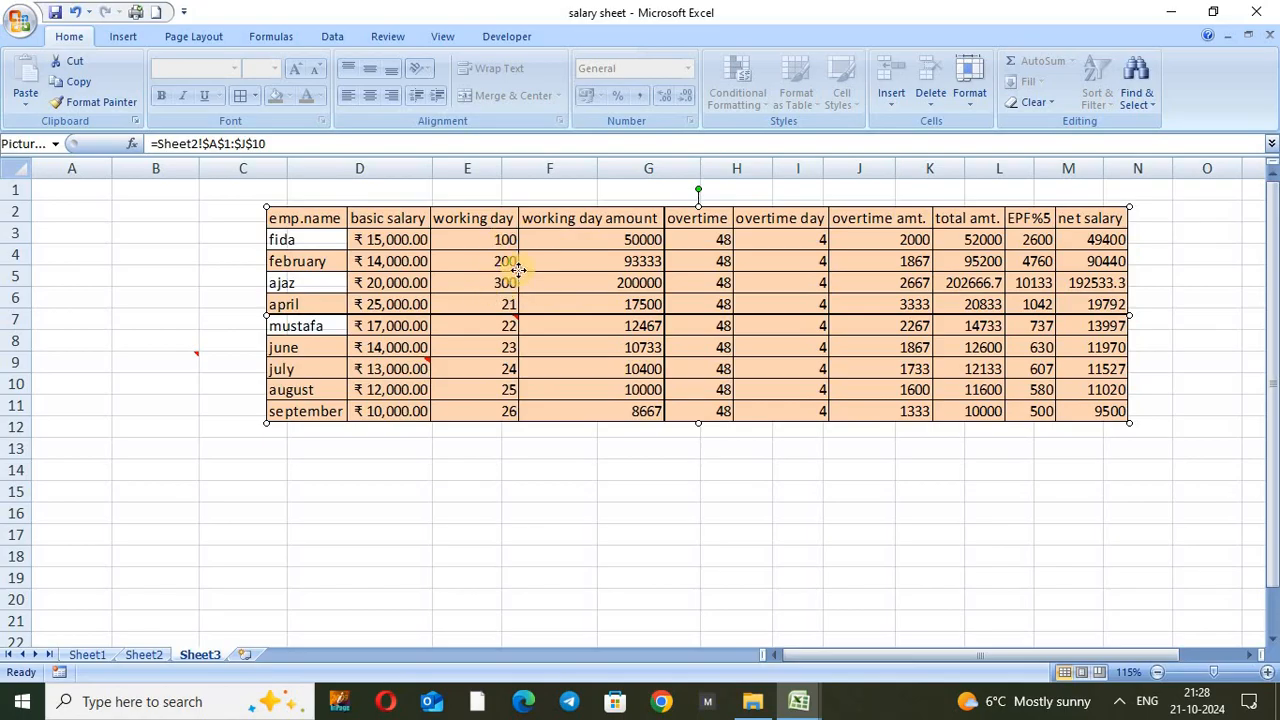
# Step: Delete the linked picture from Sheet3 and look over the paste choices without pasting
pyautogui.press('Delete')
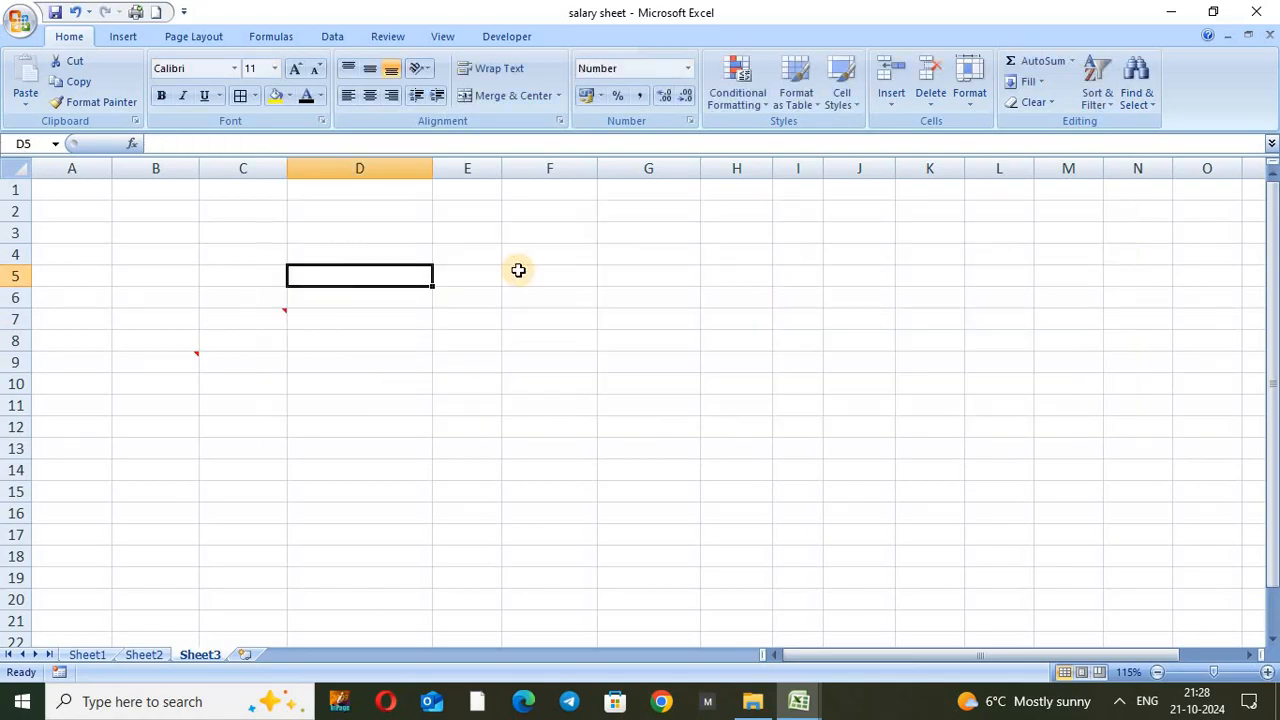
pyautogui.click(38, 113)
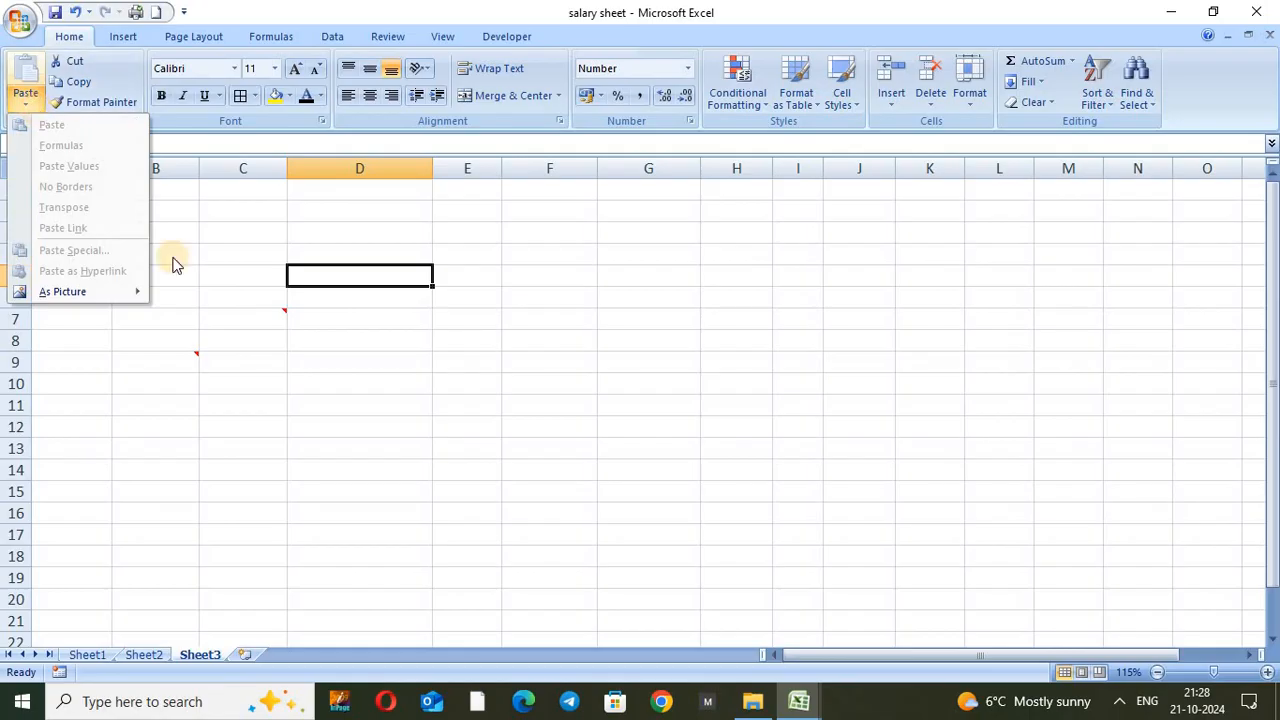
pyautogui.click(203, 523)
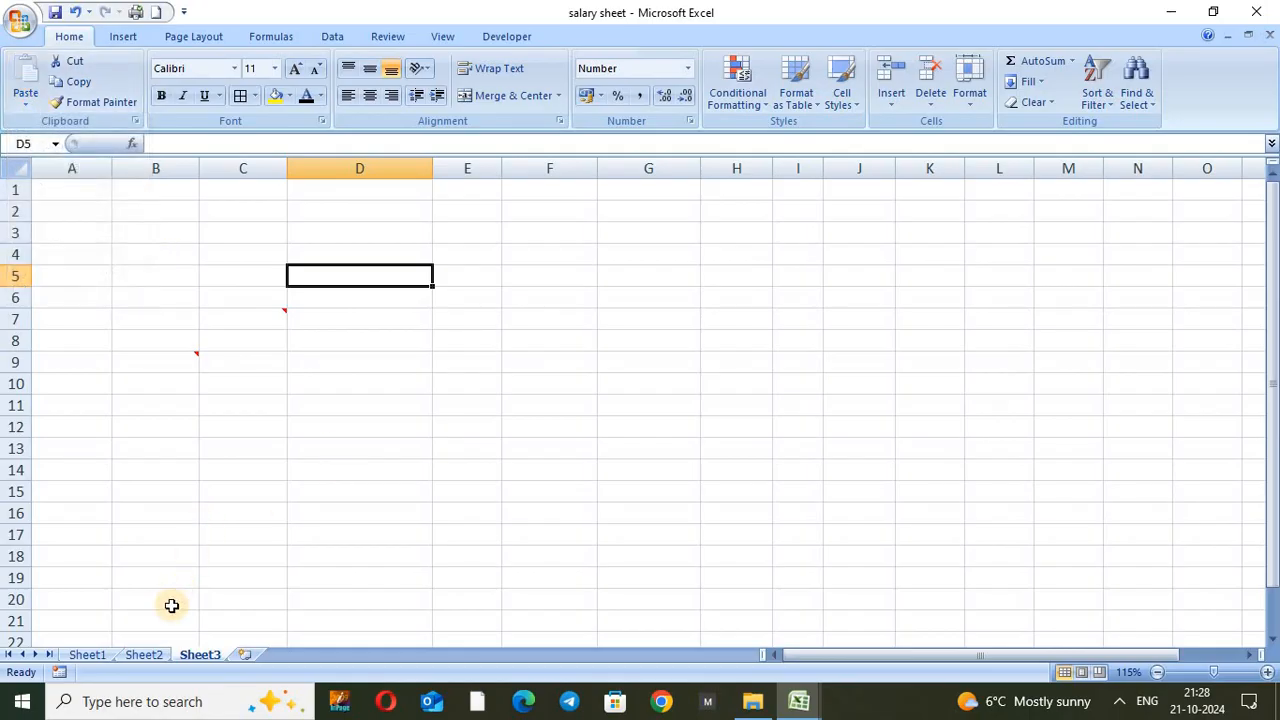
pyautogui.click(143, 654)
pyautogui.click(330, 433)
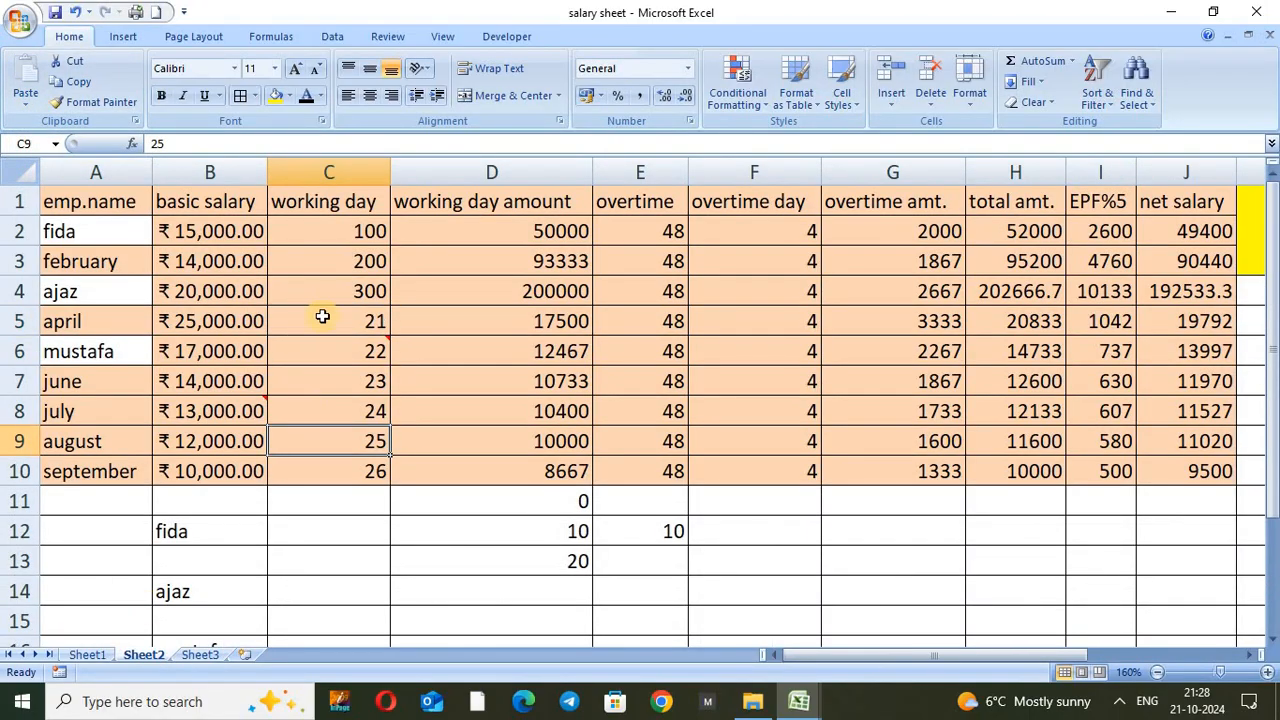
pyautogui.click(315, 234)
pyautogui.moveTo(112, 201); pyautogui.dragTo(1210, 470)
pyautogui.click(666, 372)
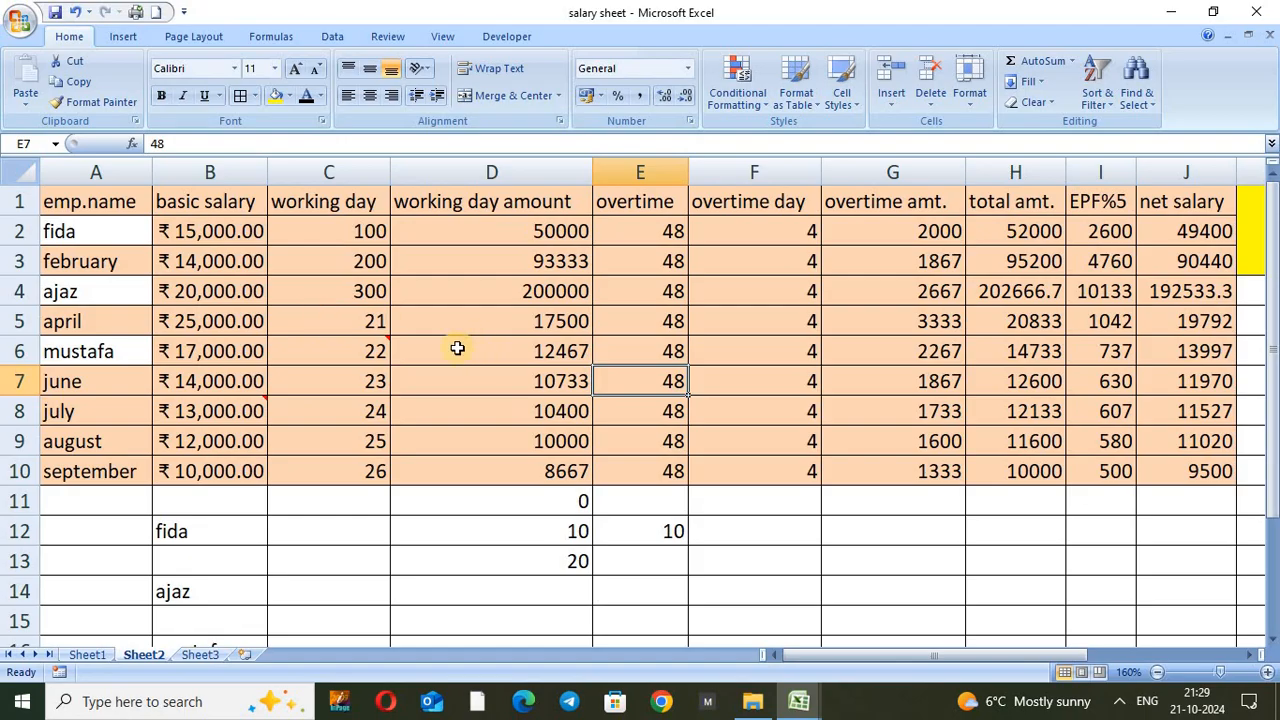
pyautogui.click(407, 353)
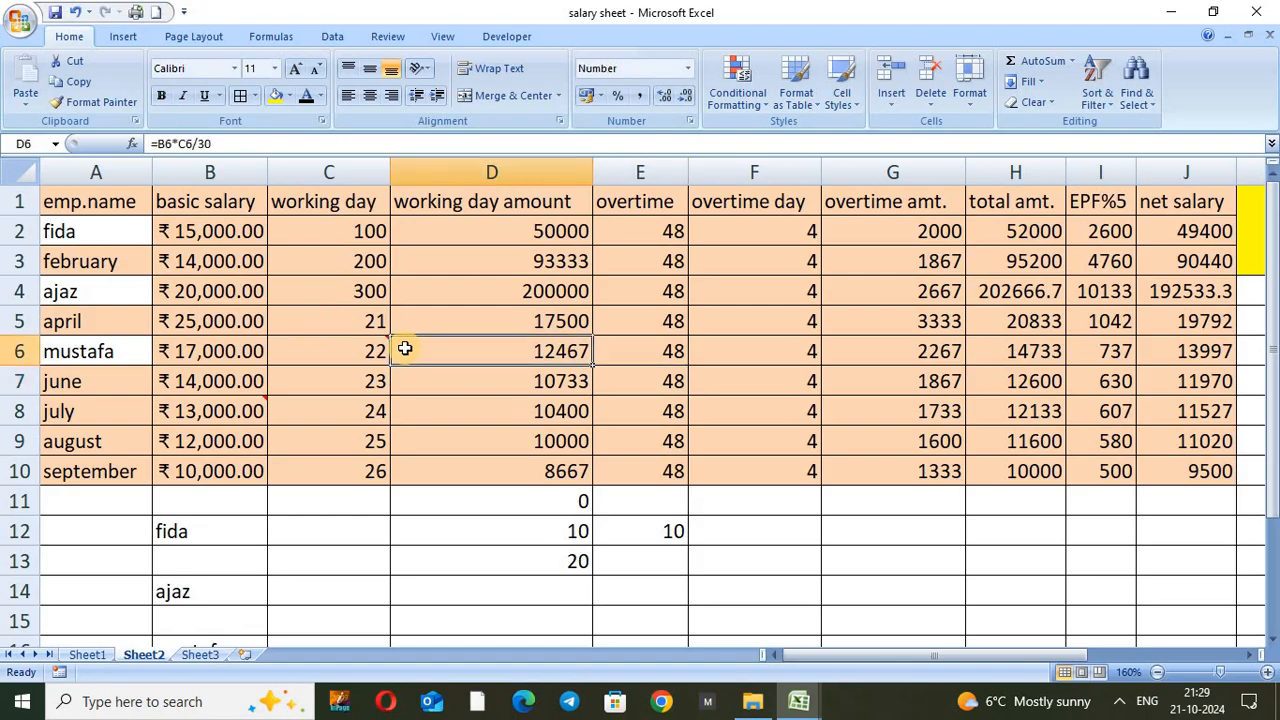
pyautogui.click(450, 316)
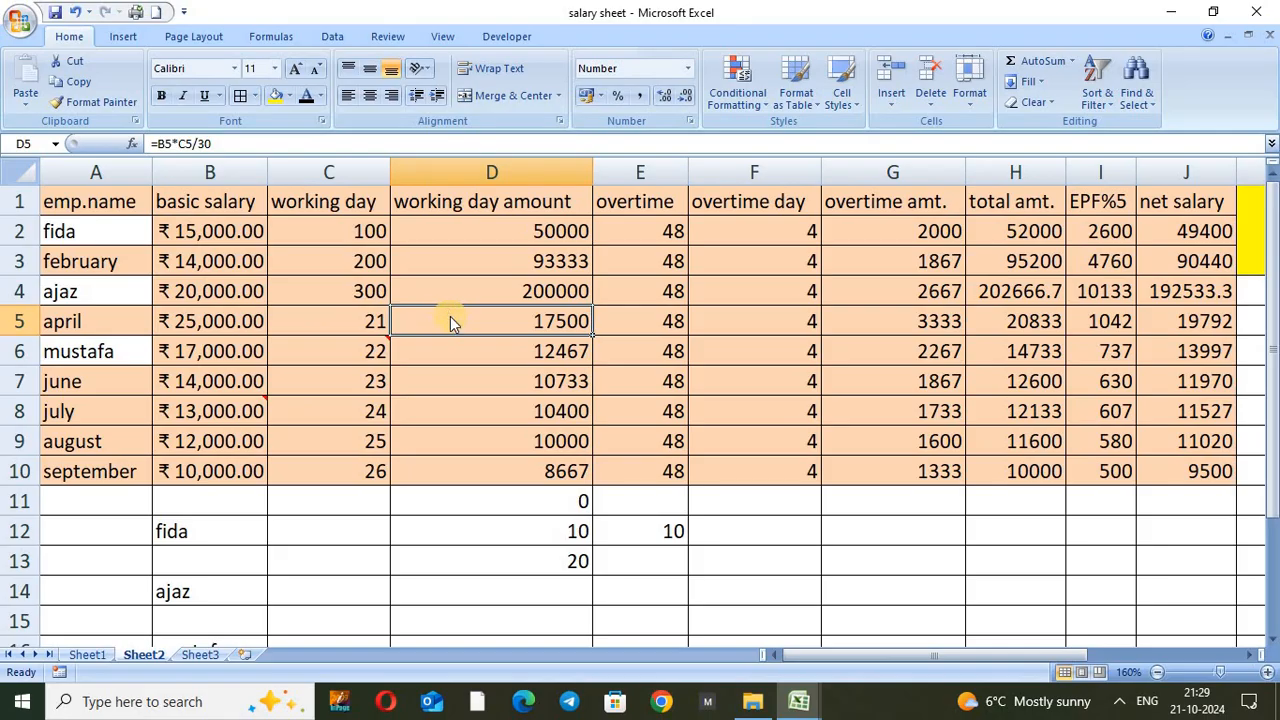
pyautogui.click(329, 290)
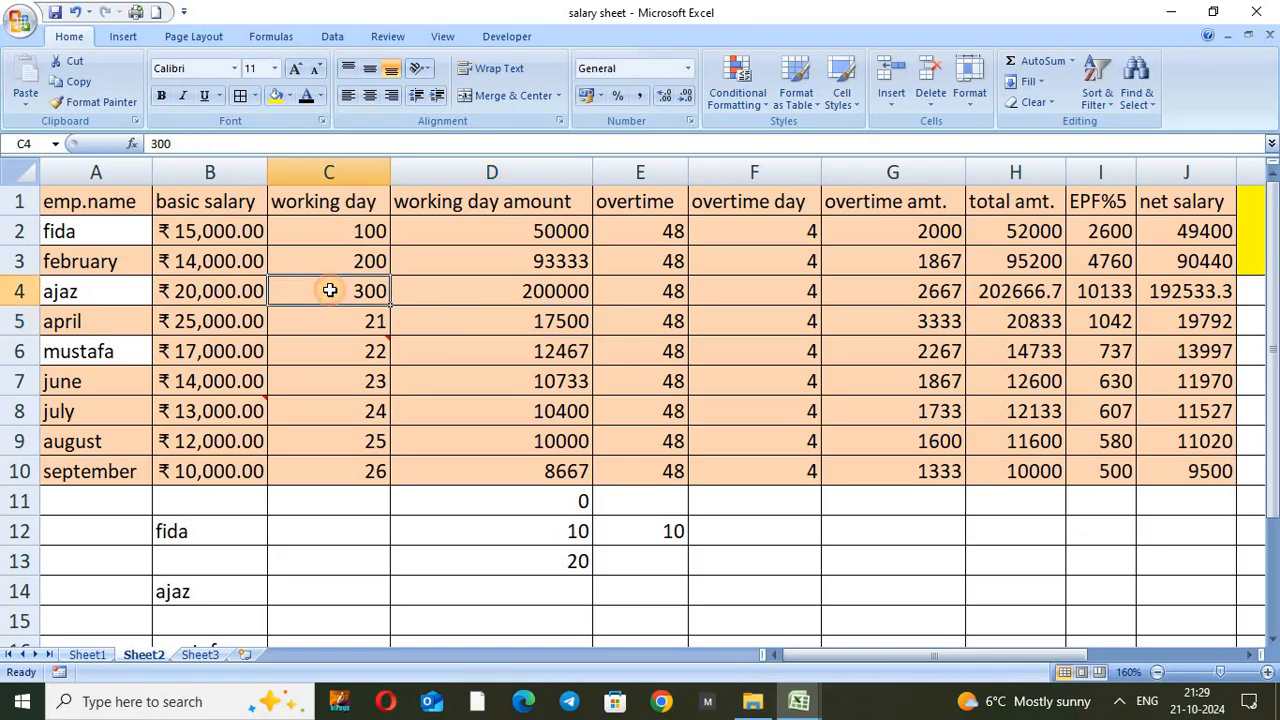